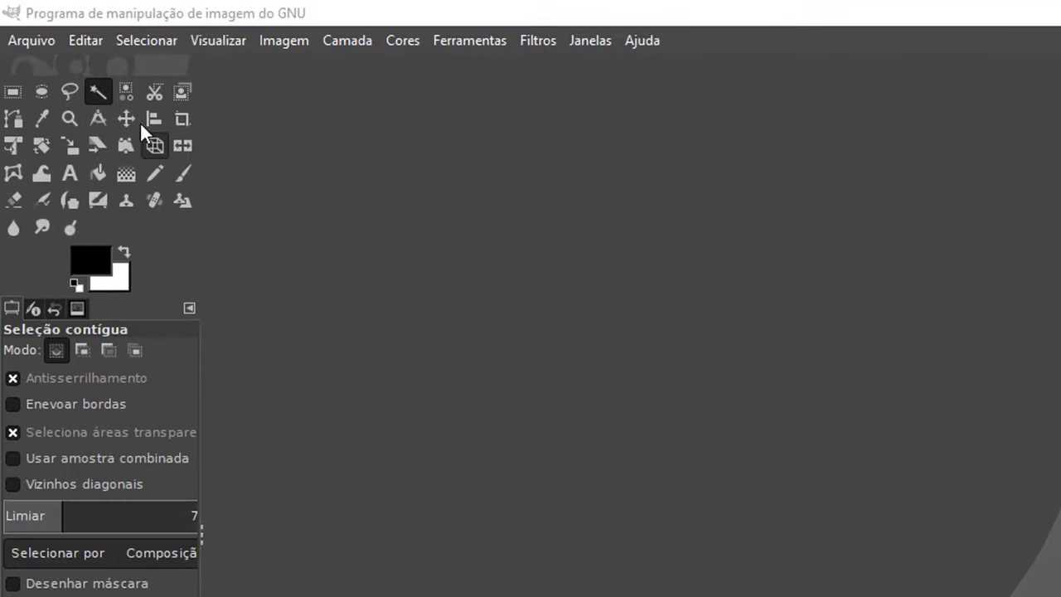
# Check the interface language in Preferences, keeping Português, and close Preferences
pyautogui.click(84, 37)
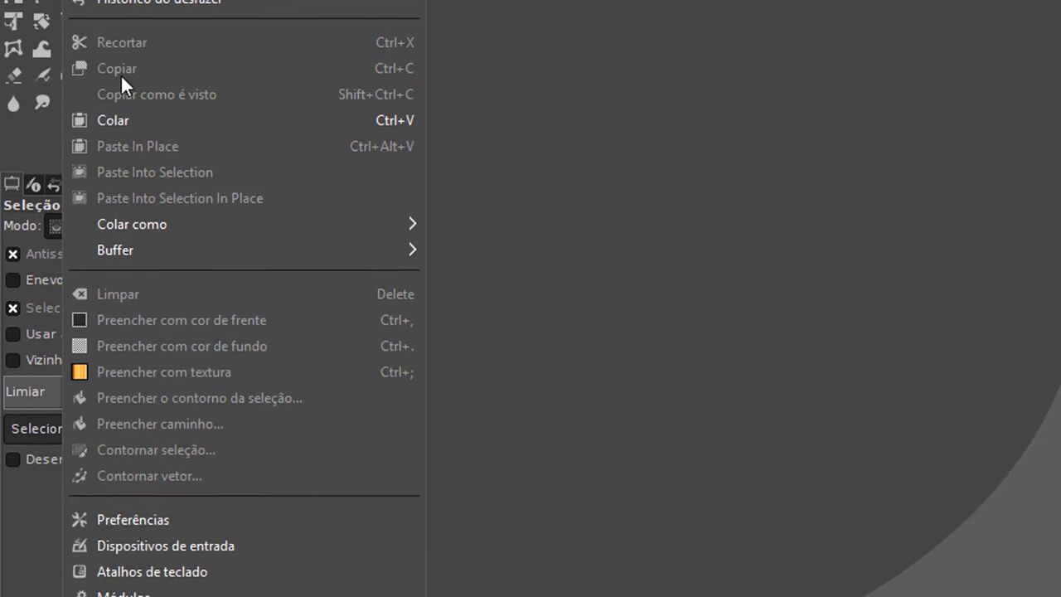
pyautogui.click(141, 518)
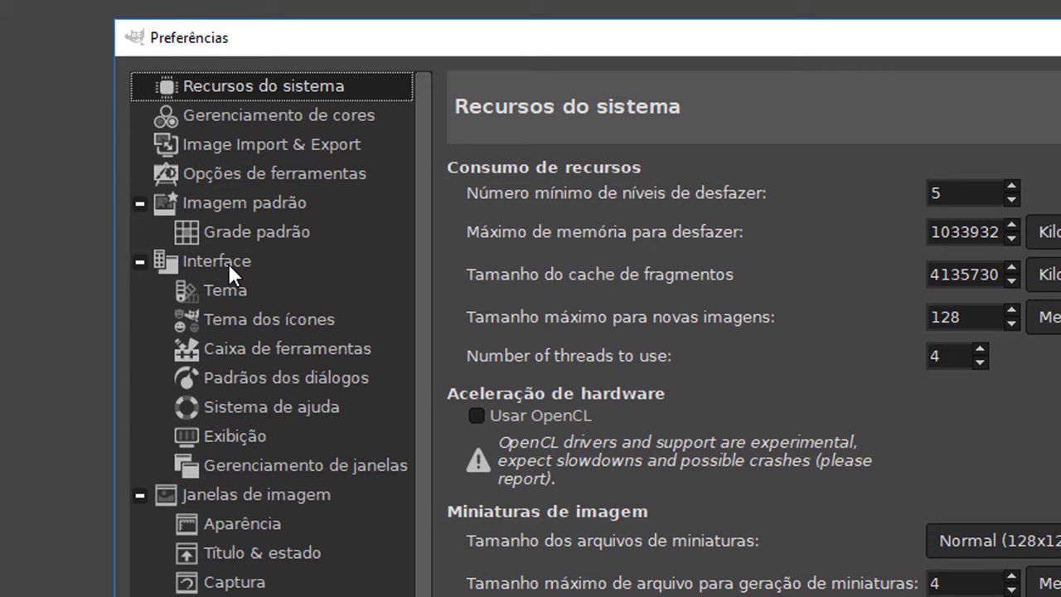
pyautogui.click(229, 264)
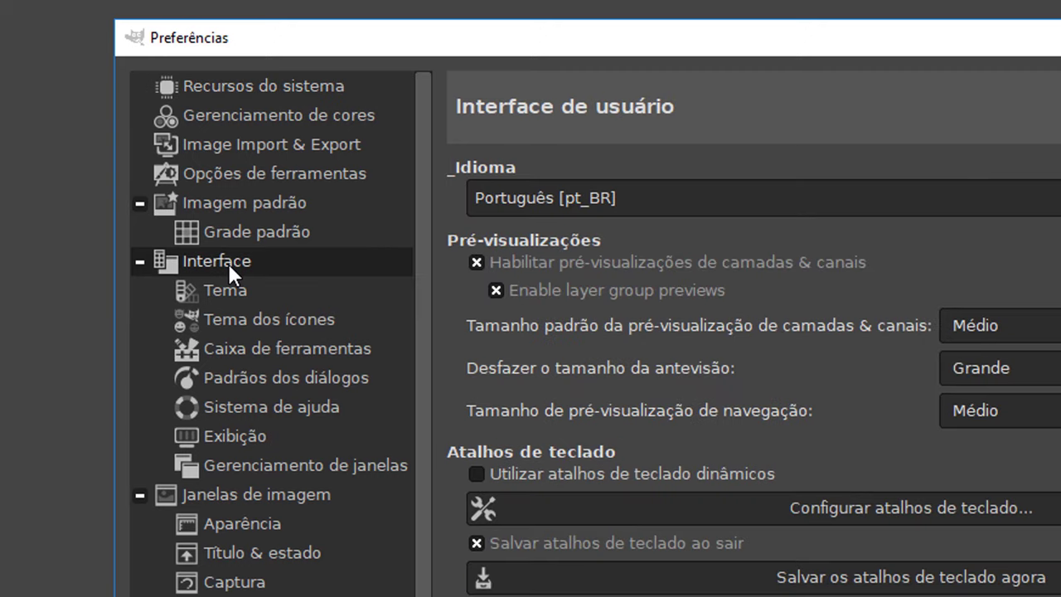
pyautogui.click(690, 199)
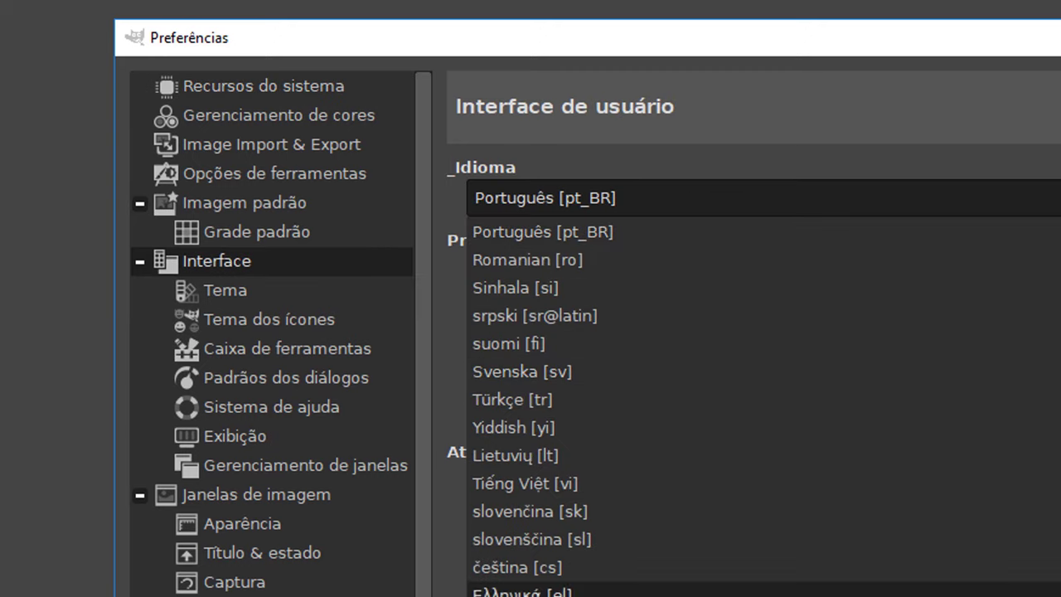
pyautogui.scroll(10, 912, 373)
pyautogui.scroll(5, 912, 374)
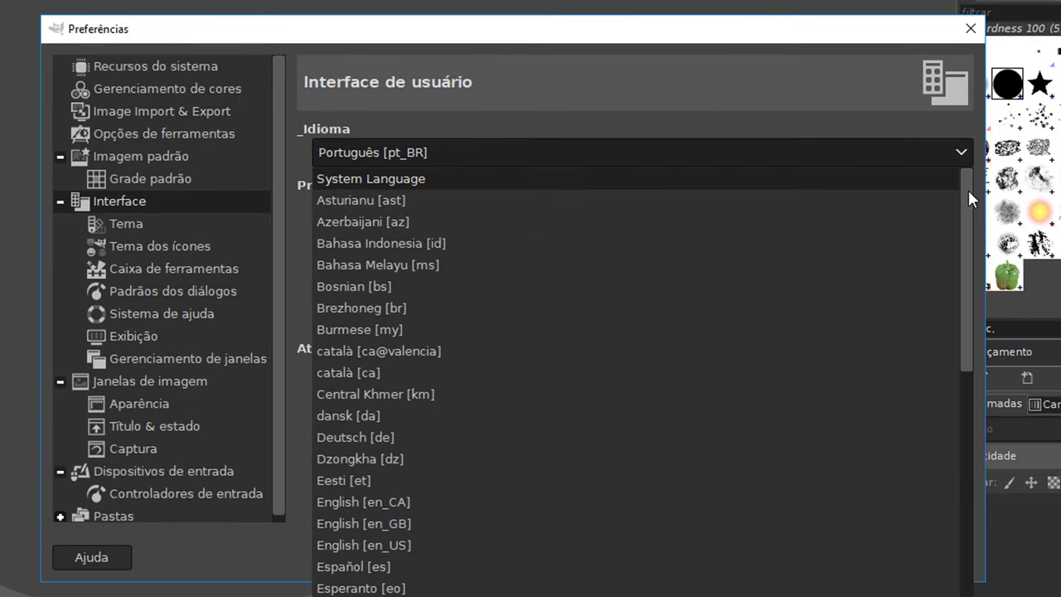
pyautogui.moveTo(968, 190)
pyautogui.mouseDown()
pyautogui.moveTo(968, 300)
pyautogui.moveTo(970, 169)
pyautogui.mouseUp()
pyautogui.click(964, 156)
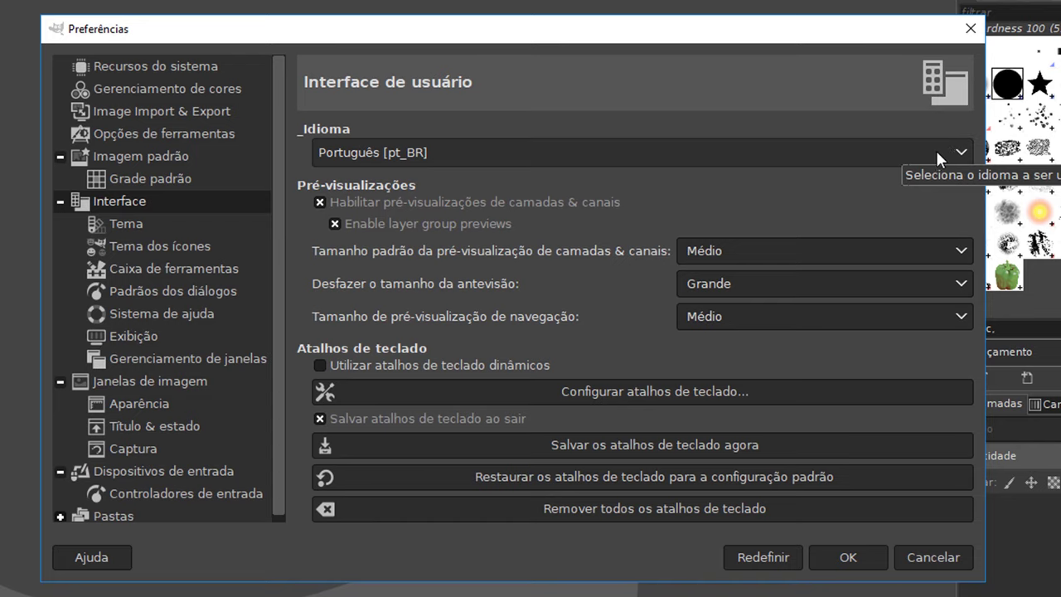
pyautogui.click(862, 561)
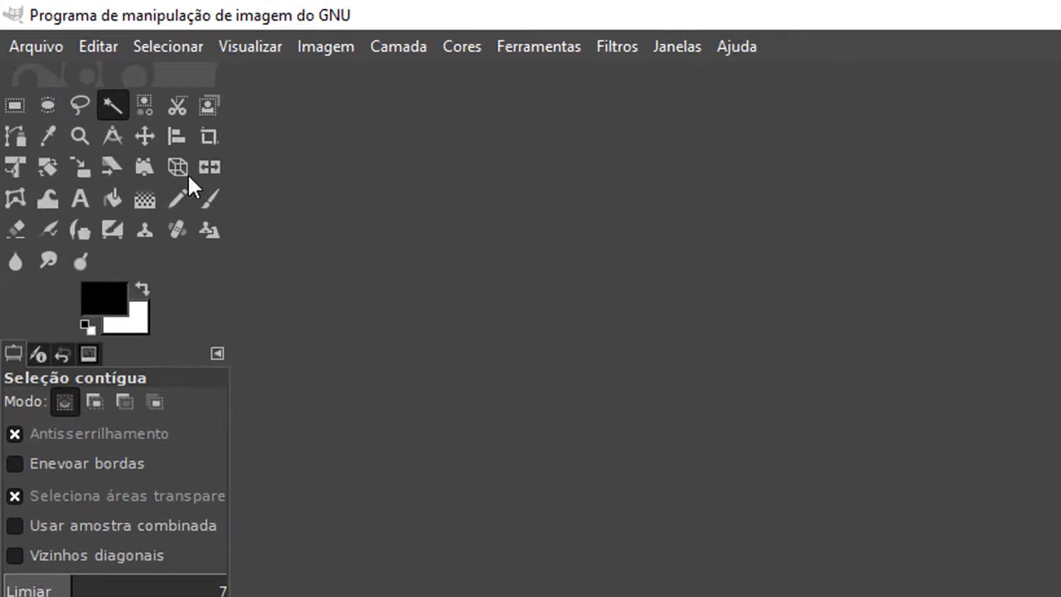
# Start a new image at 1920 × 1080 px without a template and reveal its advanced options
pyautogui.click(46, 57)
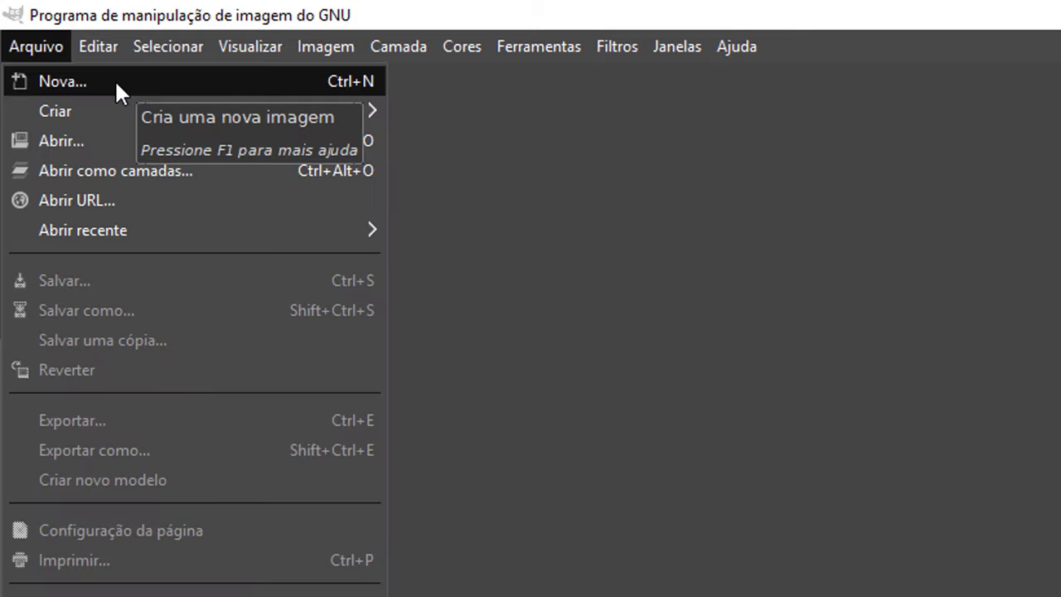
pyautogui.click(115, 80)
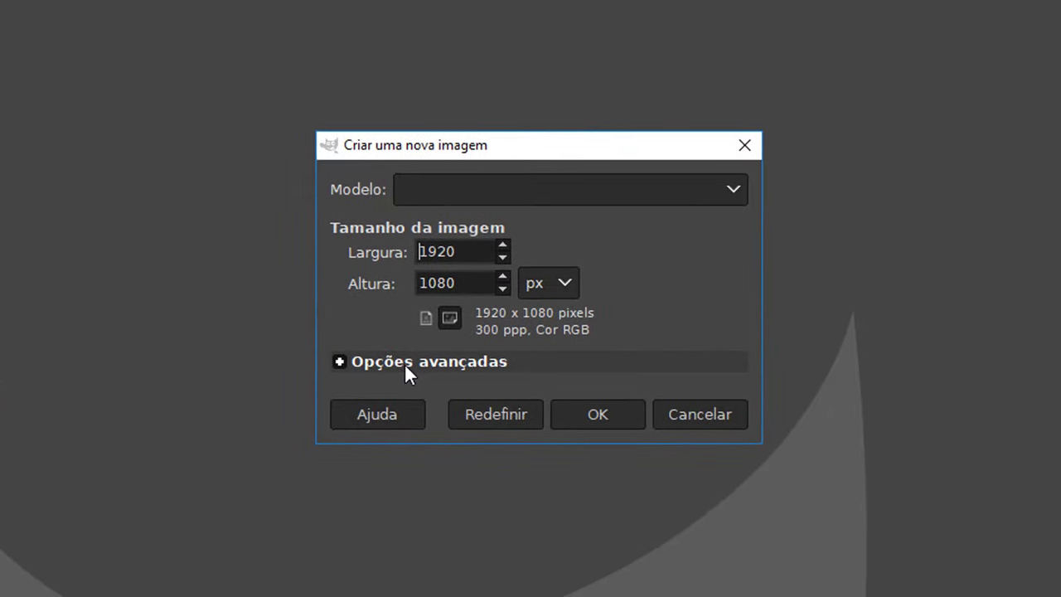
pyautogui.click(730, 194)
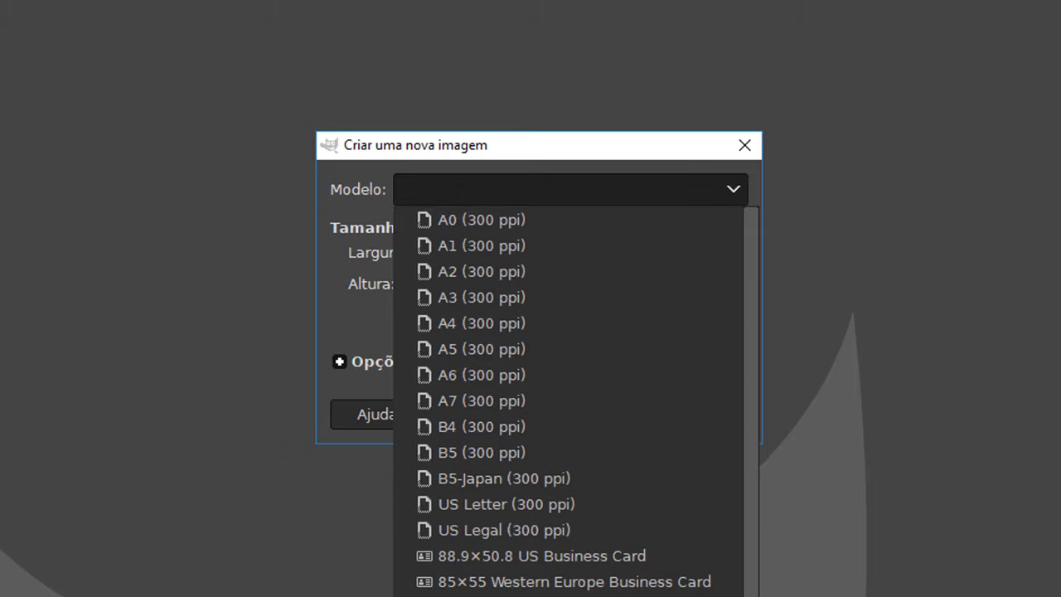
pyautogui.click(533, 146)
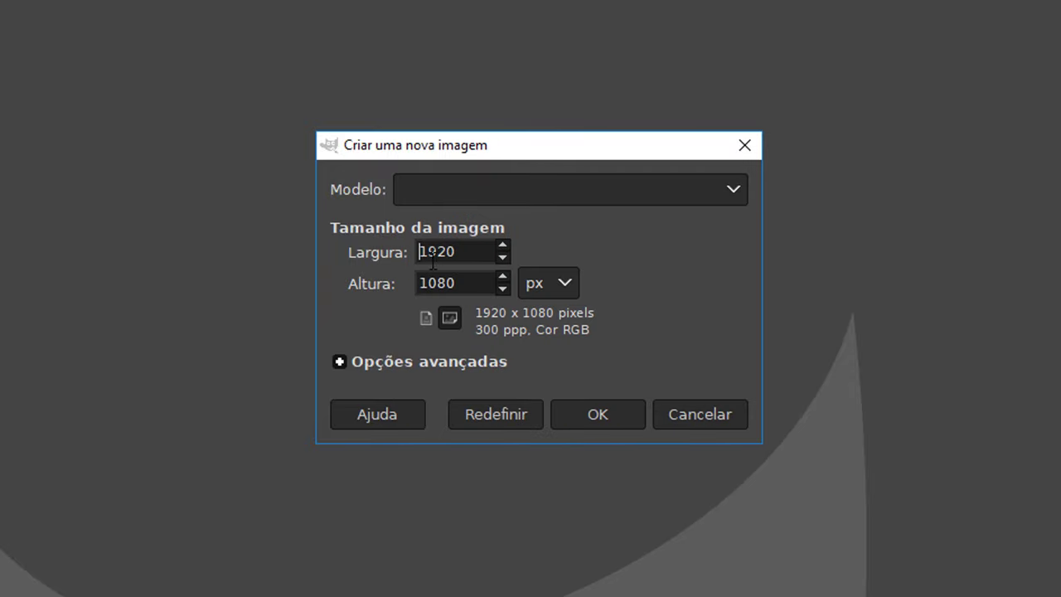
pyautogui.click(468, 252)
pyautogui.moveTo(470, 252); pyautogui.dragTo(388, 248)
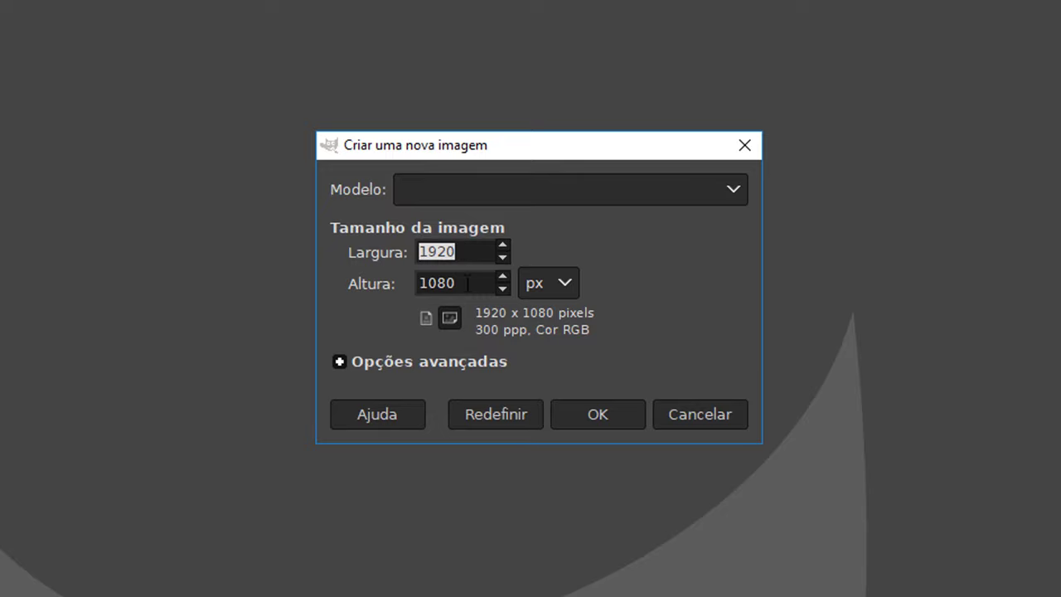
pyautogui.click(466, 283)
pyautogui.click(560, 283)
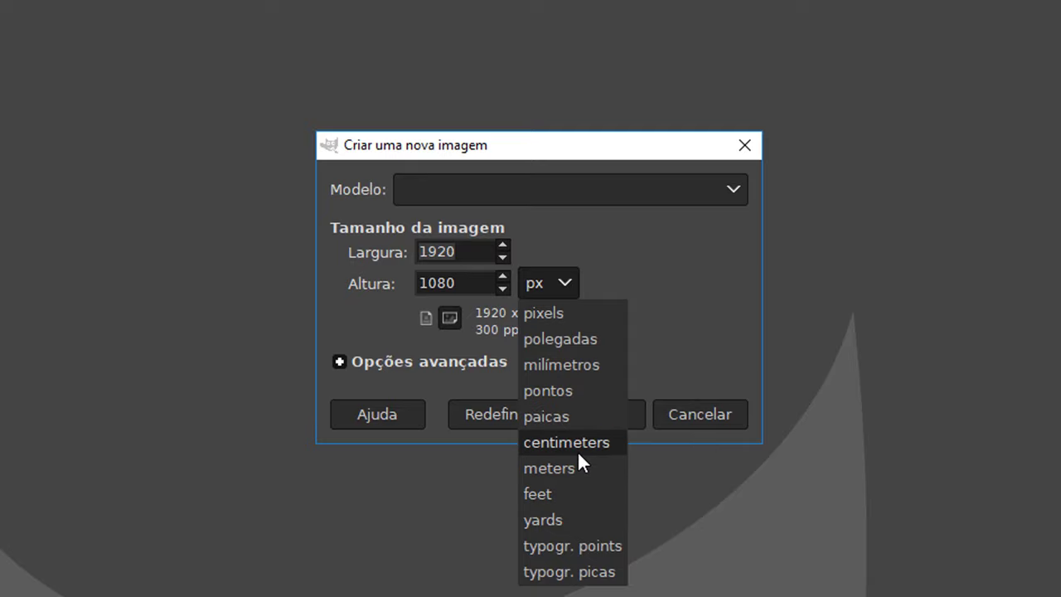
pyautogui.click(697, 314)
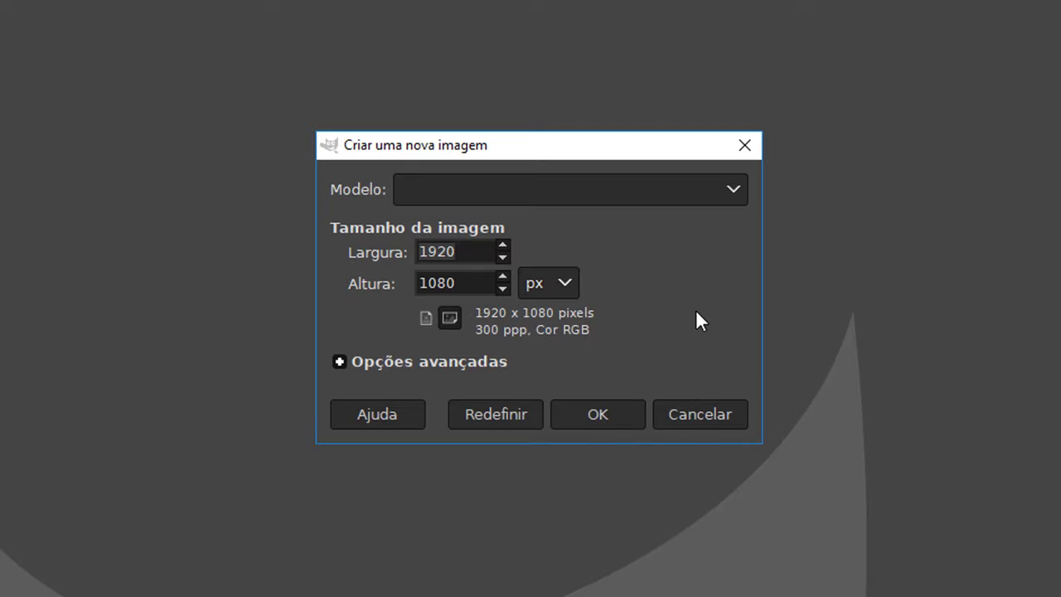
pyautogui.click(340, 362)
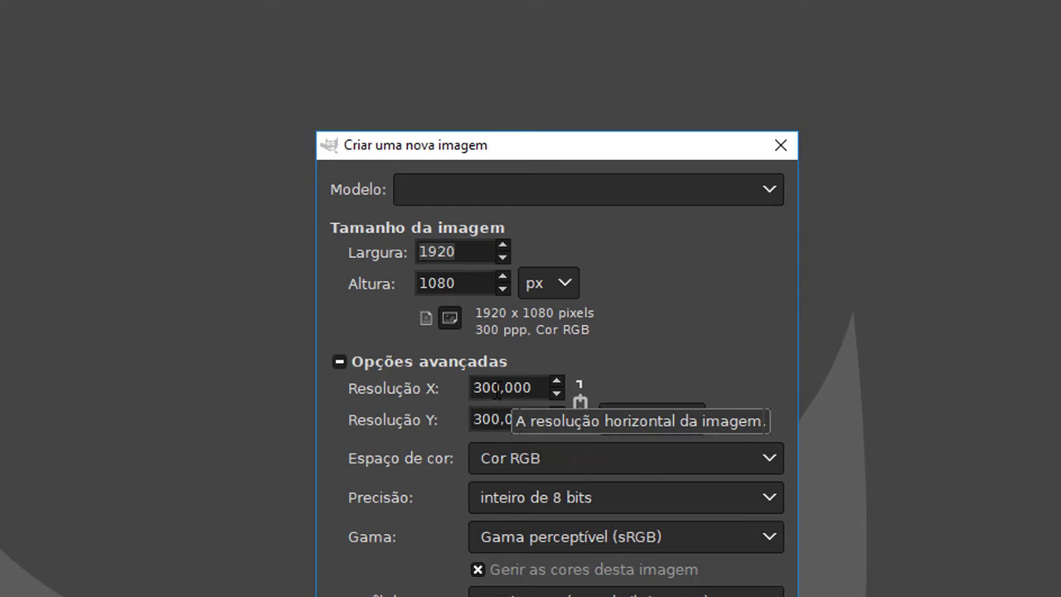
# Change the X and Y resolution from 300 to 72 ppi, keep built-in sRGB, and check the fill options
pyautogui.moveTo(501, 387); pyautogui.dragTo(457, 390)
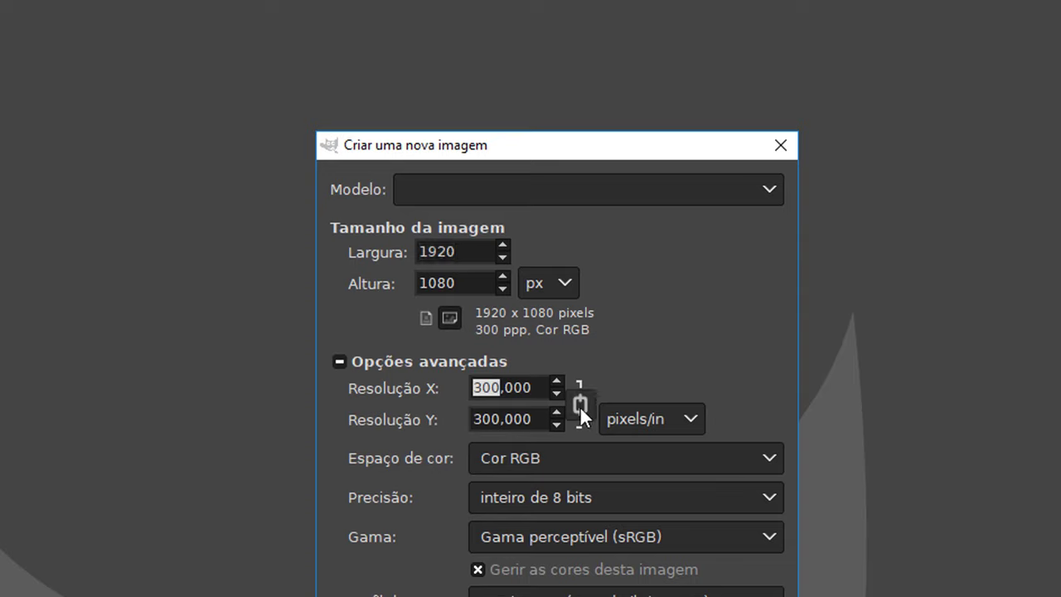
pyautogui.write('7')
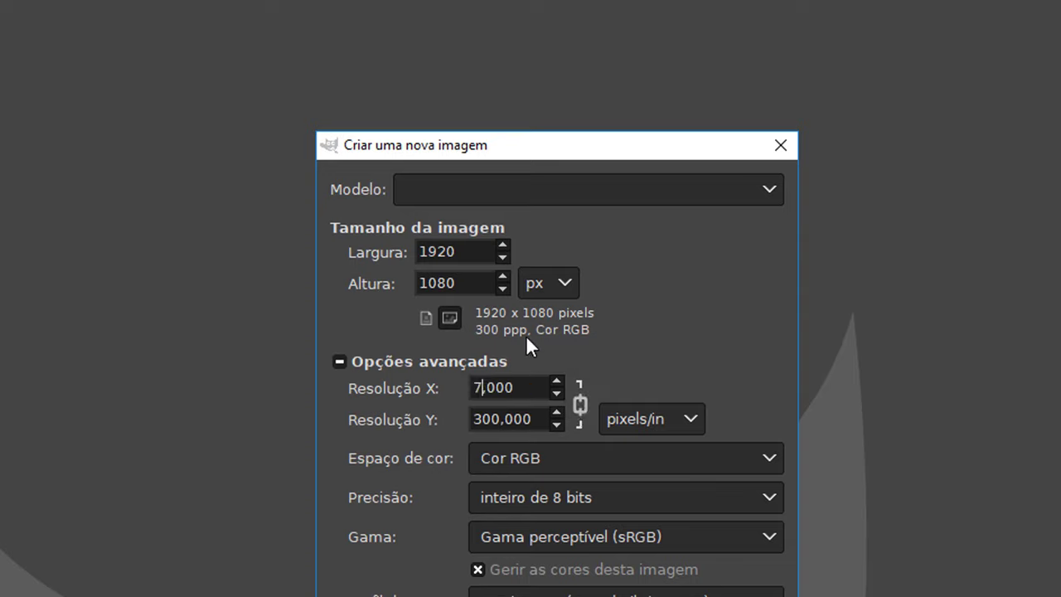
pyautogui.write('2')
pyautogui.click(527, 419)
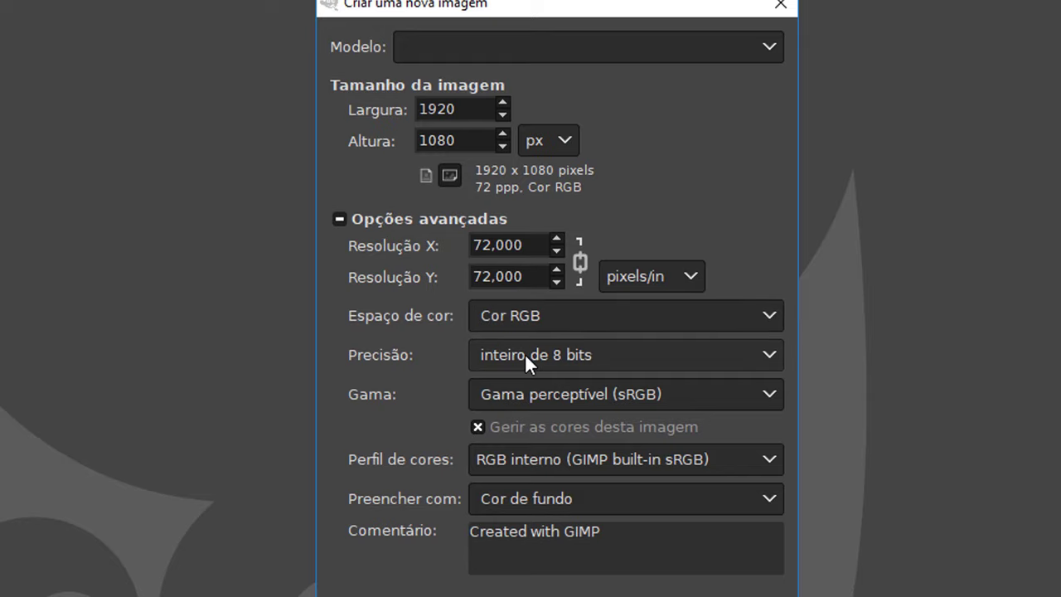
pyautogui.click(727, 464)
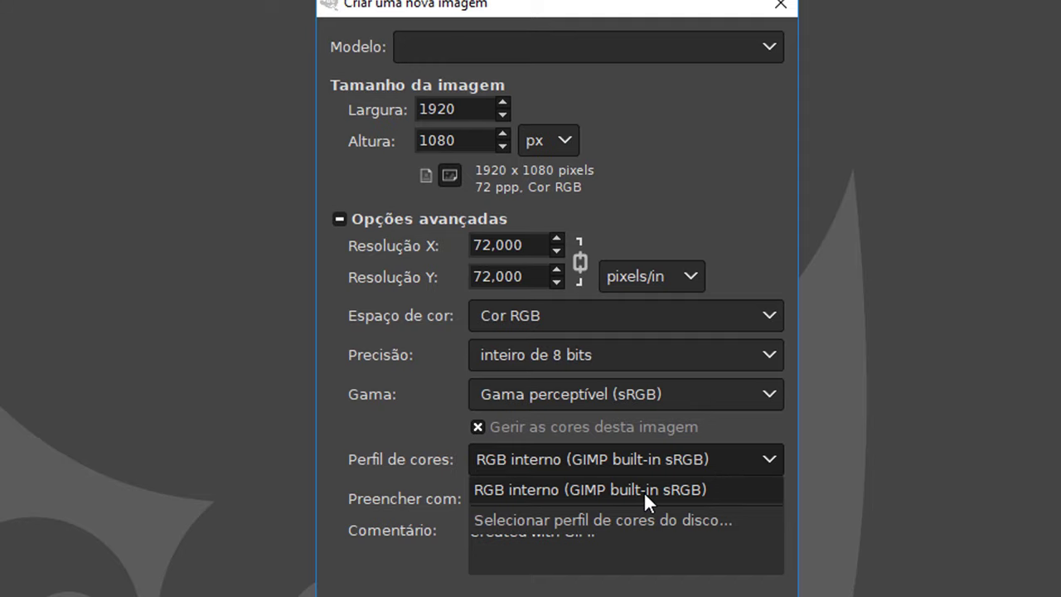
pyautogui.click(740, 131)
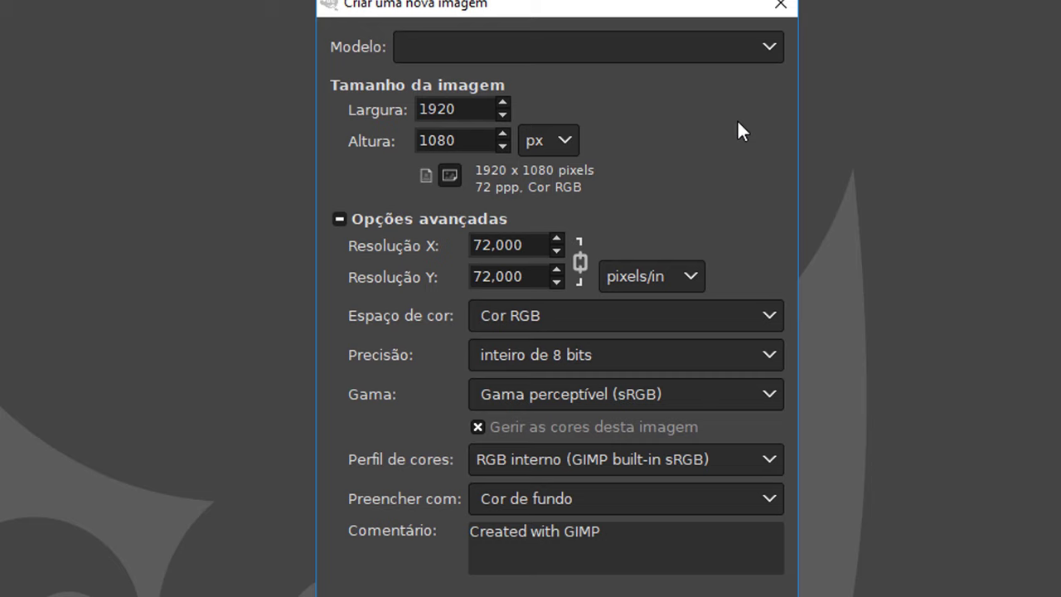
pyautogui.click(698, 498)
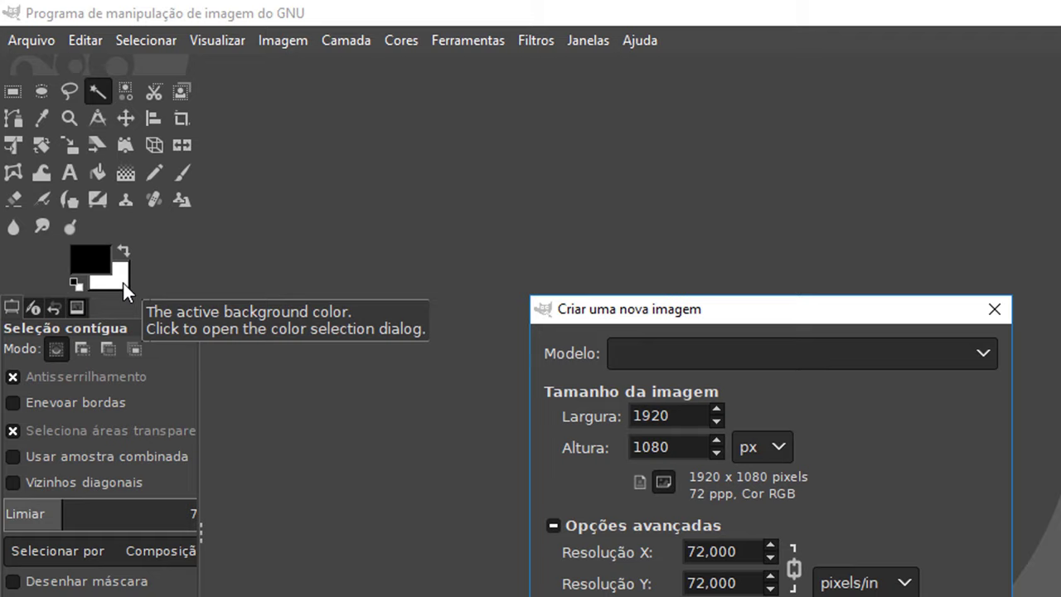
# Swap the colours and try several red, rose and maroon shades for the background
pyautogui.click(126, 246)
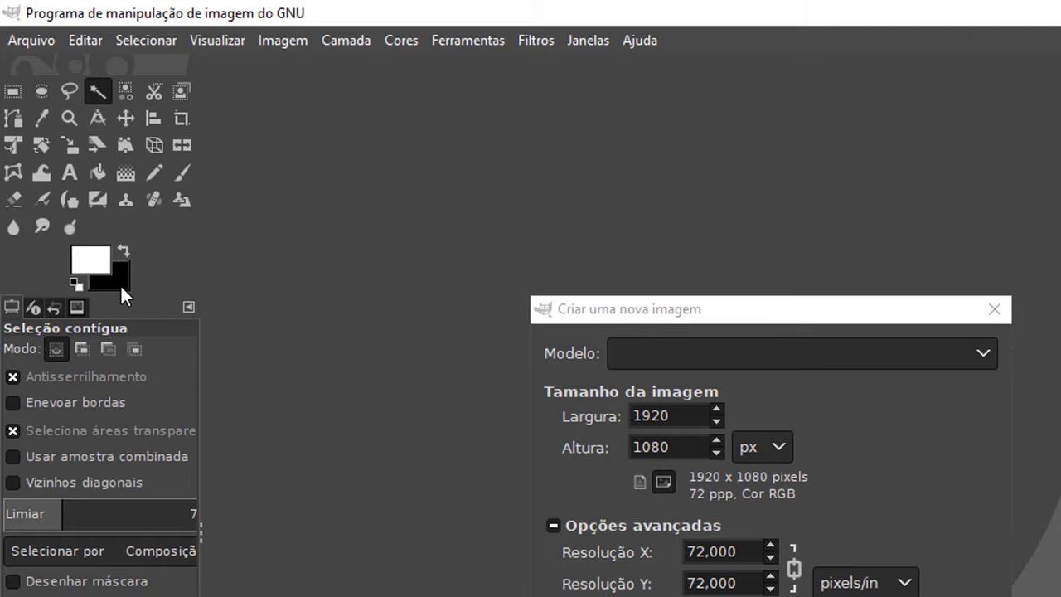
pyautogui.click(123, 285)
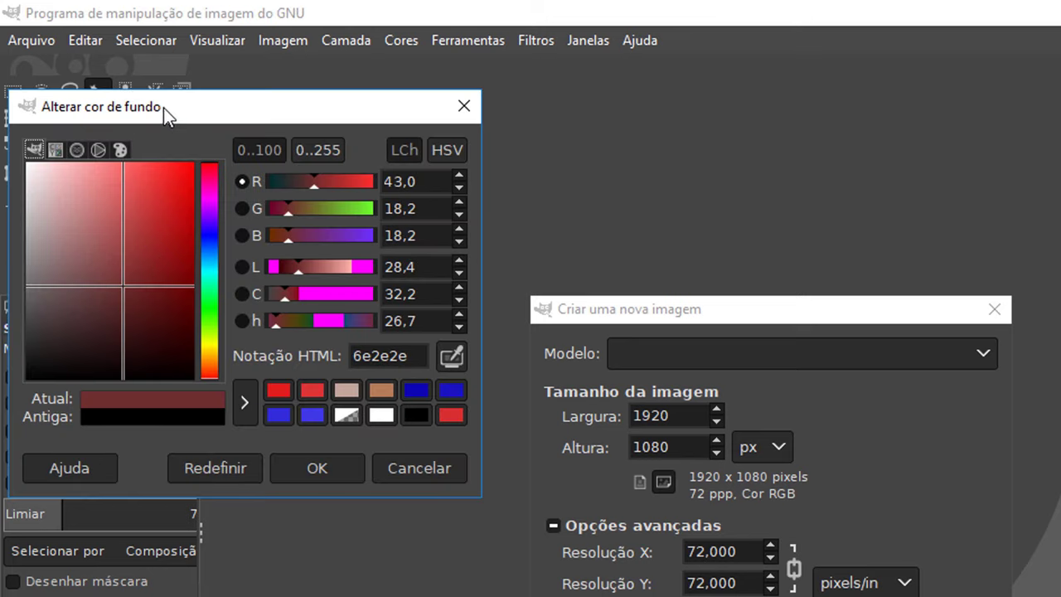
pyautogui.moveTo(164, 108); pyautogui.dragTo(507, 159)
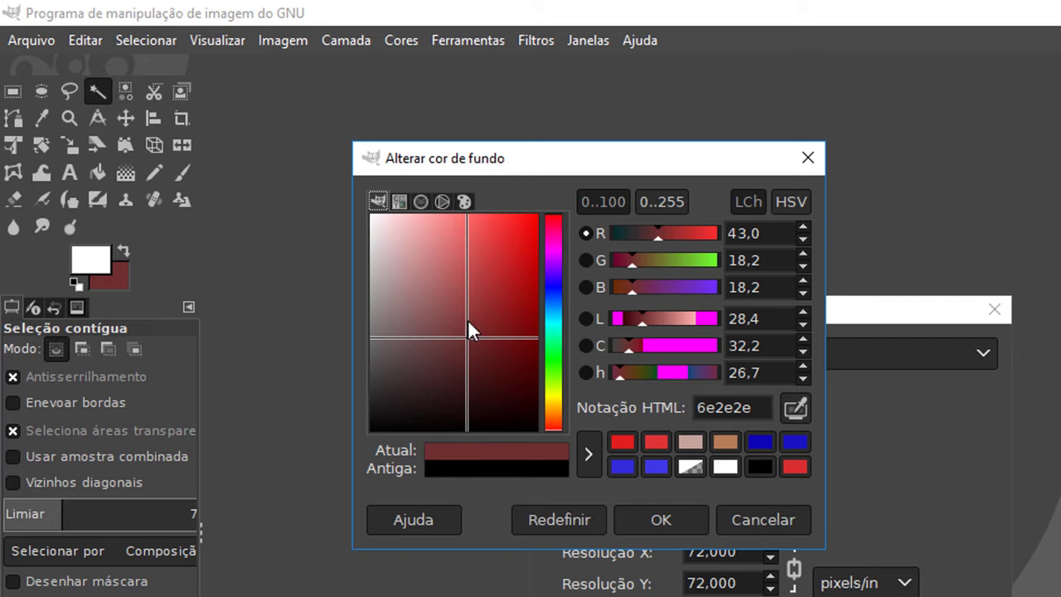
pyautogui.moveTo(469, 321)
pyautogui.mouseDown()
pyautogui.moveTo(425, 291)
pyautogui.moveTo(442, 244)
pyautogui.moveTo(507, 299)
pyautogui.moveTo(495, 380)
pyautogui.moveTo(417, 375)
pyautogui.moveTo(448, 270)
pyautogui.moveTo(511, 234)
pyautogui.moveTo(417, 321)
pyautogui.moveTo(507, 312)
pyautogui.moveTo(506, 272)
pyautogui.moveTo(502, 307)
pyautogui.moveTo(473, 267)
pyautogui.moveTo(505, 247)
pyautogui.moveTo(503, 262)
pyautogui.mouseUp()
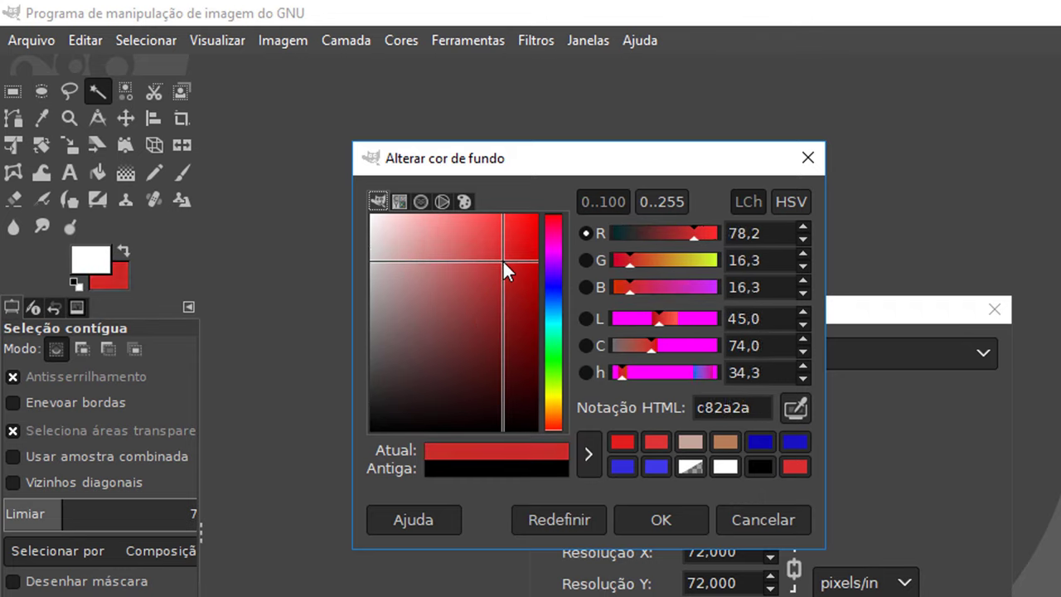
pyautogui.click(419, 304)
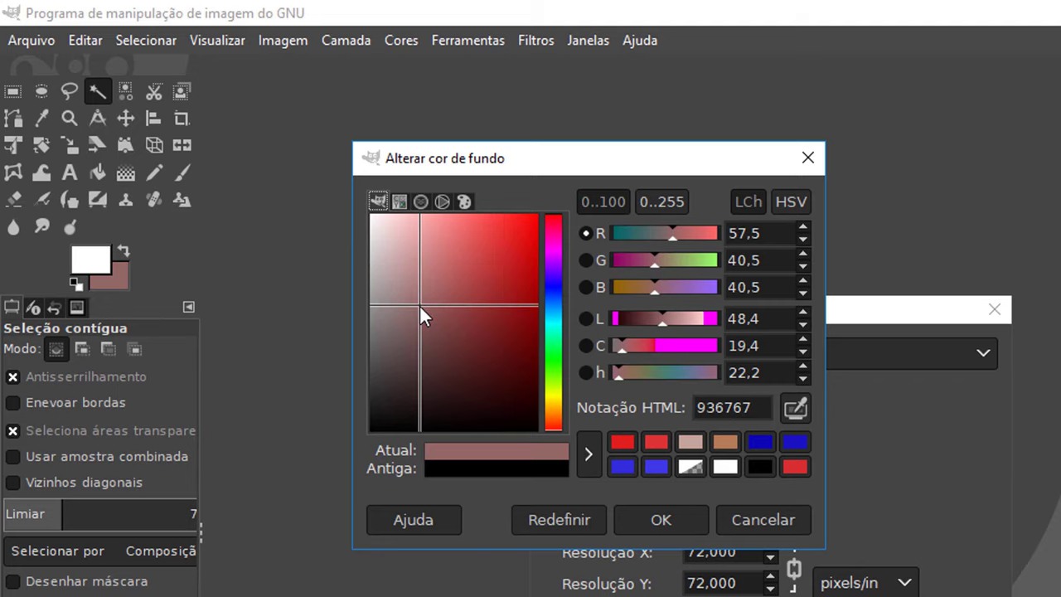
pyautogui.click(491, 247)
pyautogui.click(517, 341)
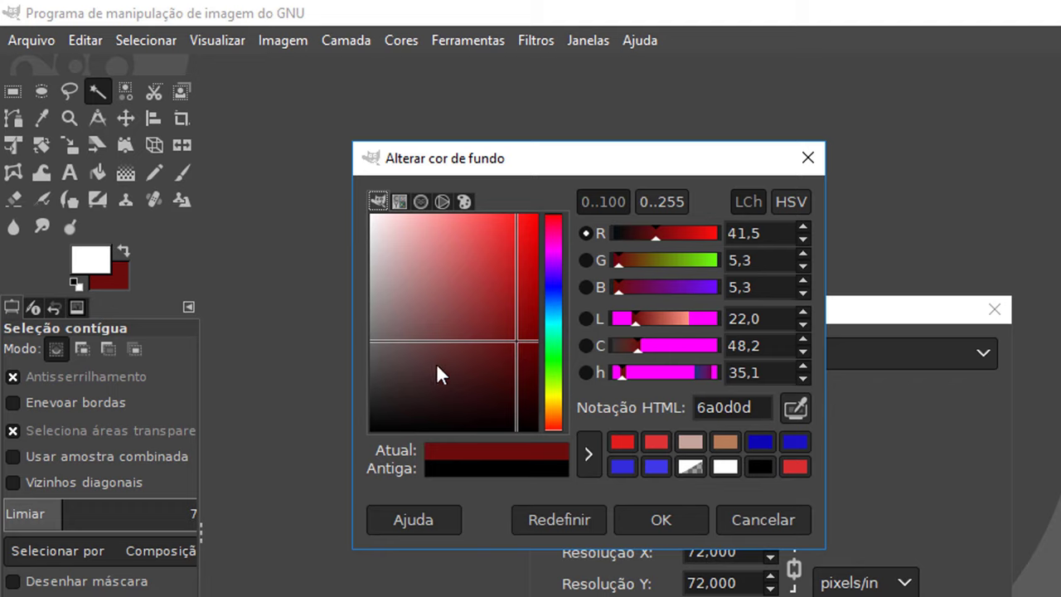
pyautogui.click(433, 281)
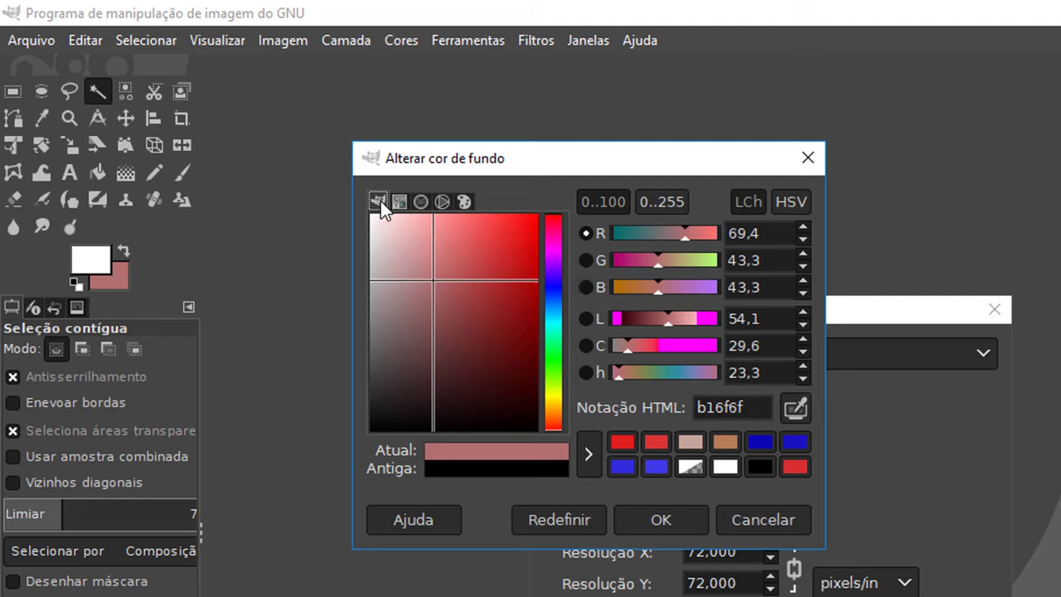
# Browse the colour chooser modes, then set the background colour to black
pyautogui.click(402, 201)
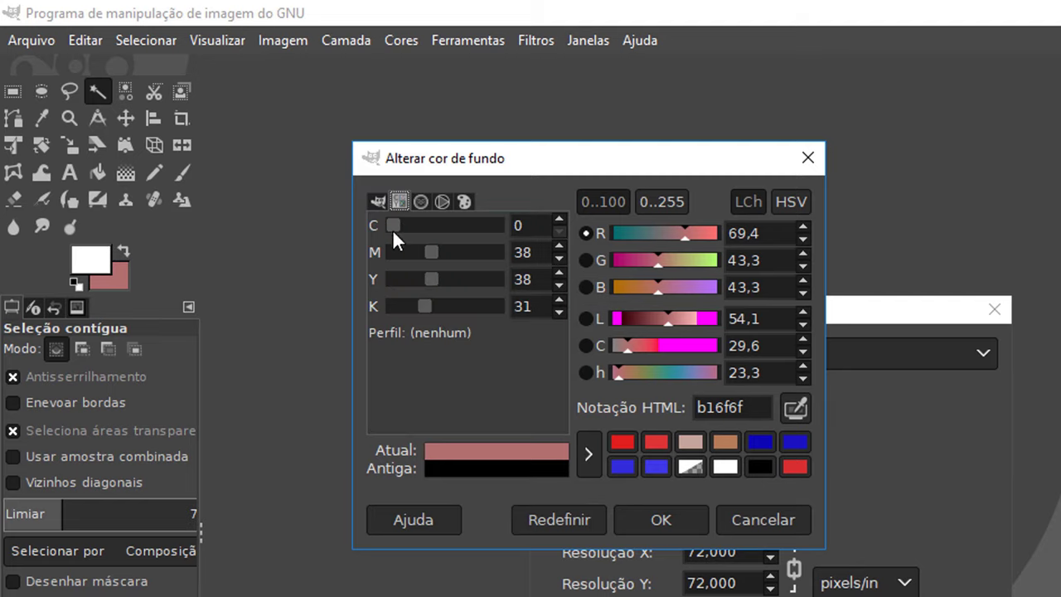
pyautogui.click(422, 201)
pyautogui.click(444, 202)
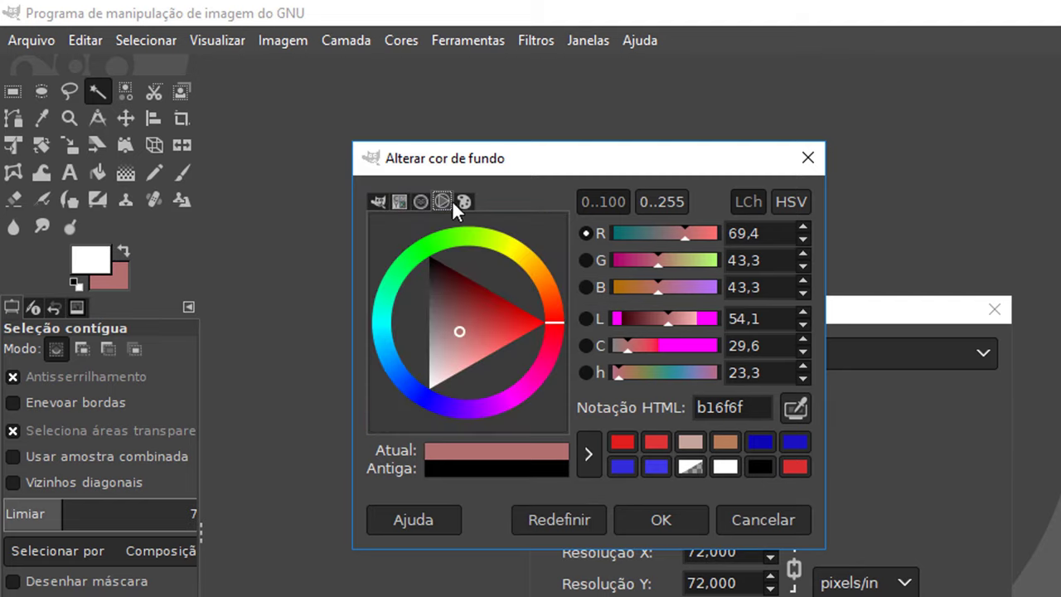
pyautogui.click(464, 201)
pyautogui.click(399, 201)
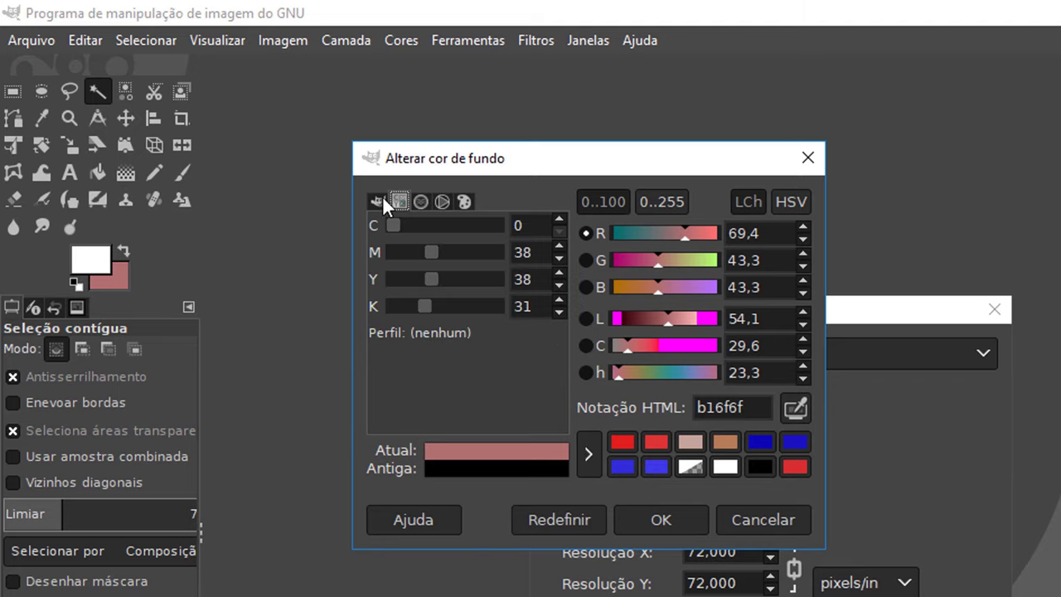
pyautogui.click(378, 201)
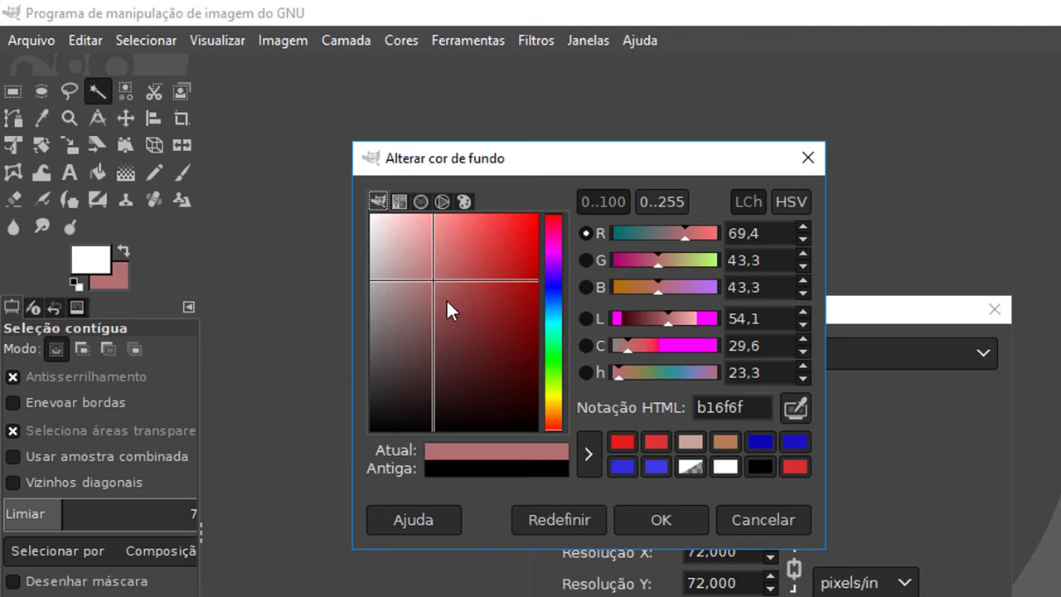
pyautogui.moveTo(423, 316)
pyautogui.mouseDown()
pyautogui.moveTo(373, 433)
pyautogui.moveTo(354, 444)
pyautogui.mouseUp()
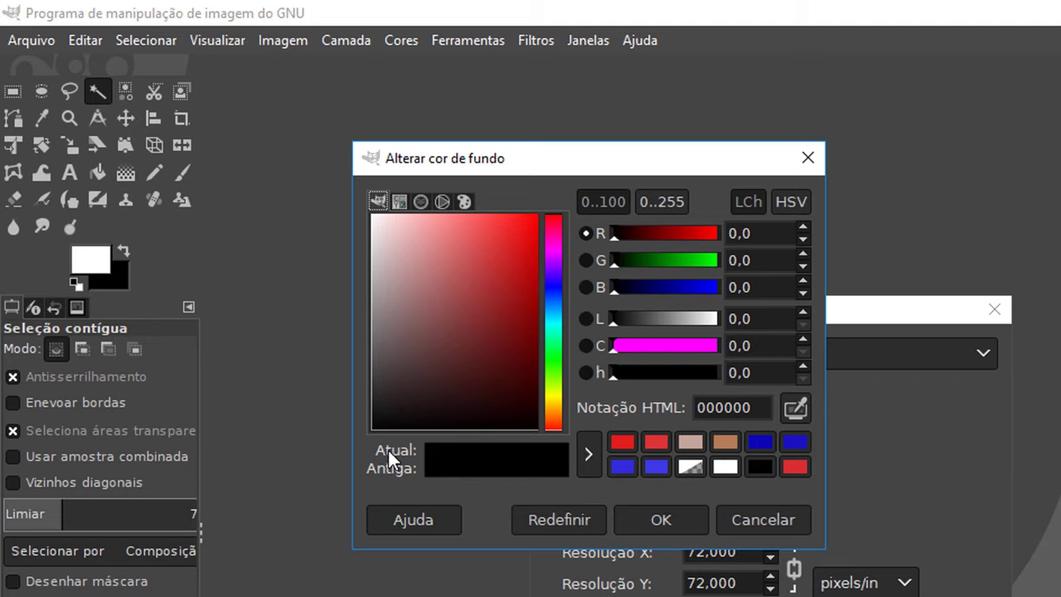
pyautogui.click(661, 519)
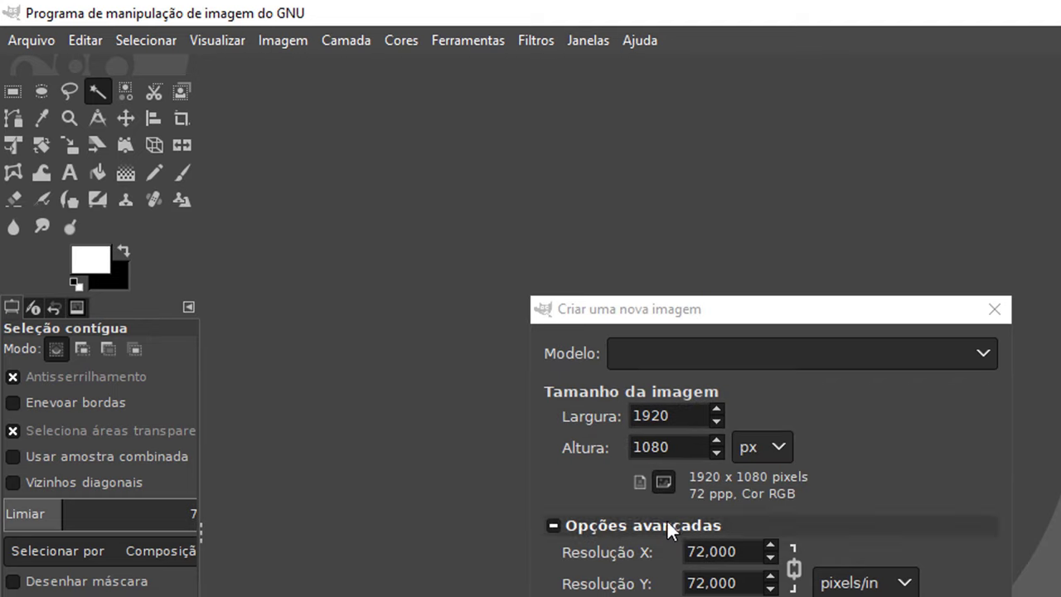
# Change the background colour to red d92626
pyautogui.click(123, 269)
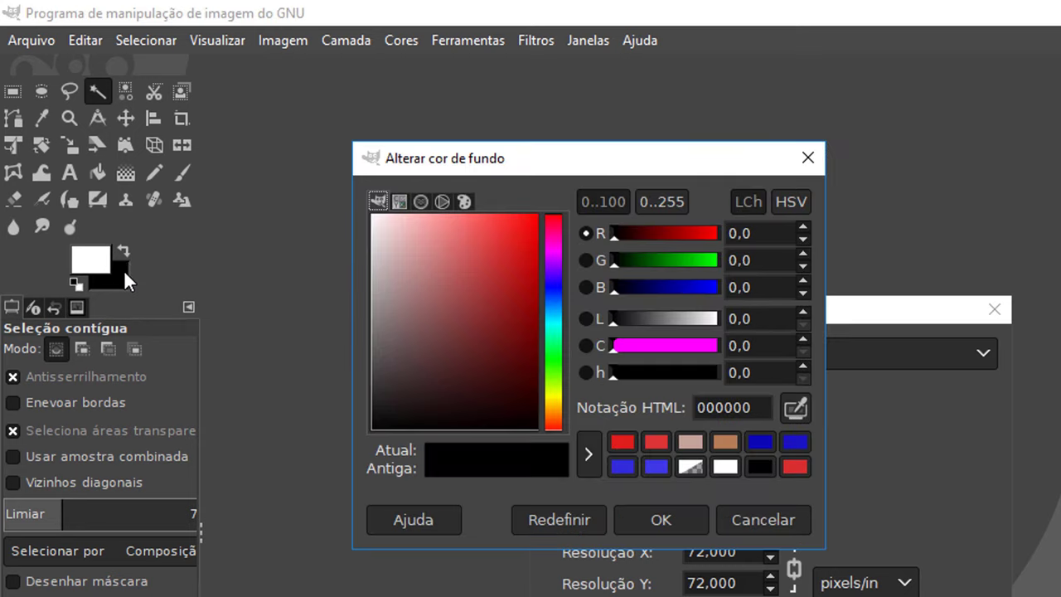
pyautogui.click(508, 246)
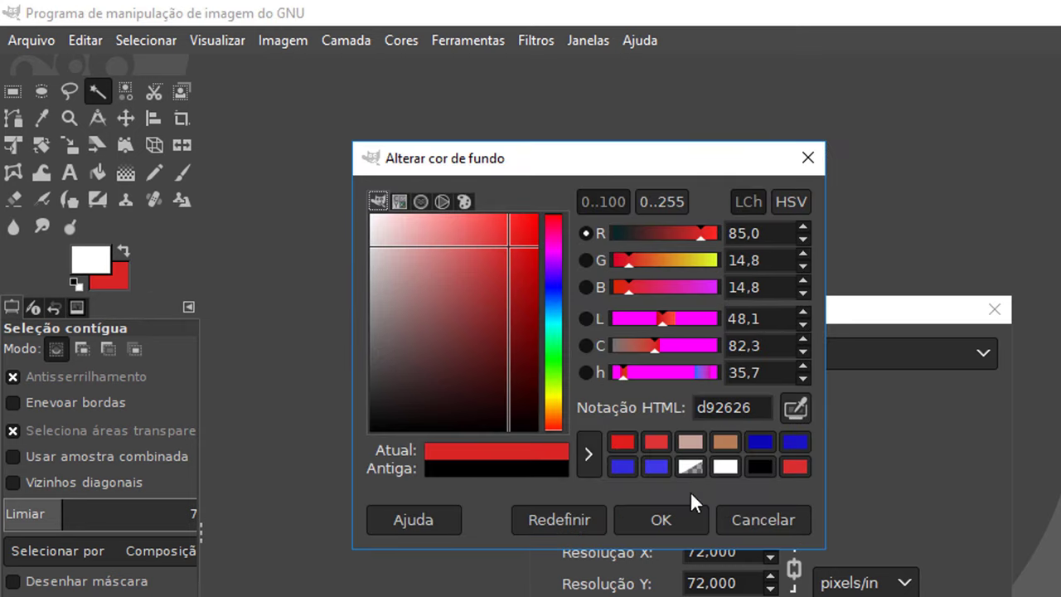
pyautogui.click(661, 520)
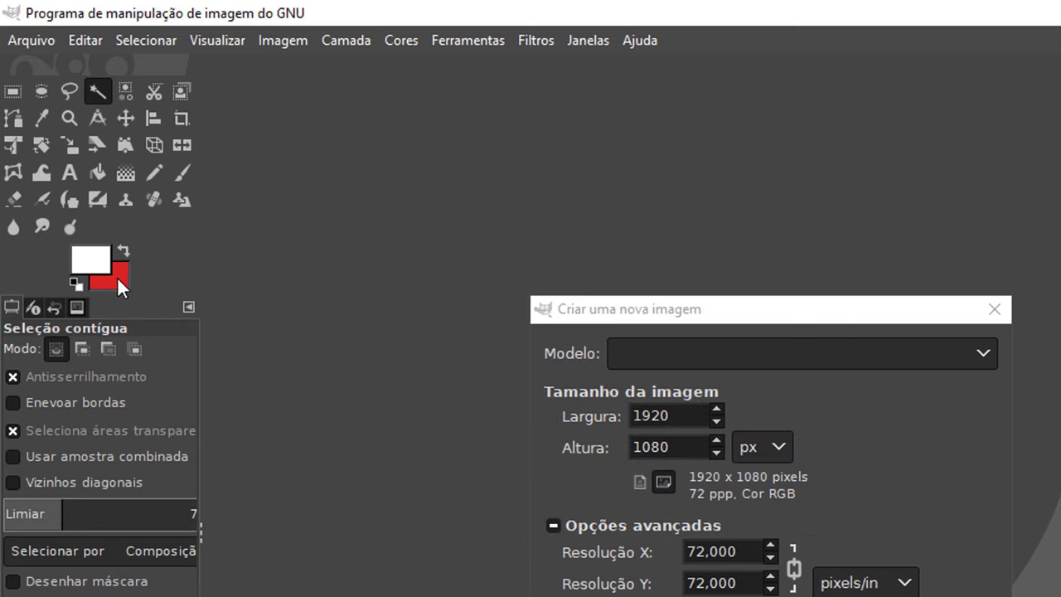
# Set the foreground to green 59de39, then reset colours to default black and white
pyautogui.click(95, 259)
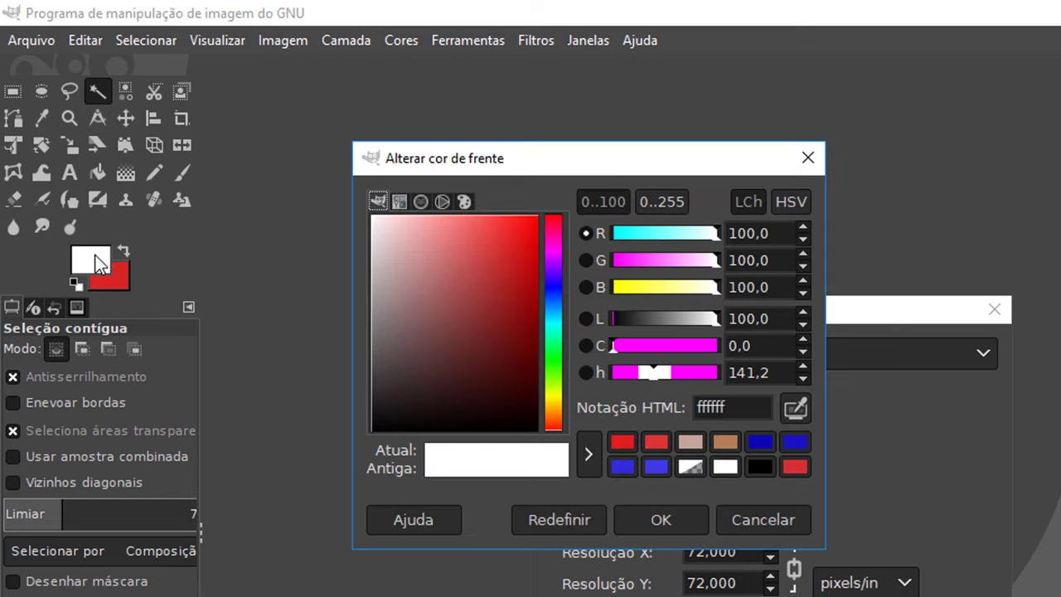
pyautogui.click(557, 366)
pyautogui.click(495, 242)
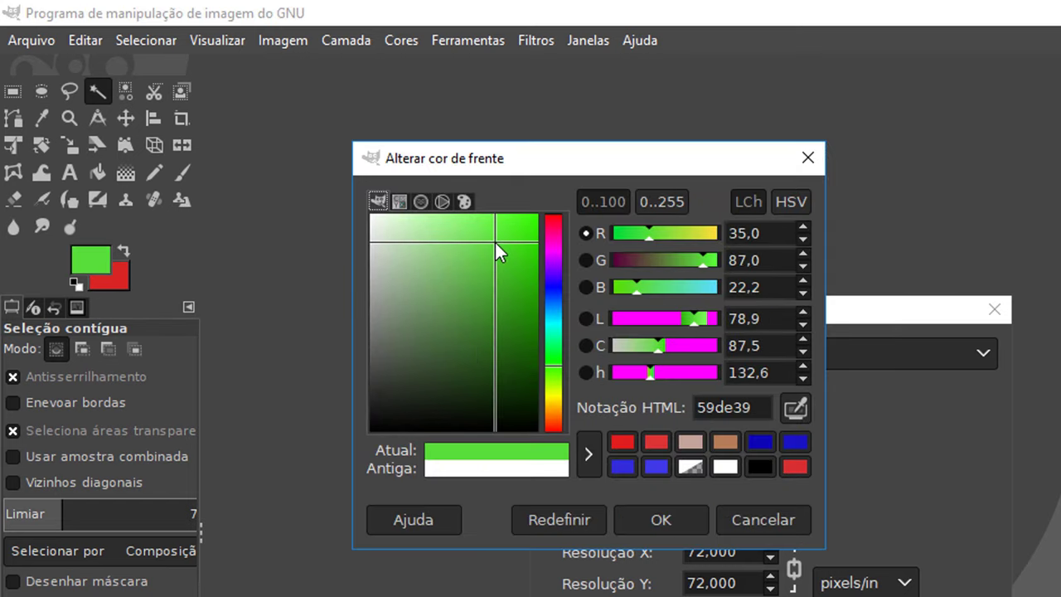
pyautogui.click(679, 519)
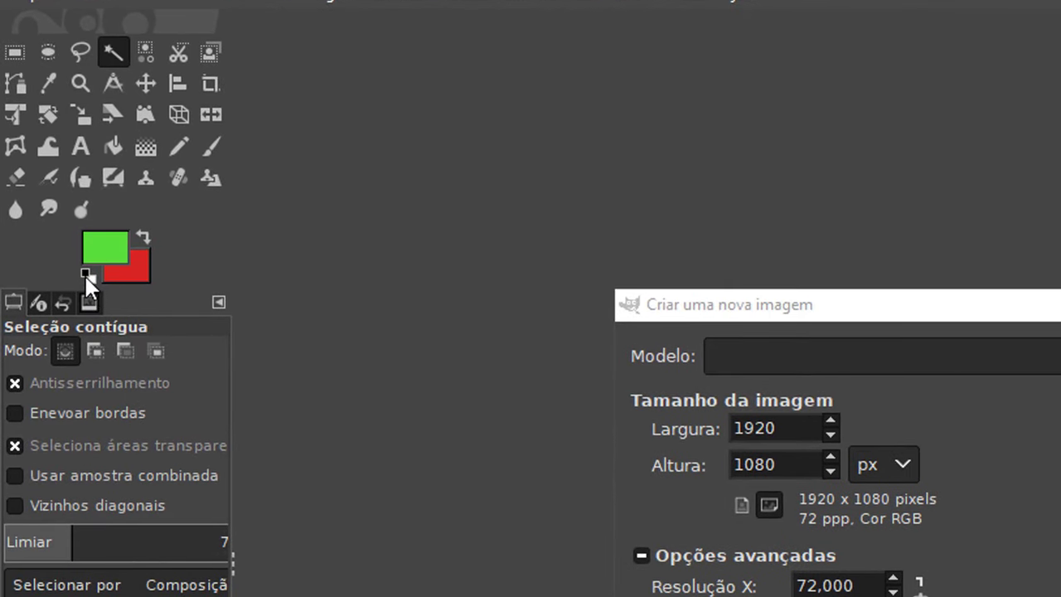
pyautogui.click(86, 275)
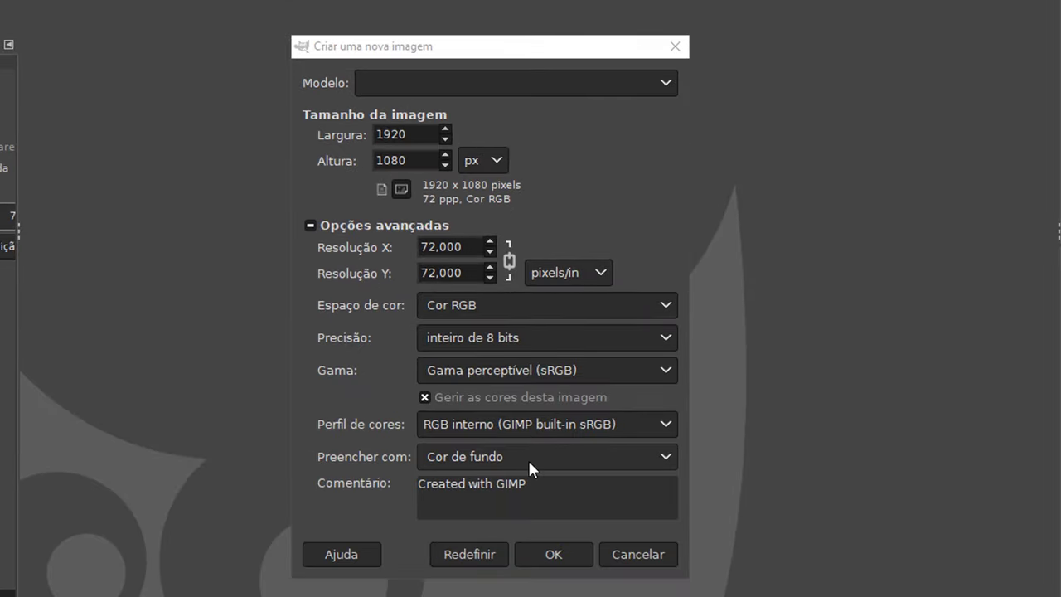
# Confirm the settings to create the 1920 × 1080, 72 ppi image with a white Fundo layer
pyautogui.click(555, 560)
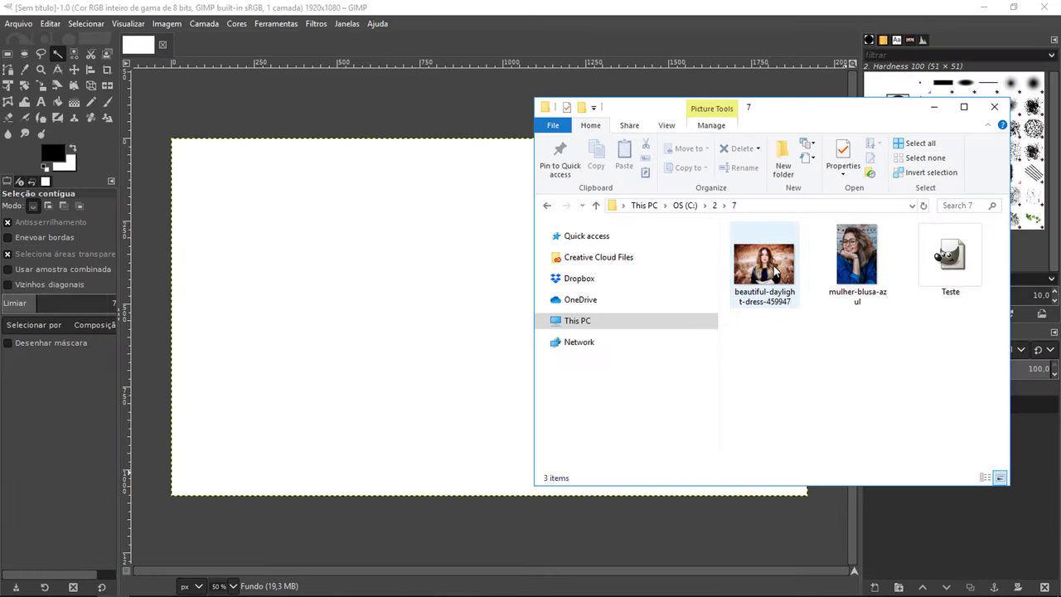
# Drop beautiful-daylight-dress-459947.jpg onto the canvas, convert it to RGB, and zoom to 25%
pyautogui.moveTo(774, 265); pyautogui.dragTo(482, 301)
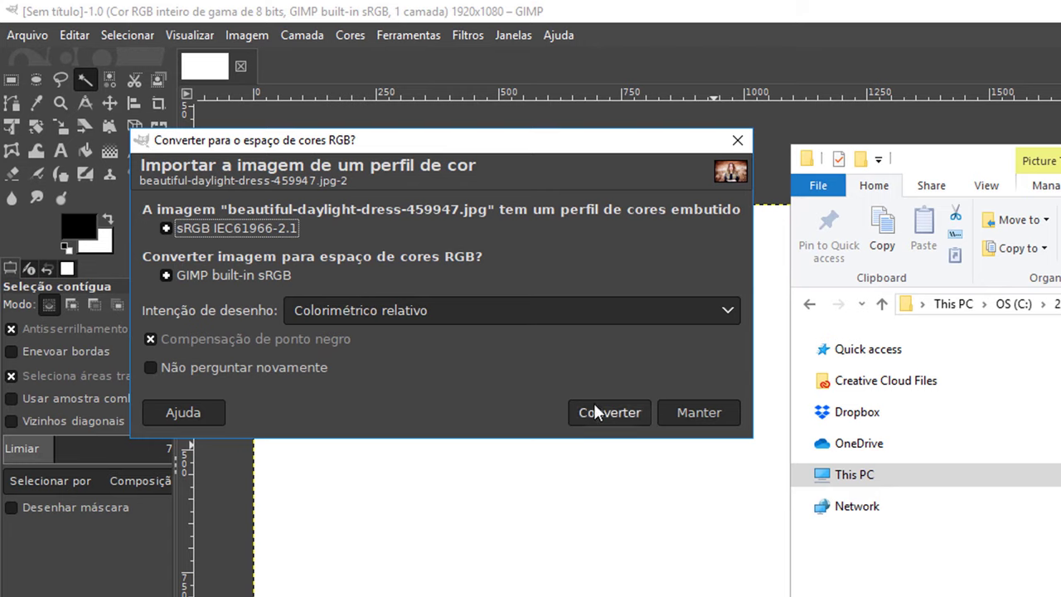
pyautogui.click(615, 412)
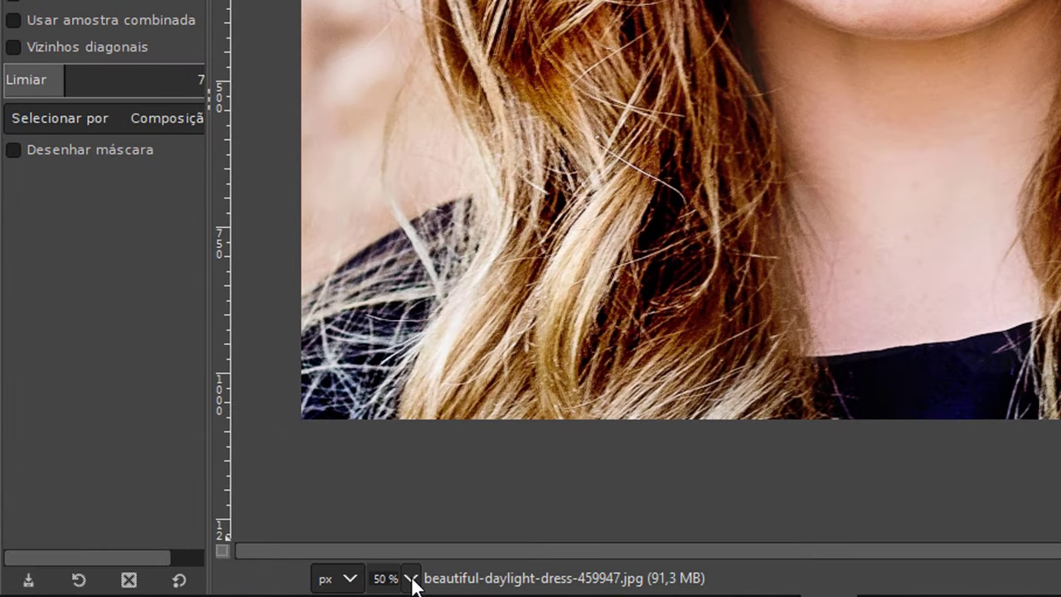
pyautogui.click(411, 580)
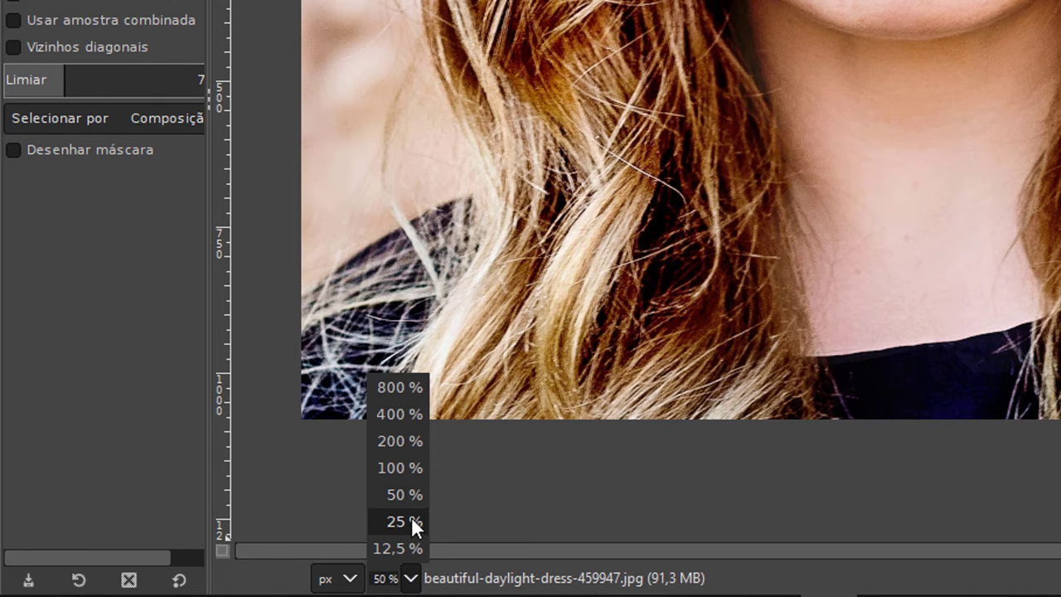
pyautogui.click(411, 520)
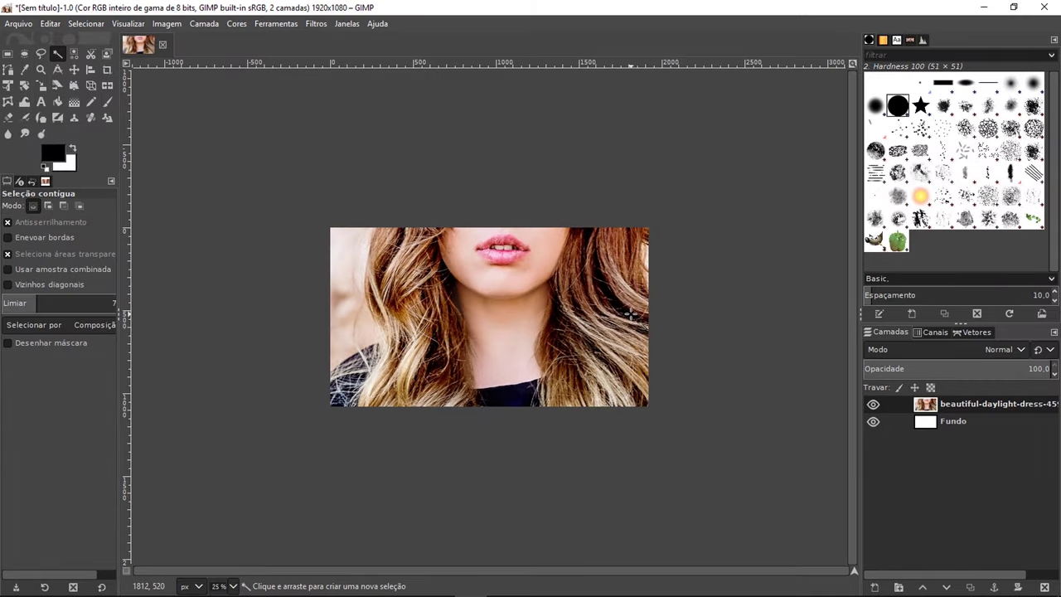
# Zoom and scroll around the canvas to inspect the new photo layer
pyautogui.press('ctrl')
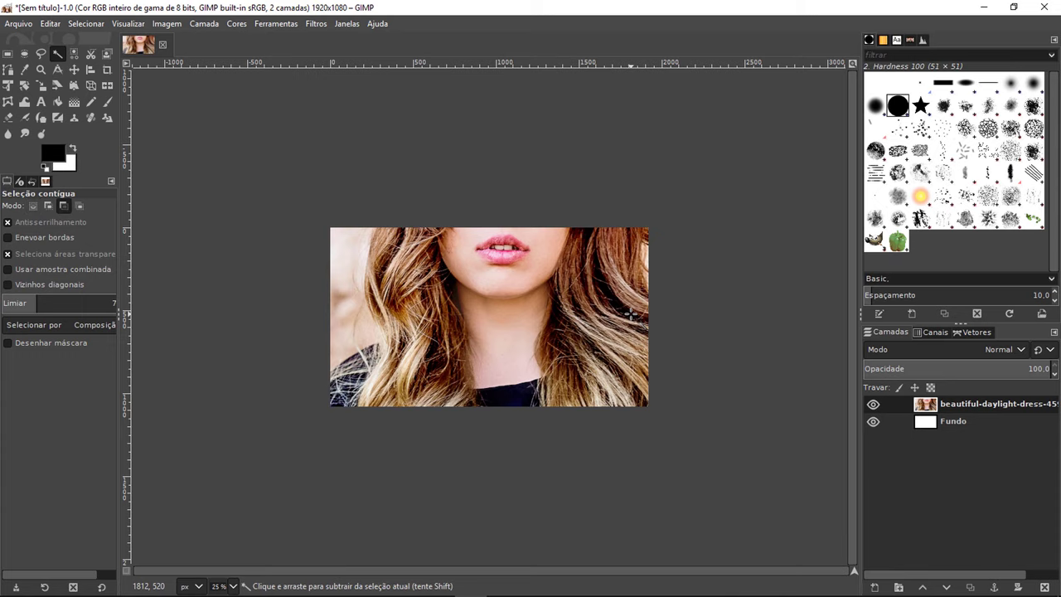
pyautogui.scroll(1, 630, 314)
pyautogui.scroll(-2, 630, 314)
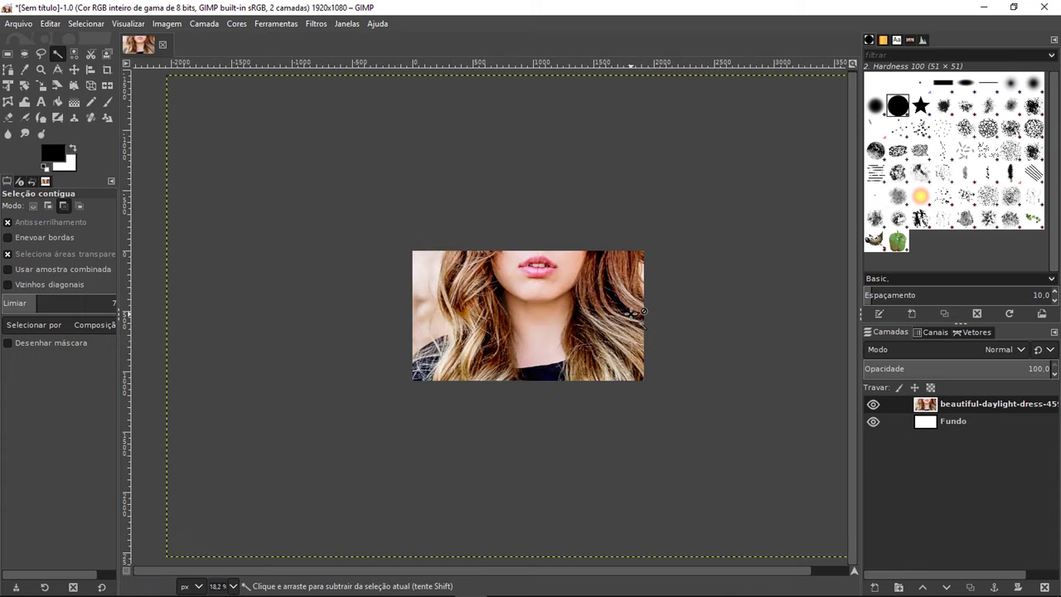
pyautogui.scroll(-1, 630, 313)
pyautogui.scroll(2, 630, 314)
pyautogui.scroll(-2, 631, 314)
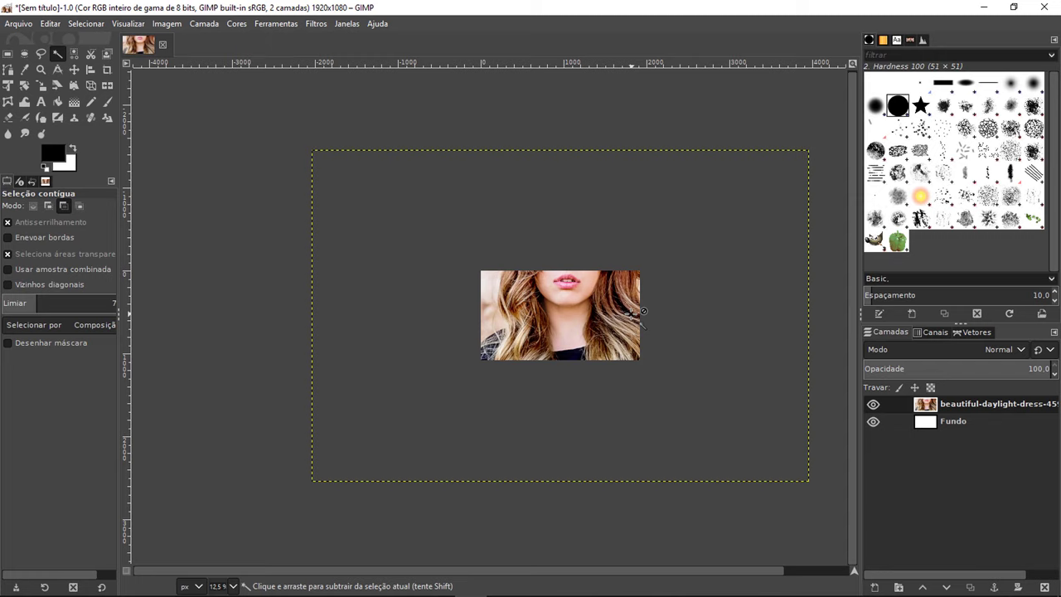
pyautogui.scroll(-1, 632, 313)
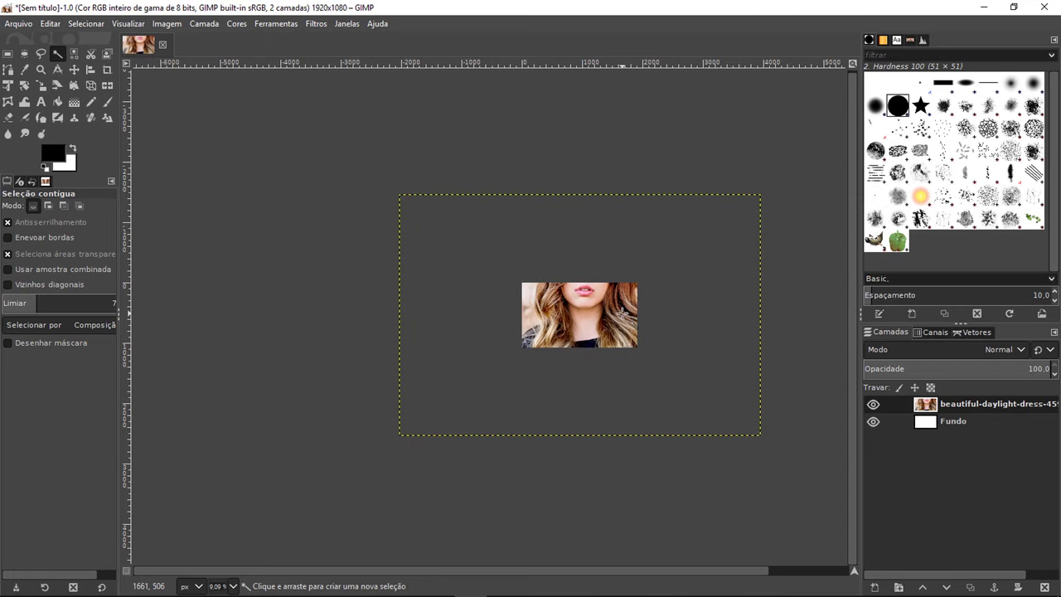
pyautogui.hscroll(3, 622, 313)
pyautogui.hscroll(-3, 618, 308)
pyautogui.hscroll(4, 398, 305)
pyautogui.scroll(-2, 398, 305)
pyautogui.hscroll(-4, 548, 274)
pyautogui.scroll(1, 548, 275)
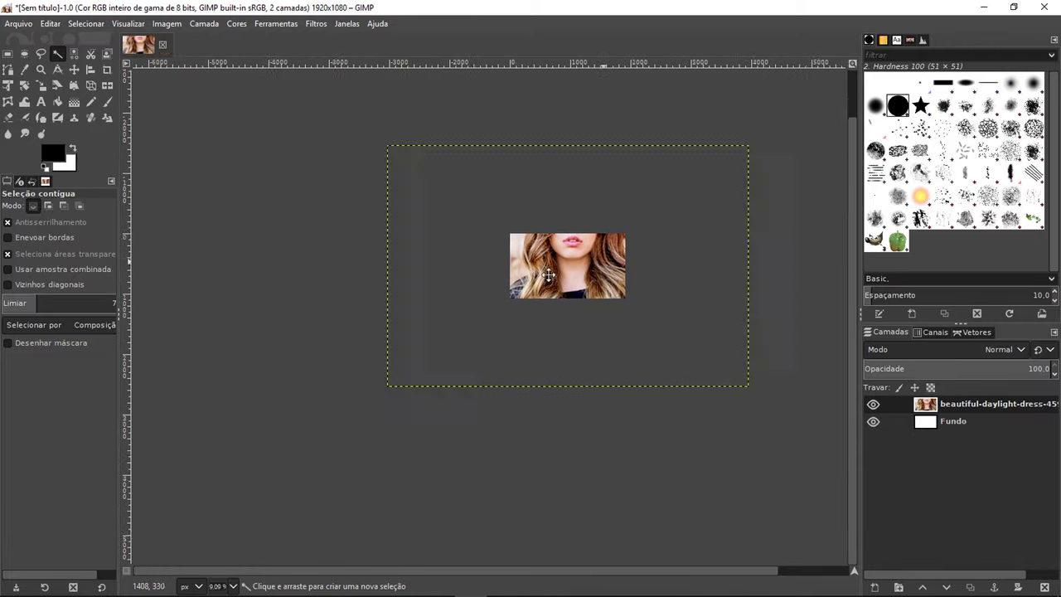
pyautogui.hscroll(2, 548, 275)
pyautogui.scroll(2, 548, 275)
pyautogui.hscroll(2, 531, 315)
pyautogui.scroll(2, 531, 315)
pyautogui.scroll(1, 518, 347)
pyautogui.hscroll(1, 517, 347)
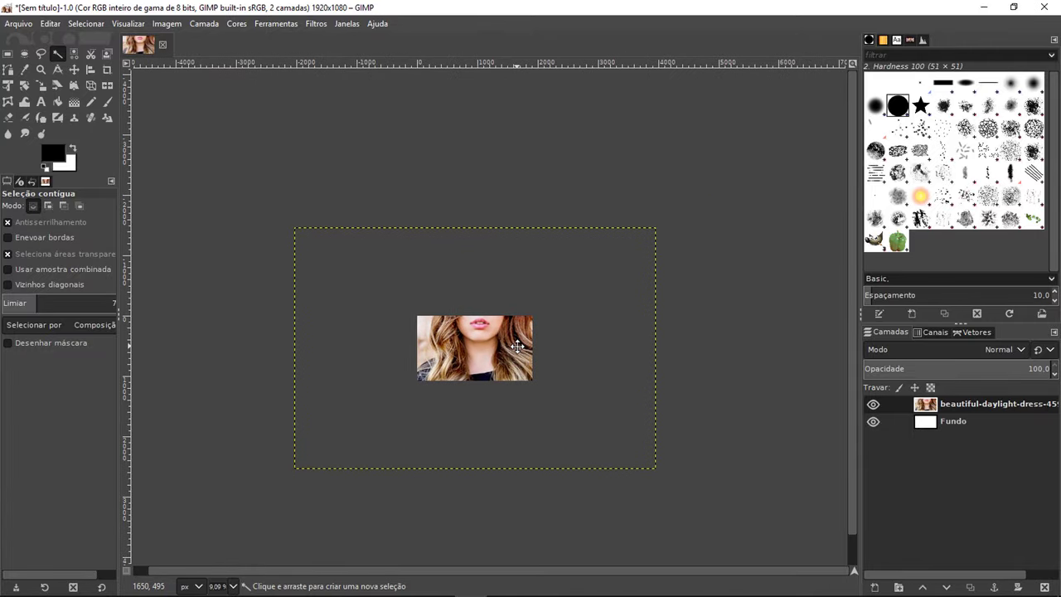
pyautogui.hscroll(-1, 517, 347)
pyautogui.scroll(-1, 517, 346)
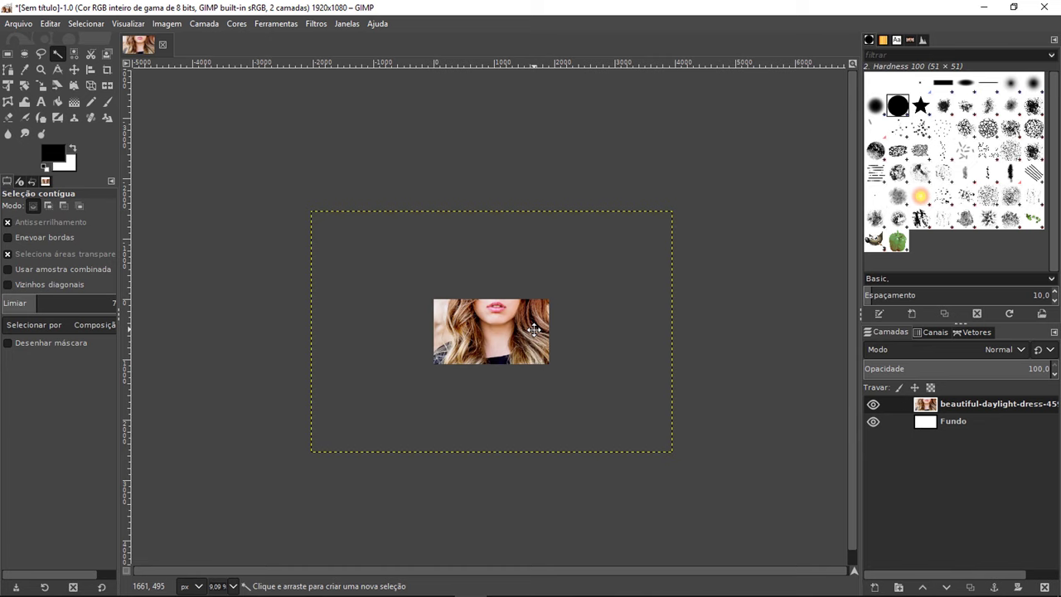
pyautogui.keyDown('ctrl'); pyautogui.scroll(1, 535, 330); pyautogui.keyUp('ctrl')
pyautogui.keyDown('ctrl'); pyautogui.scroll(2, 535, 330); pyautogui.keyUp('ctrl')
pyautogui.keyDown('ctrl'); pyautogui.scroll(4, 535, 331); pyautogui.keyUp('ctrl')
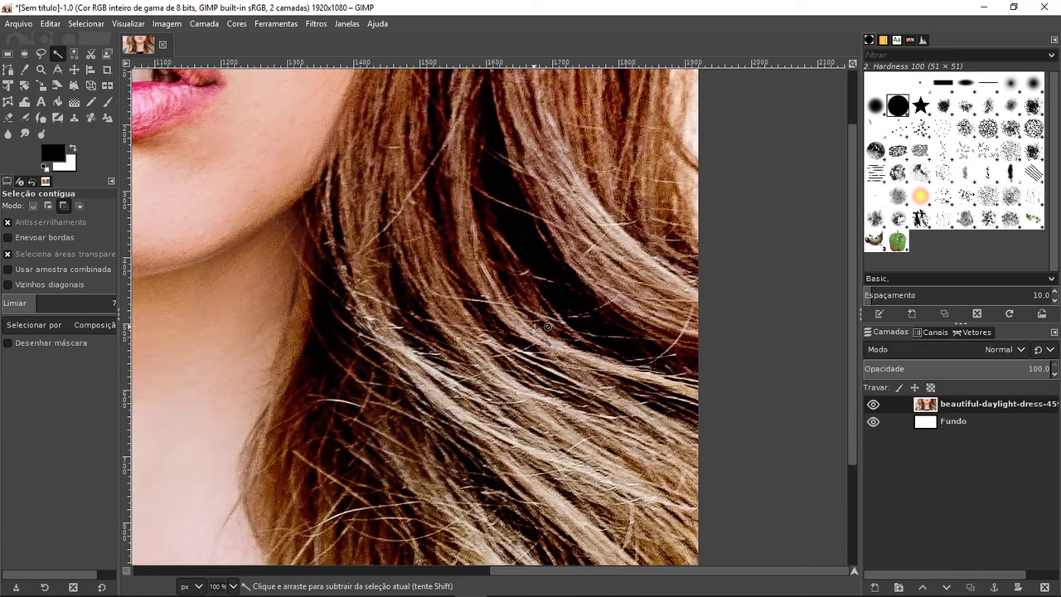
pyautogui.hscroll(-5, 534, 327)
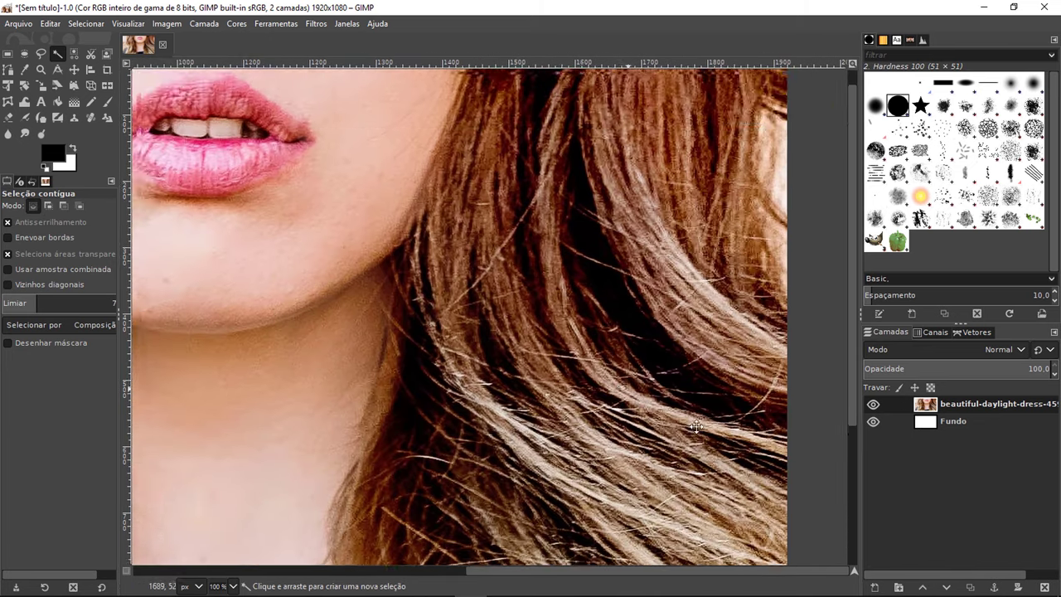
pyautogui.scroll(3, 535, 327)
pyautogui.hscroll(-2, 535, 327)
pyautogui.scroll(2, 535, 328)
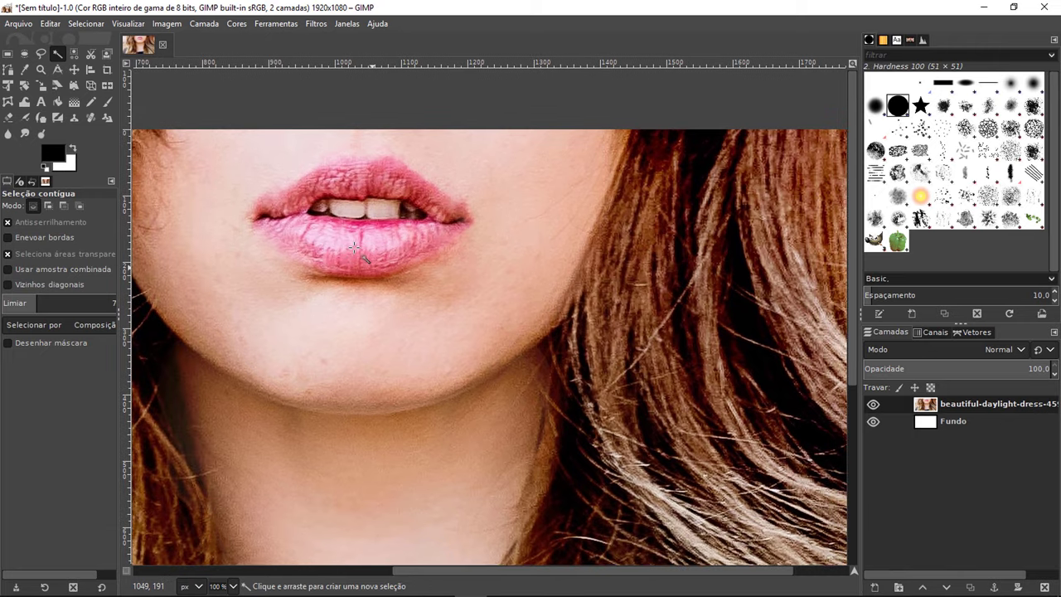
pyautogui.hscroll(-2, 536, 324)
pyautogui.scroll(2, 536, 324)
pyautogui.hscroll(-2, 481, 373)
pyautogui.scroll(1, 481, 374)
pyautogui.moveTo(494, 384); pyautogui.dragTo(507, 369)
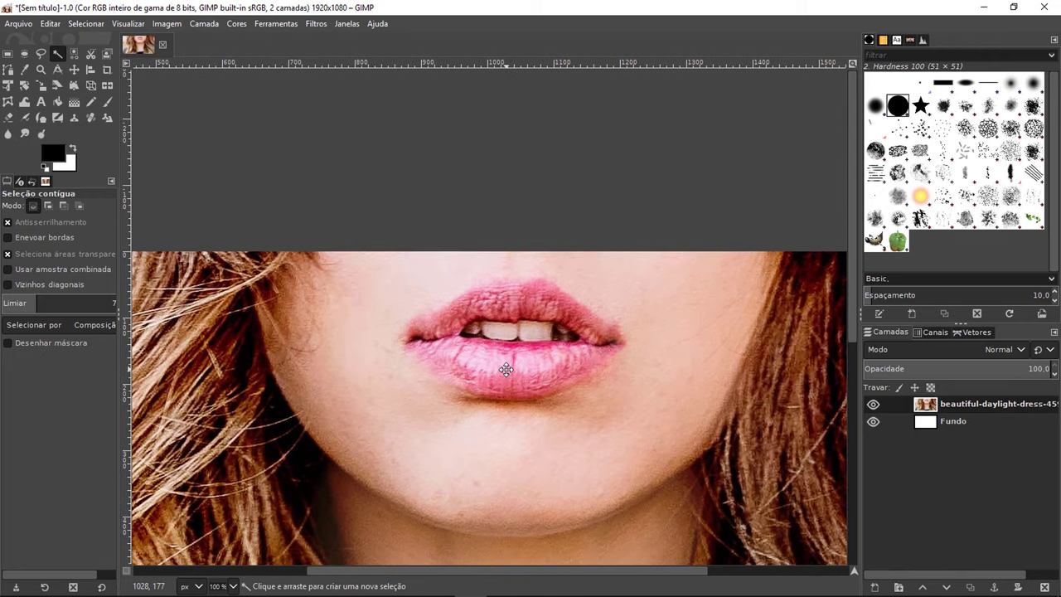
pyautogui.scroll(2, 506, 368)
pyautogui.scroll(1, 506, 369)
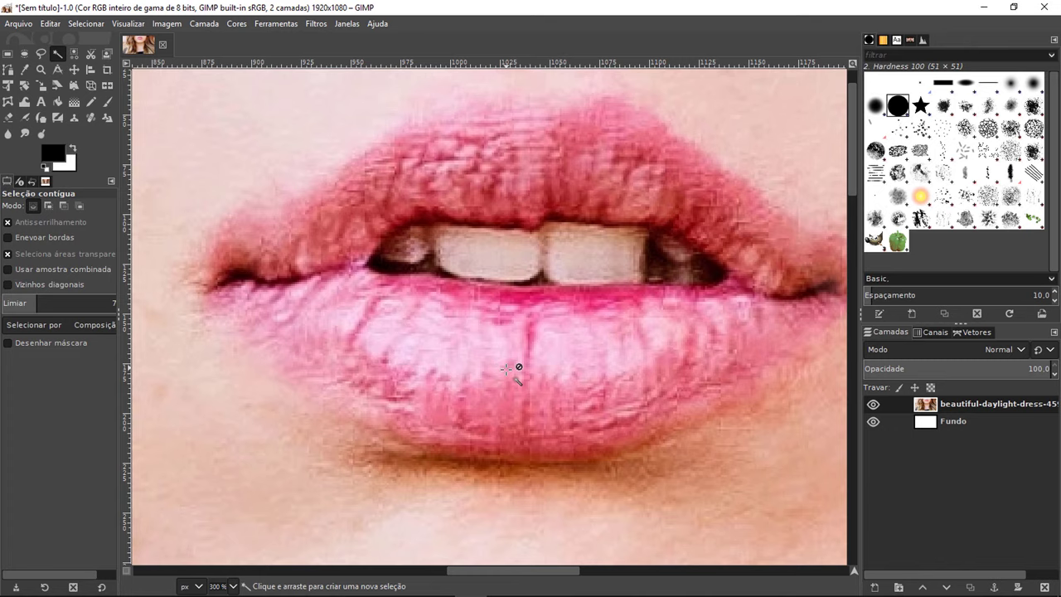
pyautogui.scroll(-2, 507, 369)
pyautogui.scroll(-2, 506, 369)
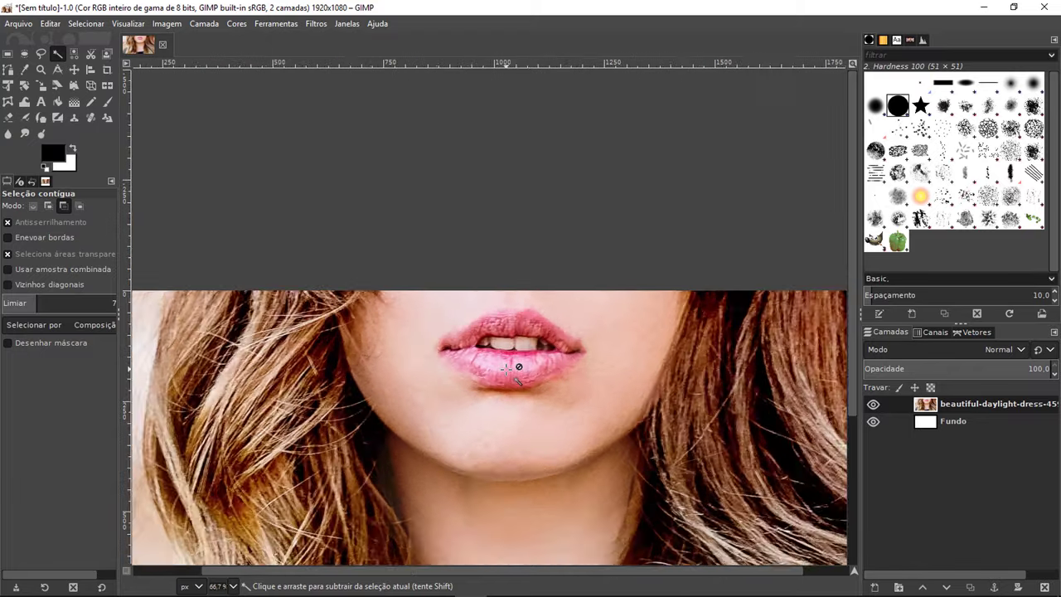
pyautogui.scroll(-2, 507, 369)
pyautogui.scroll(-1, 507, 369)
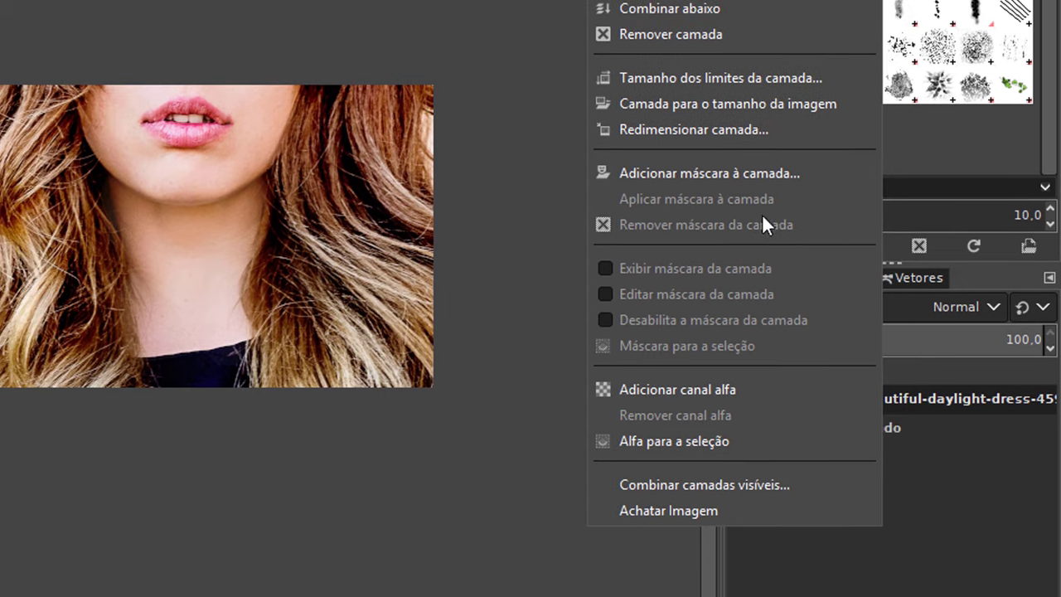
# Scale the photo layer, trying width 1920, then height 1080 giving 1620 × 1080
pyautogui.click(690, 129)
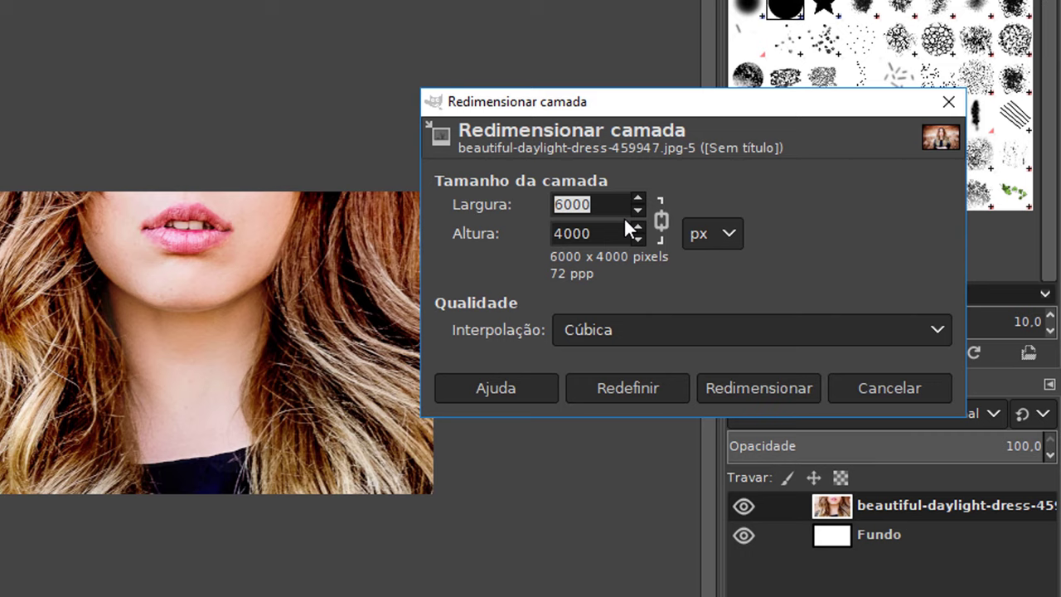
pyautogui.write('1920')
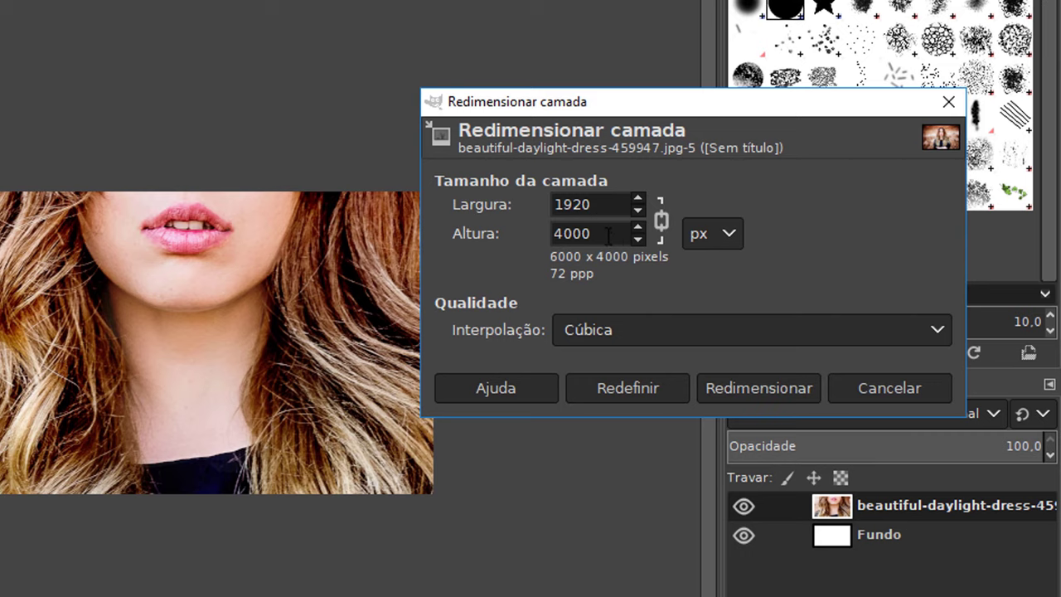
pyautogui.click(610, 235)
pyautogui.moveTo(610, 236); pyautogui.dragTo(551, 236)
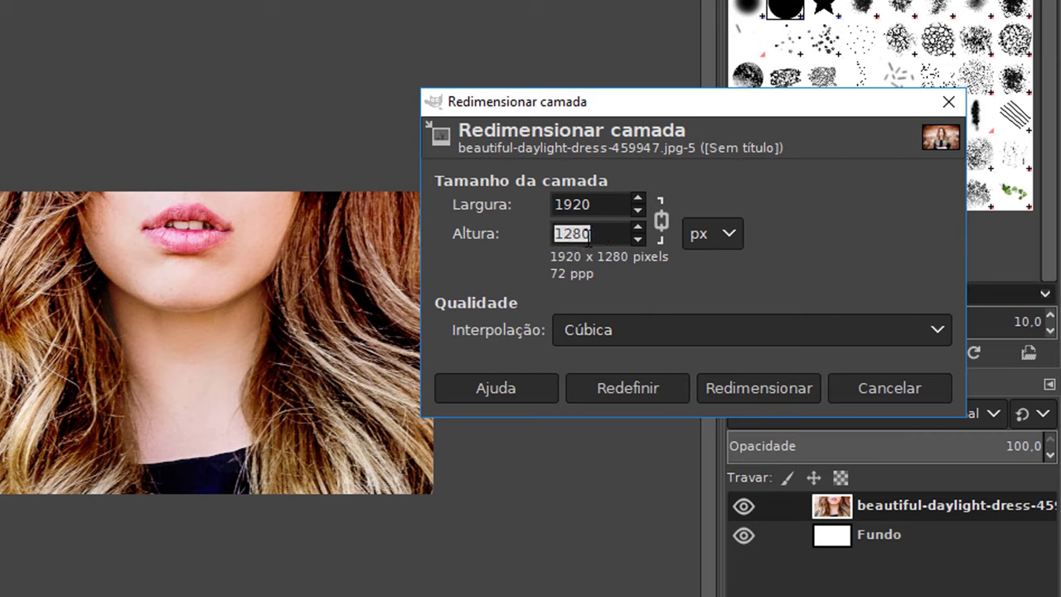
pyautogui.write('1080')
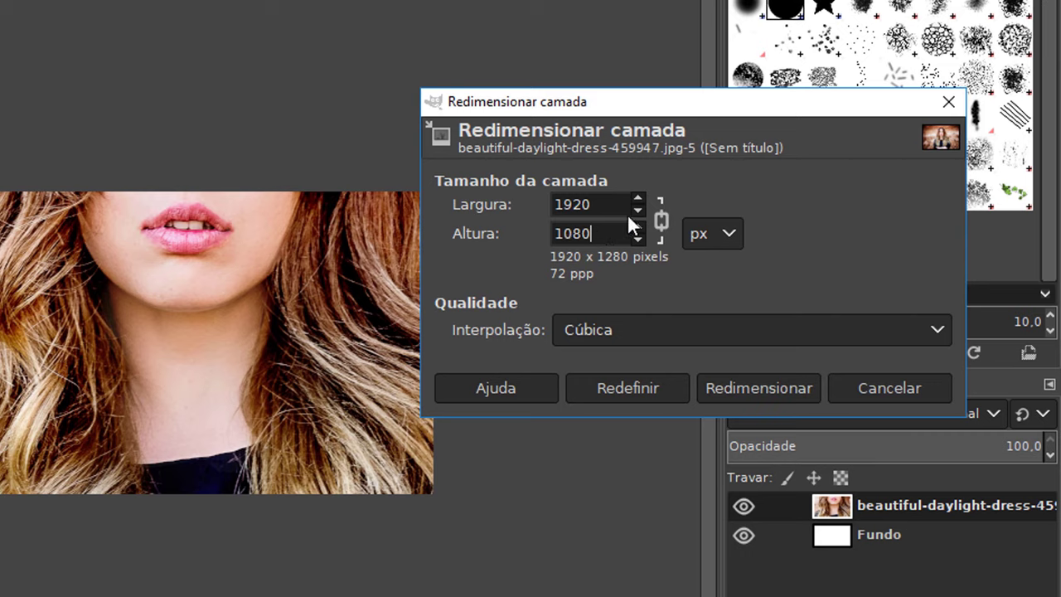
pyautogui.click(627, 205)
pyautogui.click(746, 387)
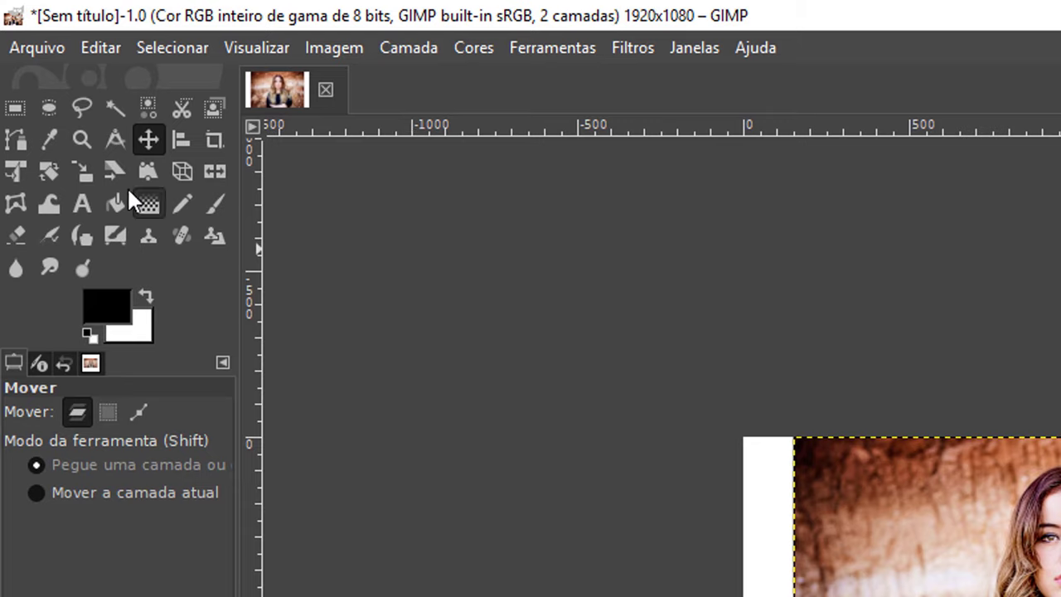
# Start the Scale tool on the portrait, nudge width up and back to 1620, and link proportions
pyautogui.click(86, 176)
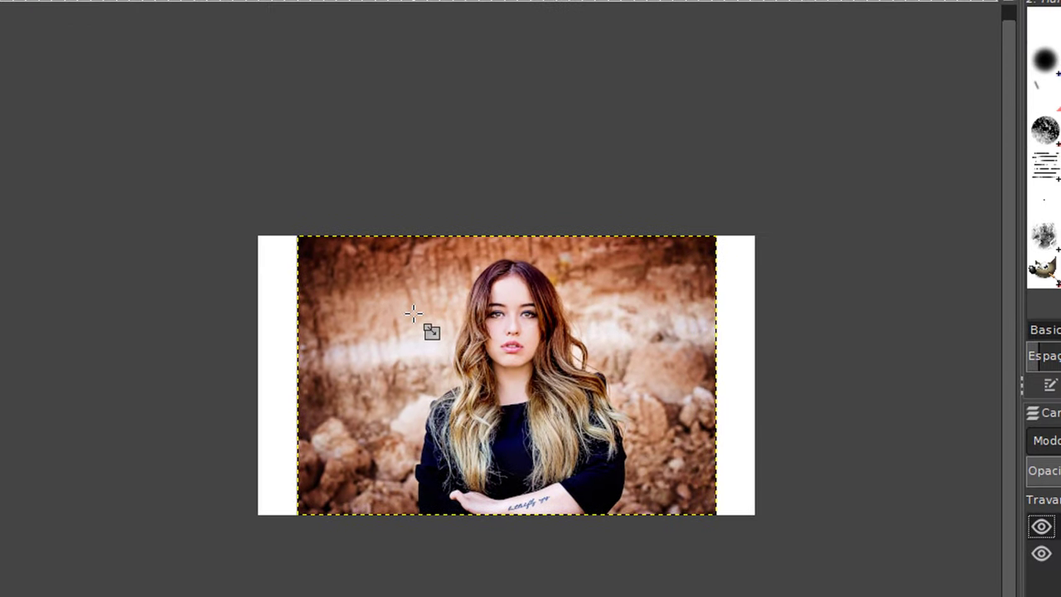
pyautogui.click(412, 314)
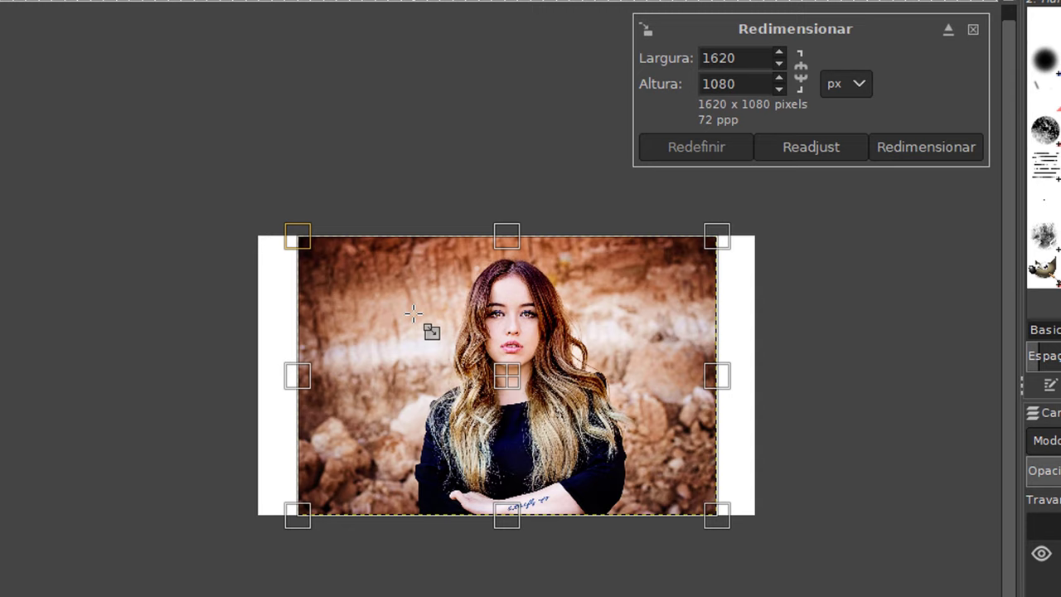
pyautogui.click(779, 52)
pyautogui.click(779, 52)
pyautogui.click(779, 52)
pyautogui.click(779, 52)
pyautogui.click(779, 52)
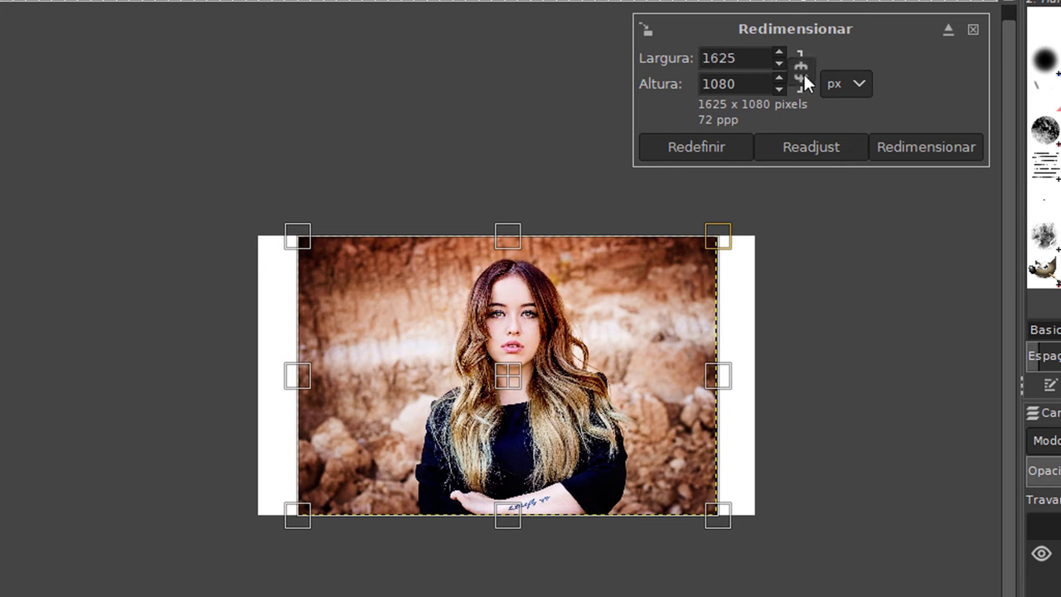
pyautogui.click(781, 62)
pyautogui.click(781, 62)
pyautogui.click(781, 62)
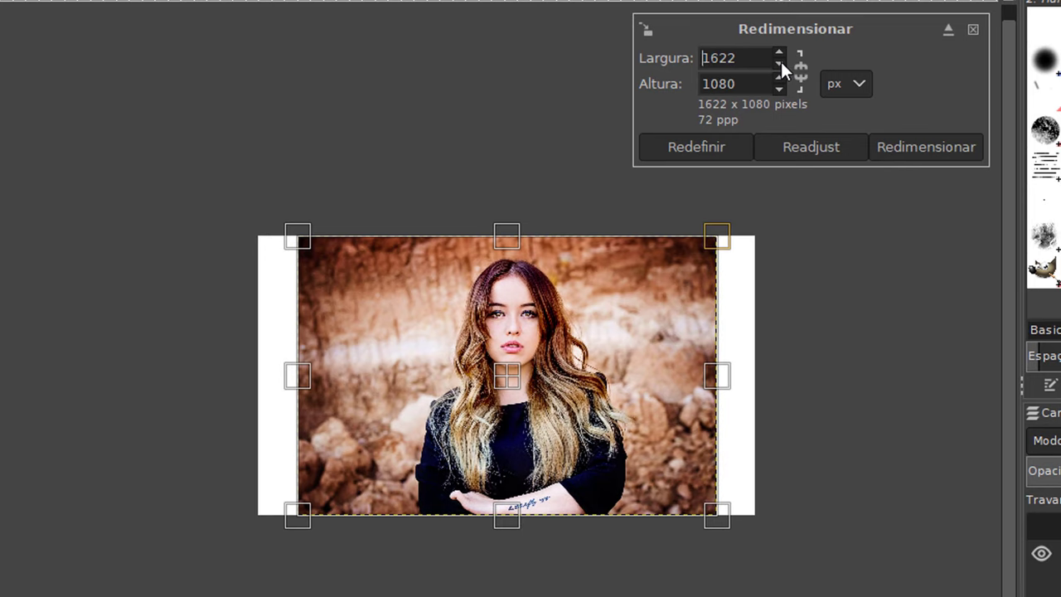
pyautogui.click(781, 63)
pyautogui.click(781, 63)
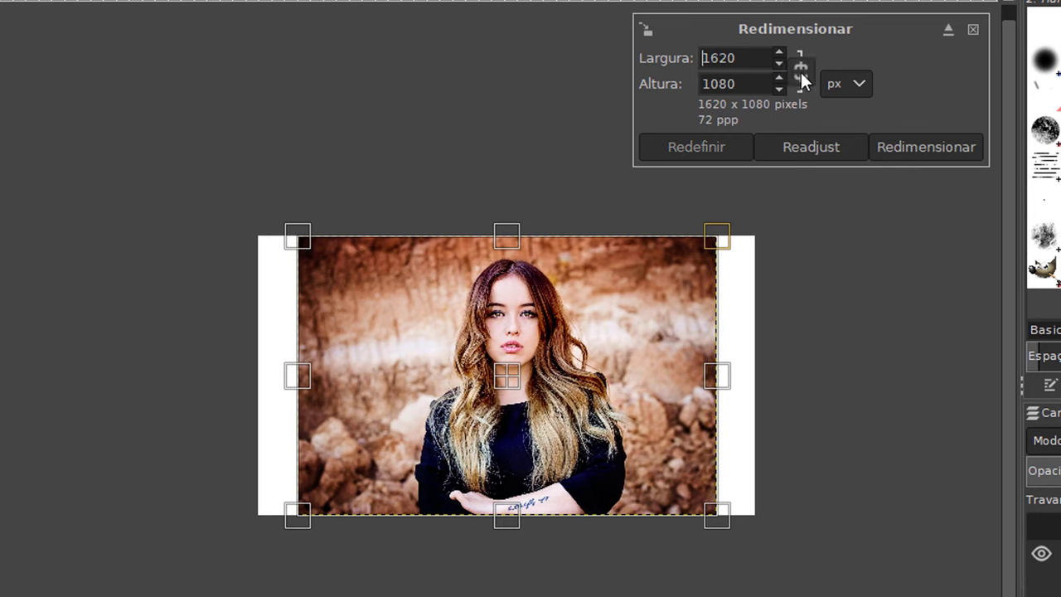
pyautogui.click(801, 72)
# Enlarge and shrink the portrait proportionally, returning it to 1620 × 1080
pyautogui.doubleClick(779, 51)
pyautogui.click(778, 52)
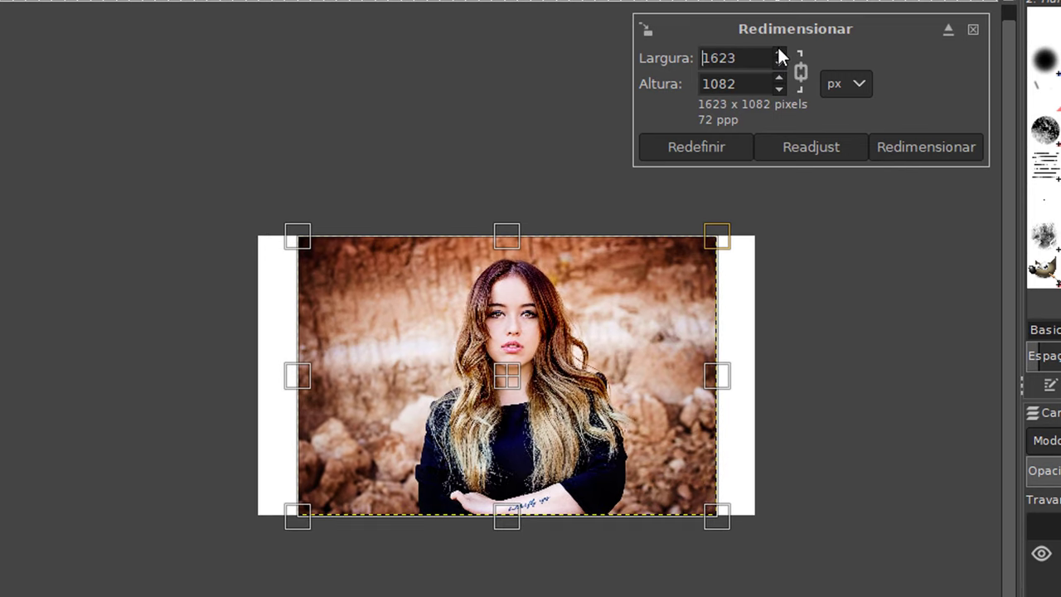
pyautogui.doubleClick(778, 51)
pyautogui.doubleClick(779, 52)
pyautogui.doubleClick(778, 52)
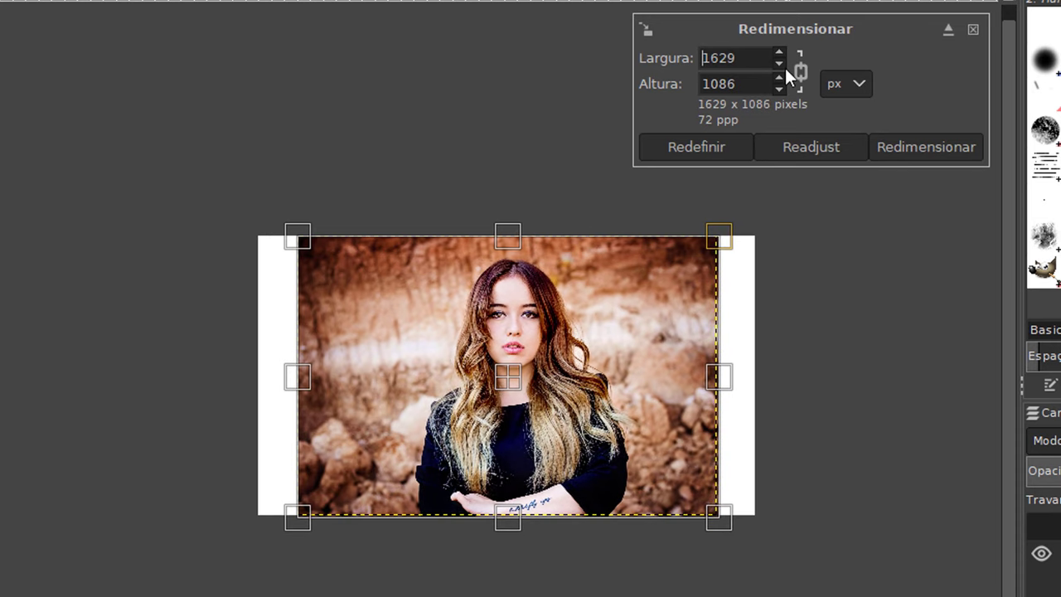
pyautogui.tripleClick(780, 64)
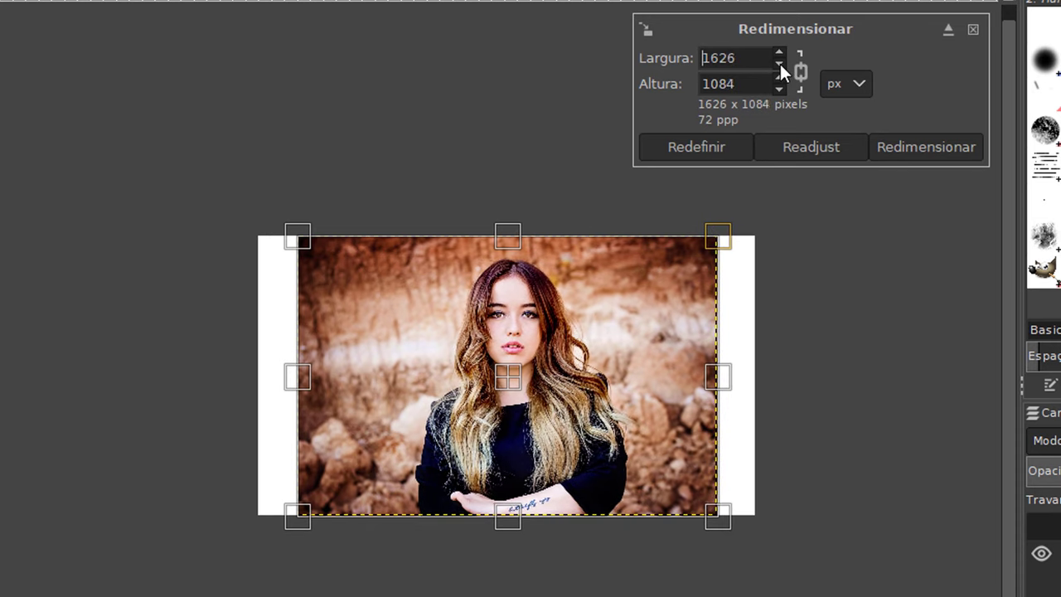
pyautogui.tripleClick(781, 63)
pyautogui.doubleClick(780, 64)
pyautogui.click(780, 64)
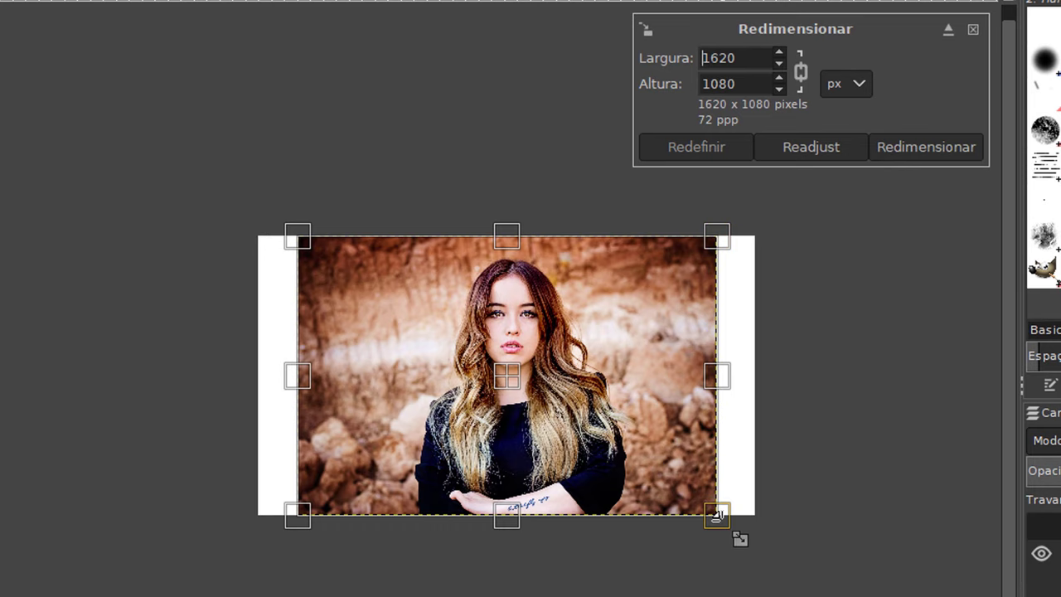
pyautogui.scroll(1, 620, 564)
pyautogui.scroll(1, 620, 564)
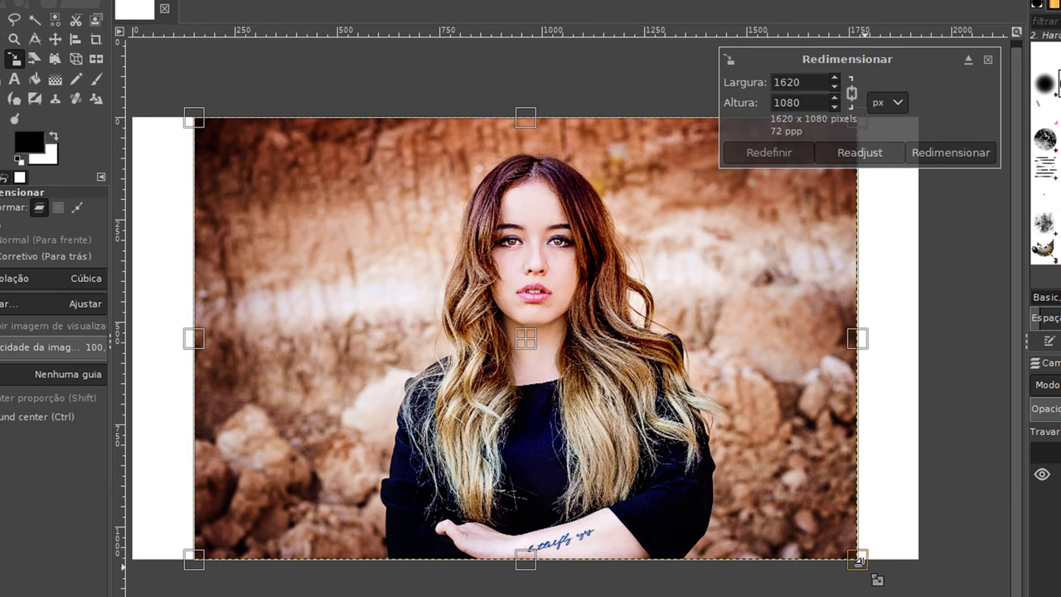
# Drag the scale handles to try smaller sizes, then reset and close without applying
pyautogui.moveTo(859, 563)
pyautogui.mouseDown()
pyautogui.moveTo(791, 495)
pyautogui.moveTo(689, 429)
pyautogui.moveTo(739, 438)
pyautogui.moveTo(516, 332)
pyautogui.moveTo(397, 244)
pyautogui.moveTo(856, 534)
pyautogui.moveTo(742, 481)
pyautogui.moveTo(783, 514)
pyautogui.moveTo(632, 388)
pyautogui.moveTo(617, 398)
pyautogui.moveTo(677, 448)
pyautogui.moveTo(564, 472)
pyautogui.moveTo(655, 390)
pyautogui.moveTo(730, 502)
pyautogui.moveTo(511, 400)
pyautogui.moveTo(599, 296)
pyautogui.moveTo(628, 426)
pyautogui.moveTo(492, 384)
pyautogui.moveTo(548, 414)
pyautogui.moveTo(644, 307)
pyautogui.moveTo(580, 348)
pyautogui.moveTo(628, 366)
pyautogui.moveTo(494, 390)
pyautogui.mouseUp()
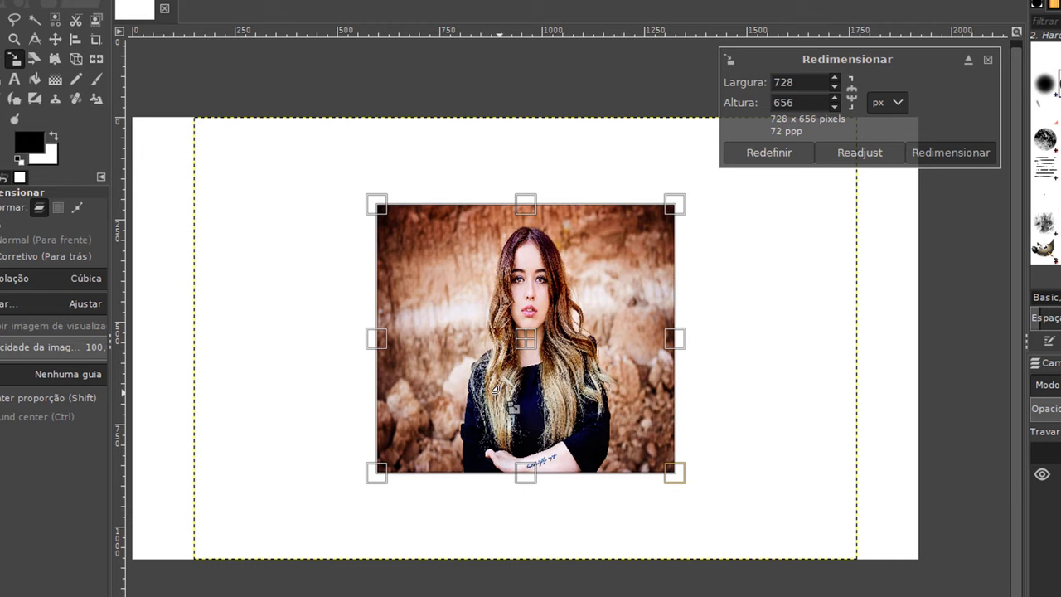
pyautogui.moveTo(495, 389)
pyautogui.mouseDown()
pyautogui.moveTo(561, 375)
pyautogui.moveTo(590, 390)
pyautogui.moveTo(571, 372)
pyautogui.moveTo(537, 361)
pyautogui.moveTo(639, 431)
pyautogui.moveTo(580, 385)
pyautogui.moveTo(513, 354)
pyautogui.moveTo(692, 447)
pyautogui.moveTo(642, 419)
pyautogui.moveTo(699, 462)
pyautogui.moveTo(459, 285)
pyautogui.moveTo(675, 436)
pyautogui.moveTo(735, 459)
pyautogui.moveTo(624, 405)
pyautogui.mouseUp()
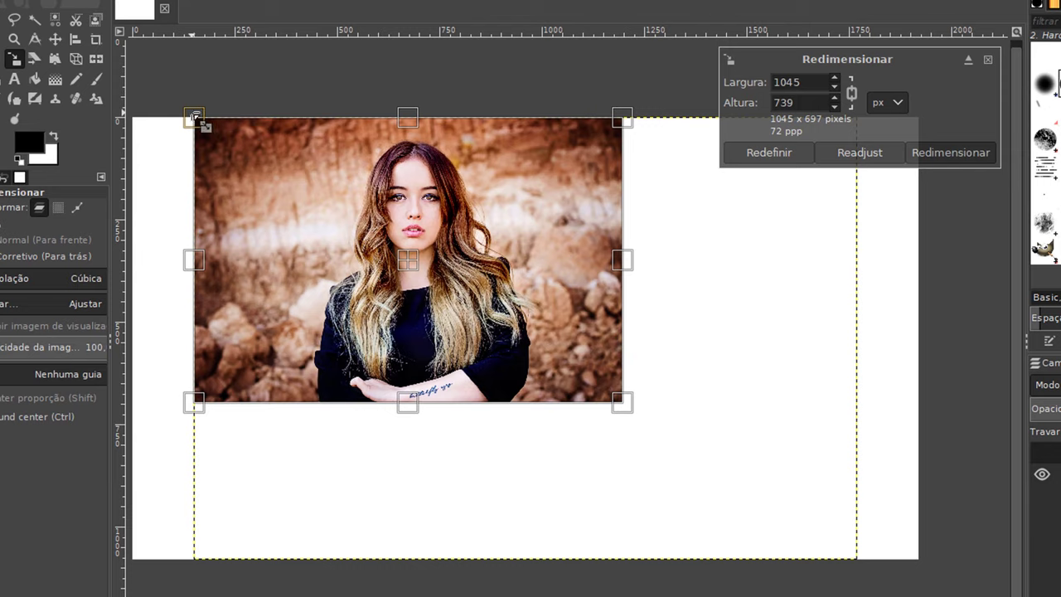
pyautogui.moveTo(211, 135); pyautogui.dragTo(328, 224)
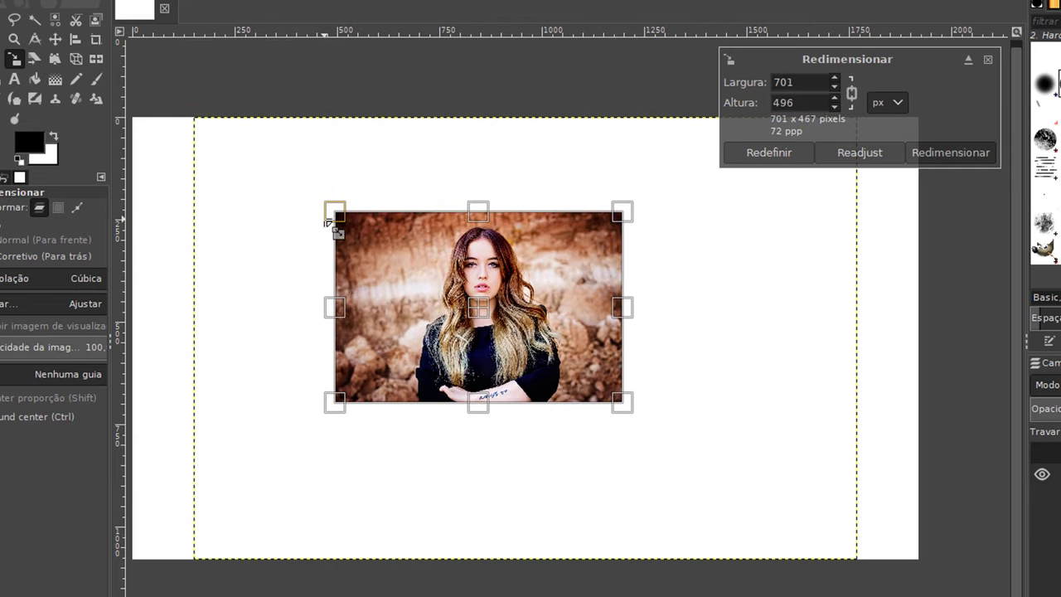
pyautogui.moveTo(332, 306)
pyautogui.mouseDown()
pyautogui.moveTo(431, 308)
pyautogui.moveTo(307, 309)
pyautogui.mouseUp()
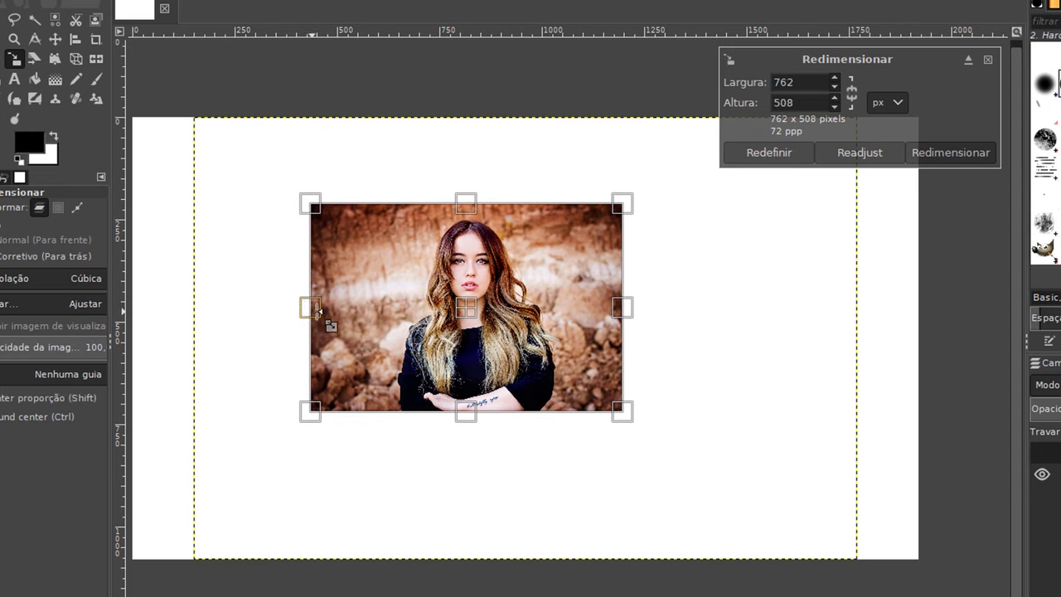
pyautogui.moveTo(324, 307)
pyautogui.mouseDown()
pyautogui.moveTo(457, 307)
pyautogui.moveTo(310, 307)
pyautogui.mouseUp()
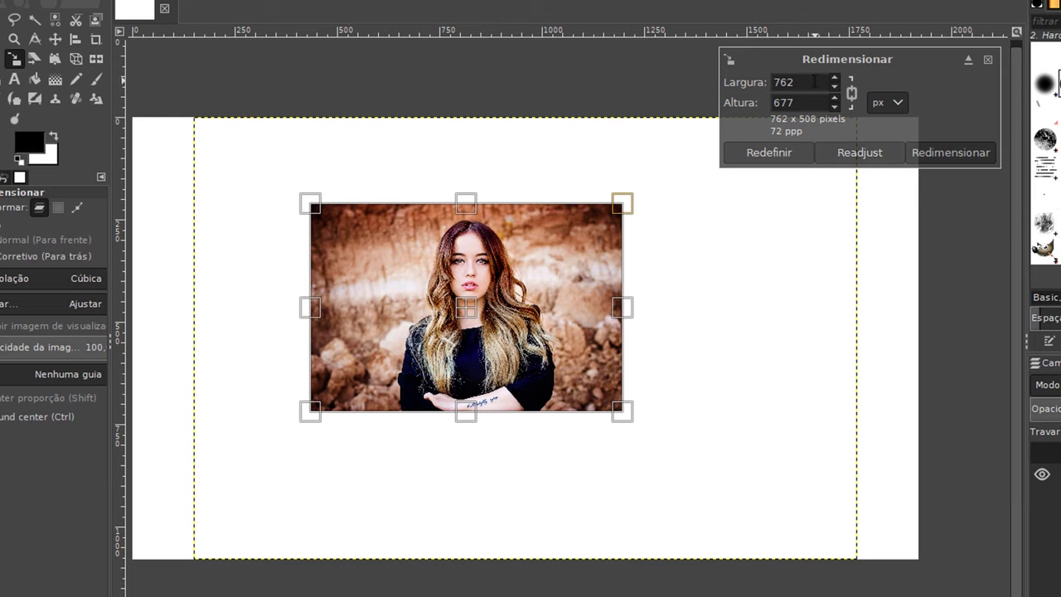
pyautogui.click(770, 153)
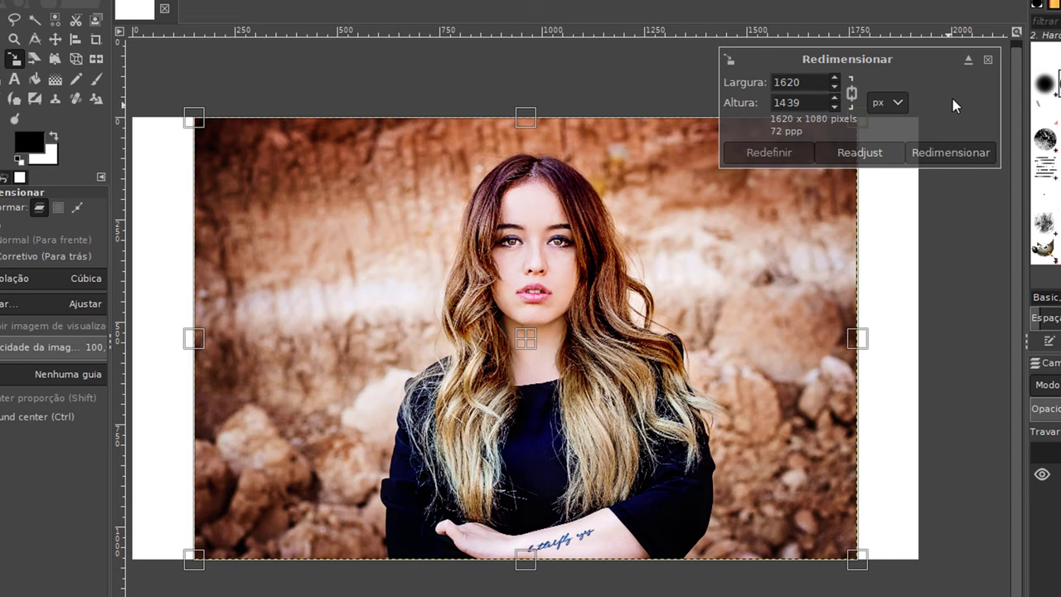
pyautogui.click(988, 61)
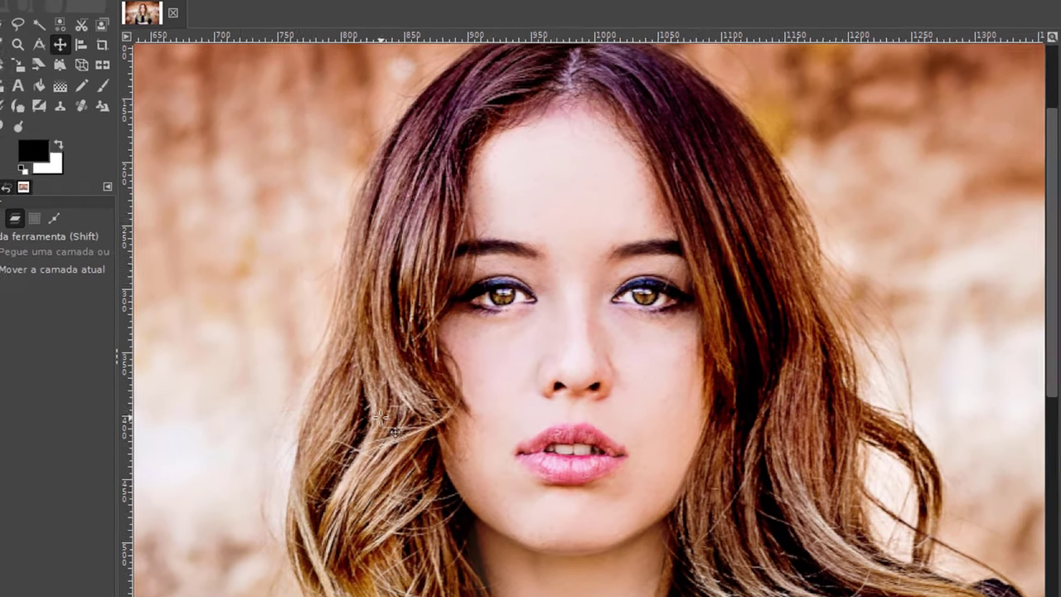
# Pick the Ellipse Select tool from the toolbox
pyautogui.click(13, 104)
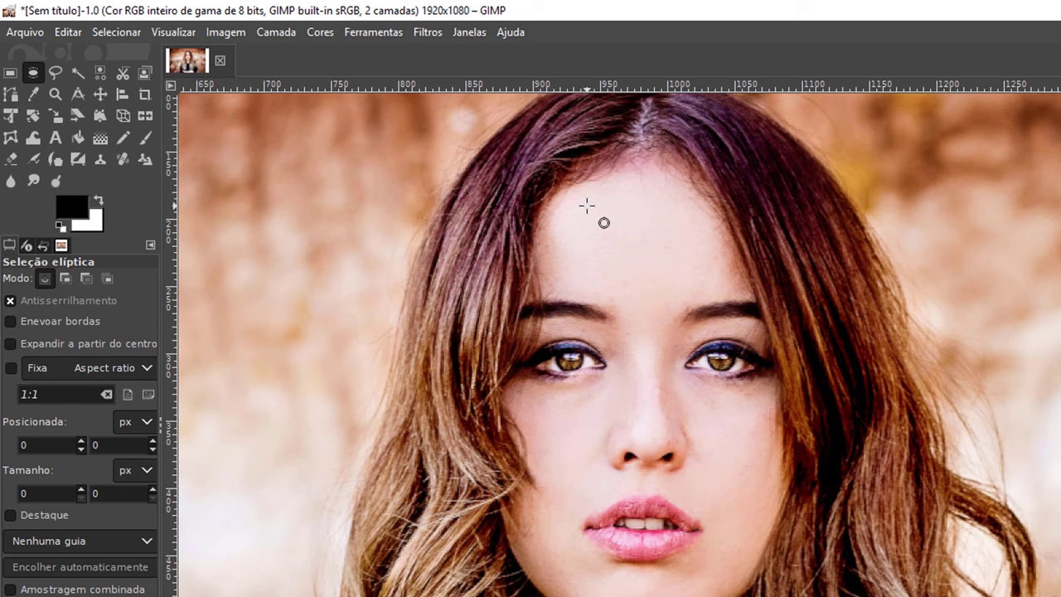
# Draw a 181 x 181 px circular selection with fixed 1:1 aspect and move it over the eye
pyautogui.moveTo(587, 206)
pyautogui.mouseDown()
pyautogui.moveTo(749, 316)
pyautogui.moveTo(703, 362)
pyautogui.mouseUp()
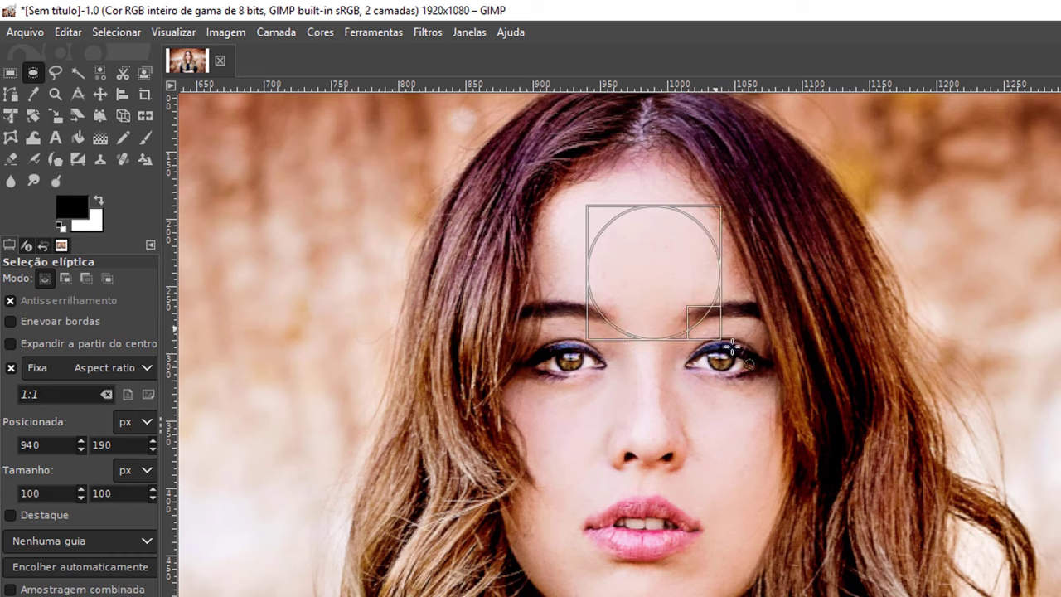
pyautogui.moveTo(703, 362)
pyautogui.mouseDown()
pyautogui.moveTo(764, 358)
pyautogui.moveTo(830, 404)
pyautogui.moveTo(760, 275)
pyautogui.mouseUp()
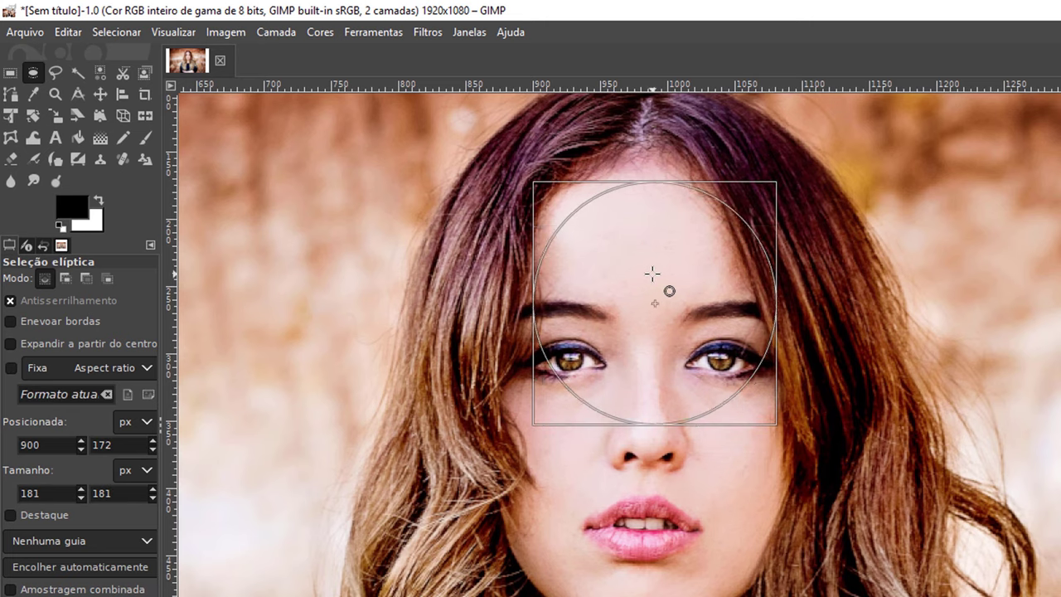
pyautogui.moveTo(759, 274)
pyautogui.mouseDown()
pyautogui.moveTo(586, 275)
pyautogui.moveTo(559, 319)
pyautogui.mouseUp()
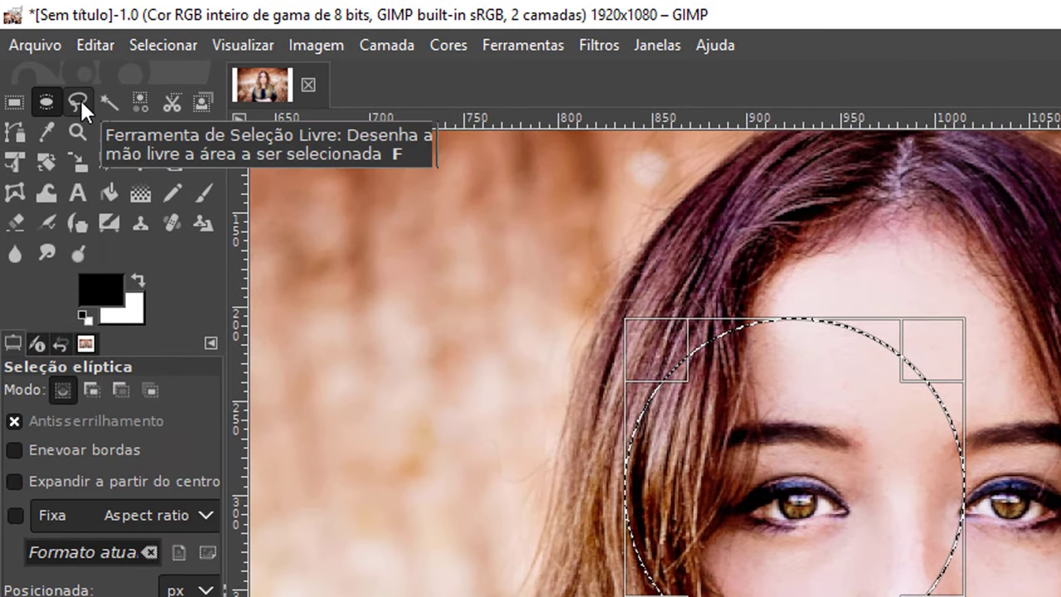
pyautogui.click(80, 98)
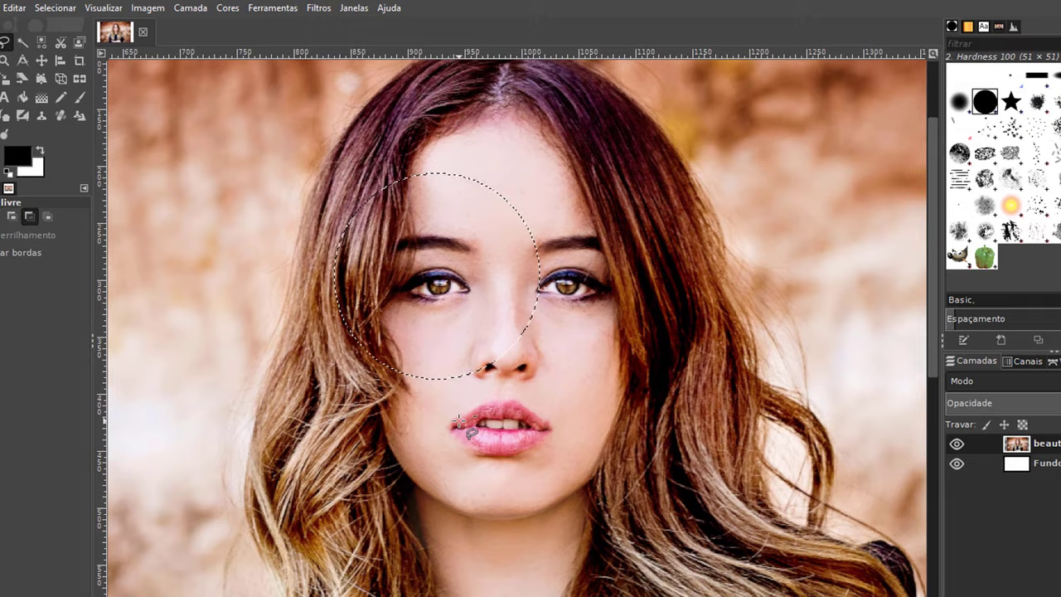
pyautogui.keyDown('ctrl'); pyautogui.scroll(4, 448, 427); pyautogui.keyUp('ctrl')
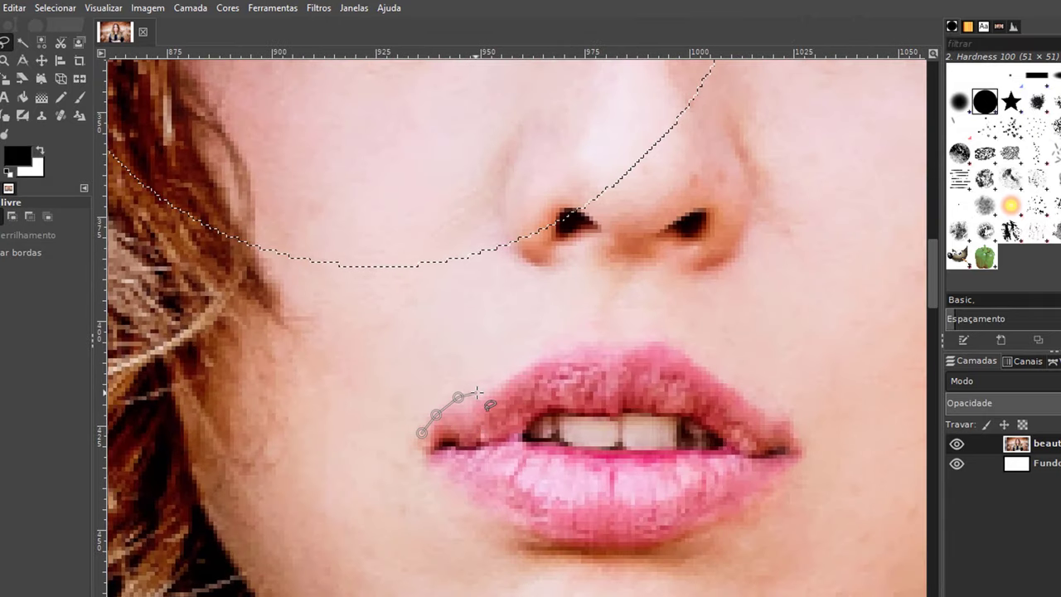
# Trace a closed freehand polygon around the upper and lower lips
pyautogui.click(512, 371)
pyautogui.click(580, 339)
pyautogui.click(605, 342)
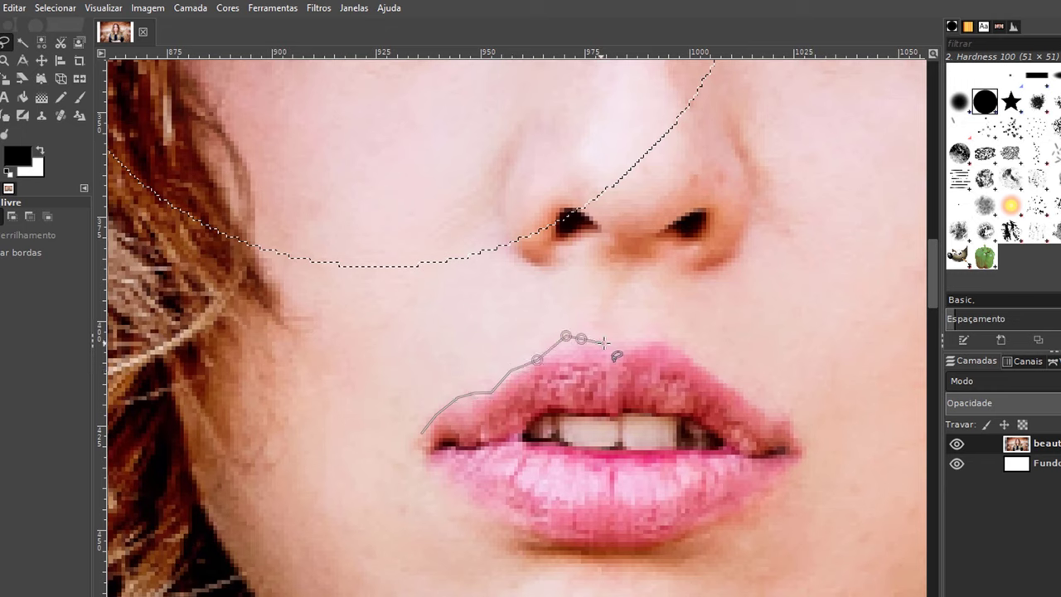
pyautogui.click(660, 338)
pyautogui.click(743, 386)
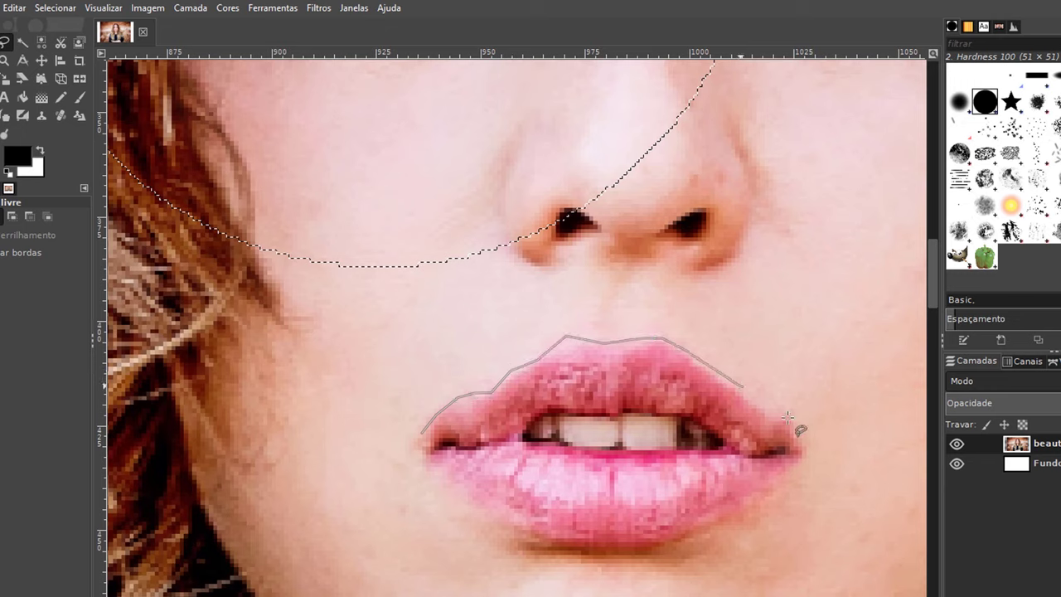
pyautogui.click(806, 452)
pyautogui.click(656, 540)
pyautogui.click(520, 539)
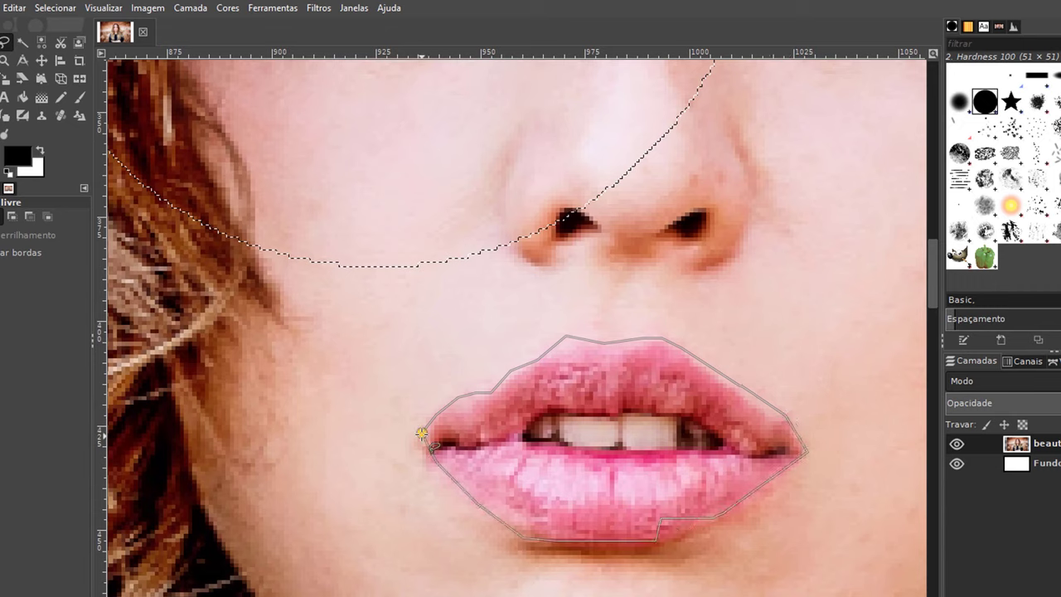
pyautogui.click(422, 432)
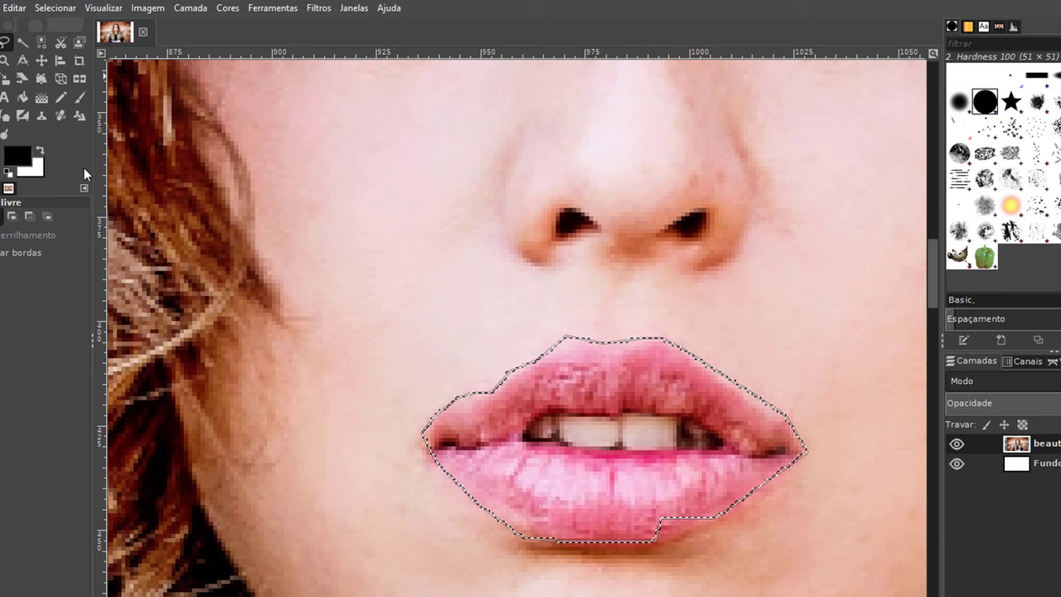
# Use Fuzzy Select at threshold 70, resizing the docks so the Limiar option is readable
pyautogui.scroll(-3, 375, 287)
pyautogui.scroll(-2, 431, 311)
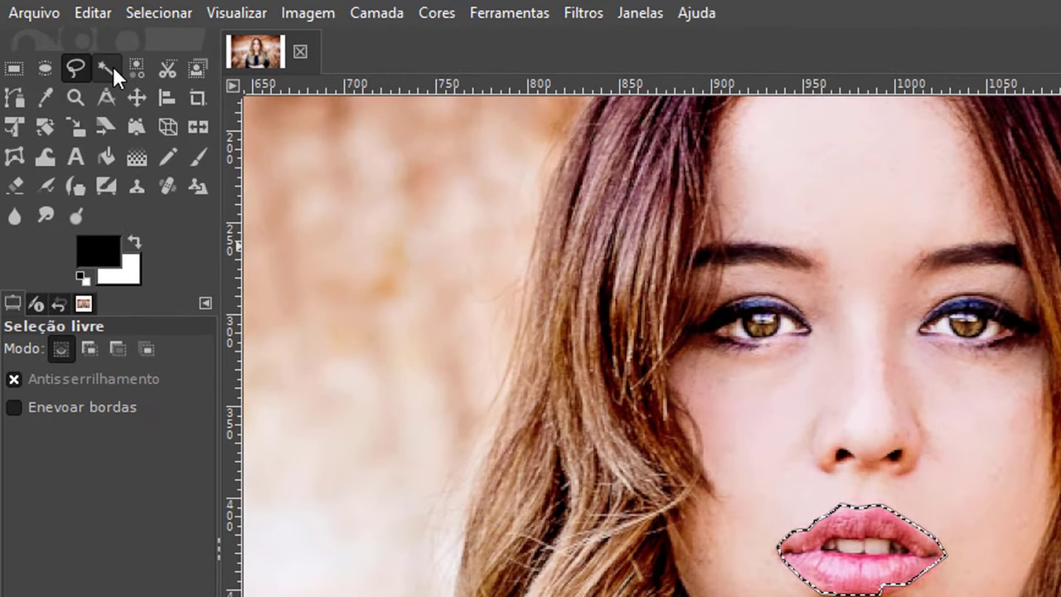
pyautogui.click(110, 64)
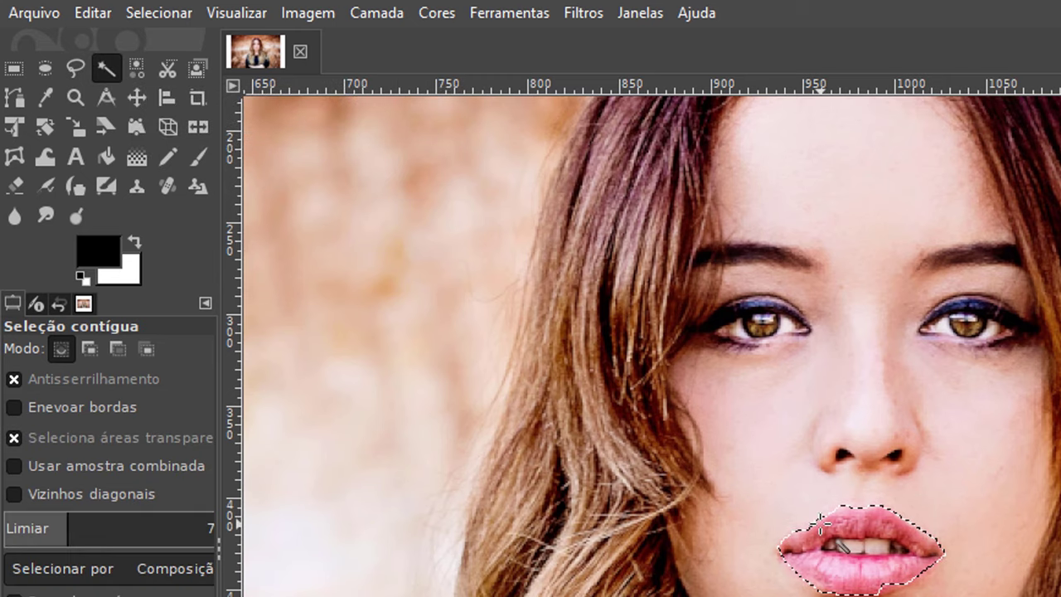
pyautogui.scroll(-5, 825, 332)
pyautogui.scroll(-3, 976, 331)
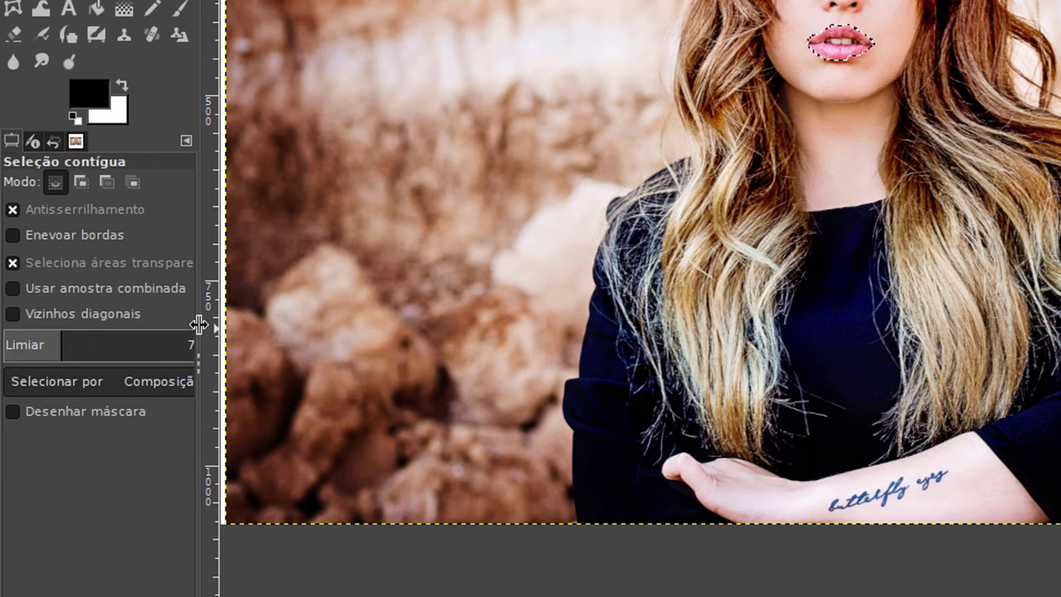
pyautogui.moveTo(199, 324); pyautogui.dragTo(260, 332)
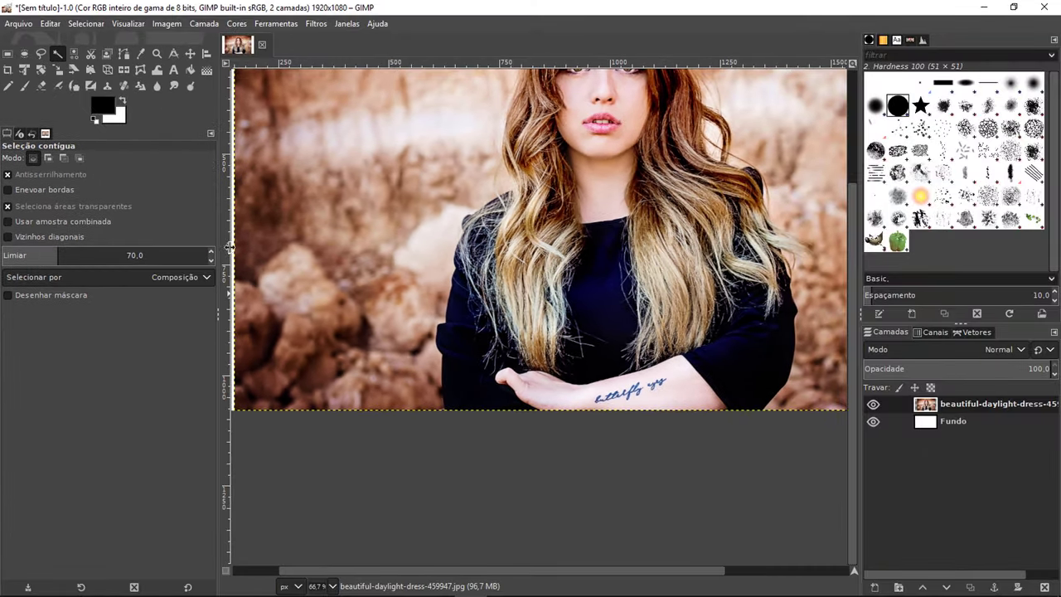
pyautogui.moveTo(229, 247)
pyautogui.mouseDown()
pyautogui.moveTo(65, 247)
pyautogui.moveTo(188, 249)
pyautogui.moveTo(175, 254)
pyautogui.mouseUp()
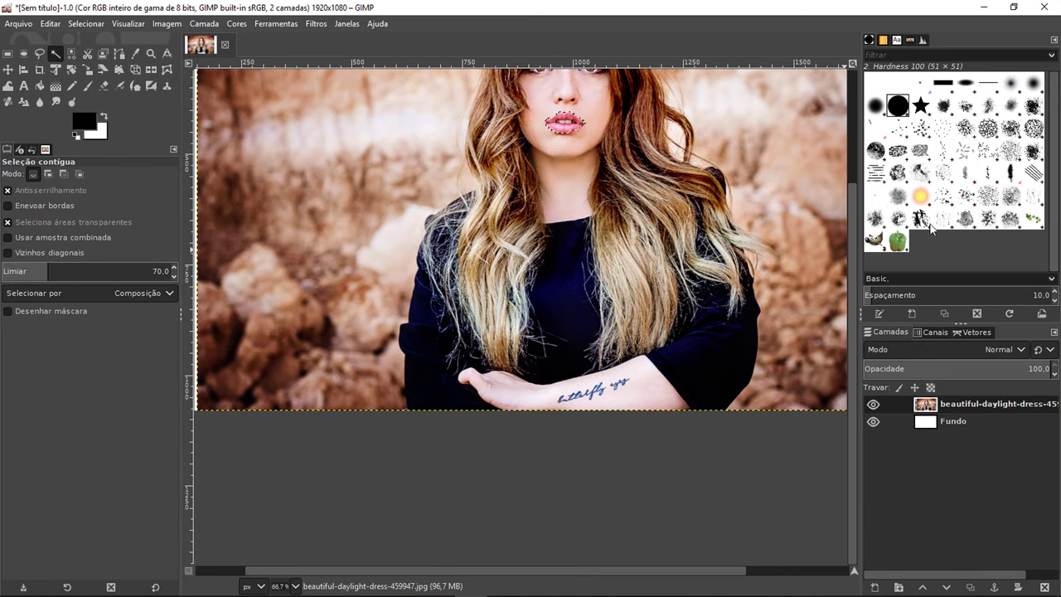
pyautogui.moveTo(859, 159)
pyautogui.mouseDown()
pyautogui.moveTo(824, 163)
pyautogui.moveTo(865, 170)
pyautogui.mouseUp()
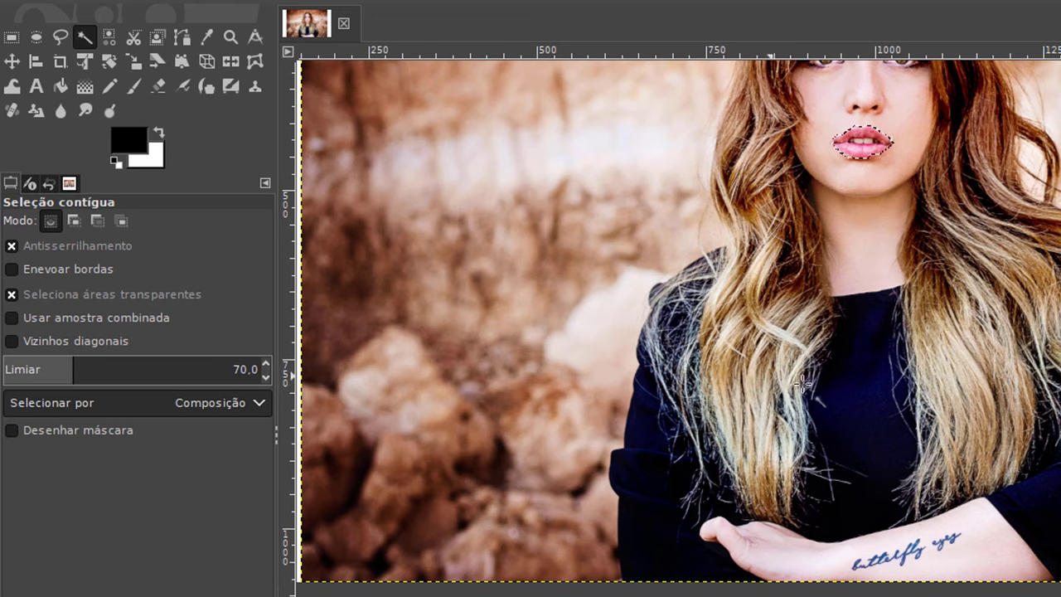
# Set the Fuzzy Select threshold to 15 and clear the existing shirt selection
pyautogui.click(867, 403)
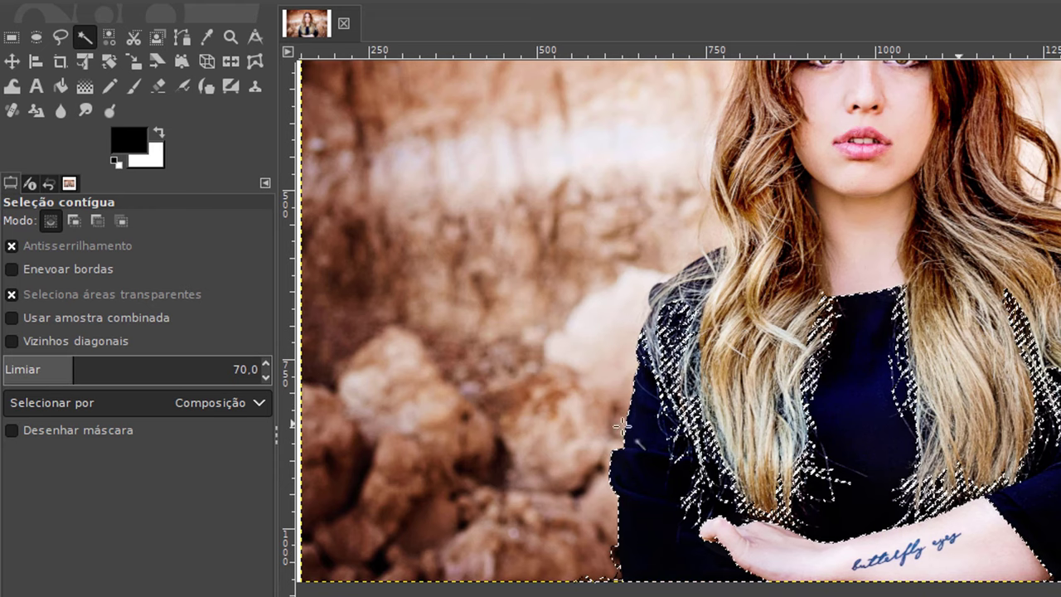
pyautogui.click(245, 369)
pyautogui.write('15')
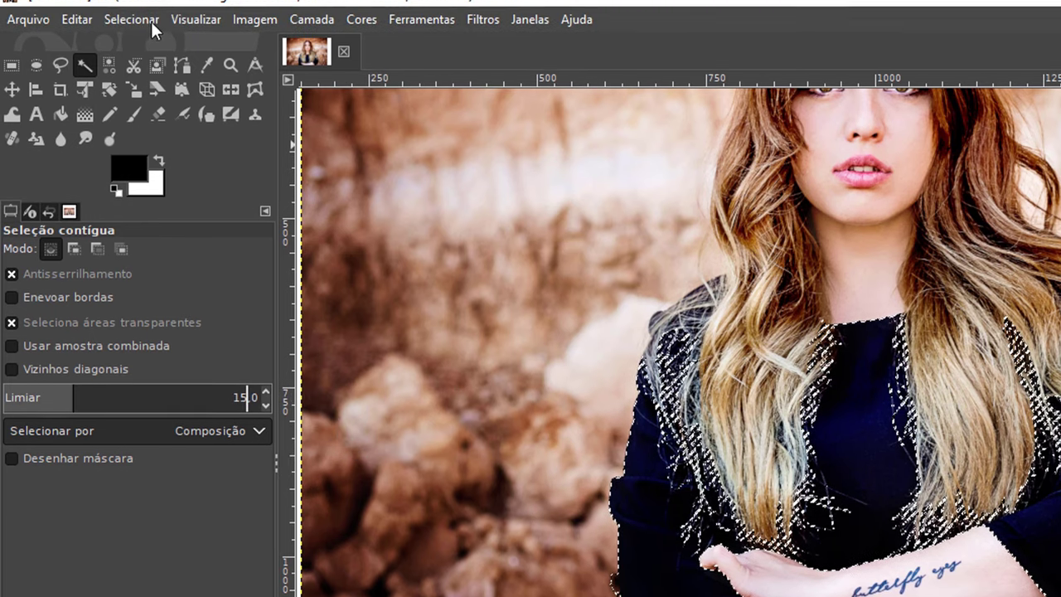
pyautogui.click(150, 21)
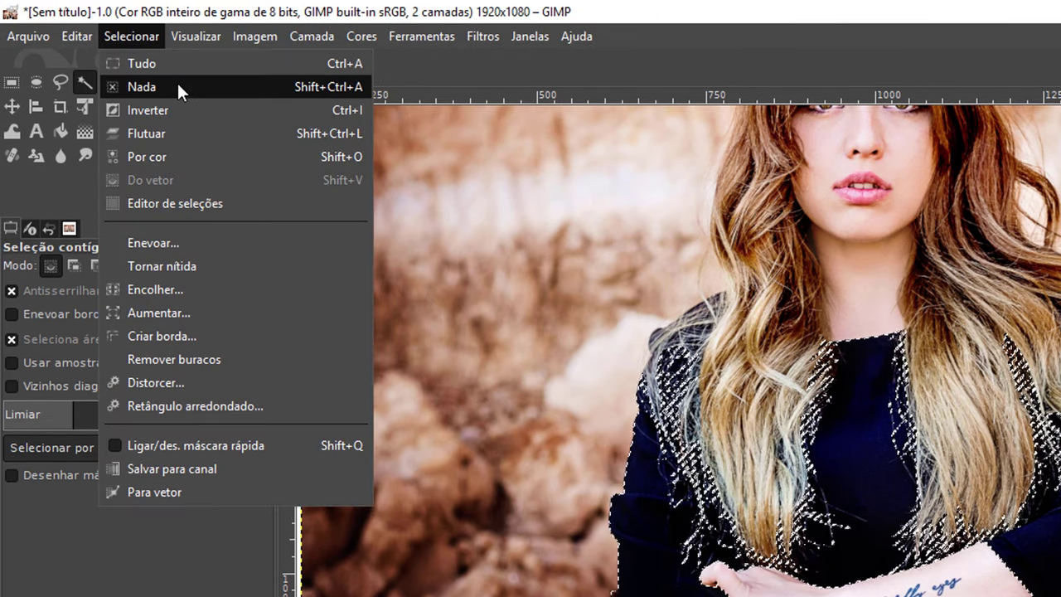
pyautogui.click(176, 70)
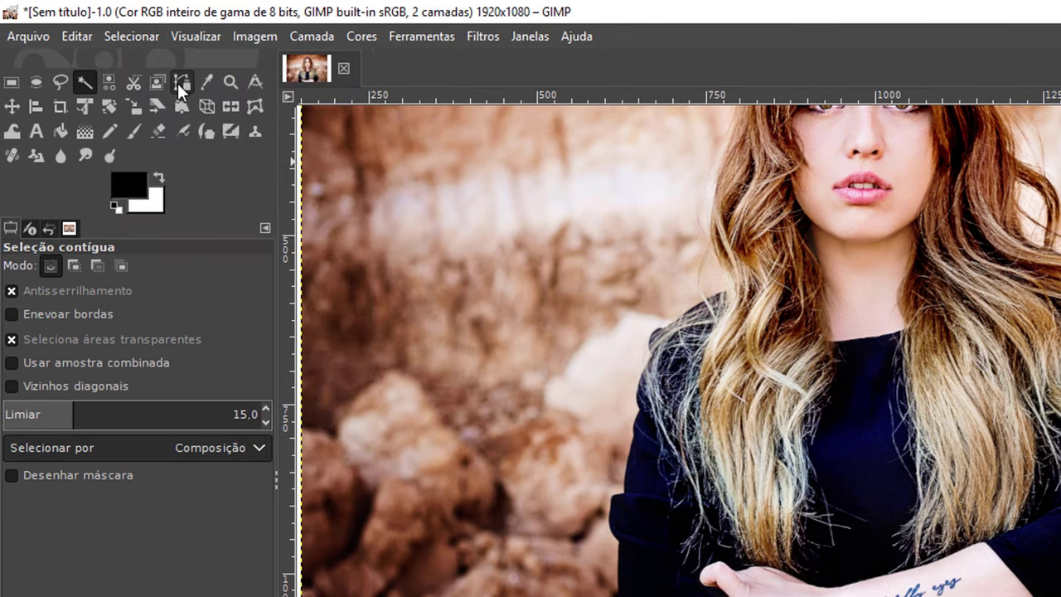
pyautogui.click(133, 37)
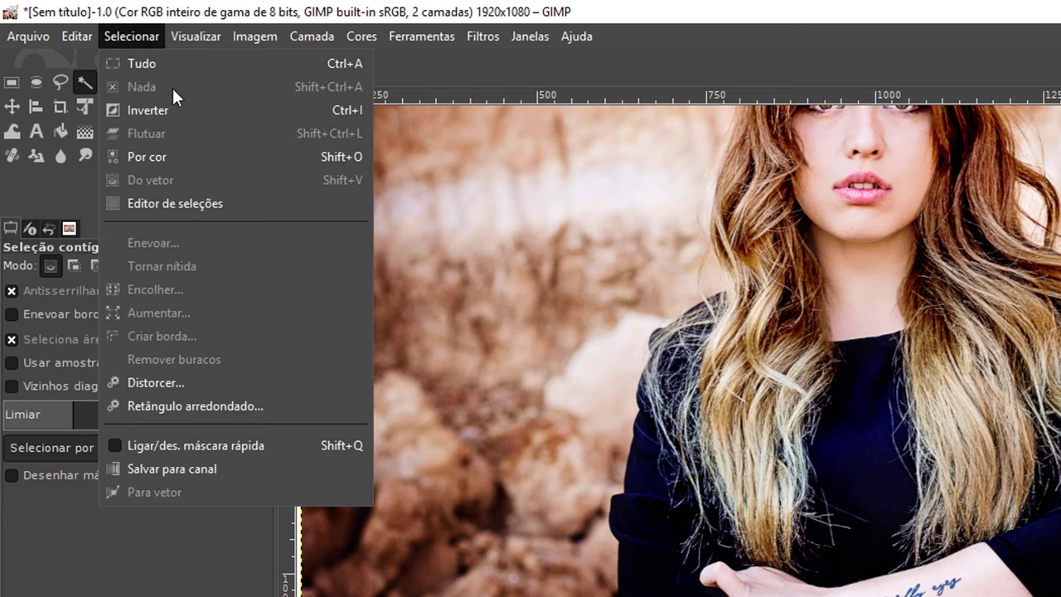
pyautogui.click(142, 63)
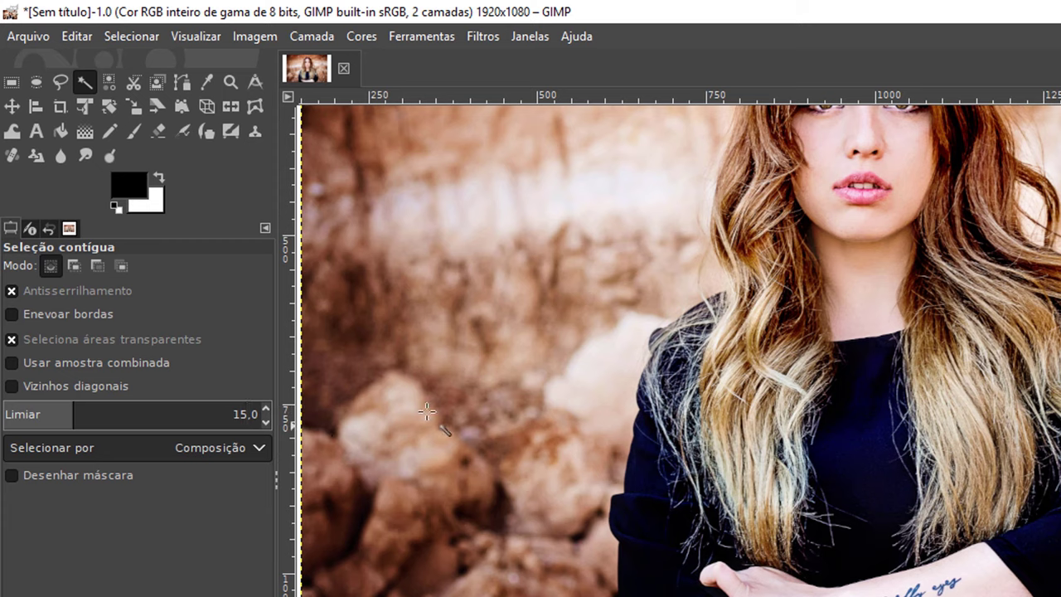
# Fuzzy-select the dark shirt, add both sleeves, then subtract the right sleeve
pyautogui.click(859, 478)
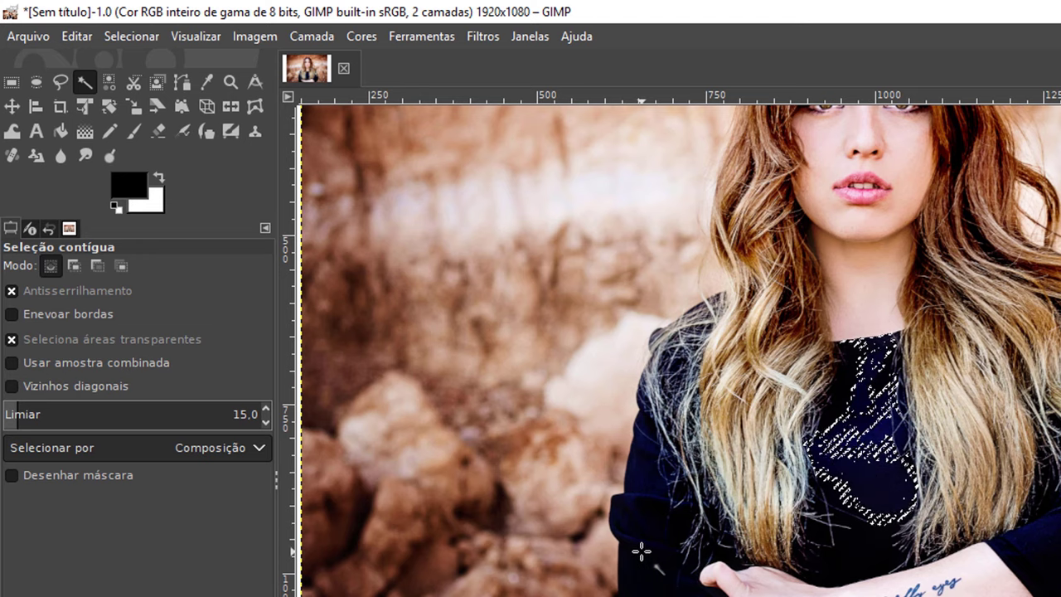
pyautogui.press('shift')
pyautogui.keyDown('shift'); pyautogui.click(656, 519); pyautogui.keyUp('shift')
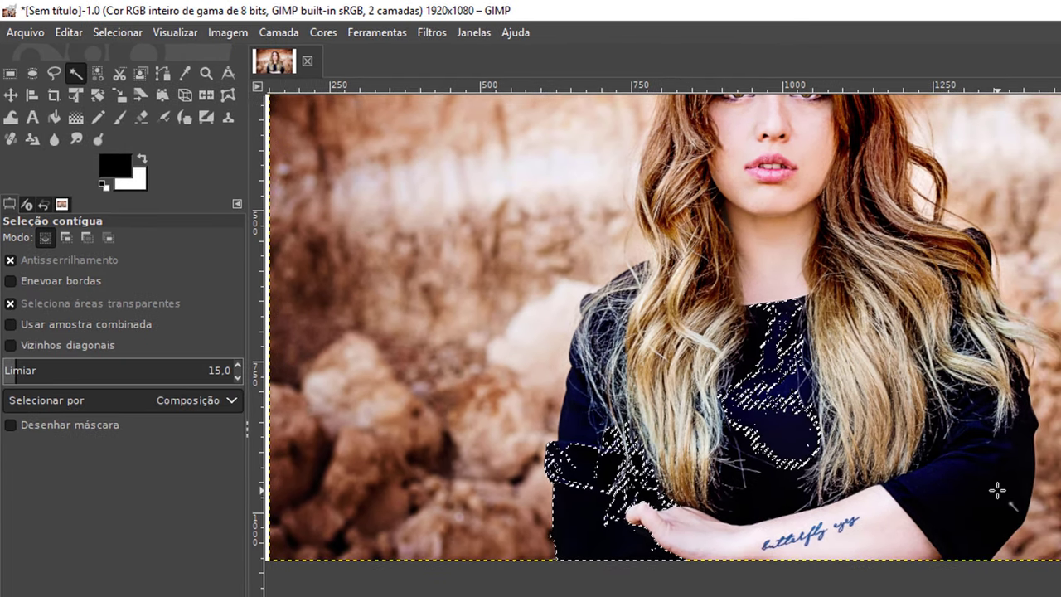
pyautogui.press('shift')
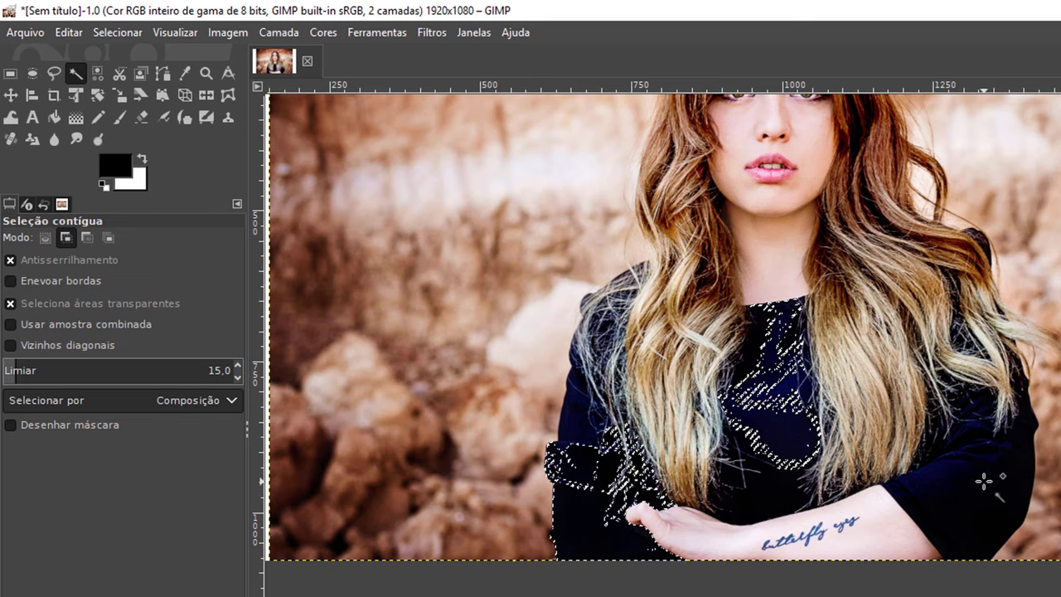
pyautogui.keyDown('shift'); pyautogui.click(984, 481); pyautogui.keyUp('shift')
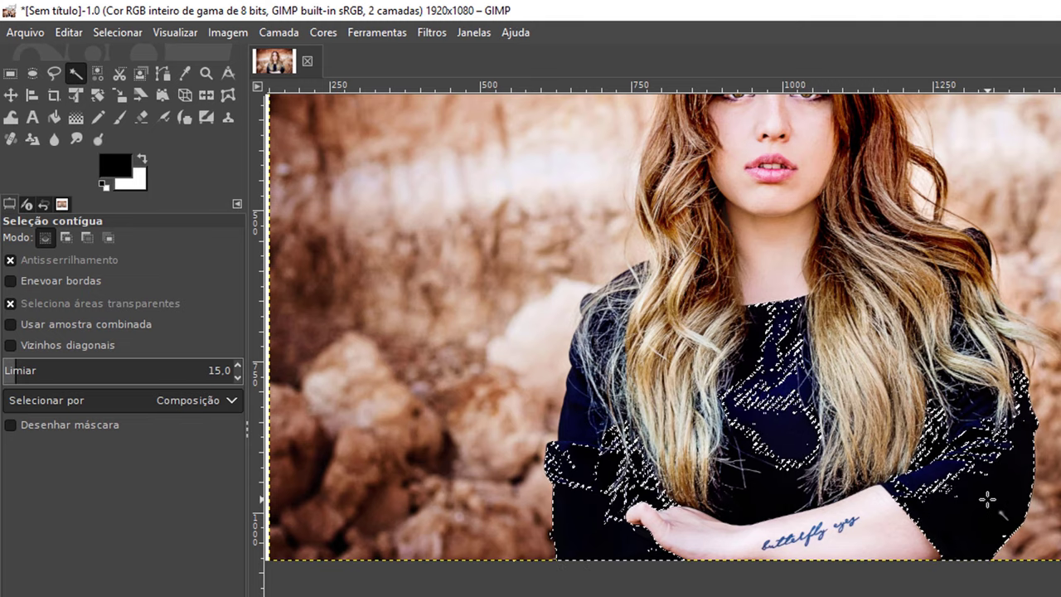
pyautogui.press('ctrl')
pyautogui.keyDown('ctrl'); pyautogui.click(987, 498); pyautogui.keyUp('ctrl')
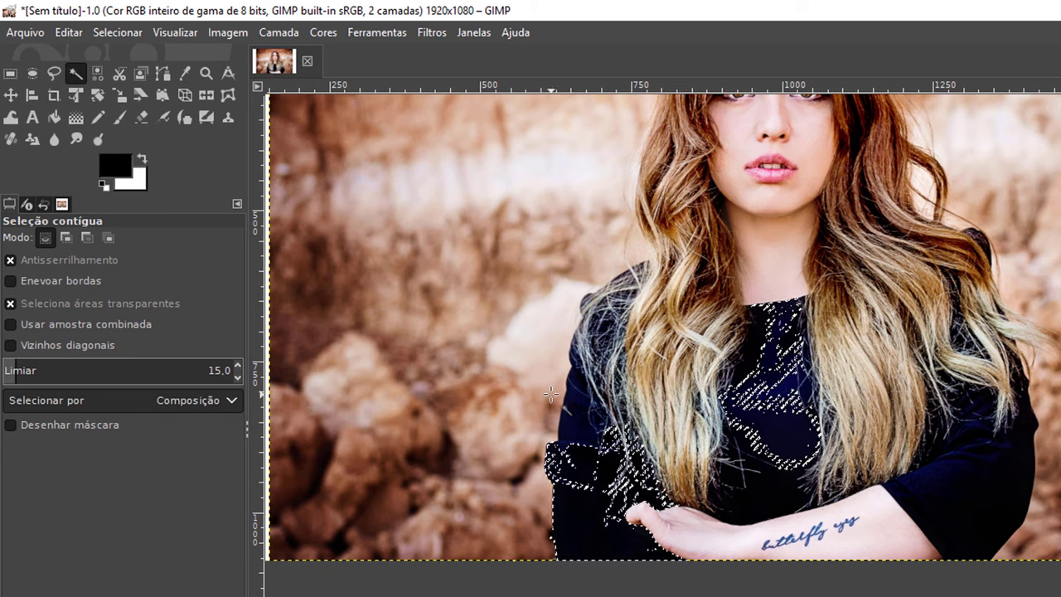
pyautogui.scroll(5, 592, 373)
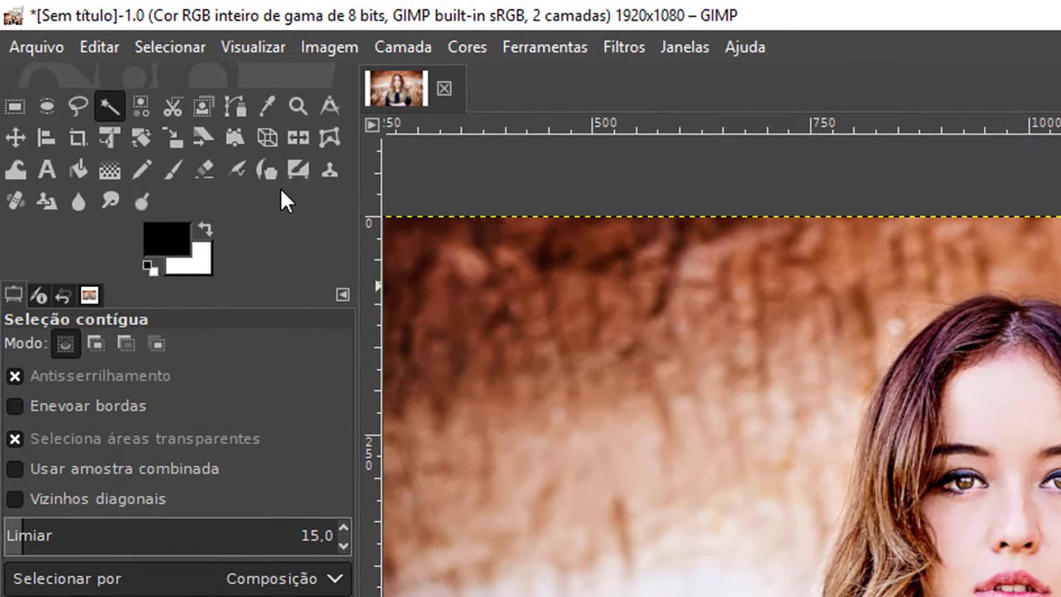
# Zoom in and trace Scissors points from the left hairline down to the chin
pyautogui.click(173, 106)
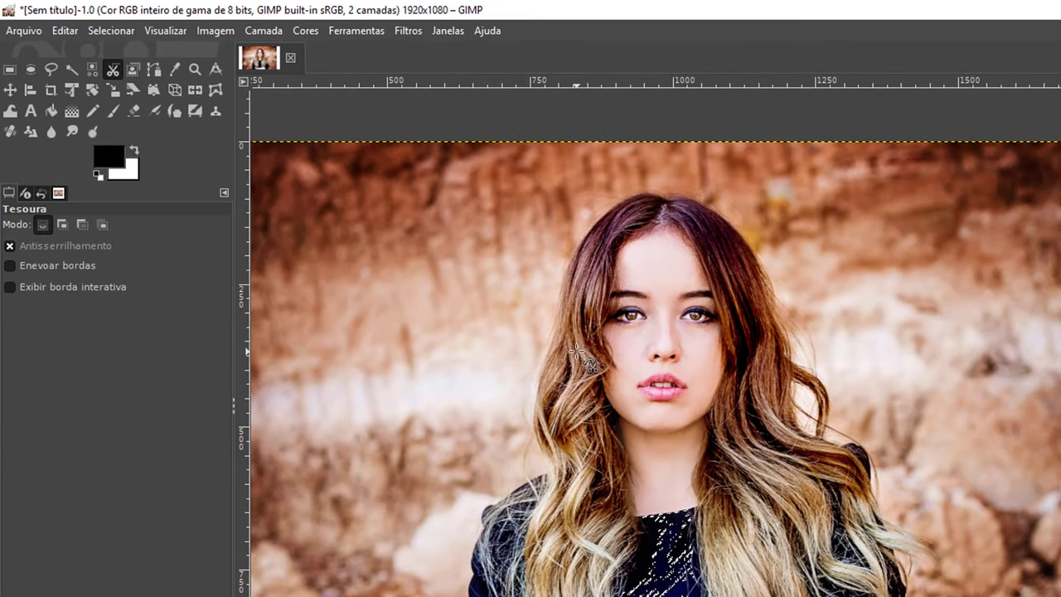
pyautogui.scroll(3, 747, 440)
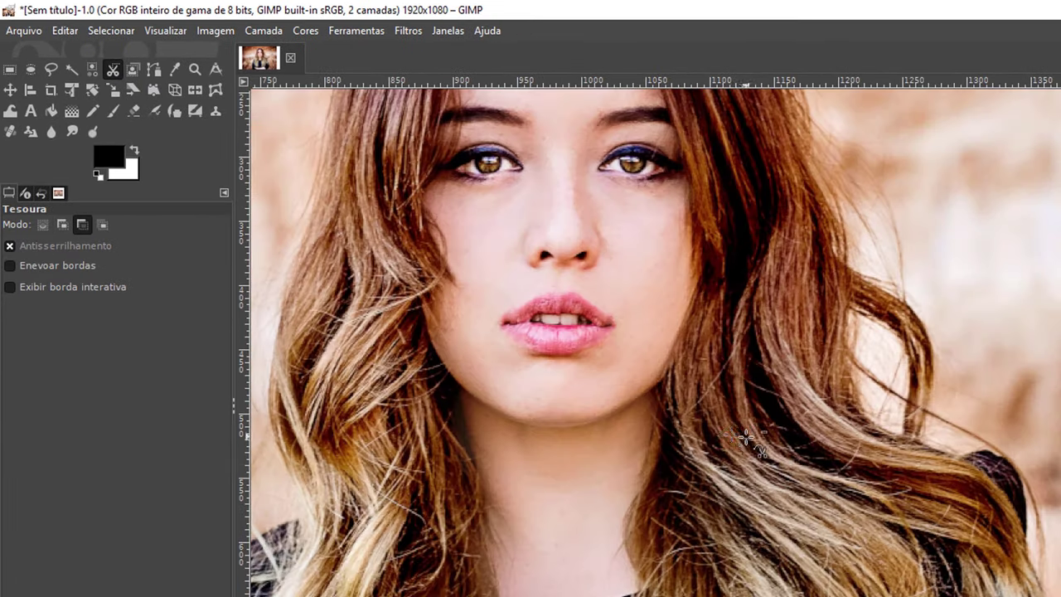
pyautogui.scroll(3, 603, 292)
pyautogui.hscroll(-2, 581, 265)
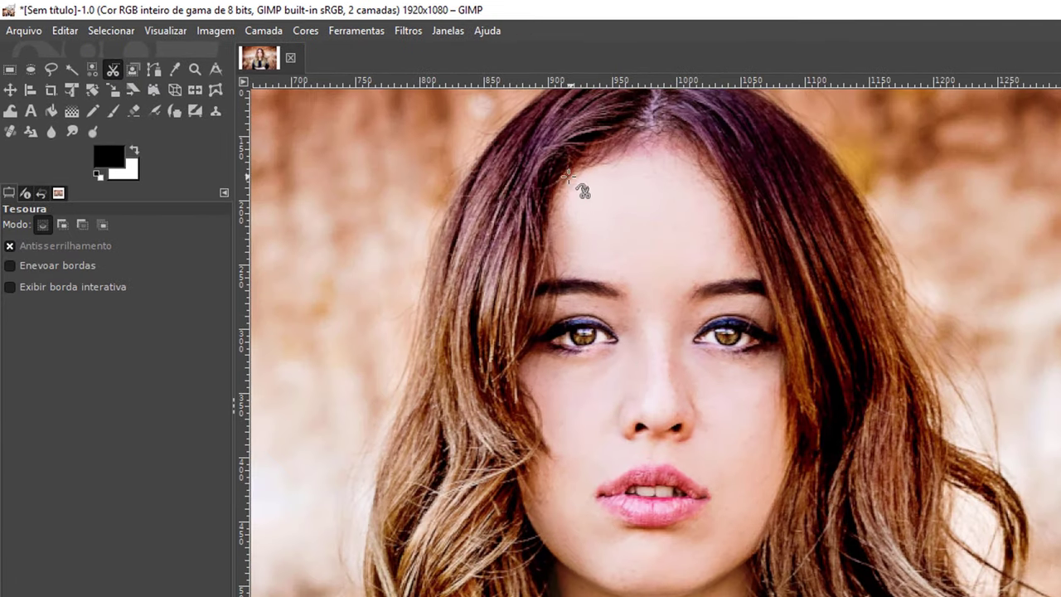
pyautogui.click(548, 203)
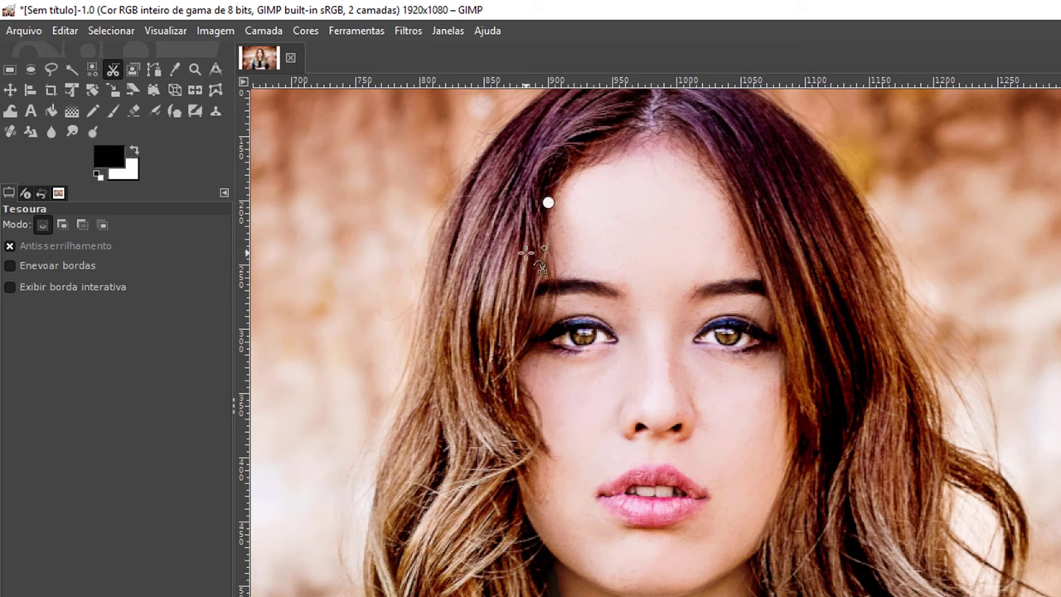
pyautogui.click(527, 253)
pyautogui.click(514, 320)
pyautogui.click(514, 369)
pyautogui.click(514, 403)
pyautogui.click(514, 468)
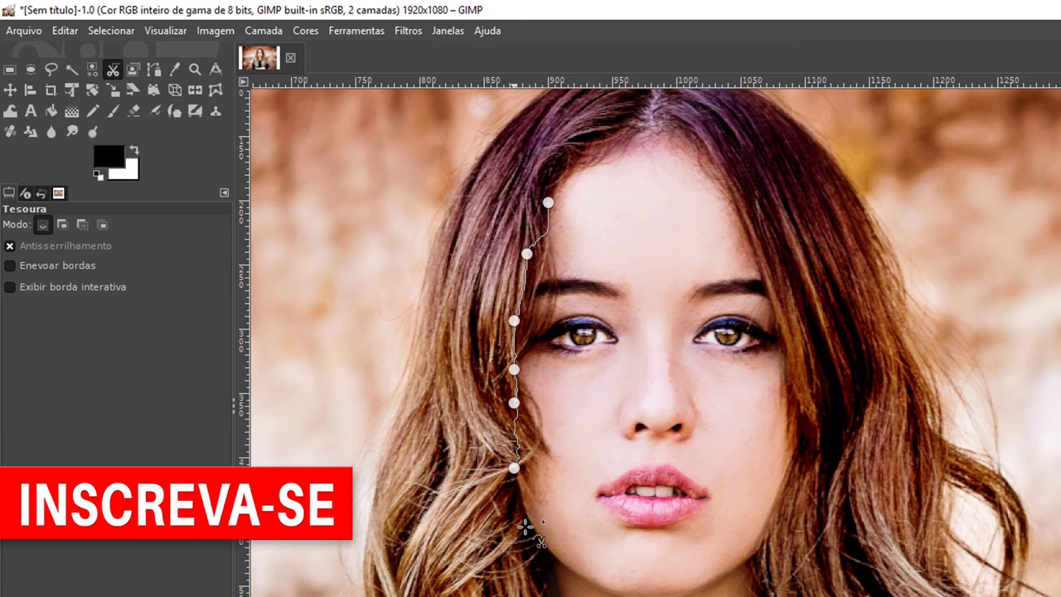
pyautogui.click(538, 528)
pyautogui.click(566, 559)
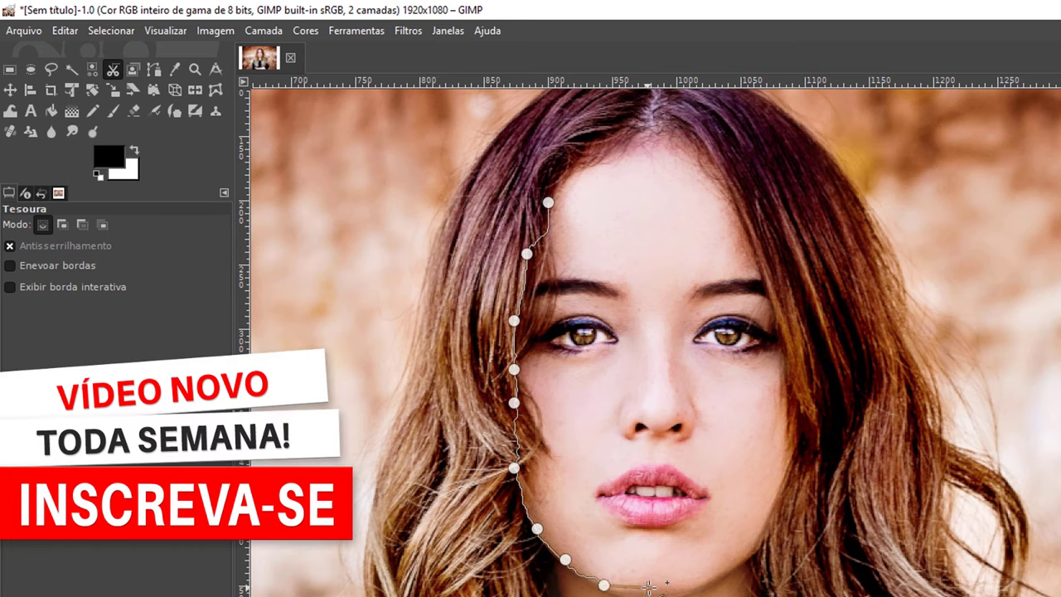
# Trace up the right side and across the forehead, then convert the closed outline to a selection
pyautogui.click(734, 570)
pyautogui.click(765, 539)
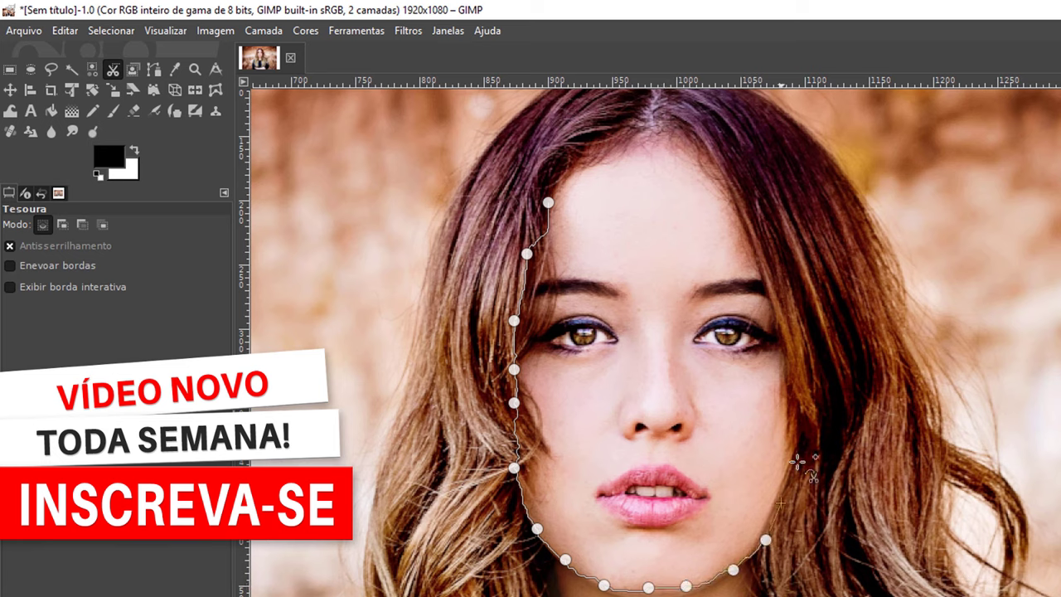
pyautogui.click(781, 499)
pyautogui.click(796, 452)
pyautogui.click(795, 408)
pyautogui.click(786, 344)
pyautogui.click(771, 289)
pyautogui.click(760, 263)
pyautogui.click(750, 223)
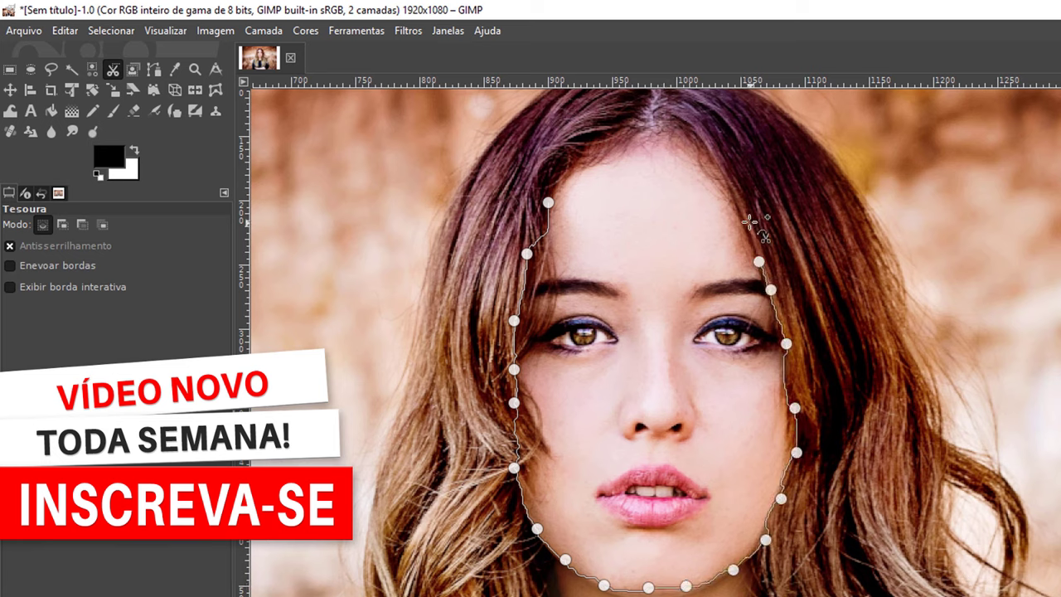
pyautogui.click(732, 193)
pyautogui.click(638, 141)
pyautogui.click(595, 143)
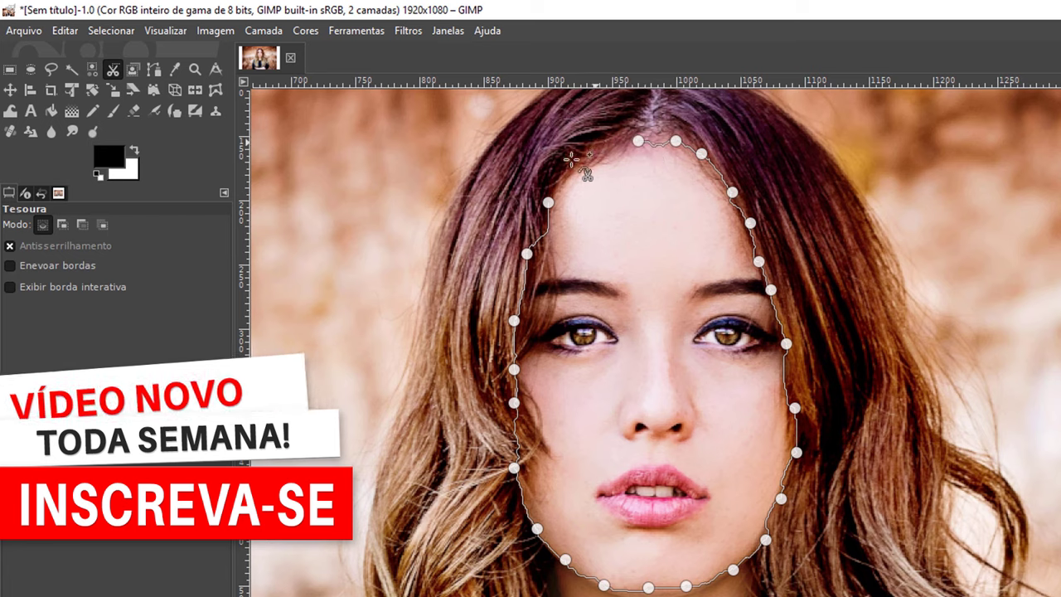
pyautogui.click(563, 167)
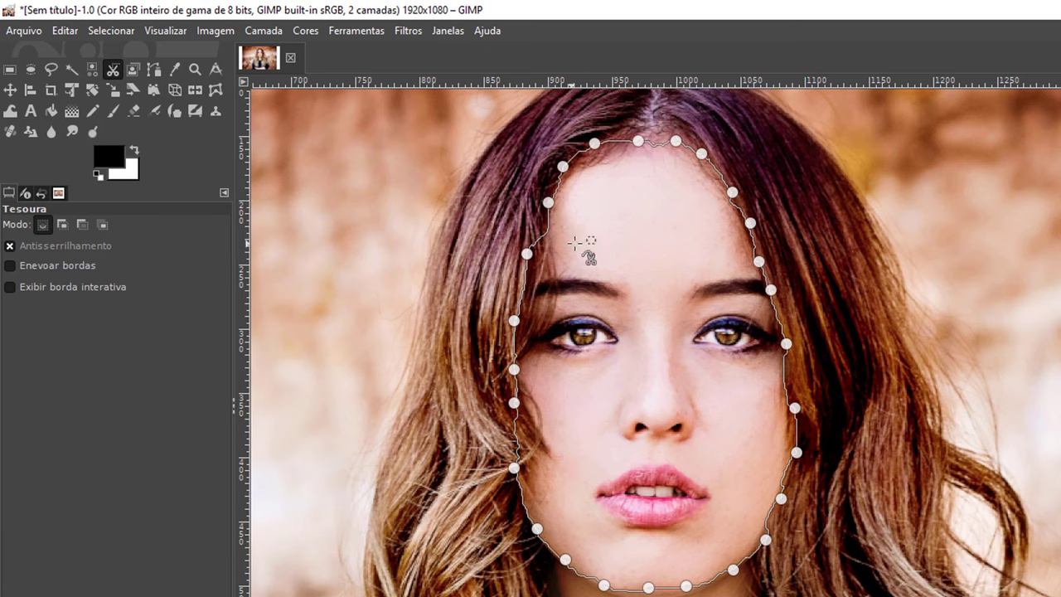
pyautogui.click(603, 243)
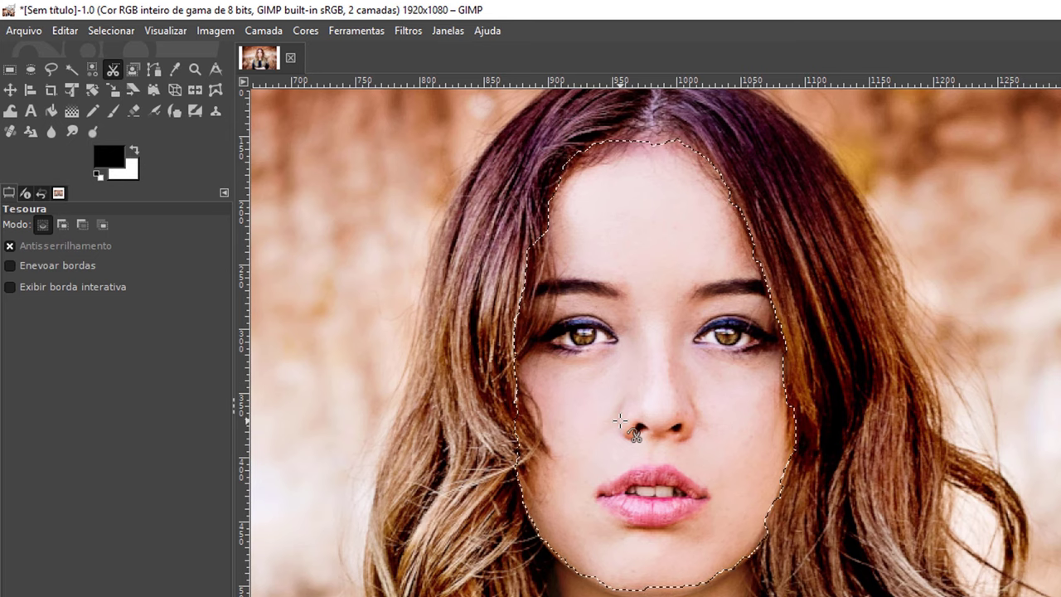
# Undo an accidental clear, then copy the face selection and paste it as a floating selection
pyautogui.press('Delete')
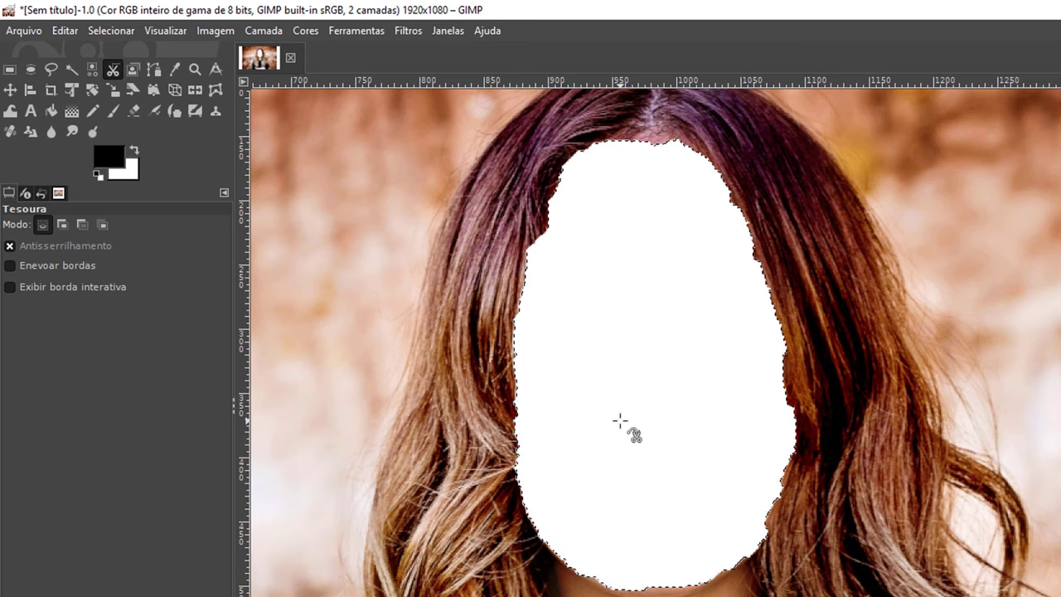
pyautogui.hotkey('ctrl', 'z')
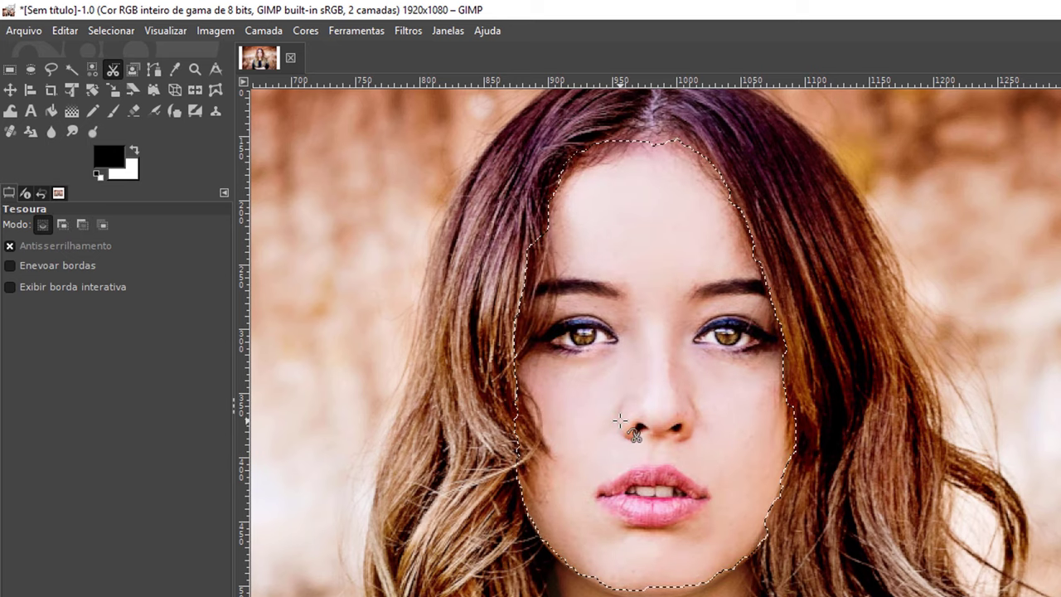
pyautogui.press('ctrl')
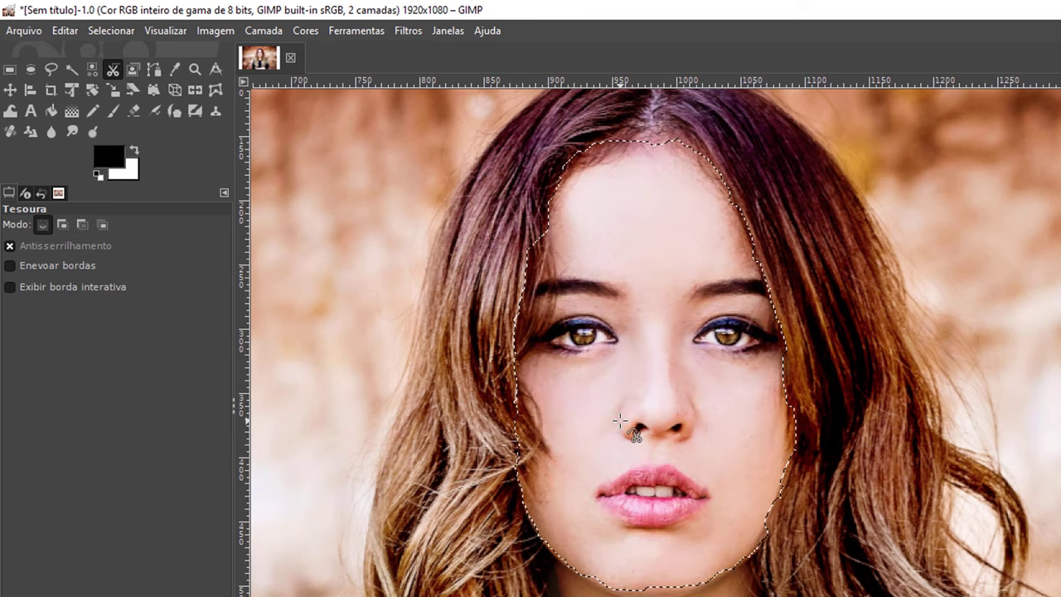
pyautogui.scroll(-2, 620, 422)
pyautogui.scroll(-1, 621, 421)
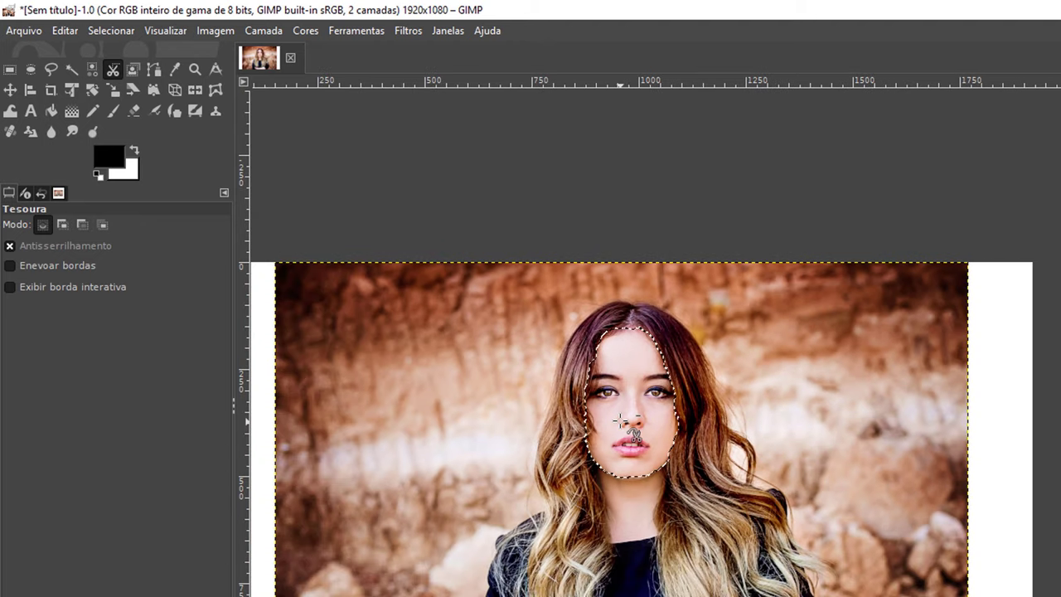
pyautogui.hotkey('ctrl', 'c')
pyautogui.hotkey('ctrl', 'v')
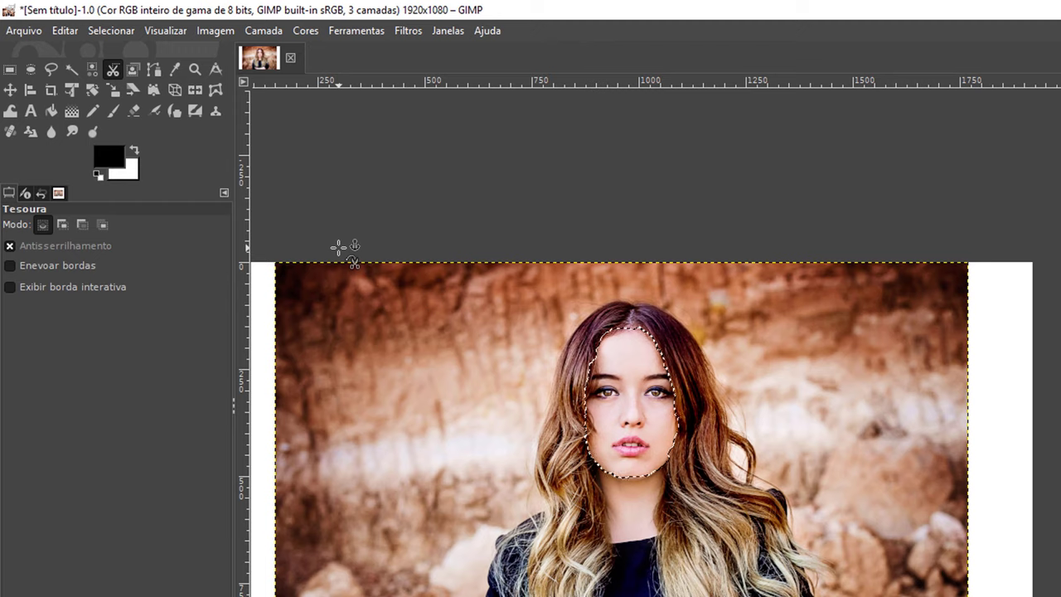
# Move the pasted face left, make it the new layer 'Camada colada', and shift it up-left
pyautogui.press('m')
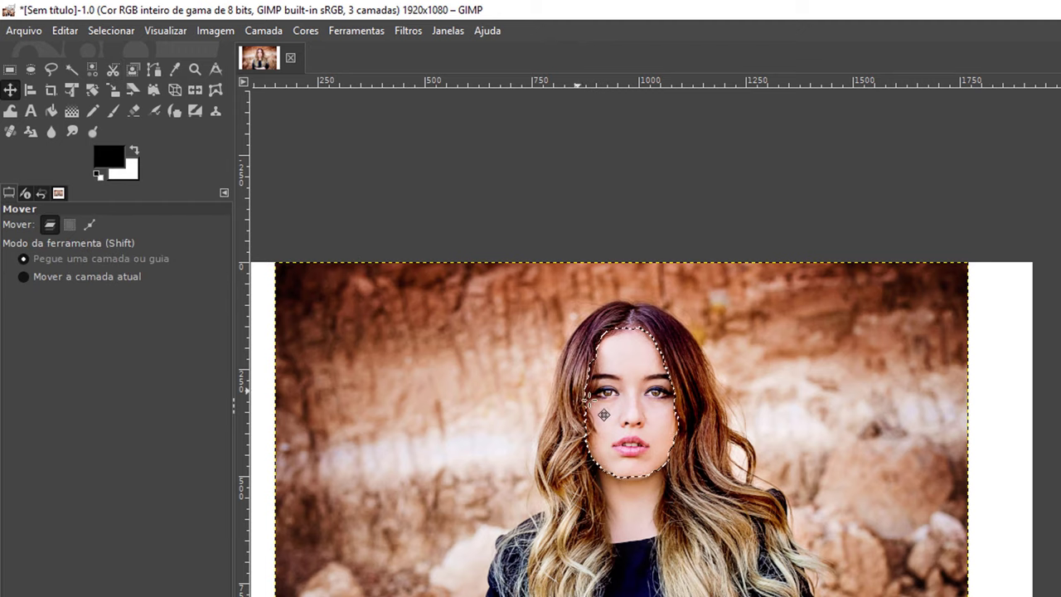
pyautogui.moveTo(622, 420)
pyautogui.mouseDown()
pyautogui.moveTo(496, 419)
pyautogui.moveTo(872, 412)
pyautogui.mouseUp()
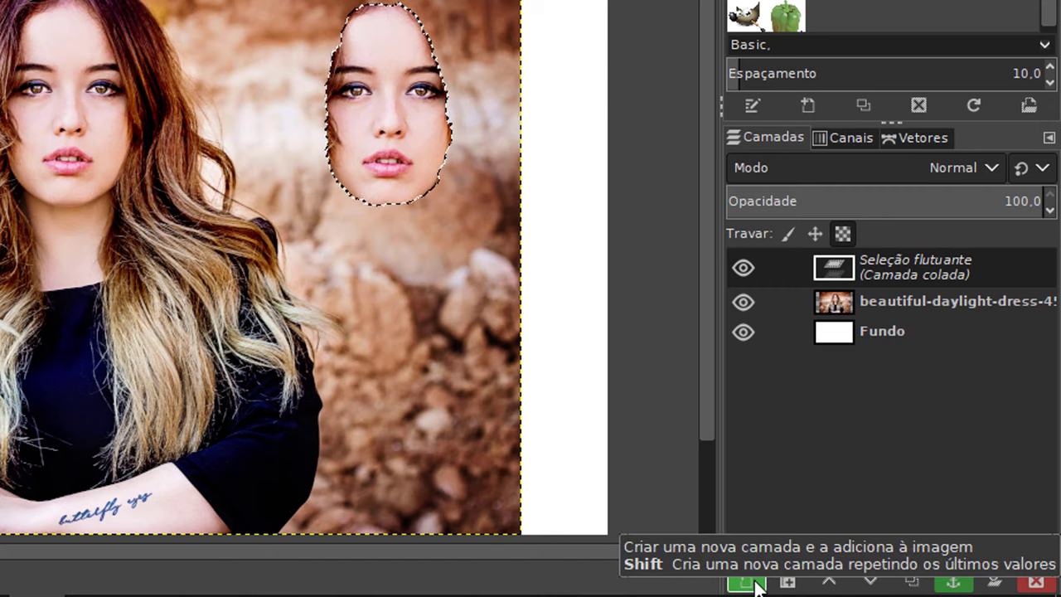
pyautogui.click(749, 583)
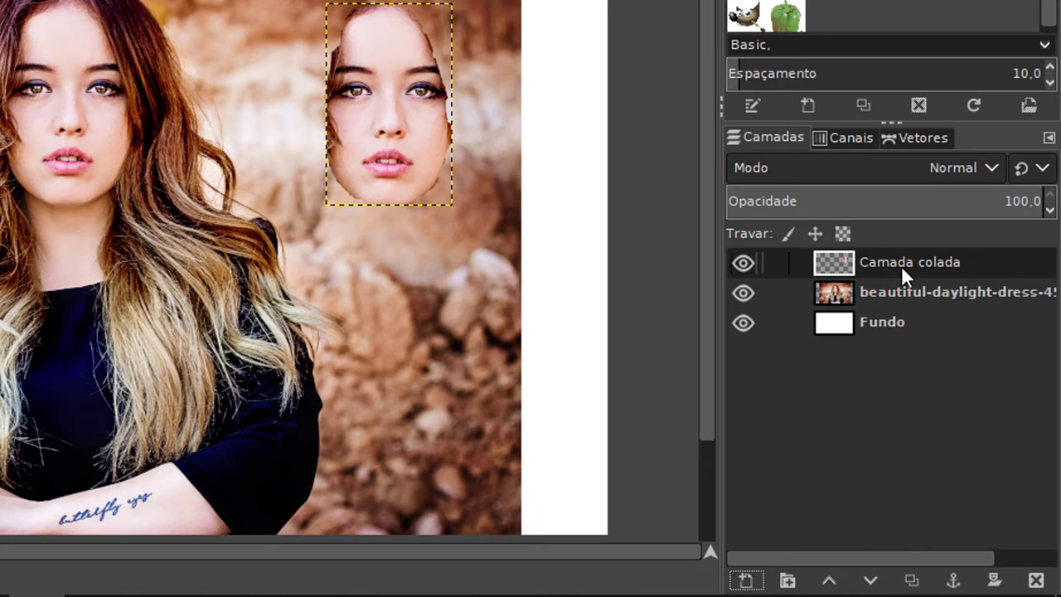
pyautogui.moveTo(355, 125)
pyautogui.mouseDown()
pyautogui.moveTo(634, 207)
pyautogui.moveTo(333, 217)
pyautogui.mouseUp()
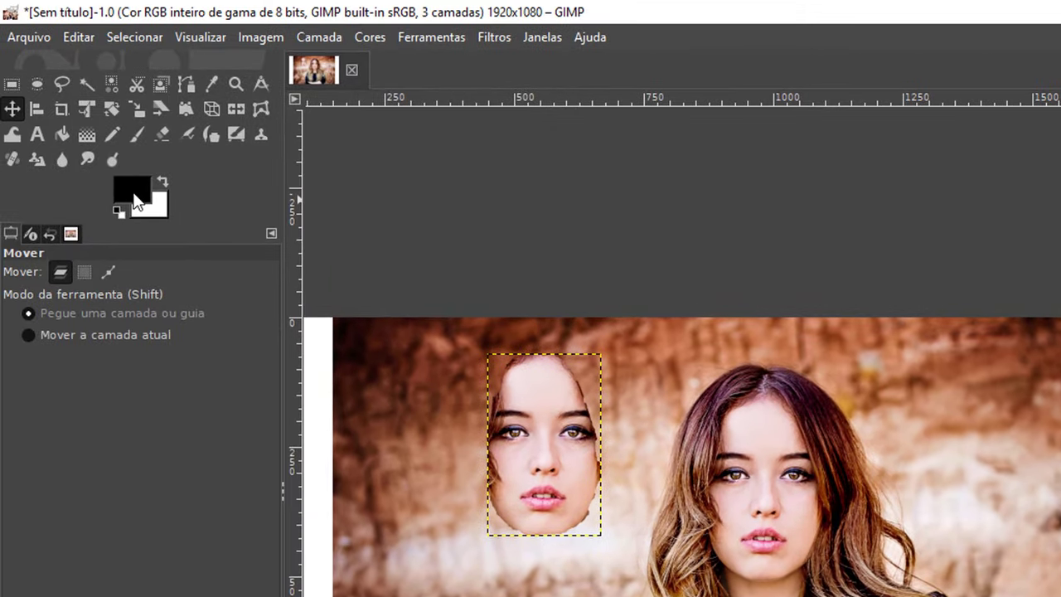
pyautogui.click(135, 199)
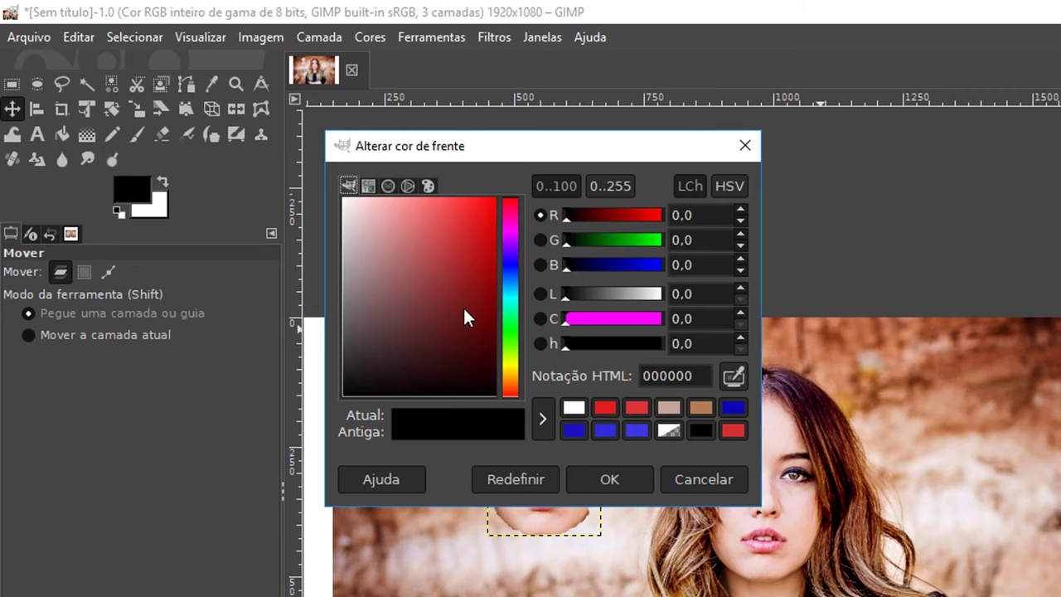
pyautogui.click(689, 482)
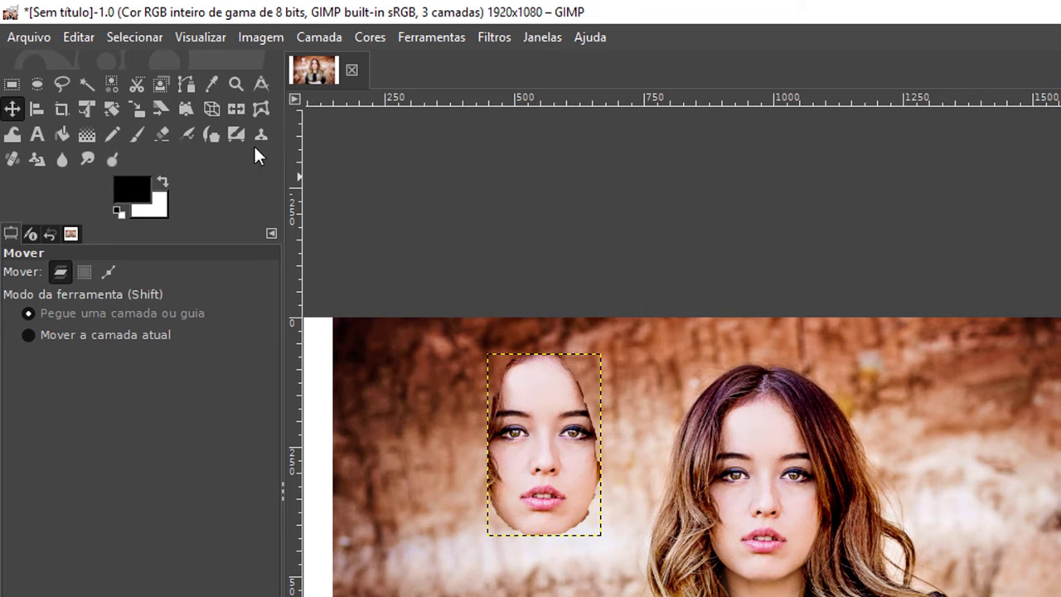
# Use the Color Picker on the photo layer to sample a dark reddish-brown from the hair
pyautogui.click(212, 82)
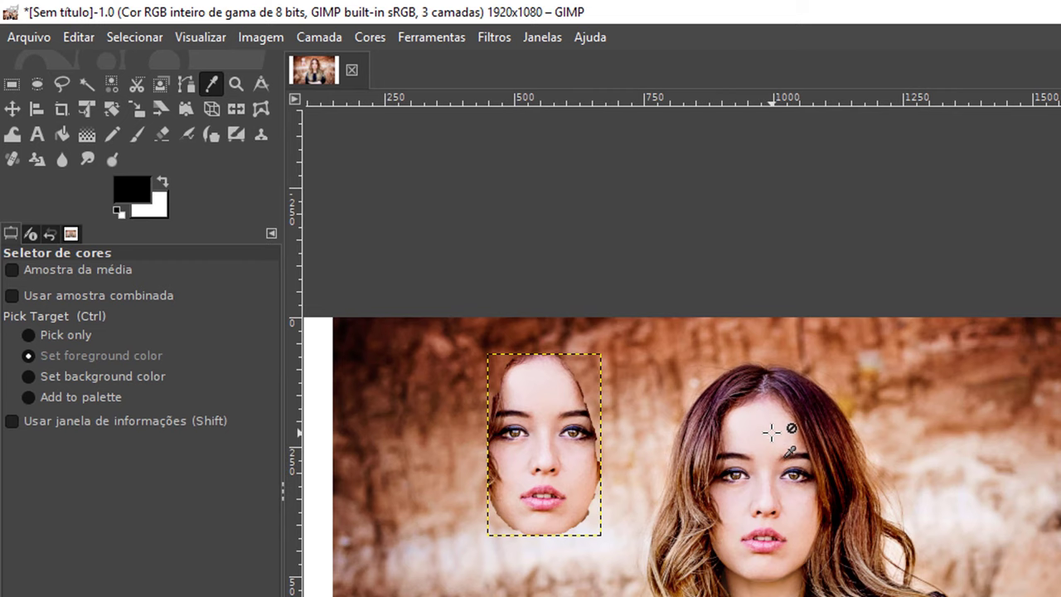
pyautogui.scroll(3, 792, 448)
pyautogui.scroll(1, 809, 468)
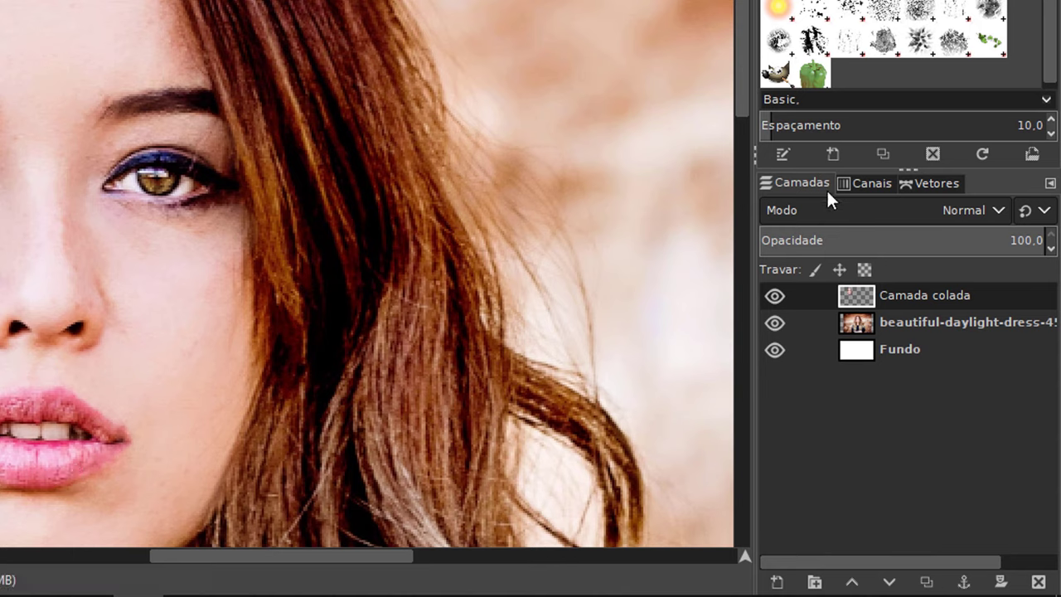
pyautogui.click(931, 321)
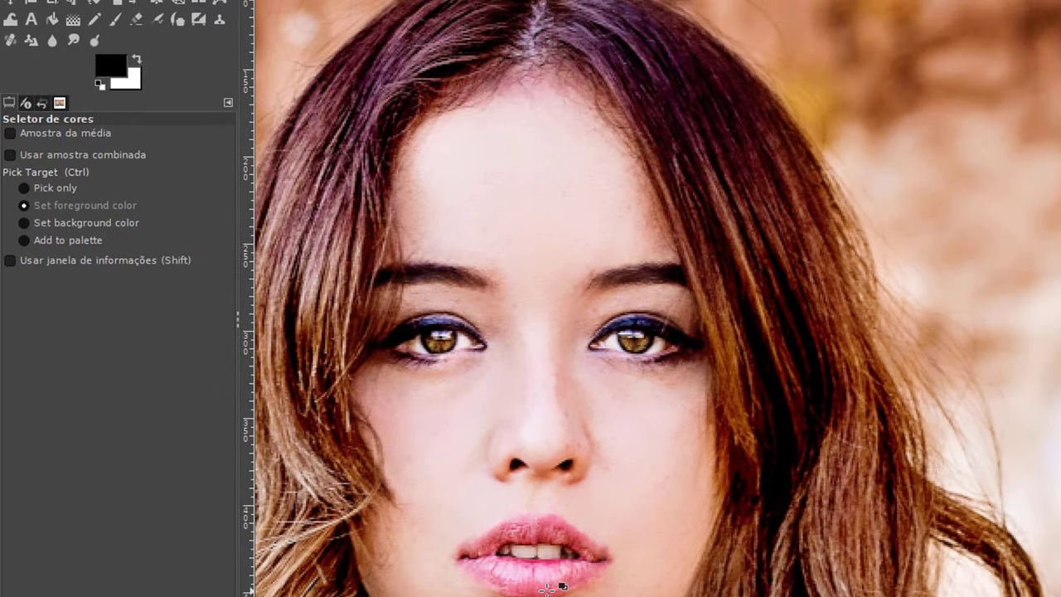
pyautogui.click(548, 588)
pyautogui.click(113, 69)
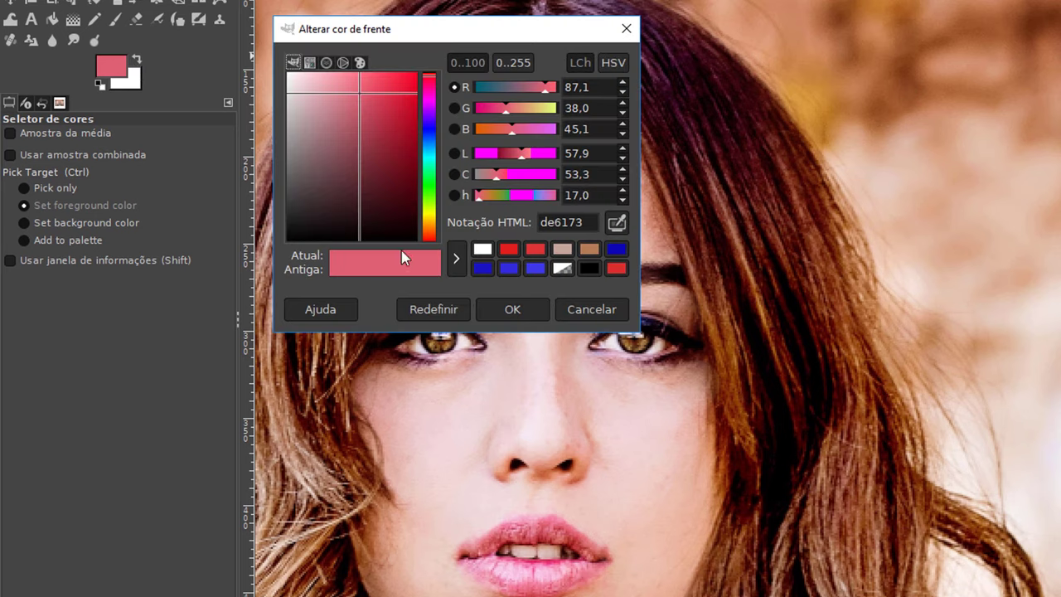
pyautogui.click(576, 312)
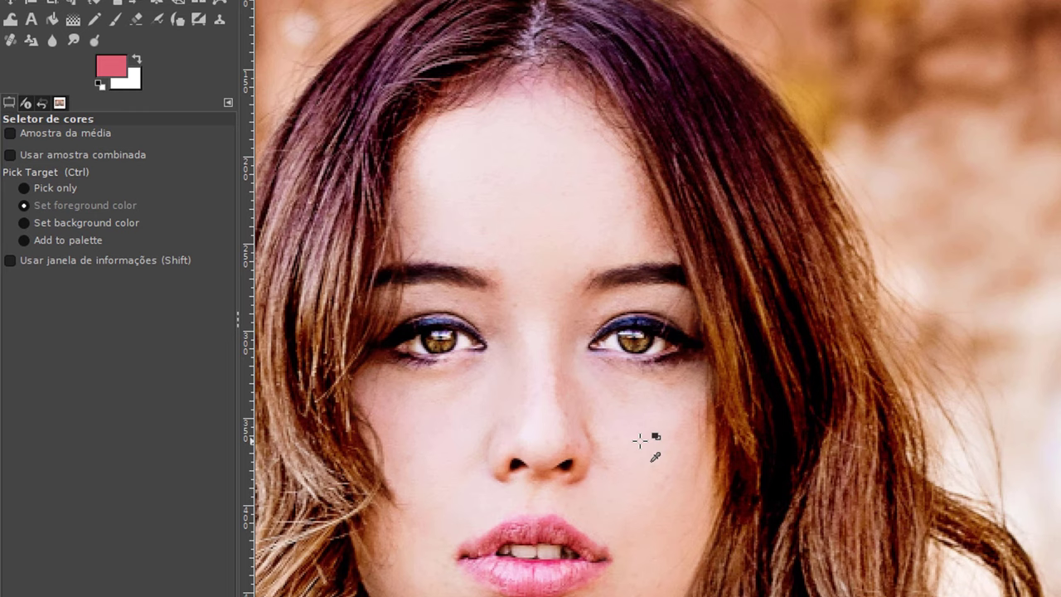
pyautogui.moveTo(643, 440)
pyautogui.mouseDown()
pyautogui.moveTo(505, 410)
pyautogui.moveTo(469, 291)
pyautogui.moveTo(479, 265)
pyautogui.moveTo(502, 266)
pyautogui.moveTo(622, 166)
pyautogui.moveTo(688, 157)
pyautogui.moveTo(715, 209)
pyautogui.moveTo(770, 166)
pyautogui.moveTo(711, 95)
pyautogui.moveTo(826, 187)
pyautogui.moveTo(803, 170)
pyautogui.mouseUp()
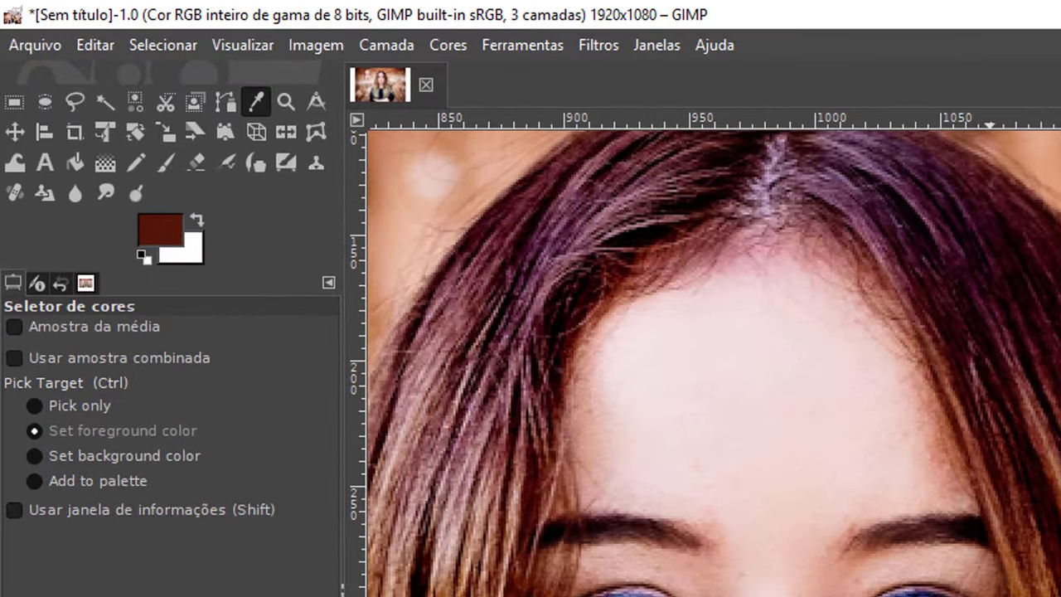
pyautogui.click(285, 102)
pyautogui.click(725, 417)
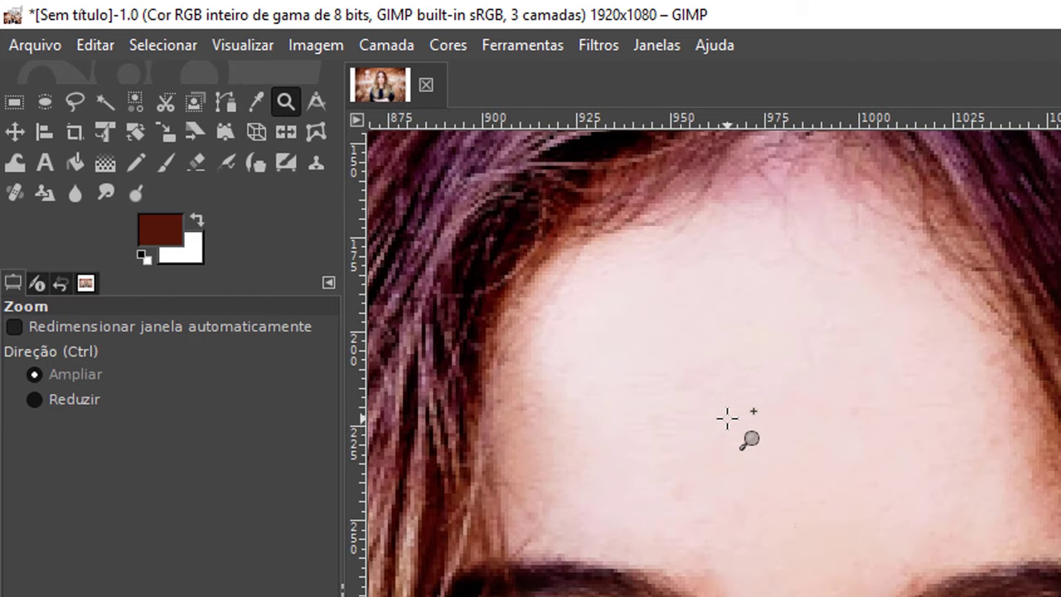
pyautogui.click(809, 527)
pyautogui.press('ctrl')
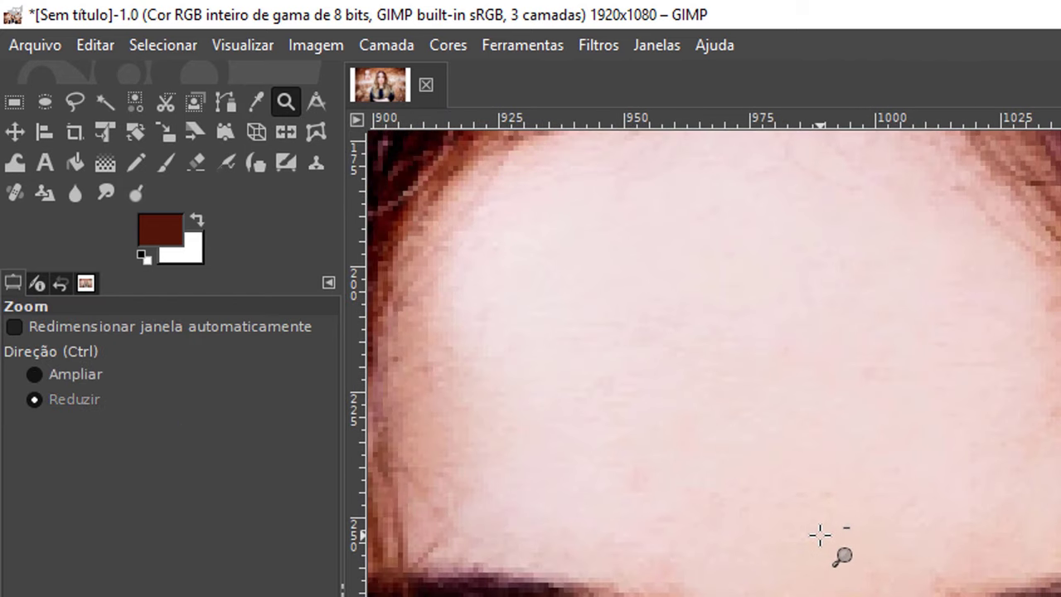
pyautogui.keyDown('ctrl'); pyautogui.click(820, 535); pyautogui.keyUp('ctrl')
pyautogui.keyDown('ctrl'); pyautogui.click(820, 536); pyautogui.keyUp('ctrl')
pyautogui.keyDown('ctrl'); pyautogui.click(820, 535); pyautogui.keyUp('ctrl')
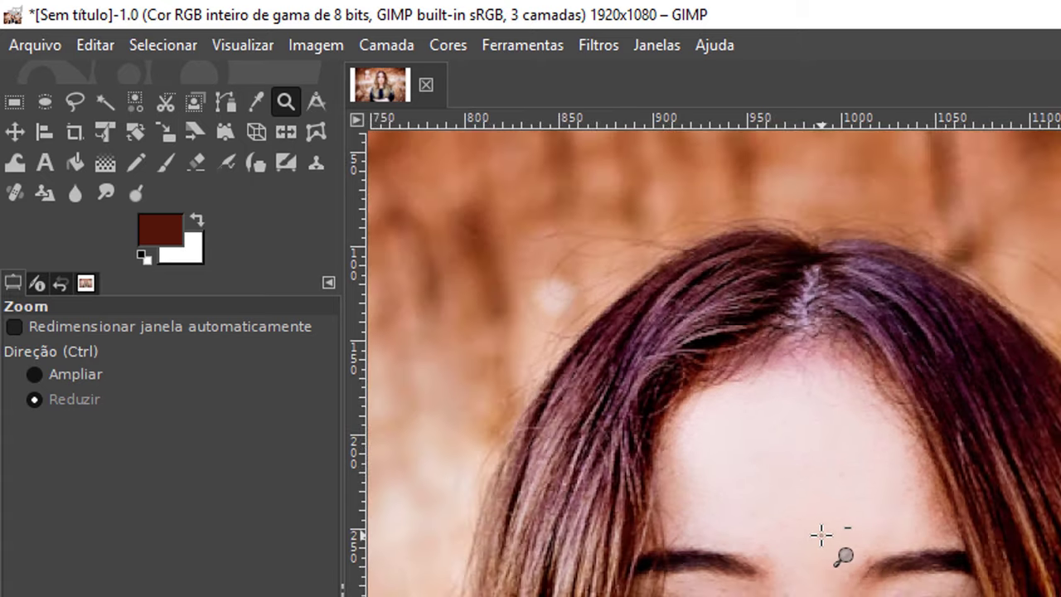
pyautogui.keyDown('ctrl'); pyautogui.click(820, 535); pyautogui.keyUp('ctrl')
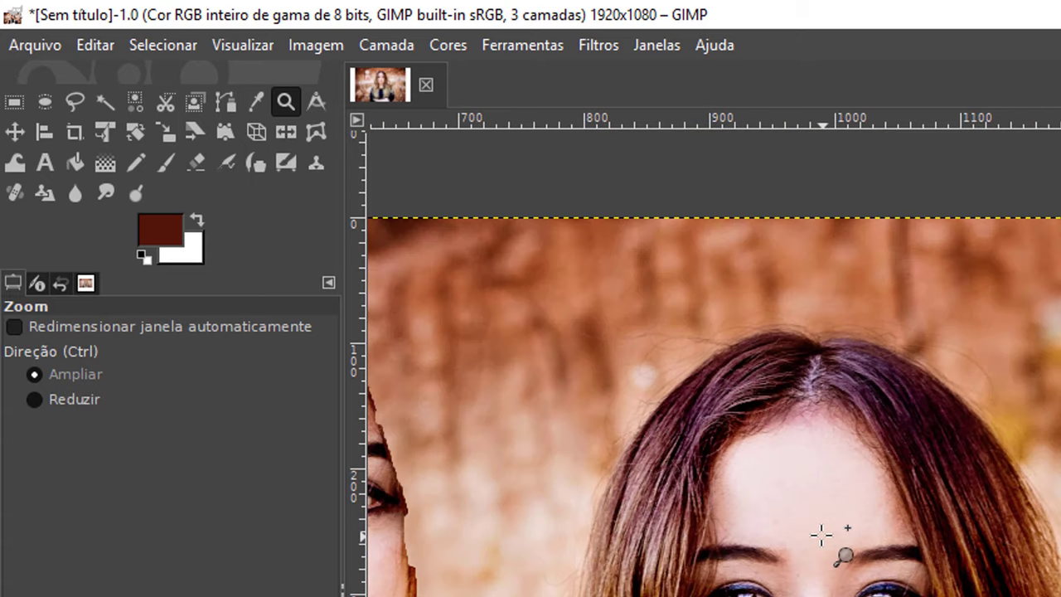
pyautogui.keyDown('ctrl'); pyautogui.click(821, 535); pyautogui.keyUp('ctrl')
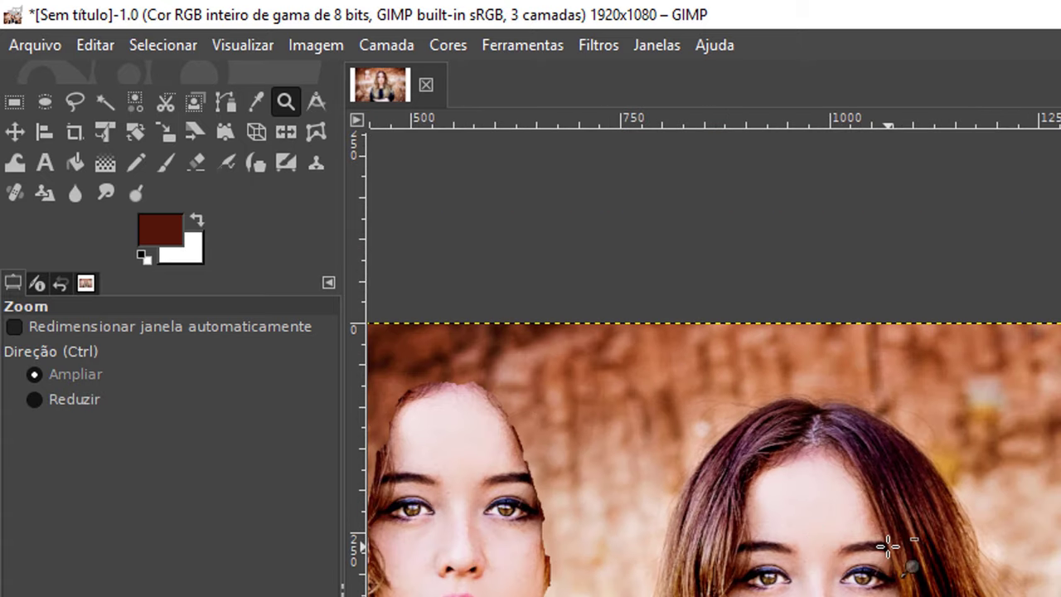
pyautogui.moveTo(852, 561); pyautogui.dragTo(1047, 437)
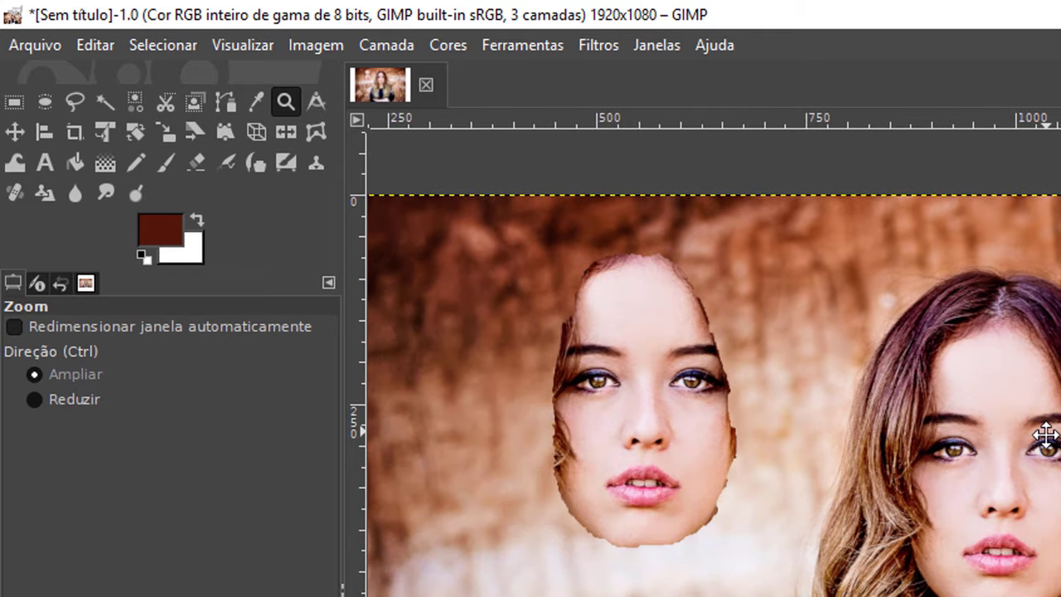
pyautogui.keyDown('ctrl'); pyautogui.click(1046, 437); pyautogui.keyUp('ctrl')
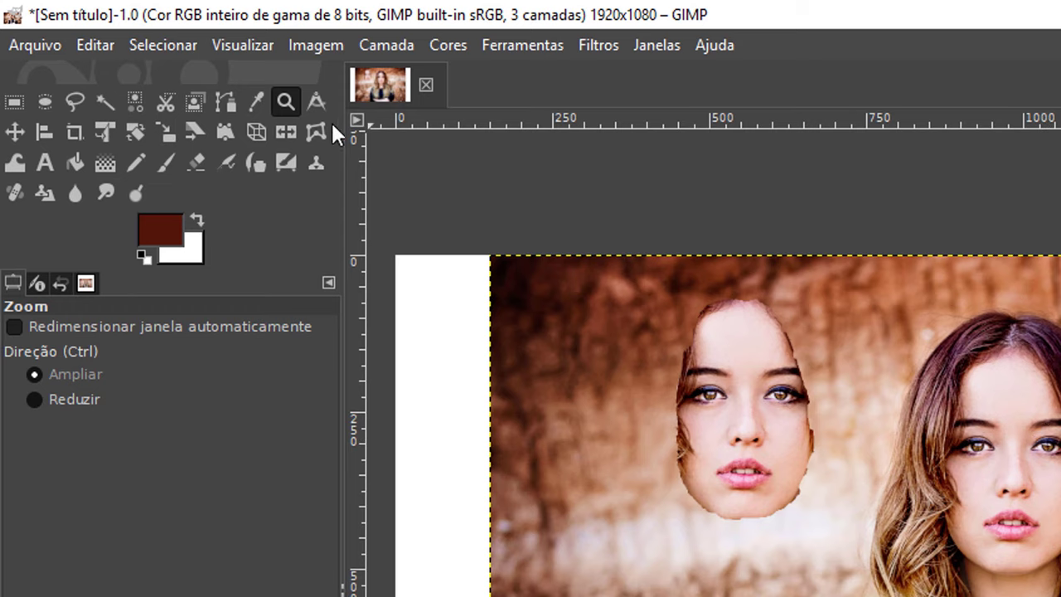
pyautogui.click(258, 103)
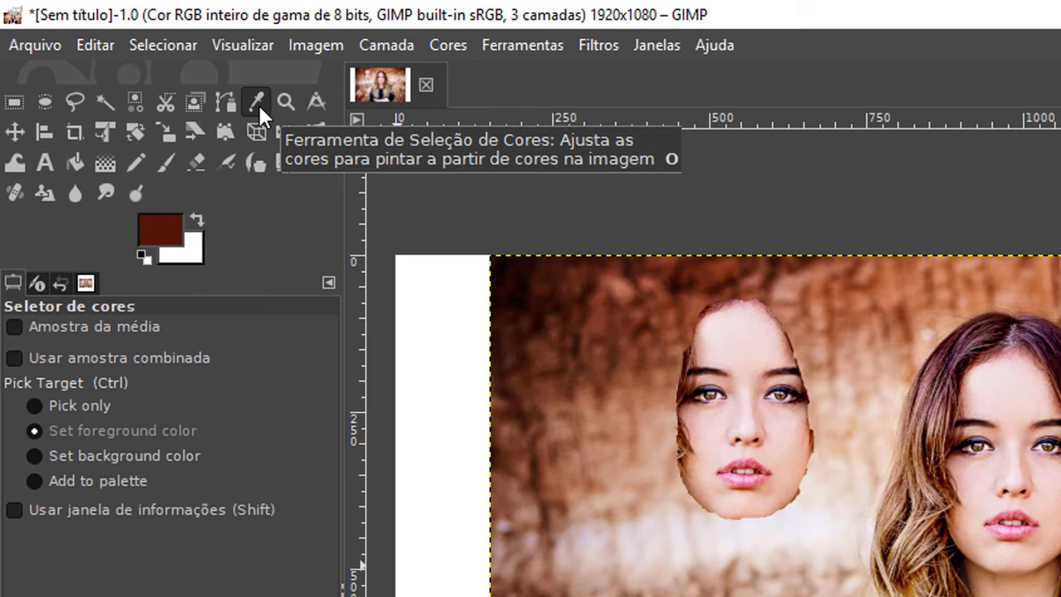
# Save the image via Save As under the name 'Aula de GIMP.xcf'
pyautogui.click(40, 45)
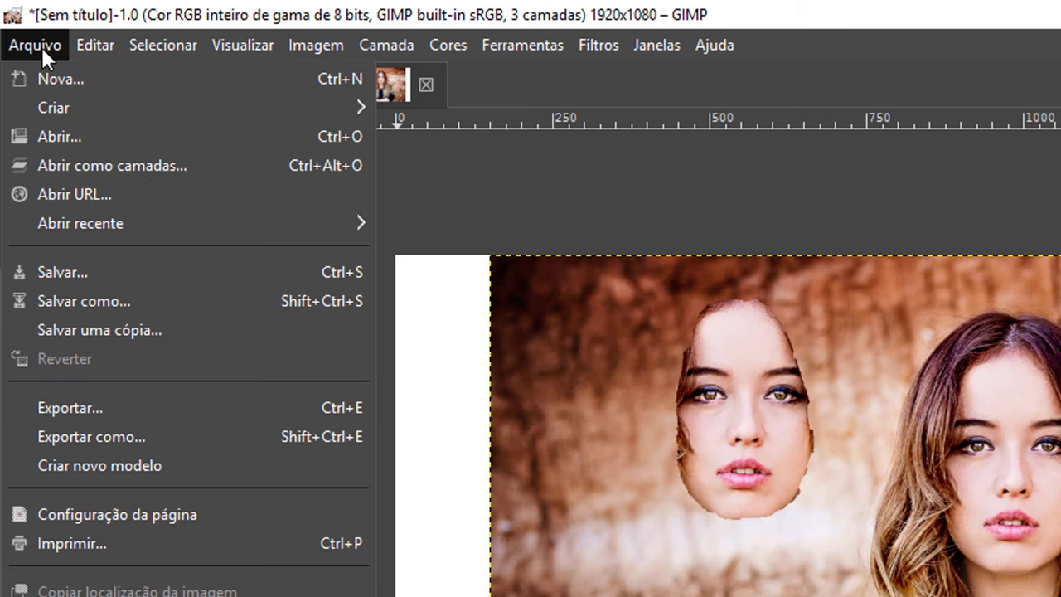
pyautogui.click(99, 302)
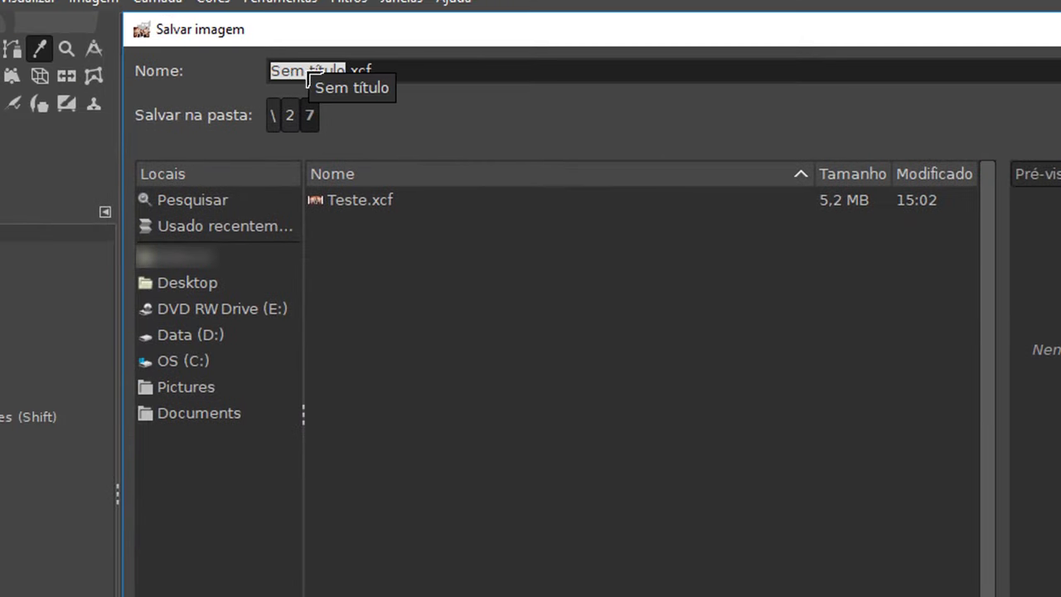
pyautogui.write('Aula de ')
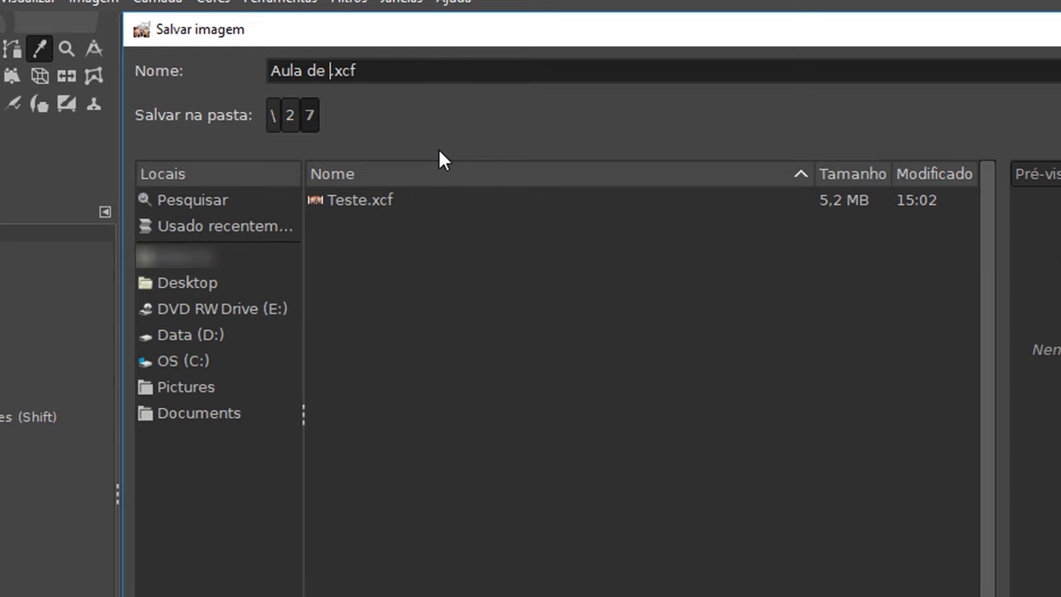
pyautogui.write('GIMP')
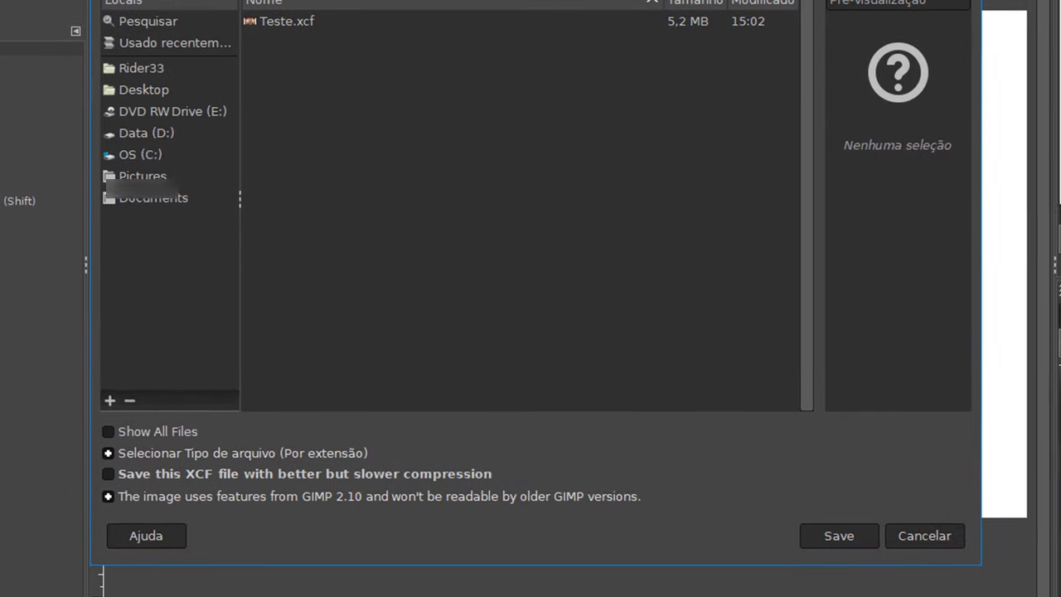
pyautogui.click(847, 524)
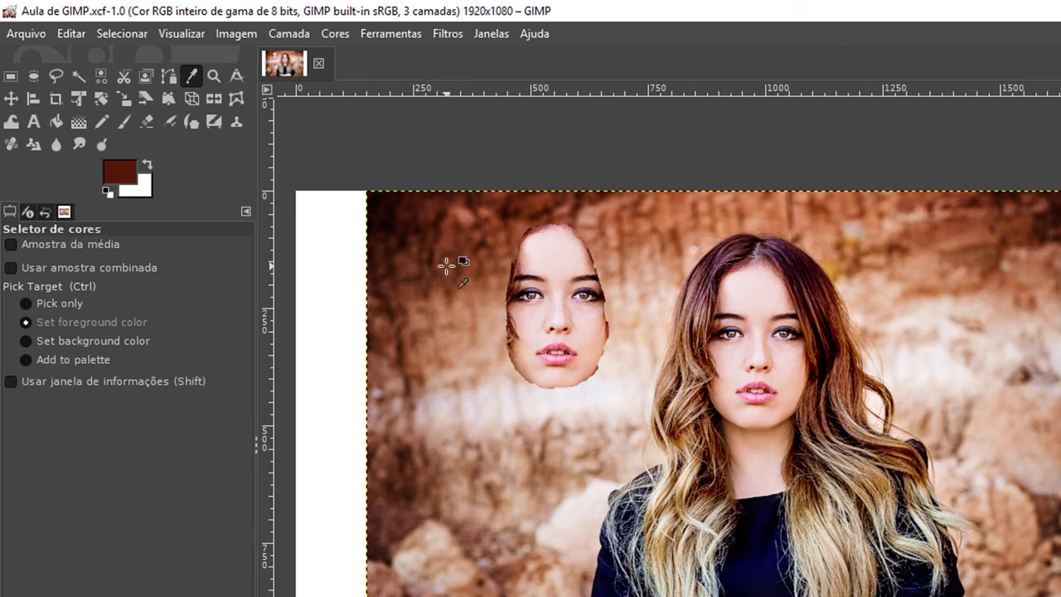
pyautogui.click(539, 33)
pyautogui.click(614, 122)
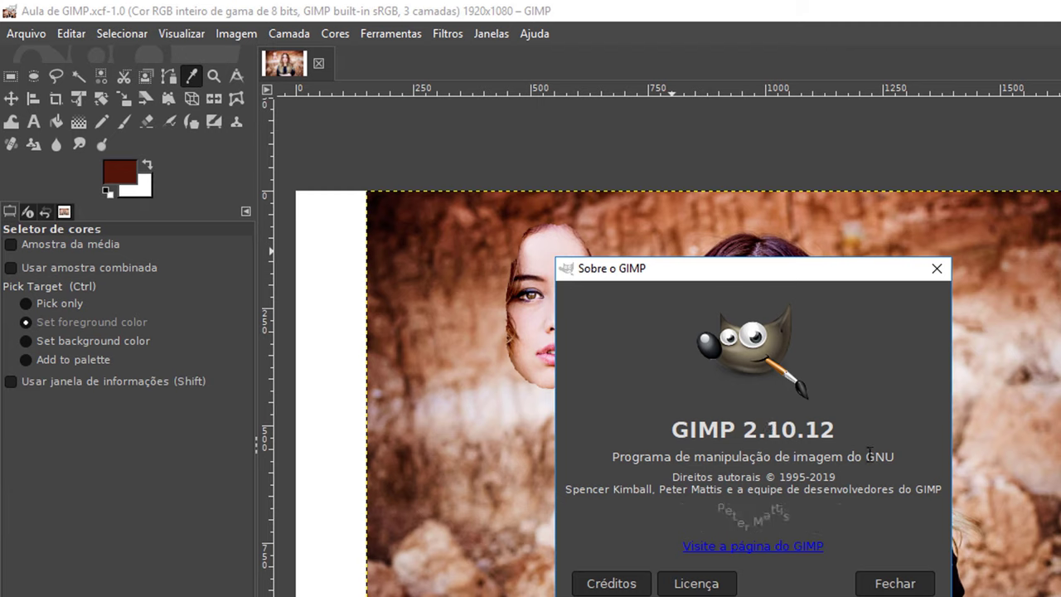
pyautogui.press('Escape')
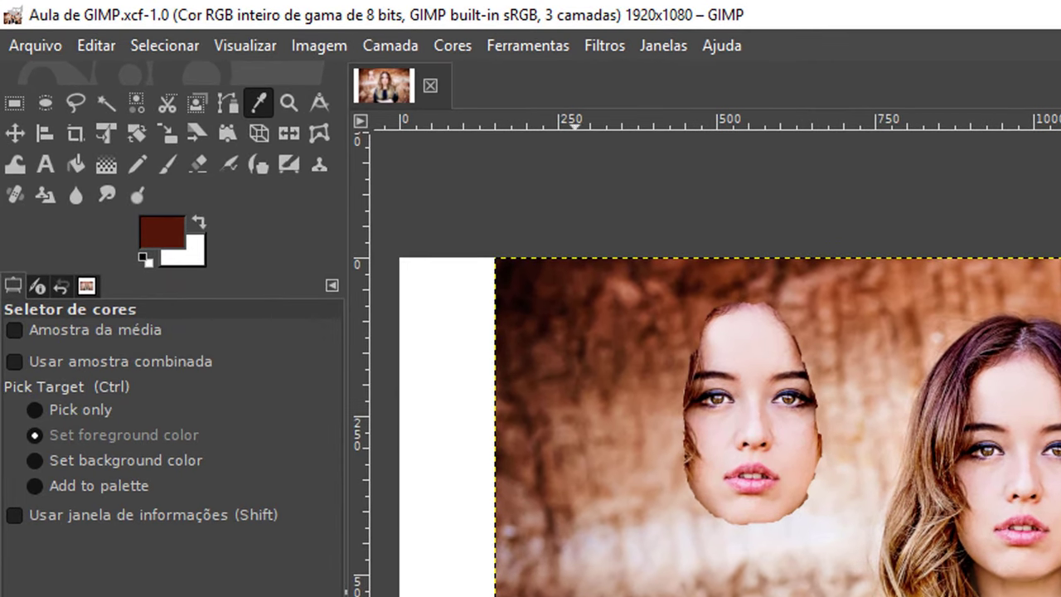
# Choose the Text tool and change its font from Sans-serif to Arial
pyautogui.click(48, 166)
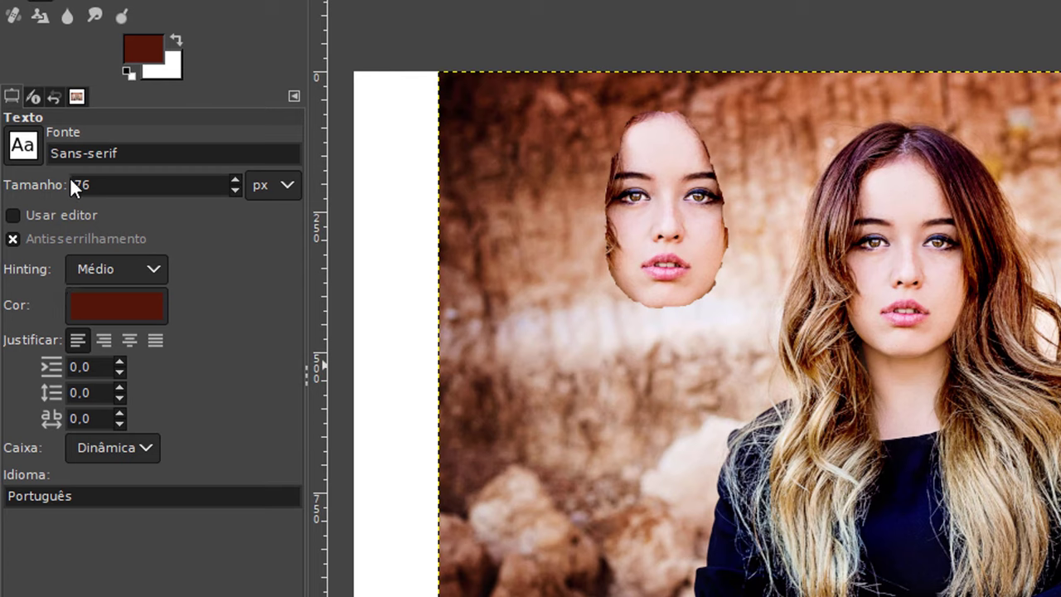
pyautogui.click(131, 153)
pyautogui.tripleClick(78, 153)
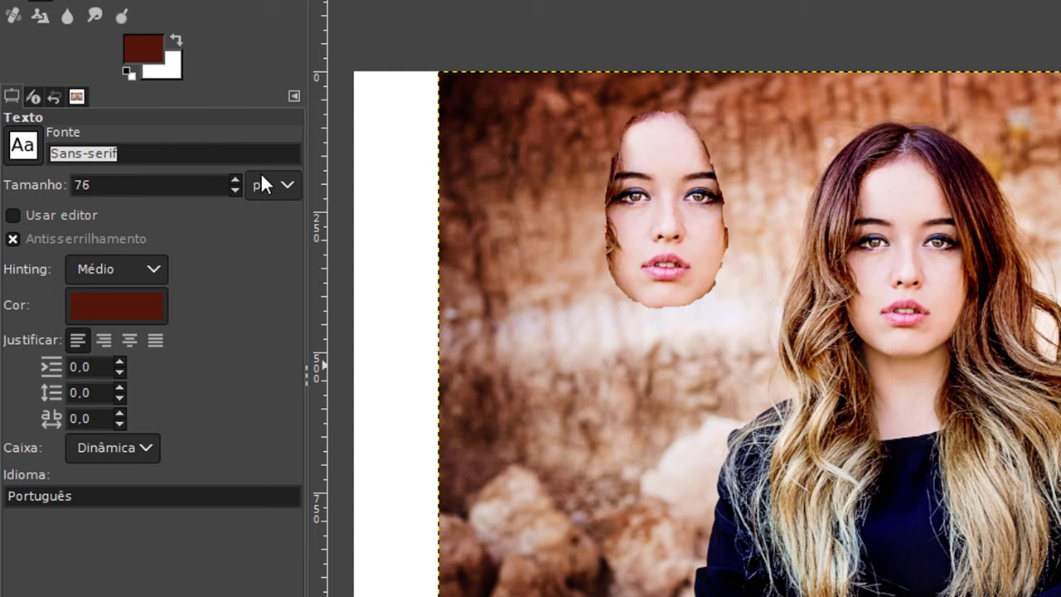
pyautogui.press('BackSpace')
pyautogui.write('A')
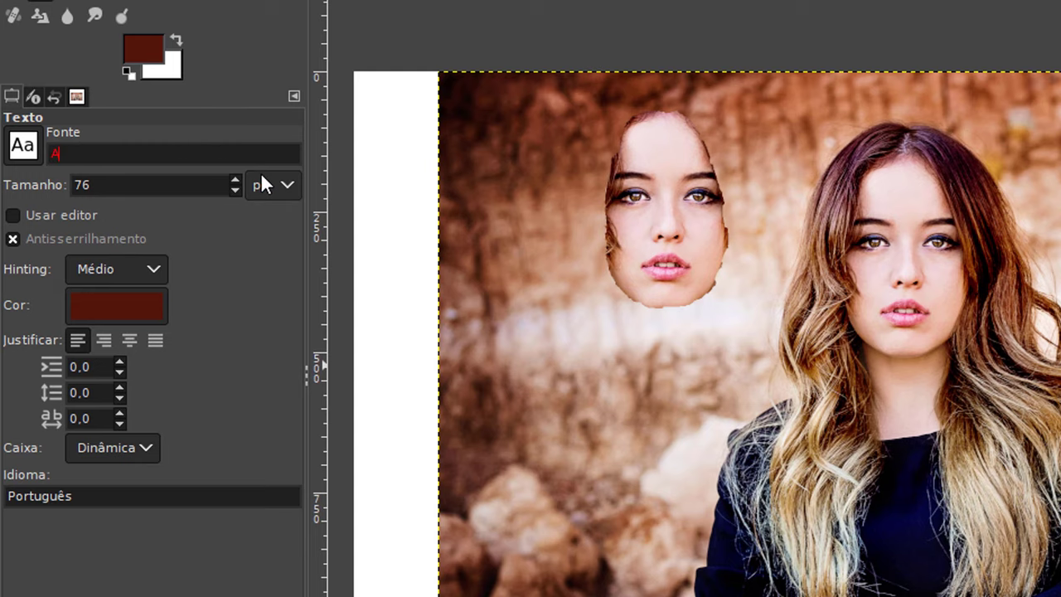
pyautogui.write('ri')
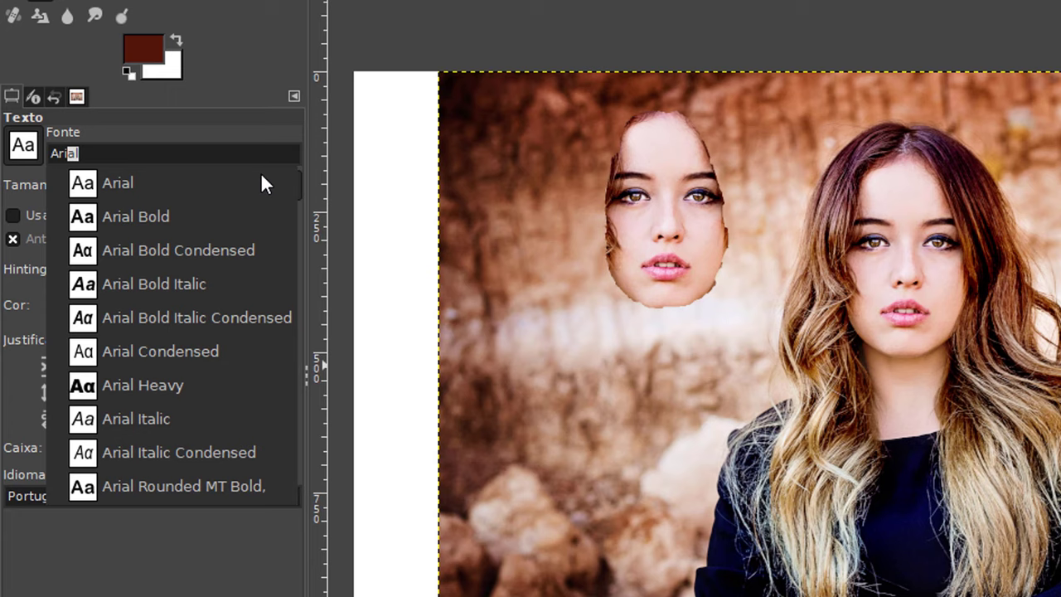
pyautogui.press('BackSpace')
pyautogui.press('BackSpace')
pyautogui.press('BackSpace')
pyautogui.press('BackSpace')
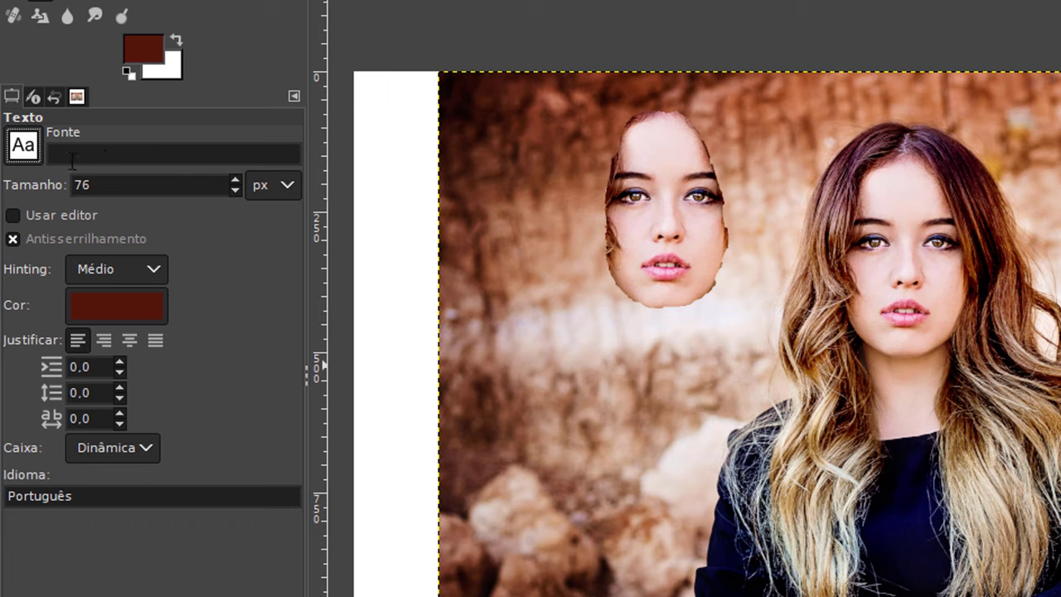
pyautogui.click(23, 145)
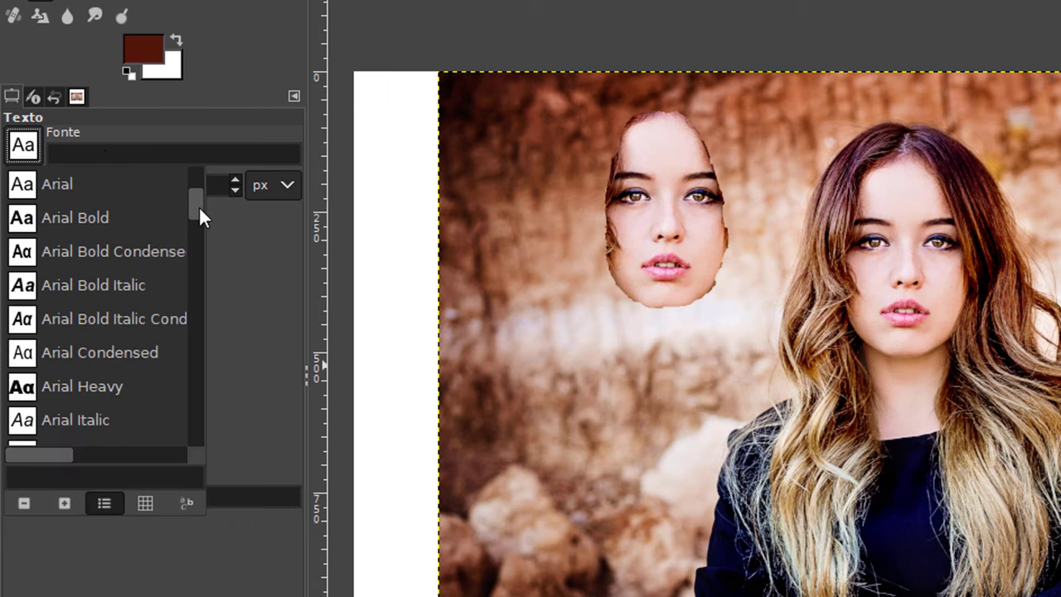
pyautogui.scroll(-1, 199, 207)
pyautogui.scroll(-5, 199, 236)
pyautogui.scroll(-10, 197, 267)
pyautogui.scroll(-10, 197, 300)
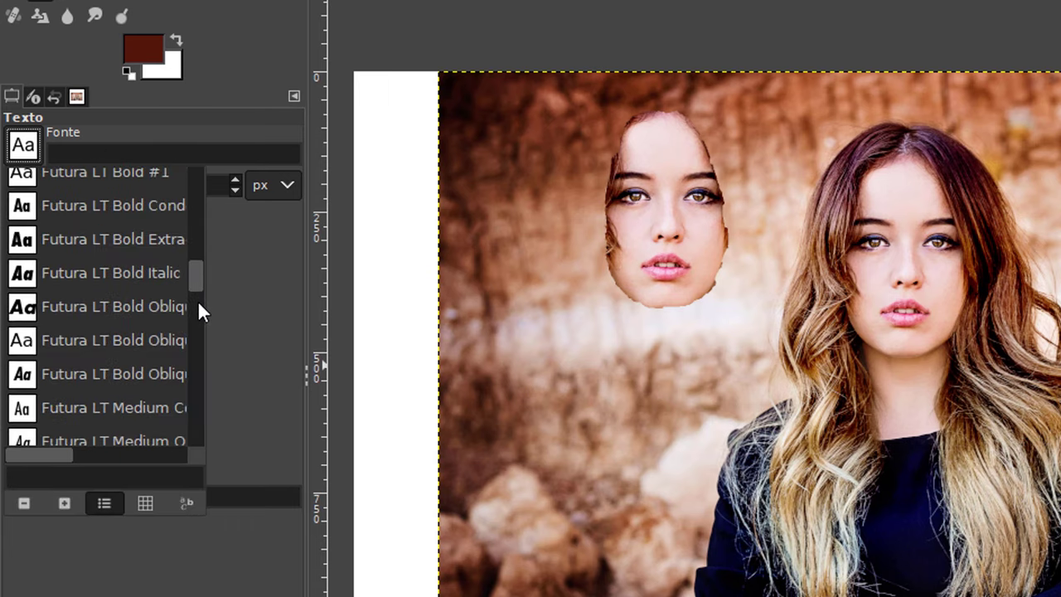
pyautogui.scroll(-5, 195, 248)
pyautogui.click(194, 184)
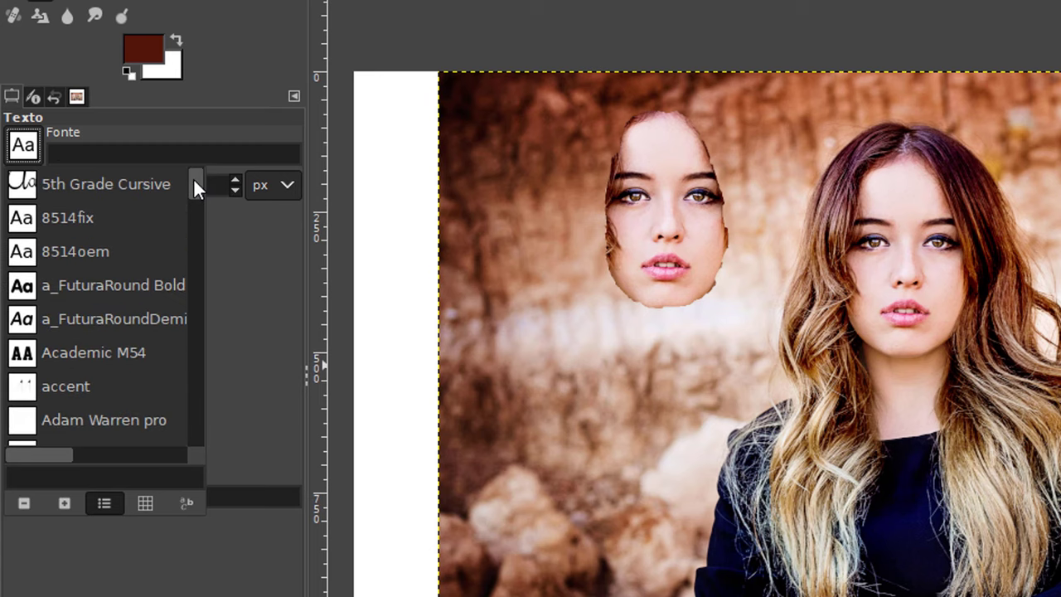
pyautogui.click(155, 151)
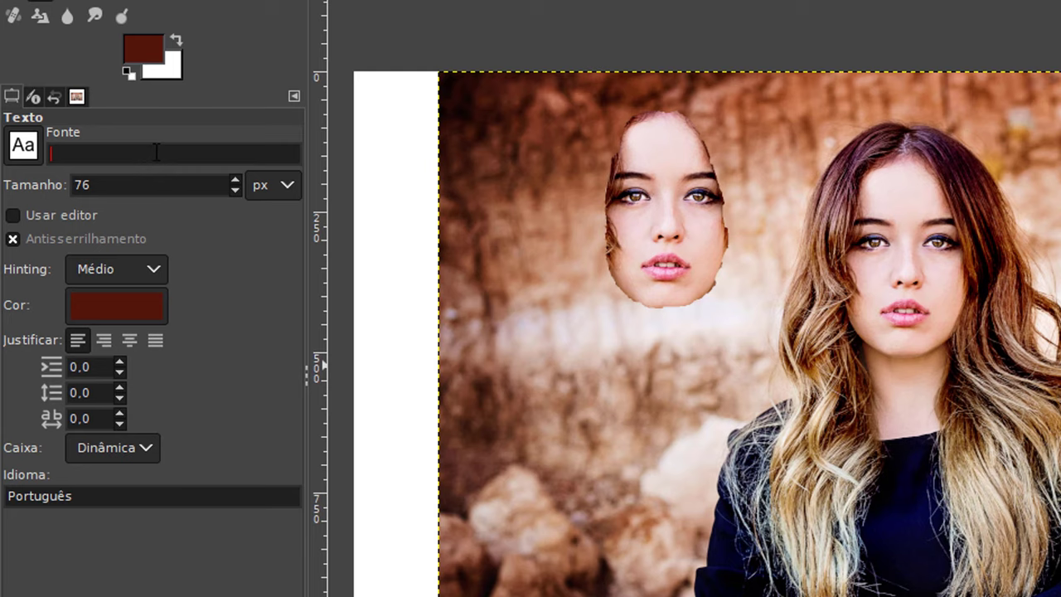
pyautogui.write('Arial')
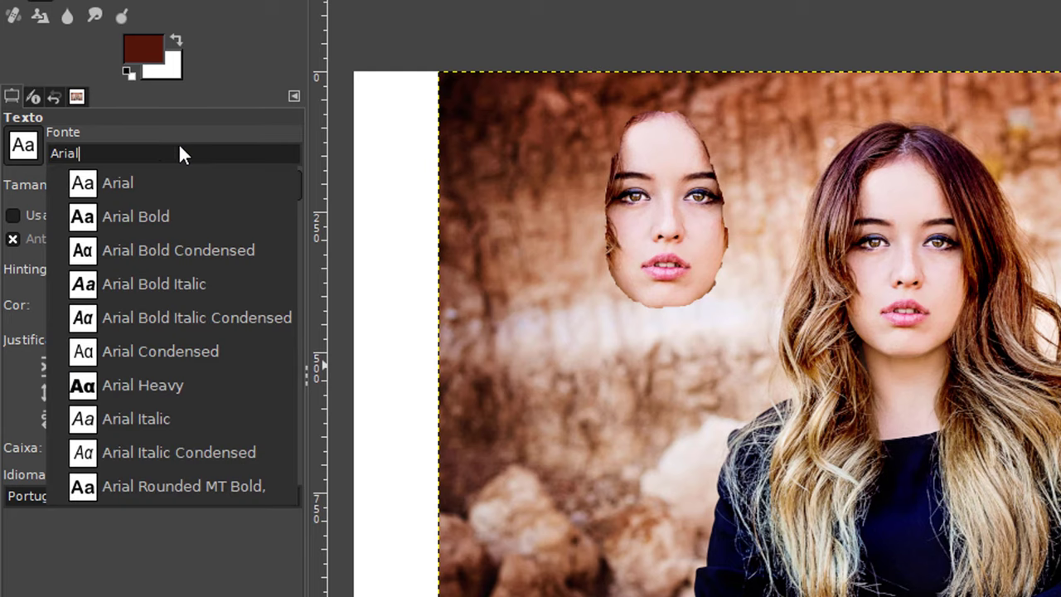
pyautogui.click(155, 177)
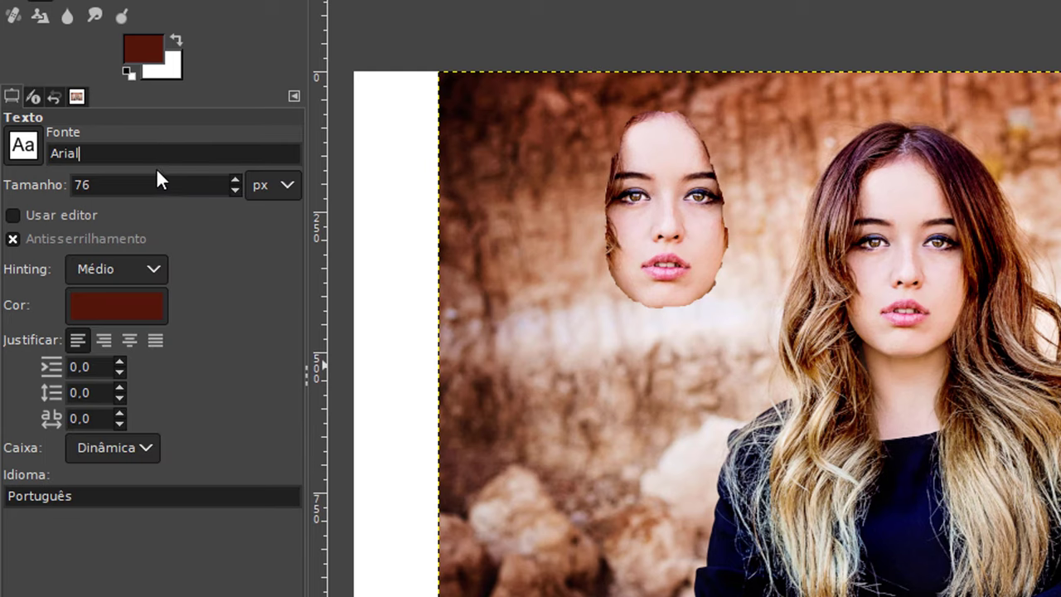
# Set the text colour to white
pyautogui.click(140, 309)
pyautogui.moveTo(152, 334); pyautogui.dragTo(25, 204)
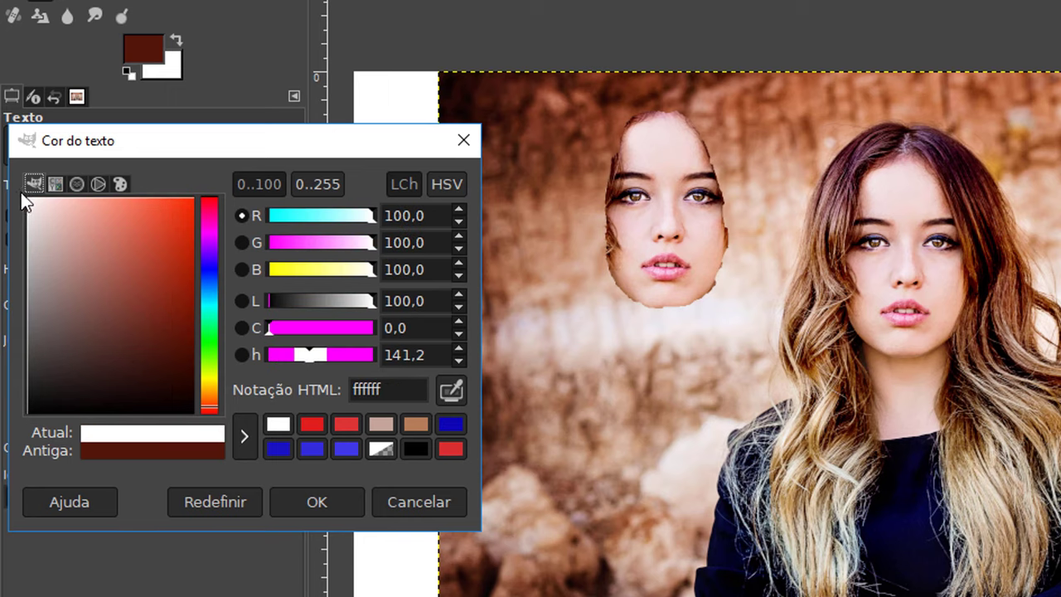
pyautogui.click(310, 502)
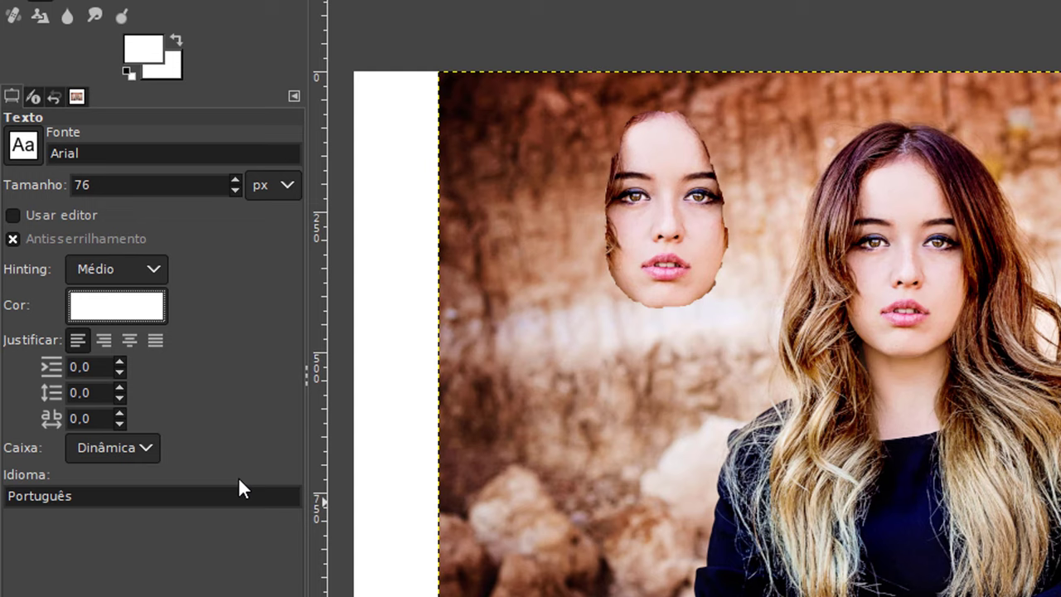
# Add 'Me Ensina' as white Arial text just below the woman's face
pyautogui.click(676, 373)
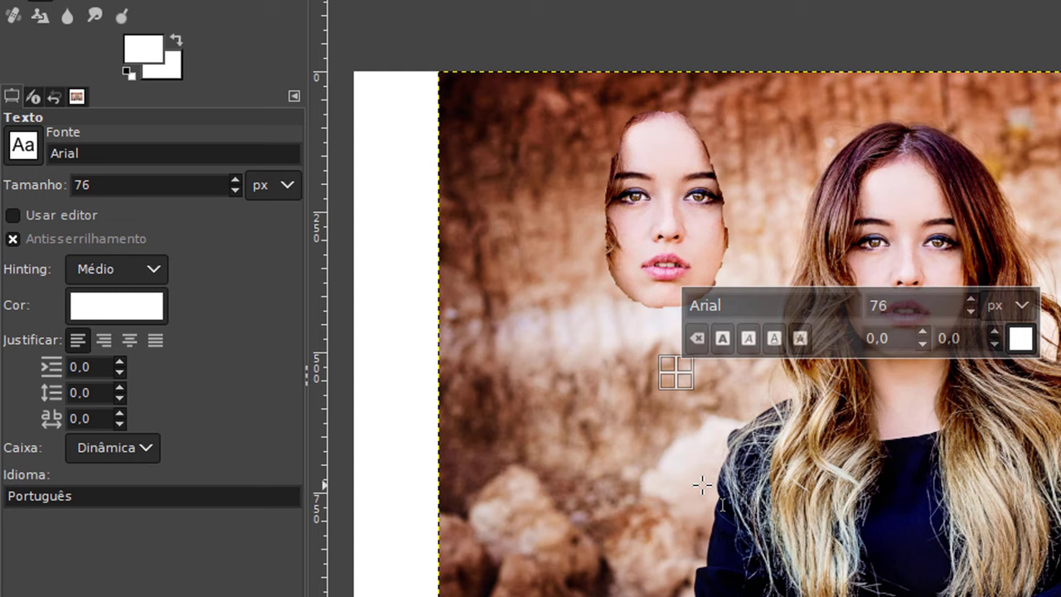
pyautogui.write('M')
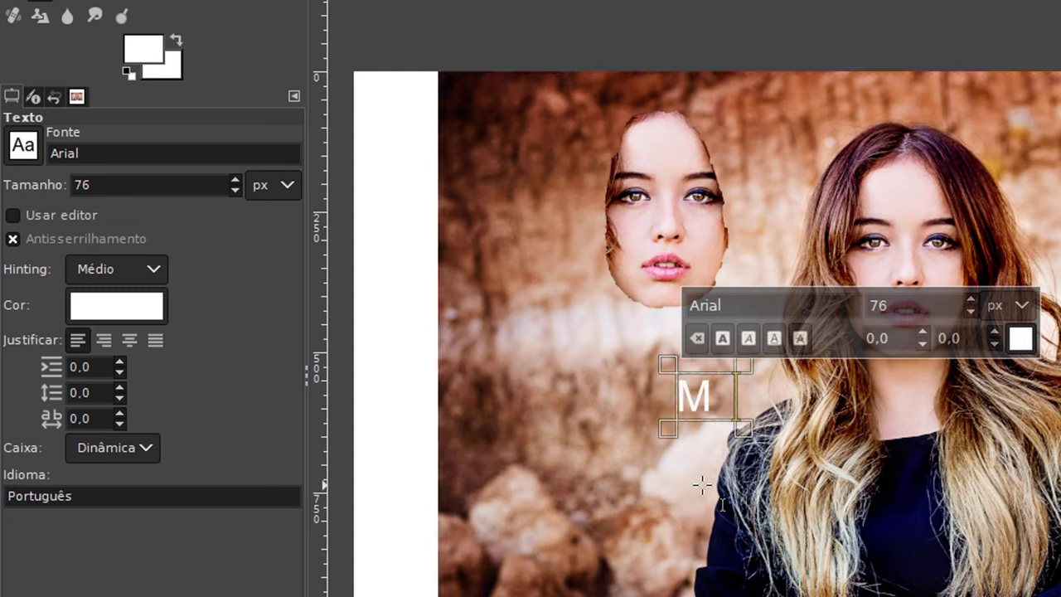
pyautogui.write('e Ensina')
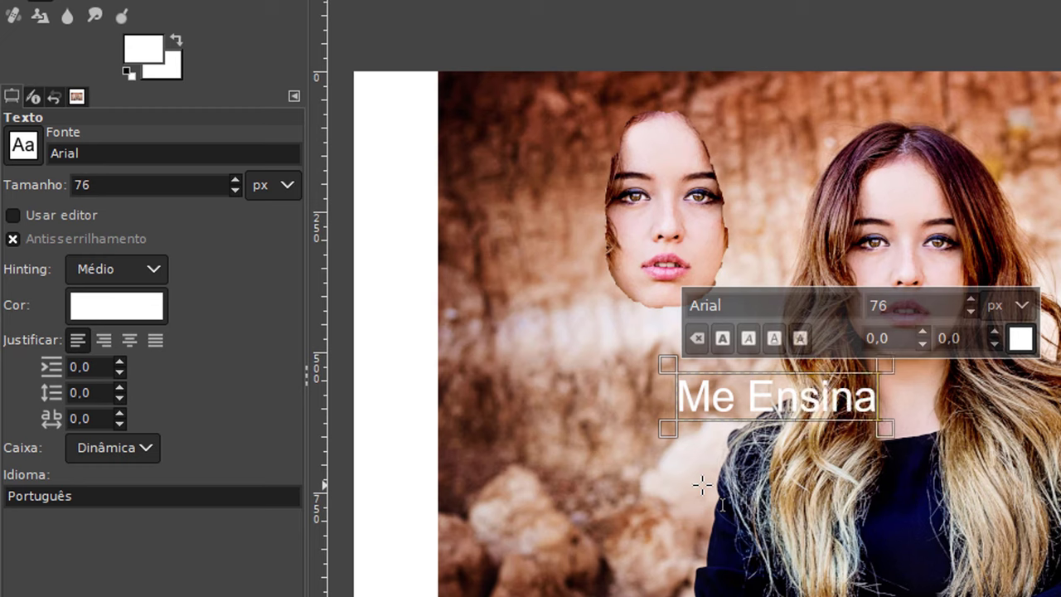
pyautogui.hotkey('ctrl', 'a')
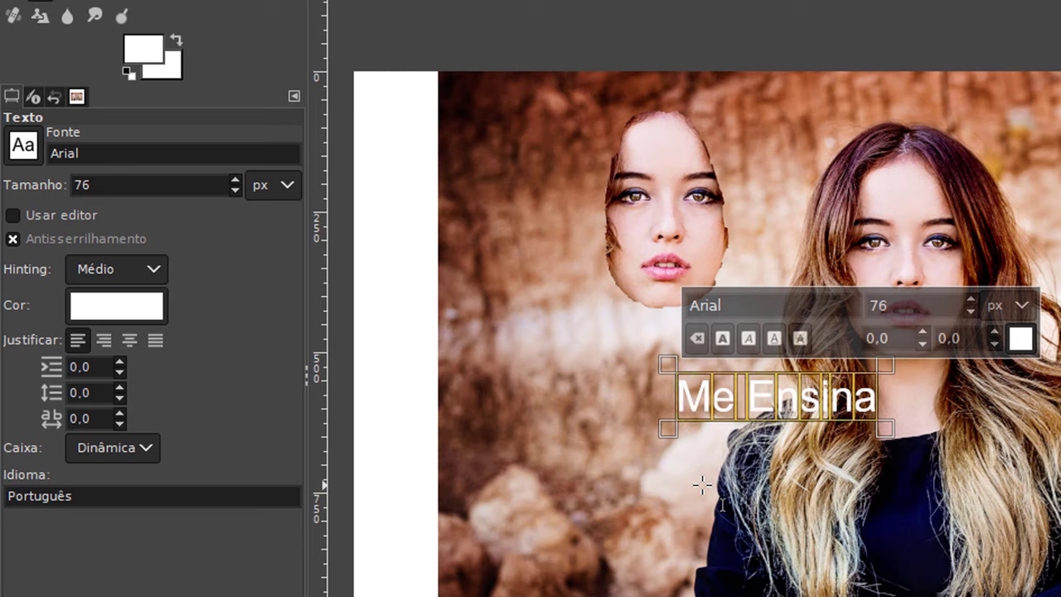
pyautogui.click(792, 401)
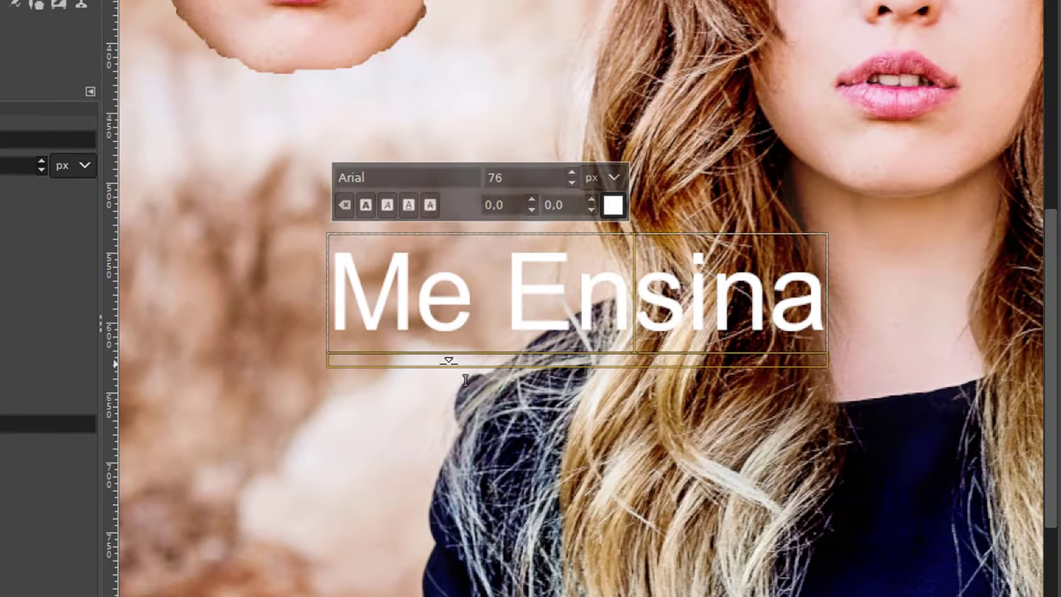
# Select the Me Ensina text and change its font from Arial to Aileron Bold
pyautogui.moveTo(341, 284); pyautogui.dragTo(794, 349)
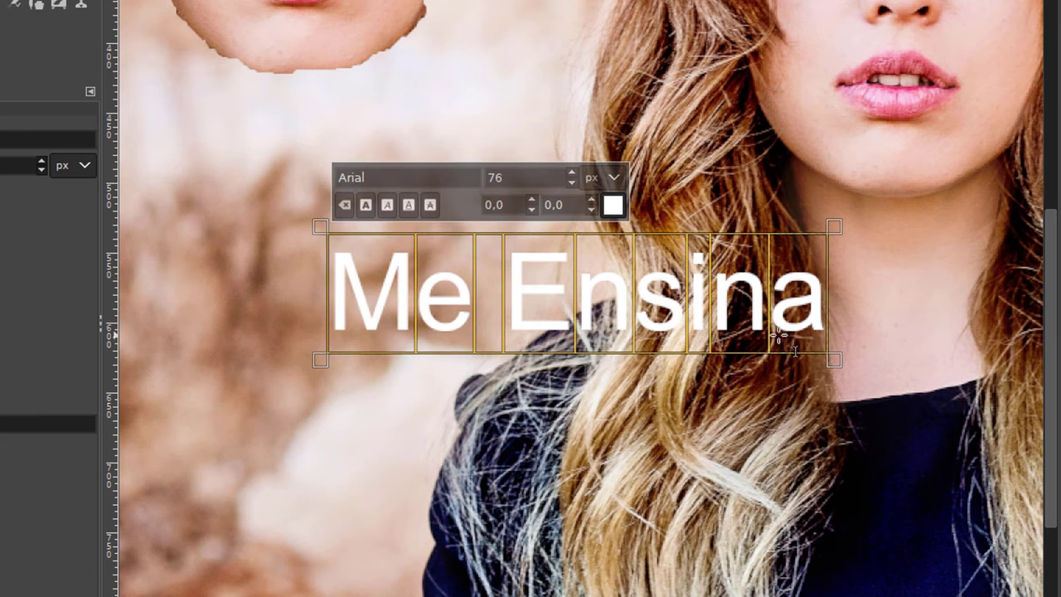
pyautogui.click(387, 177)
pyautogui.doubleClick(386, 177)
pyautogui.press('BackSpace')
pyautogui.write('Aileron')
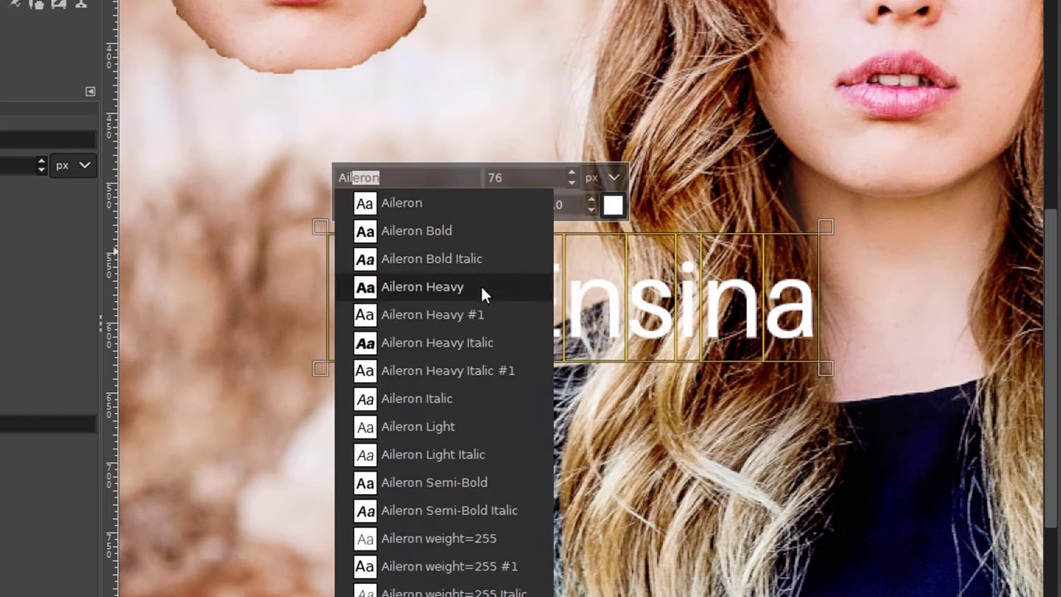
pyautogui.click(470, 230)
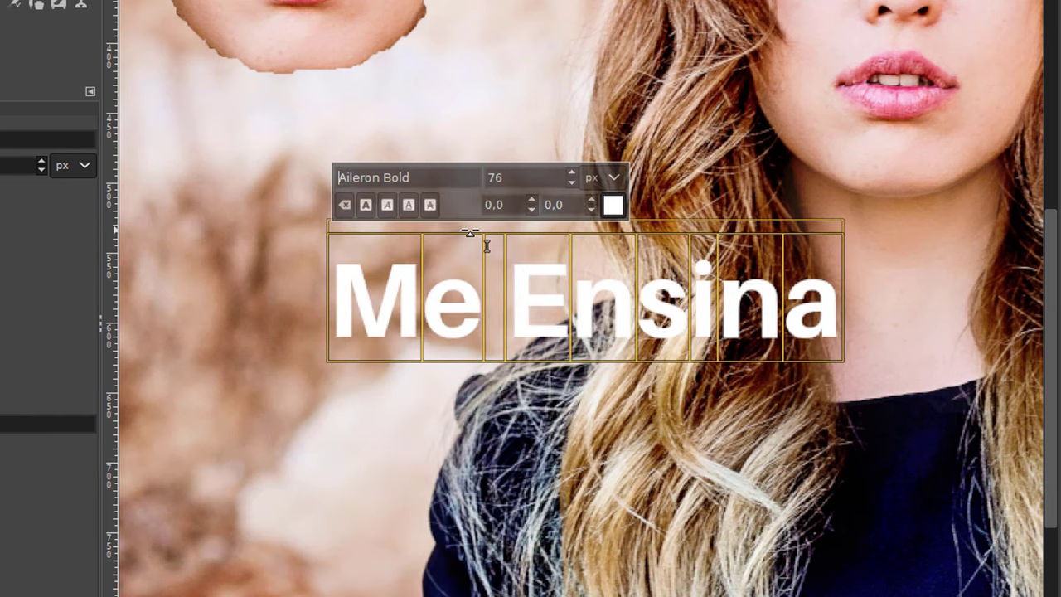
# Set the text size to 75 and bring up the selected text's colour choices
pyautogui.click(570, 184)
pyautogui.click(570, 183)
pyautogui.click(570, 183)
pyautogui.click(571, 173)
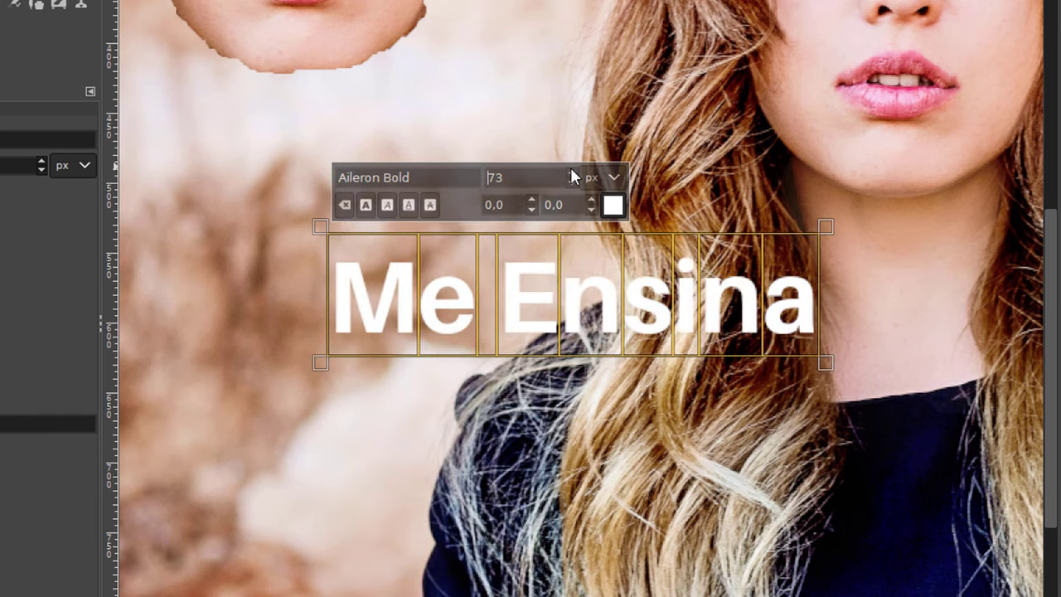
pyautogui.click(571, 173)
pyautogui.click(614, 206)
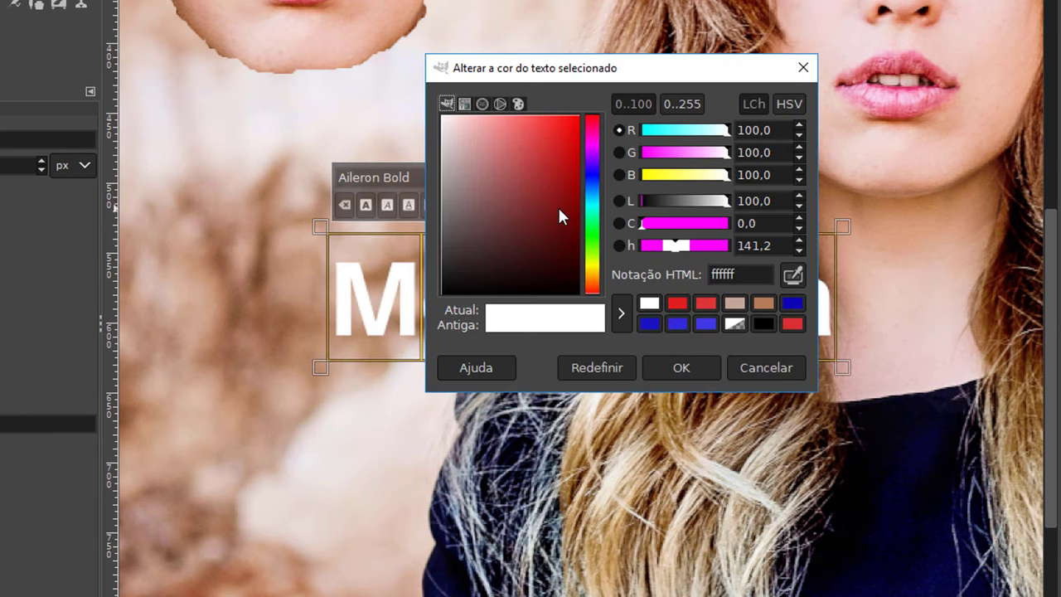
# Colour the Me Ensina text red (c21212), then toggle its layer's visibility off and on
pyautogui.moveTo(557, 207); pyautogui.dragTo(571, 161)
pyautogui.click(694, 368)
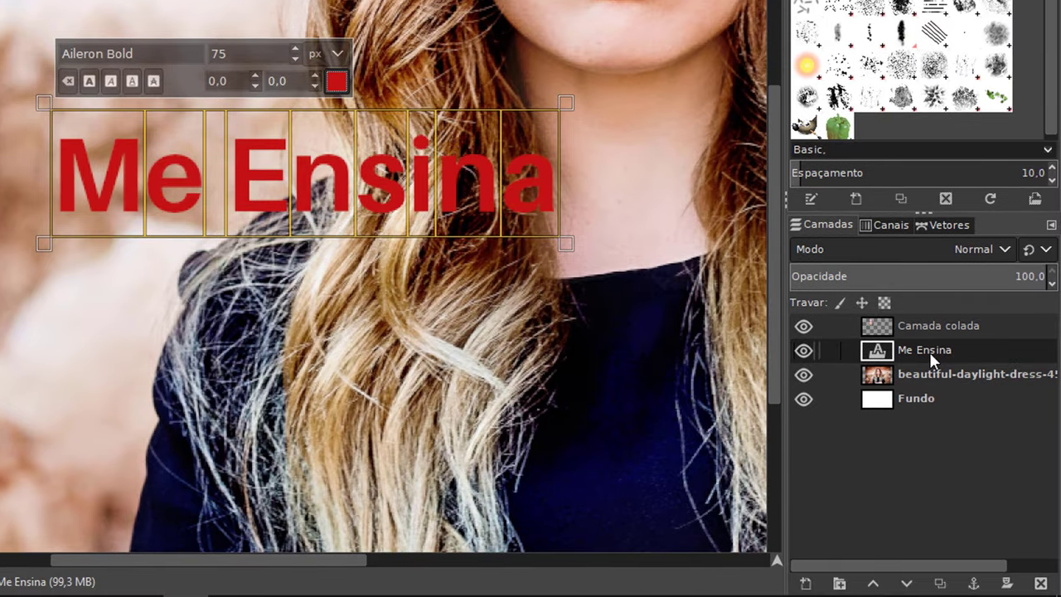
pyautogui.scroll(-2, 751, 337)
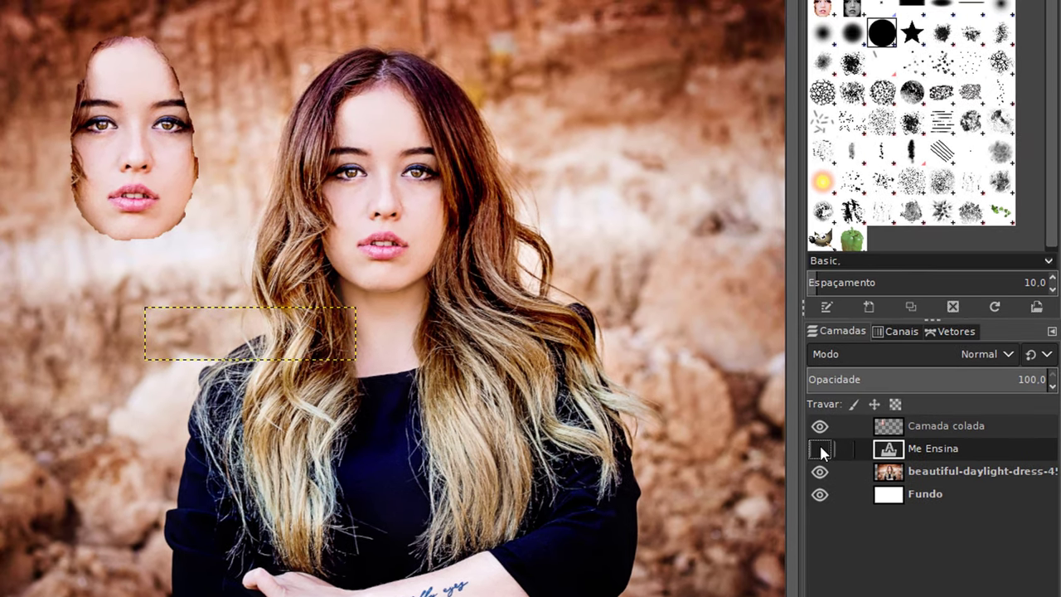
pyautogui.click(819, 448)
pyautogui.click(819, 448)
pyautogui.click(819, 448)
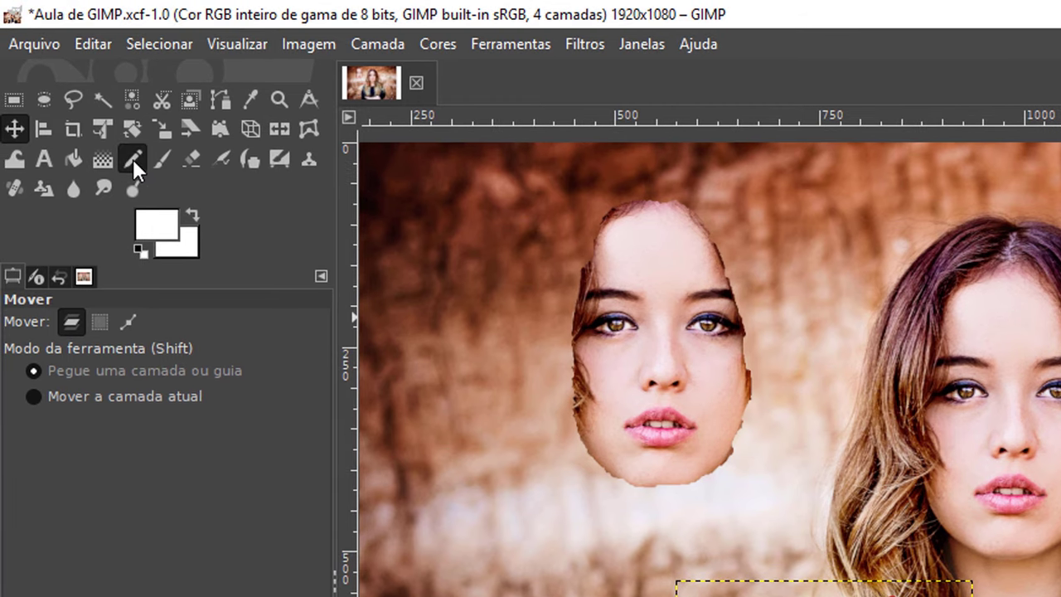
# Switch to the Pencil tool and choose the hard round 2. Hardness 100 brush
pyautogui.click(132, 159)
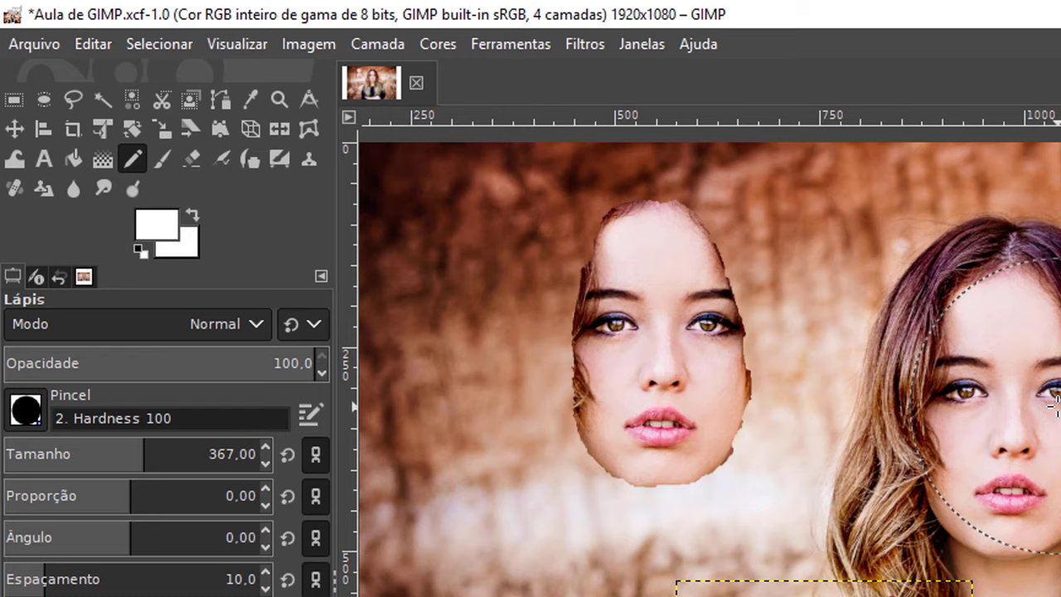
pyautogui.click(309, 414)
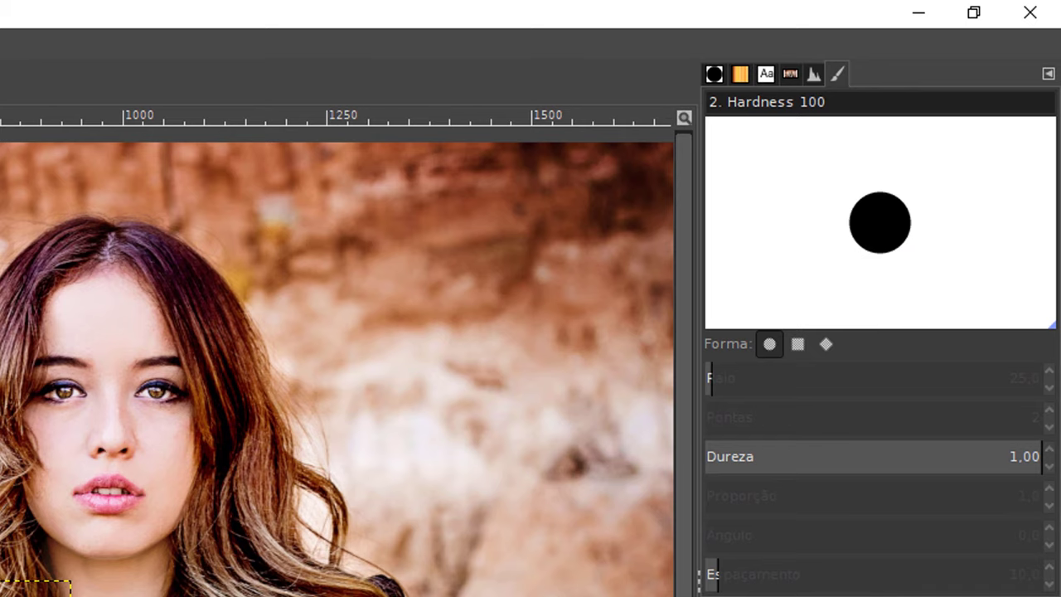
pyautogui.click(741, 77)
pyautogui.click(719, 73)
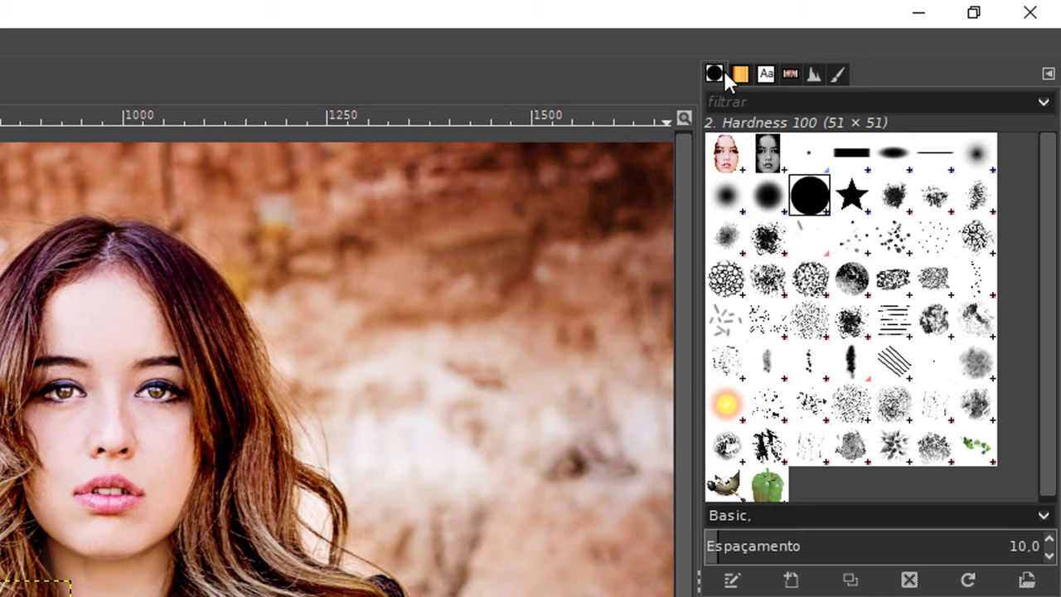
pyautogui.click(854, 199)
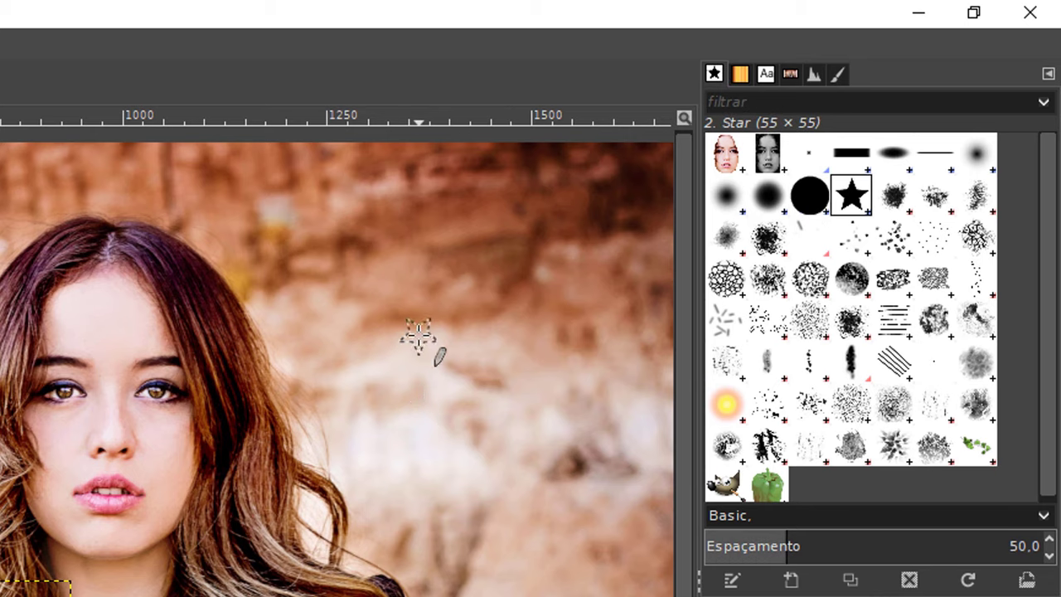
pyautogui.click(814, 205)
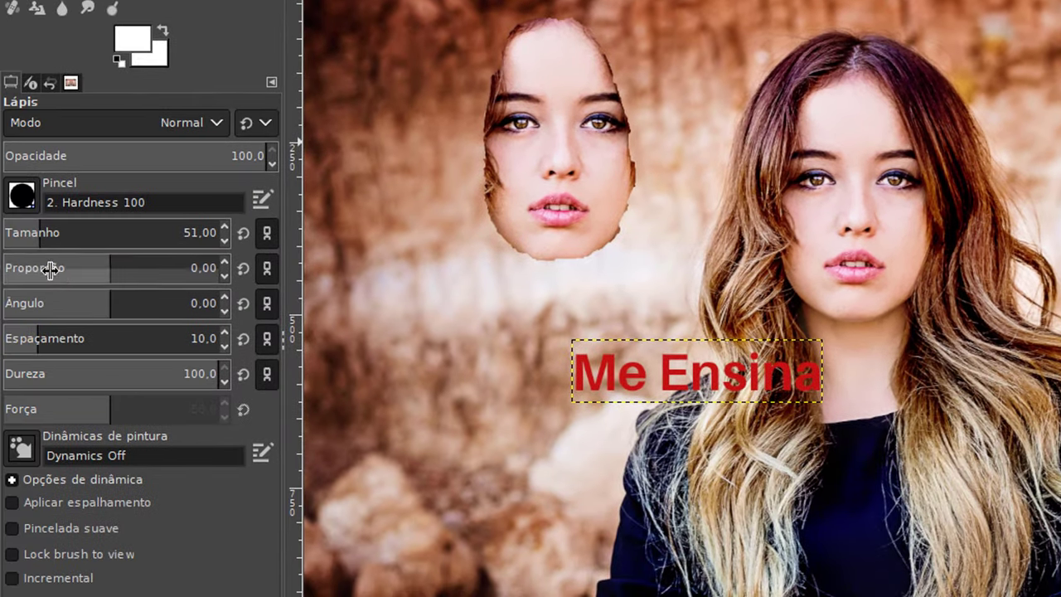
# Set the pencil brush size (Tamanho) to 300
pyautogui.moveTo(38, 232); pyautogui.dragTo(249, 233)
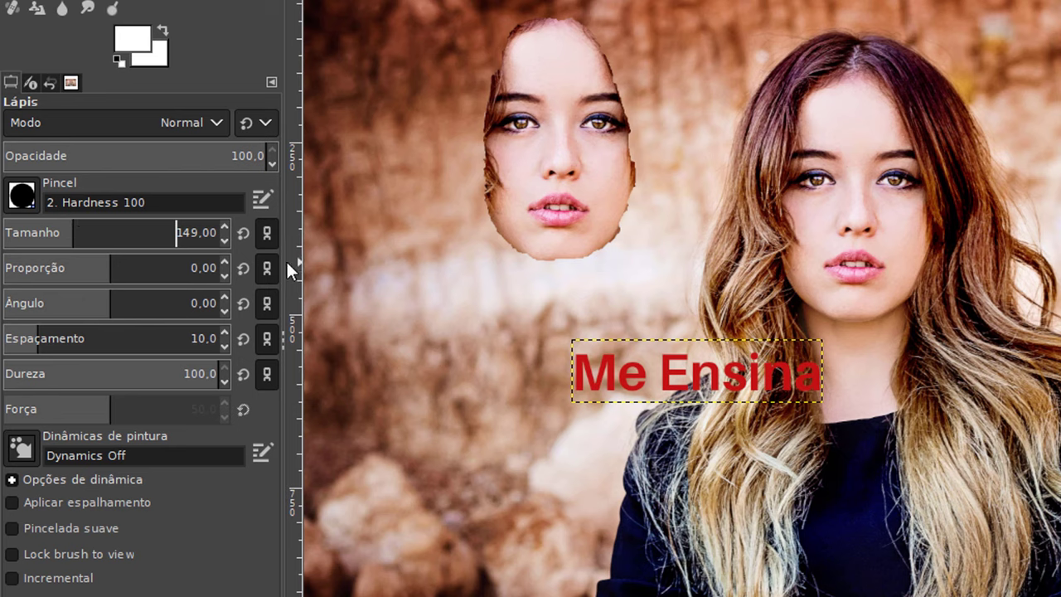
pyautogui.hotkey('ctrl', 'shift', 'Right')
pyautogui.write('30')
pyautogui.write('0')
pyautogui.press('Tab')
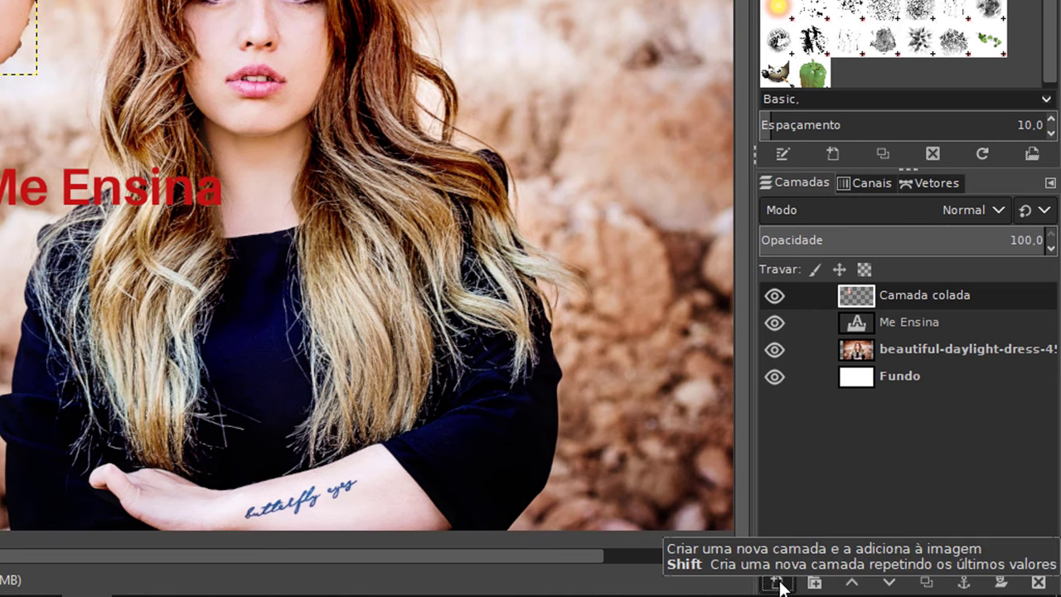
# Add a new transparent layer, paint a white blob over the face, then hide it and the Me Ensina text
pyautogui.click(778, 583)
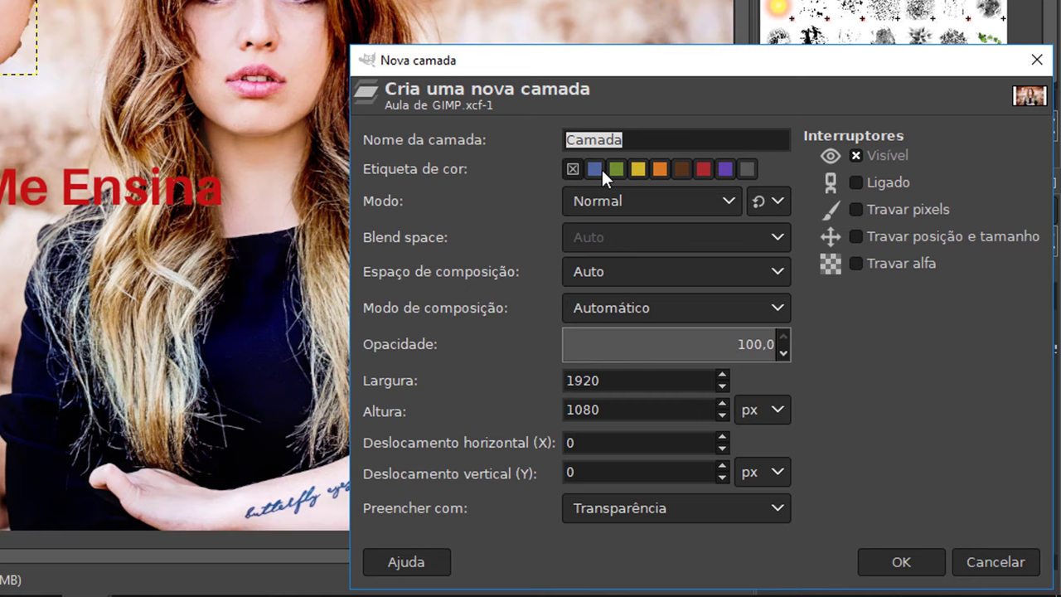
pyautogui.click(902, 561)
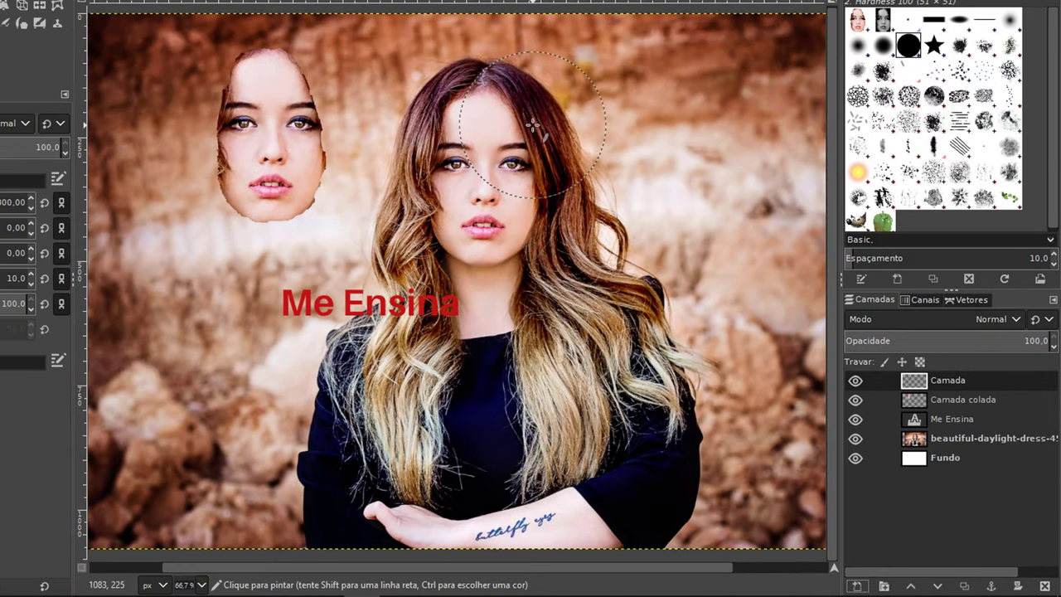
pyautogui.moveTo(531, 124)
pyautogui.mouseDown()
pyautogui.moveTo(486, 130)
pyautogui.moveTo(474, 201)
pyautogui.moveTo(530, 162)
pyautogui.moveTo(474, 111)
pyautogui.moveTo(448, 119)
pyautogui.moveTo(536, 178)
pyautogui.moveTo(543, 258)
pyautogui.mouseUp()
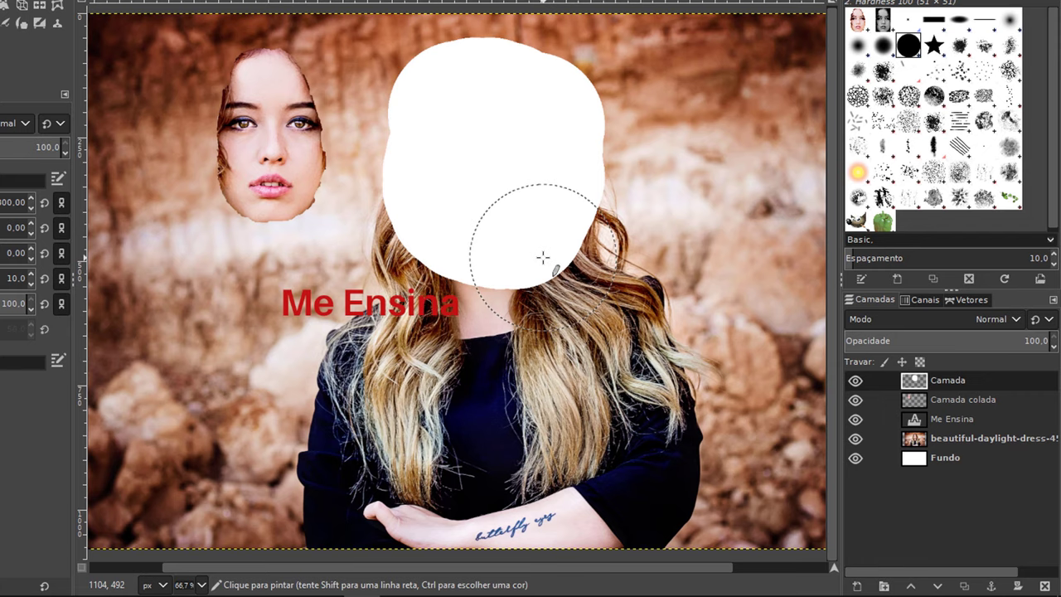
pyautogui.click(856, 381)
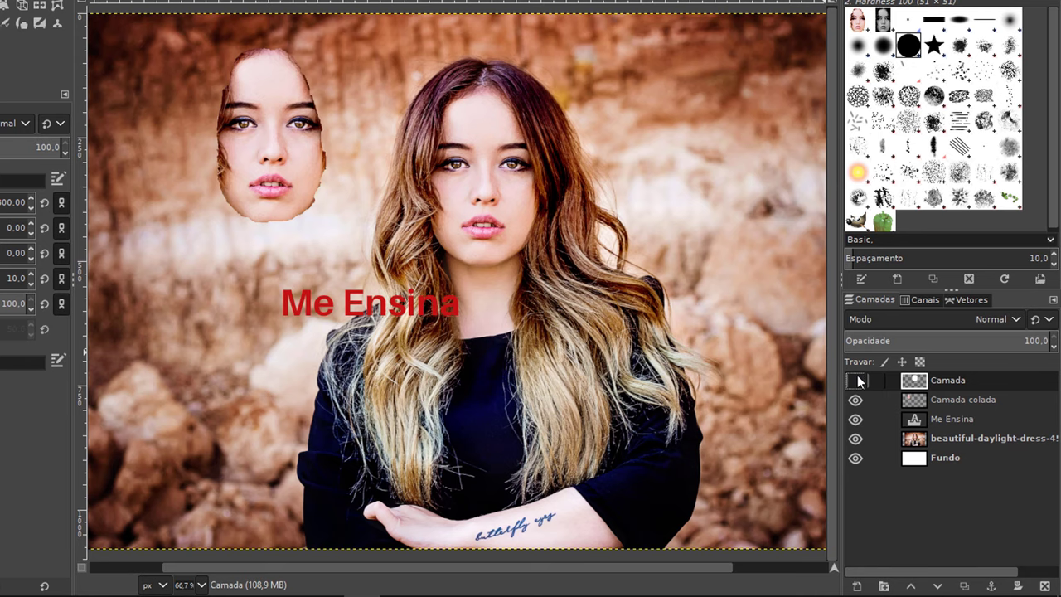
pyautogui.click(856, 419)
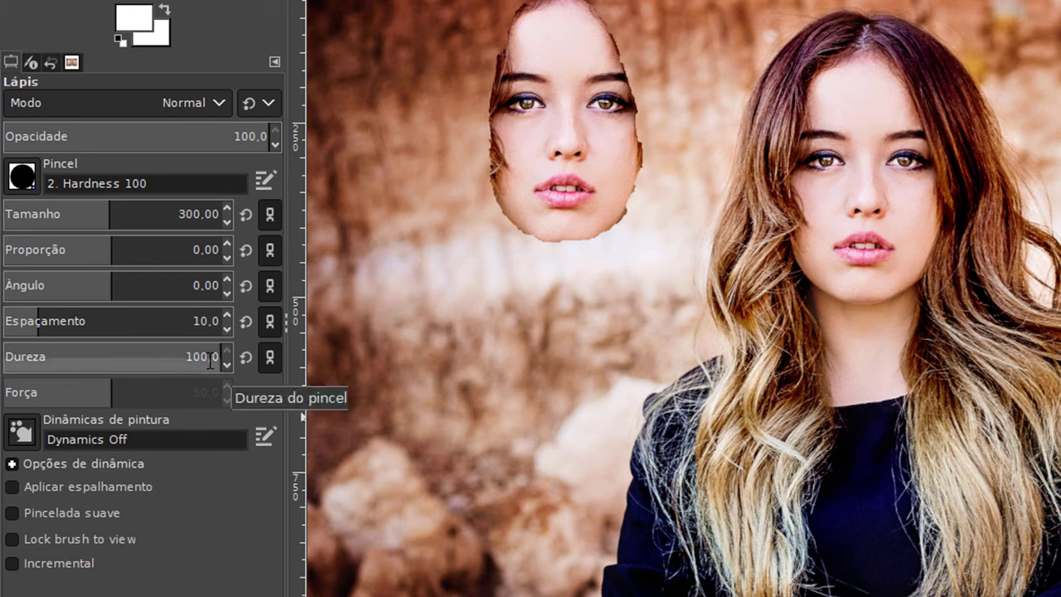
# Set brush hardness to 50, show the Camada layer again and paint white patches at the right
pyautogui.click(138, 356)
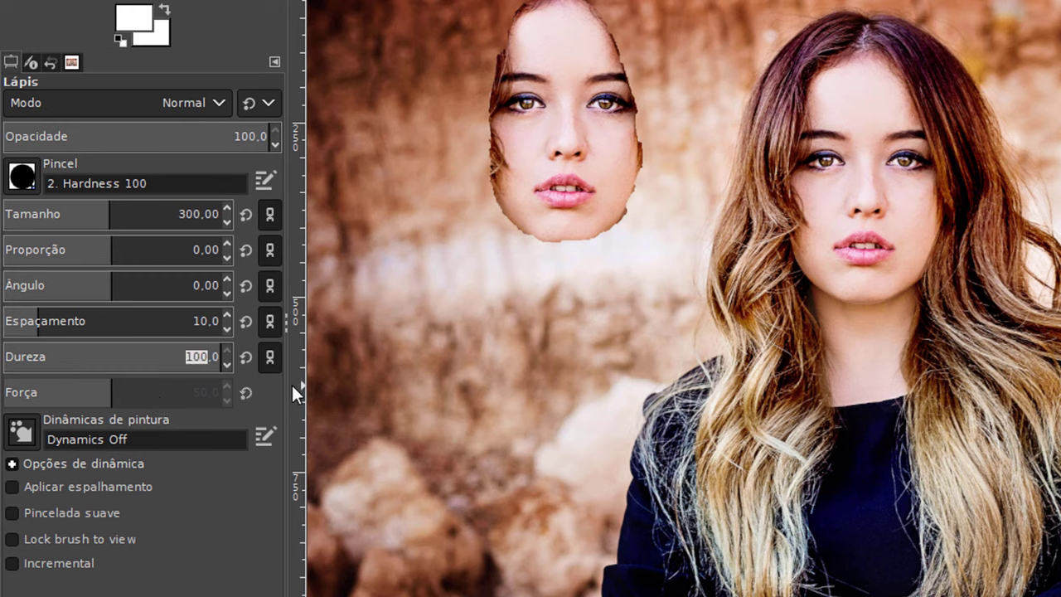
pyautogui.write('50')
pyautogui.press('Return')
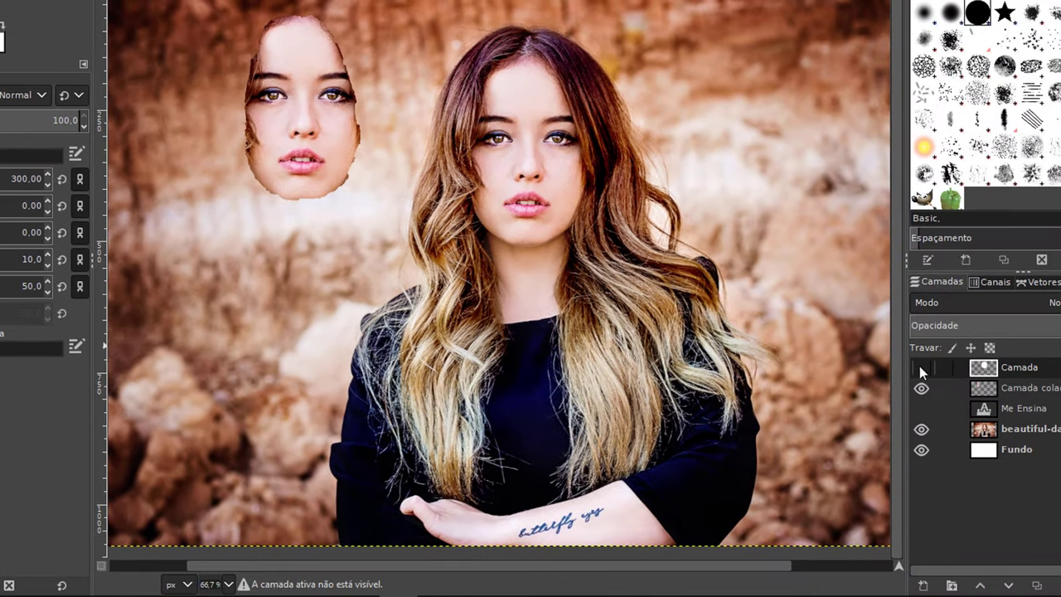
pyautogui.click(925, 369)
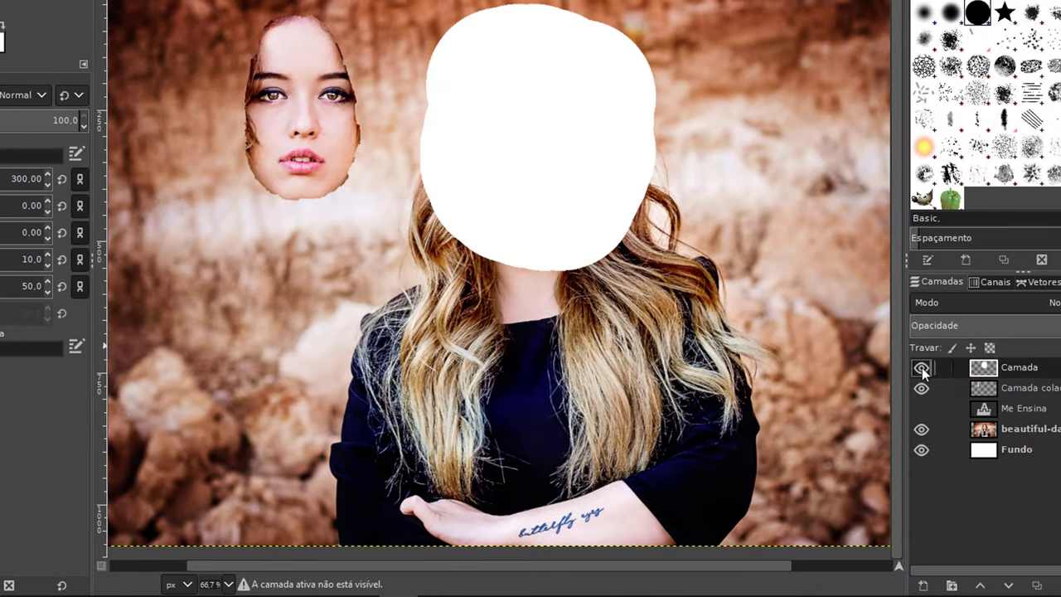
pyautogui.moveTo(718, 186)
pyautogui.mouseDown()
pyautogui.moveTo(711, 162)
pyautogui.moveTo(644, 254)
pyautogui.moveTo(760, 299)
pyautogui.moveTo(702, 87)
pyautogui.mouseUp()
pyautogui.click(702, 87)
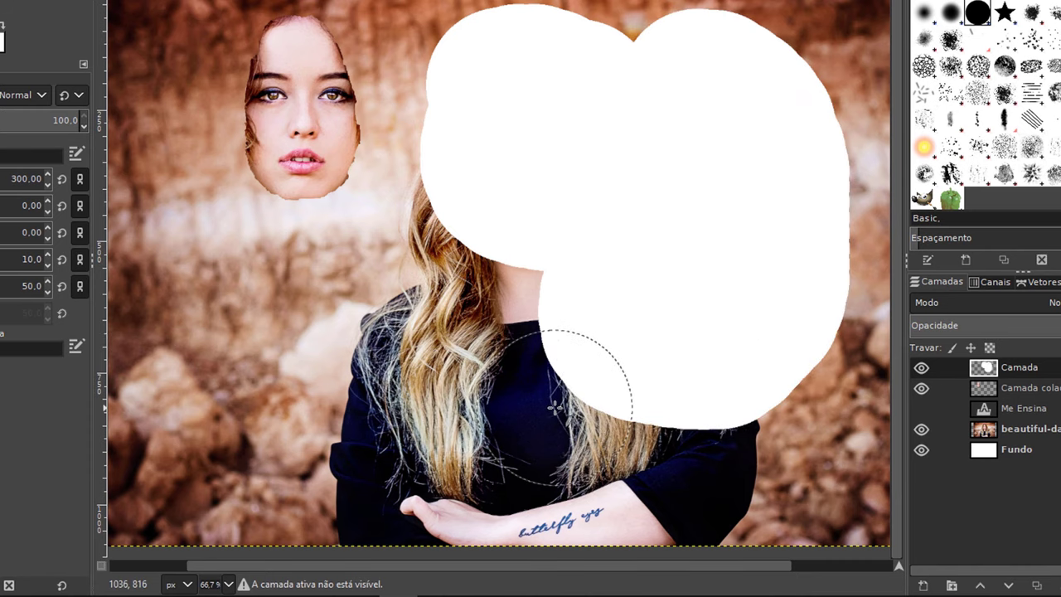
# Lower brush hardness to 10 and paint a white blob over the left background
pyautogui.doubleClick(27, 285)
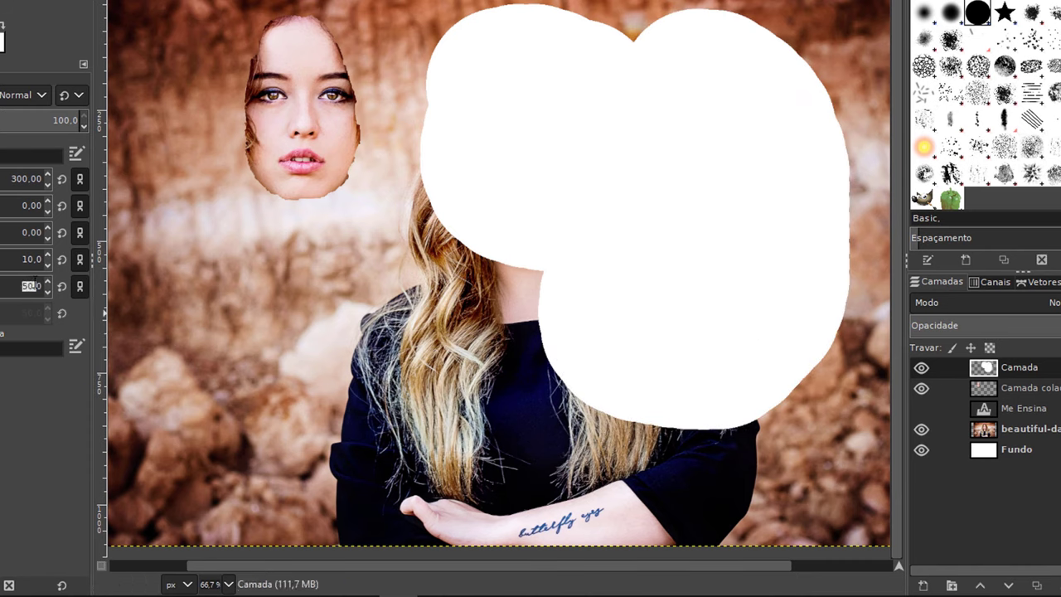
pyautogui.write('10')
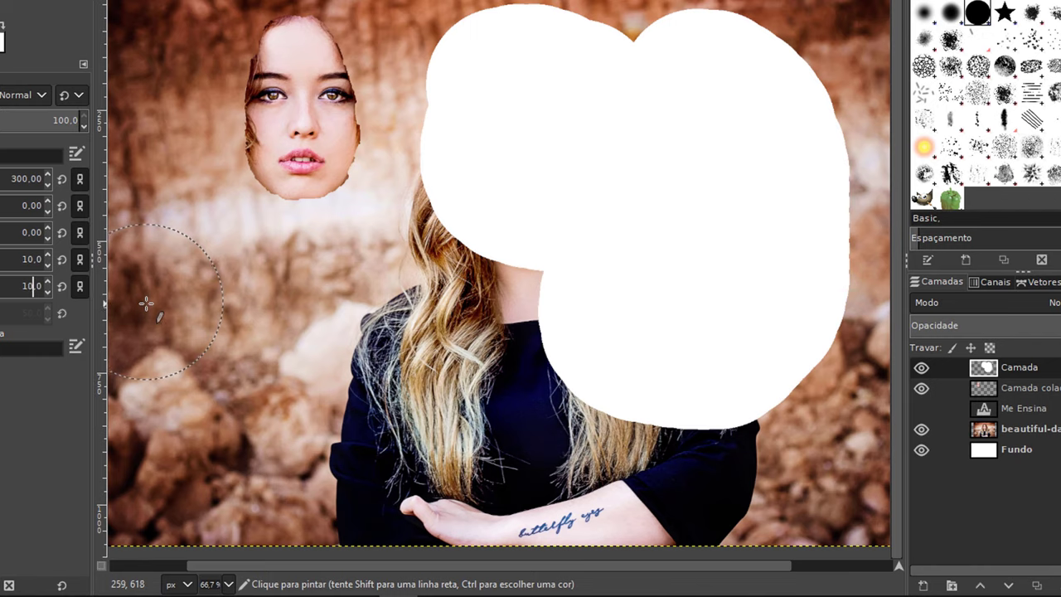
pyautogui.press('Return')
pyautogui.moveTo(322, 319)
pyautogui.mouseDown()
pyautogui.moveTo(296, 315)
pyautogui.moveTo(351, 368)
pyautogui.moveTo(358, 320)
pyautogui.mouseUp()
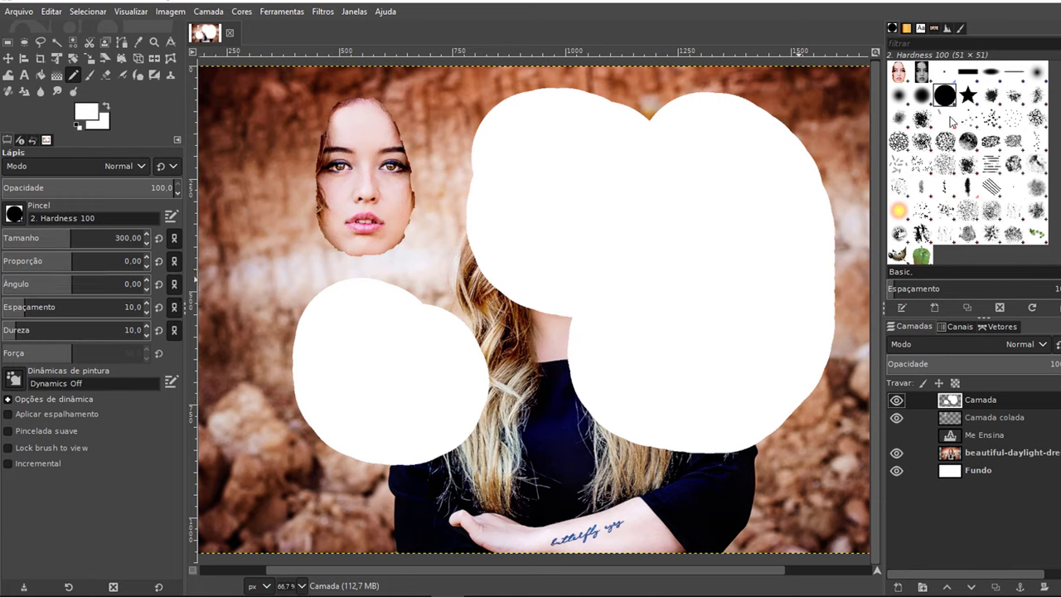
# Choose the Star brush, keep the Normal blend mode, and hide the Camada layer
pyautogui.click(968, 97)
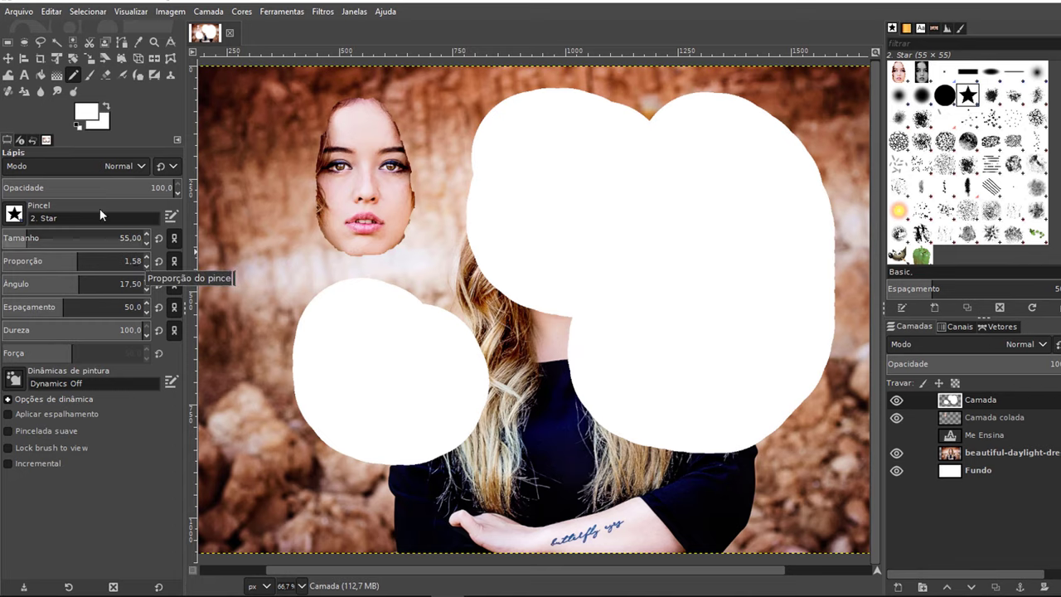
pyautogui.click(141, 165)
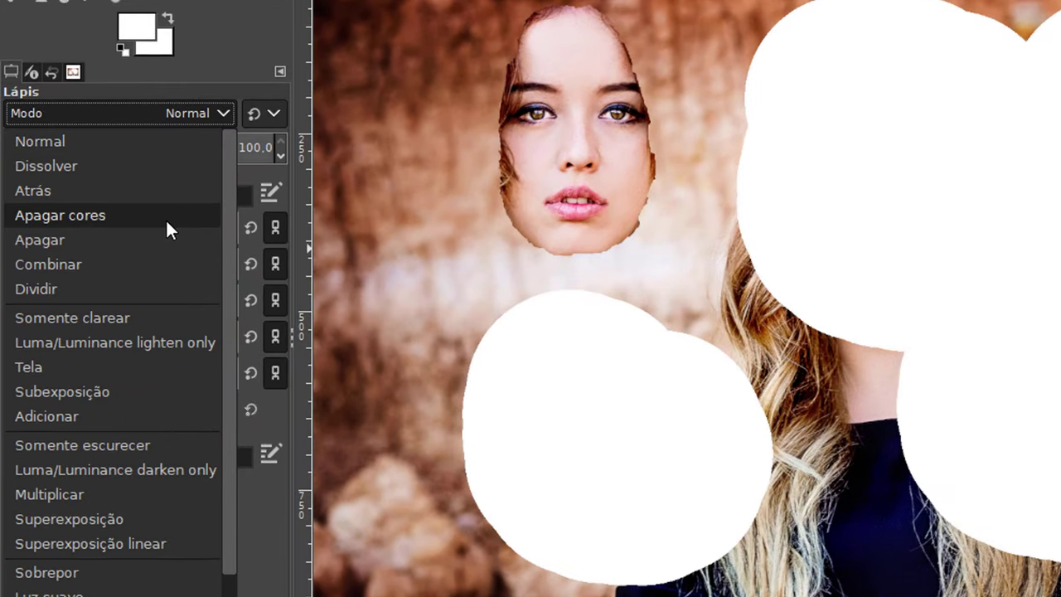
pyautogui.click(220, 110)
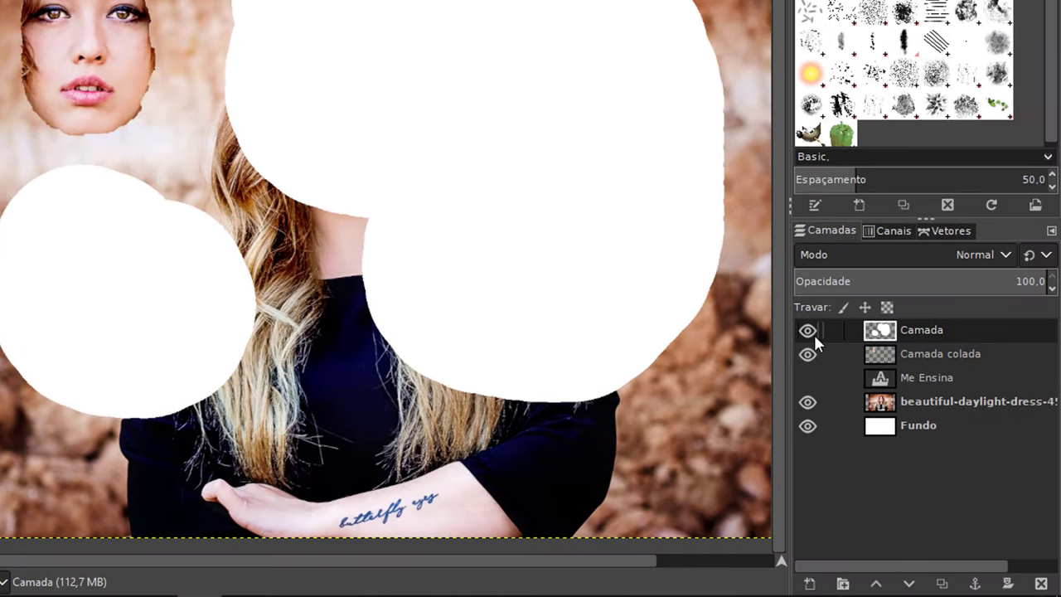
pyautogui.click(808, 331)
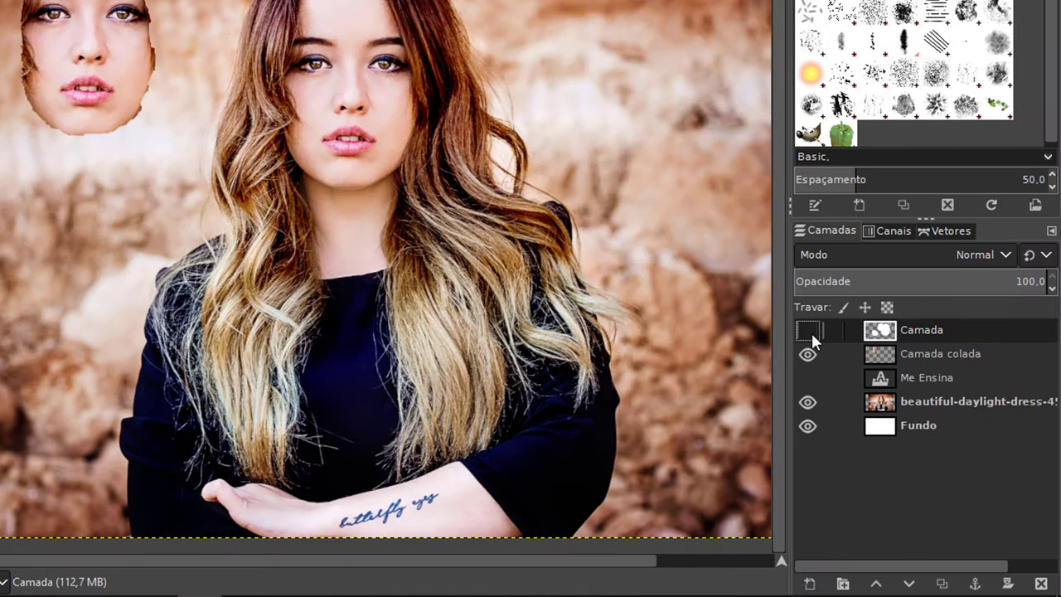
# Create a new transparent layer named Pincel and make the Paintbrush the active tool
pyautogui.click(810, 589)
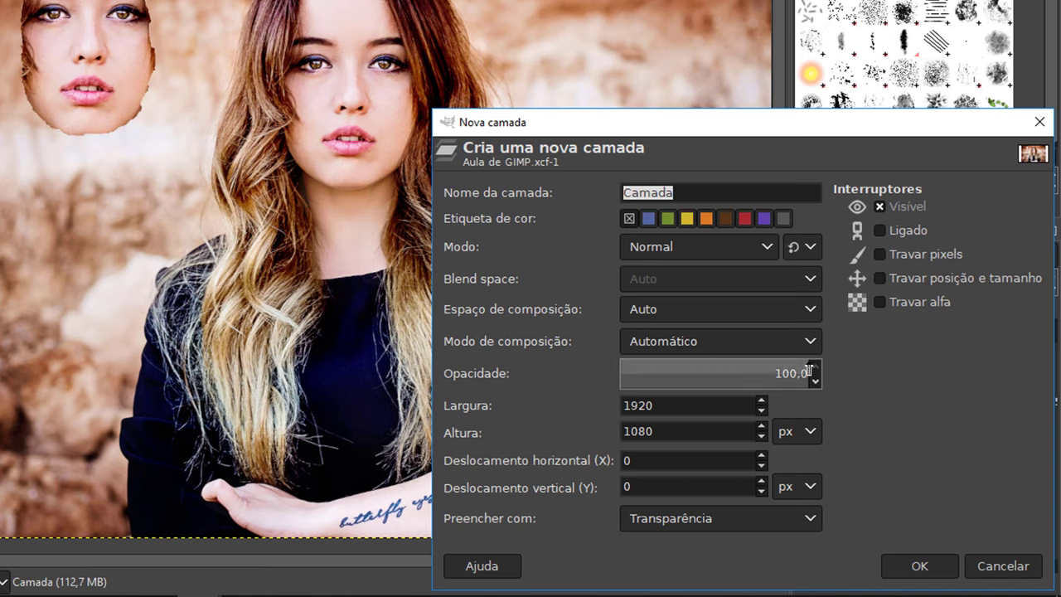
pyautogui.write('Pincel')
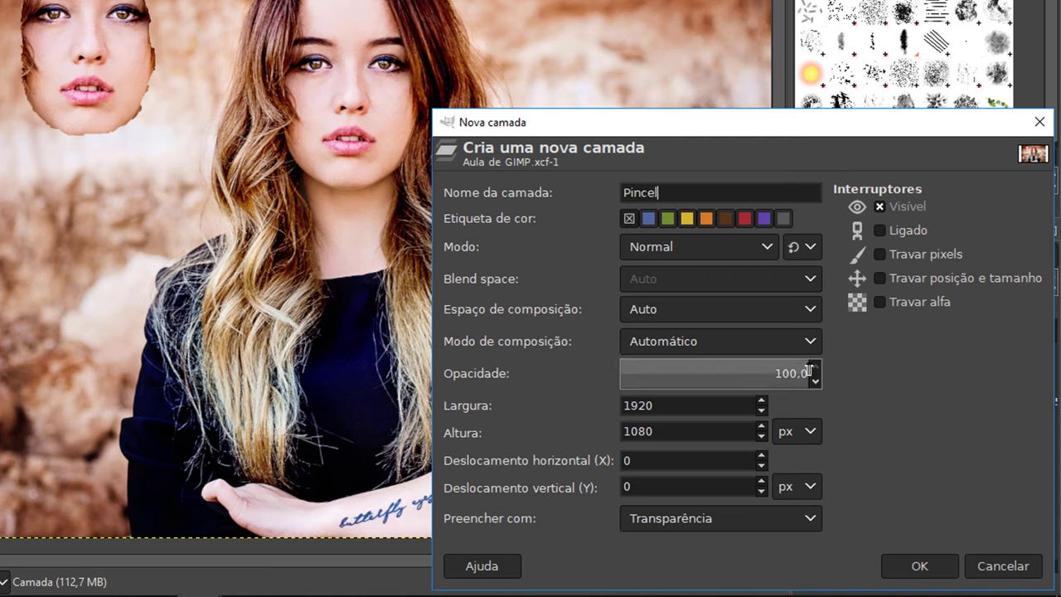
pyautogui.click(924, 564)
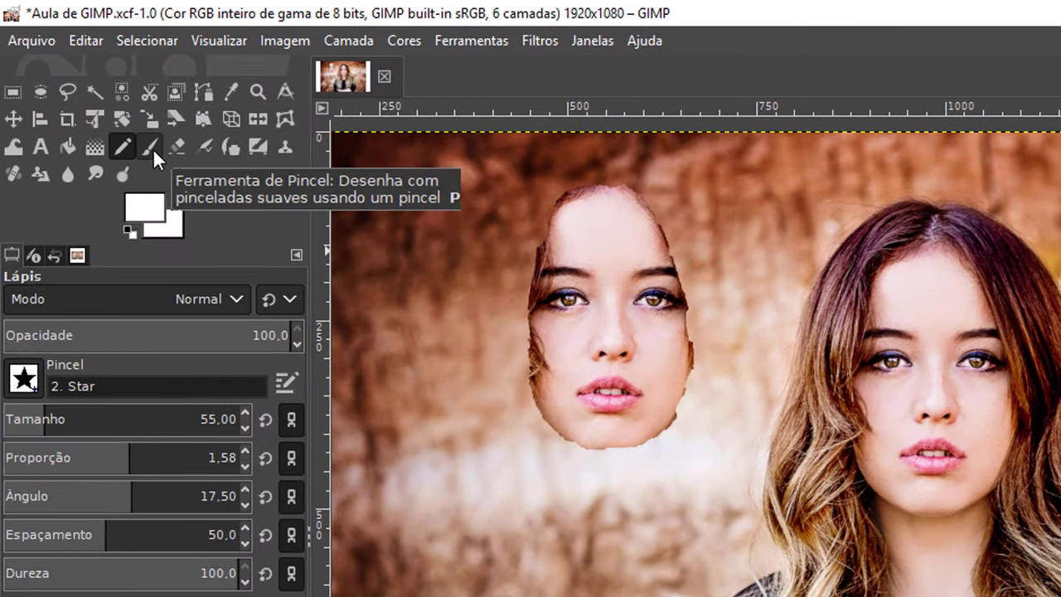
pyautogui.click(152, 148)
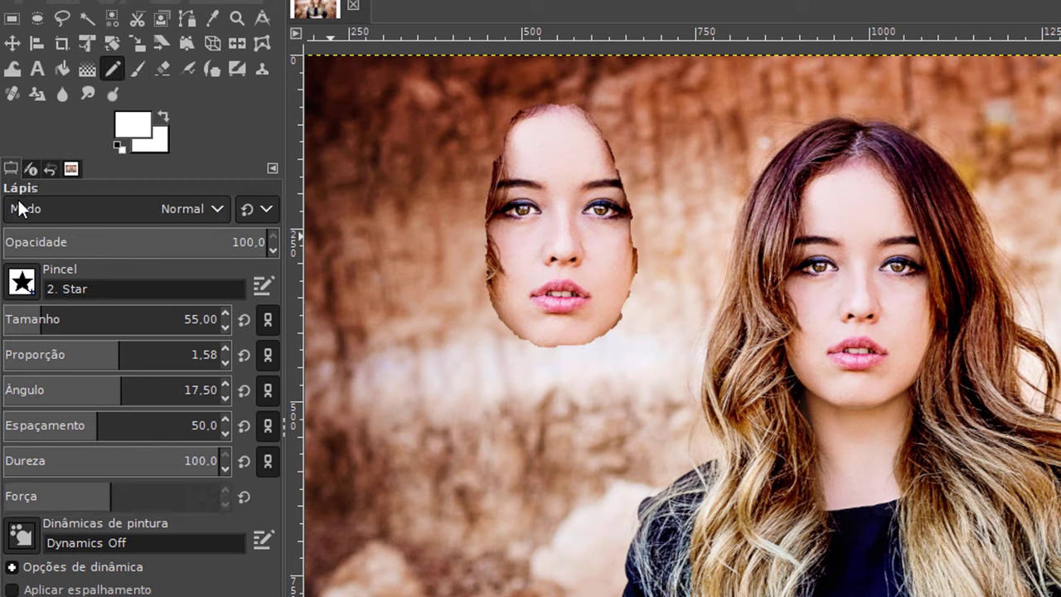
pyautogui.click(137, 70)
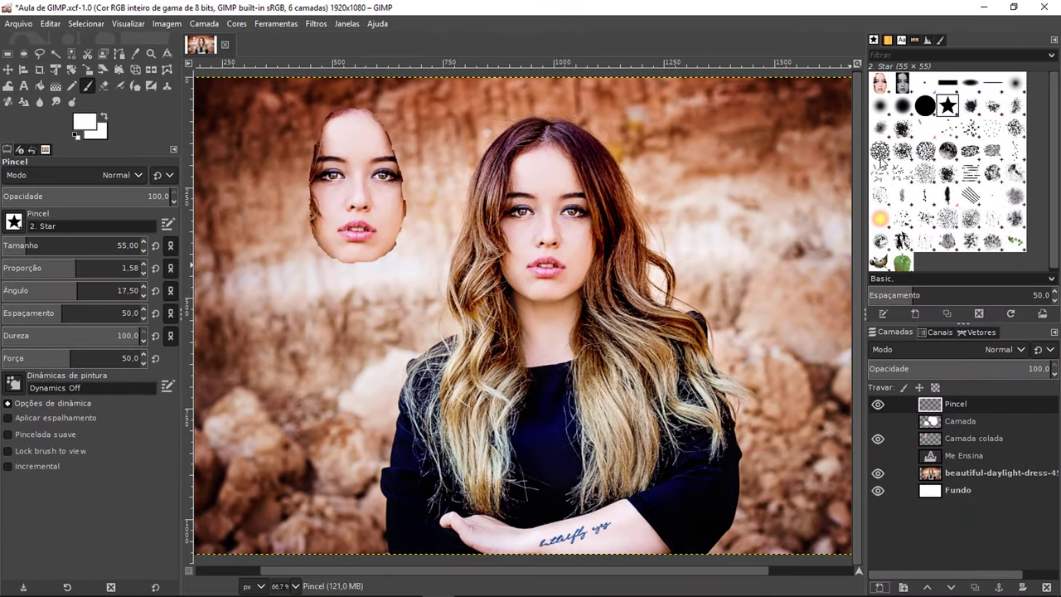
# Choose the Cell 02 brush and set the foreground colour to bright yellow
pyautogui.click(881, 151)
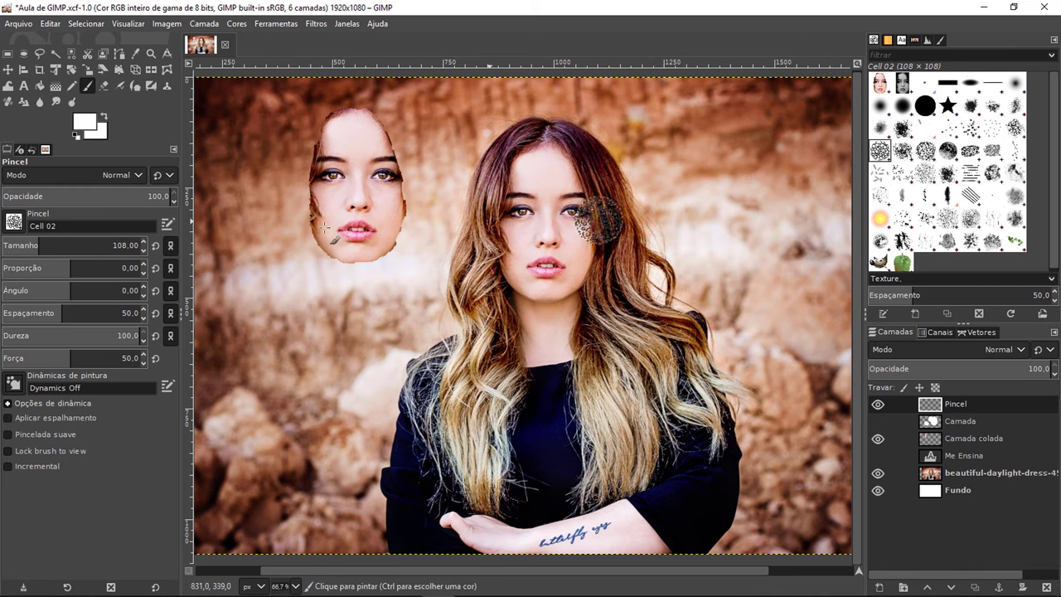
pyautogui.click(91, 124)
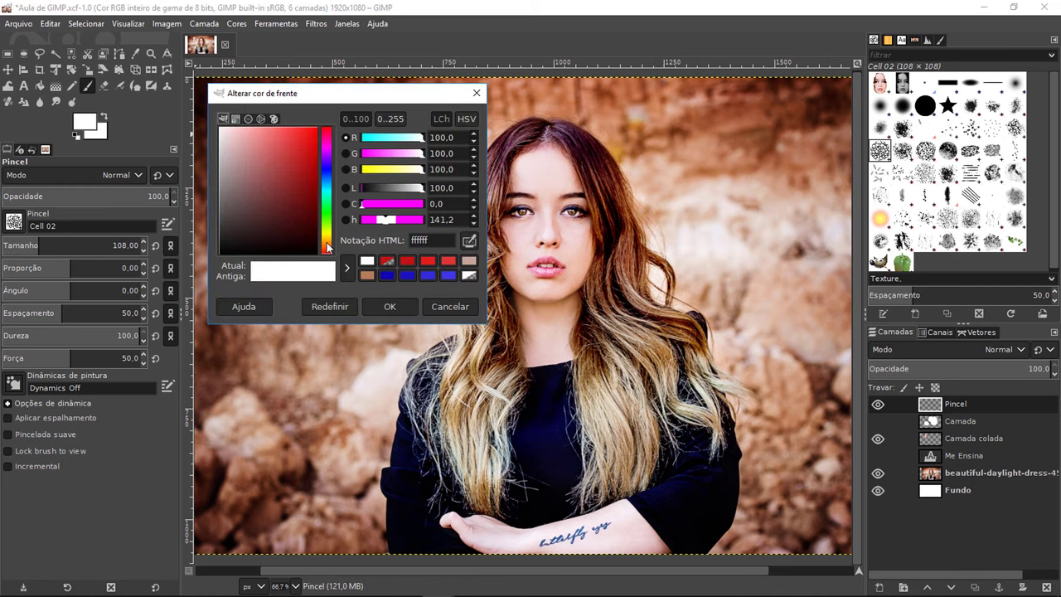
pyautogui.moveTo(330, 240); pyautogui.dragTo(327, 206)
pyautogui.moveTo(282, 174); pyautogui.dragTo(315, 129)
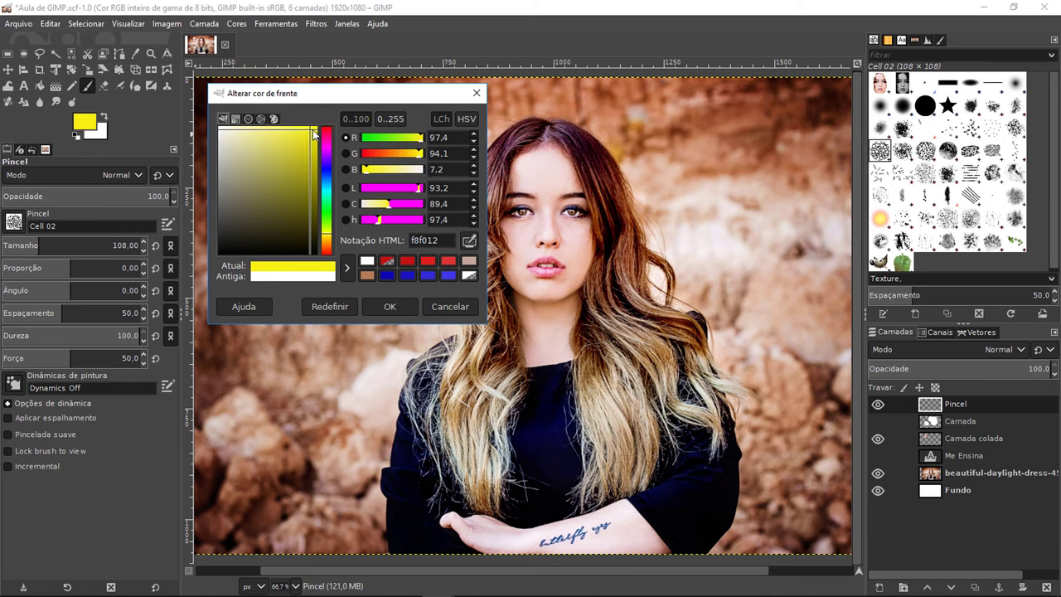
pyautogui.click(390, 307)
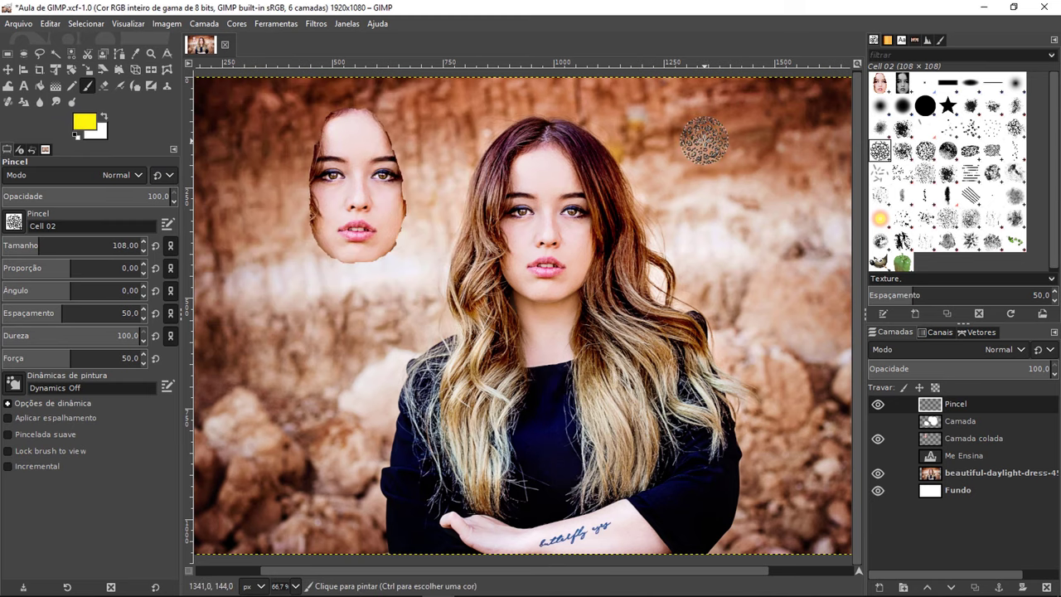
# Paint a yellow U-shaped stroke around the face, then a row of dabs at spacing 150
pyautogui.moveTo(705, 140)
pyautogui.mouseDown()
pyautogui.moveTo(460, 128)
pyautogui.moveTo(718, 183)
pyautogui.mouseUp()
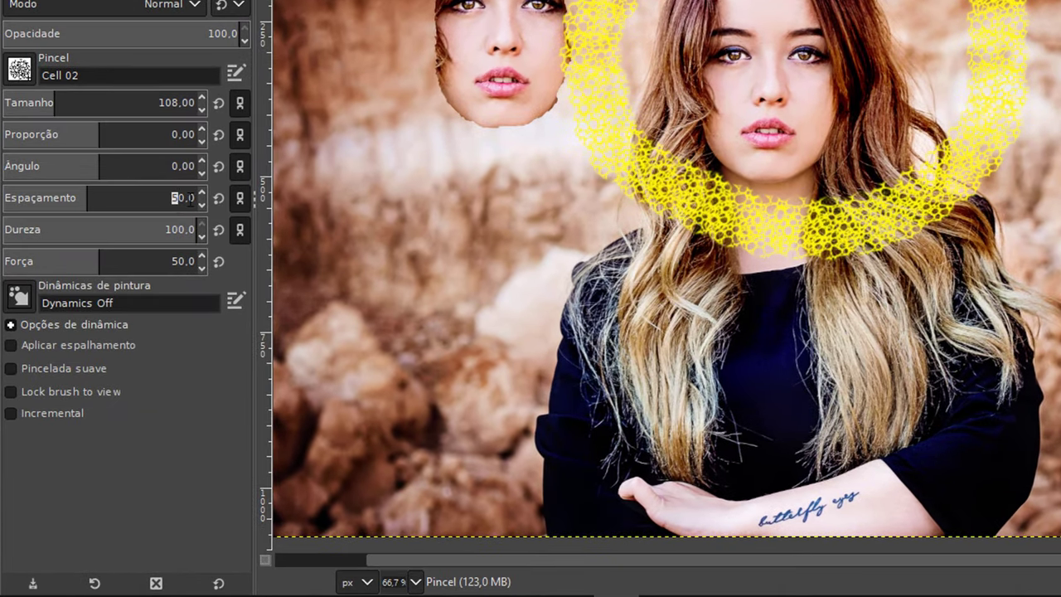
pyautogui.write('1')
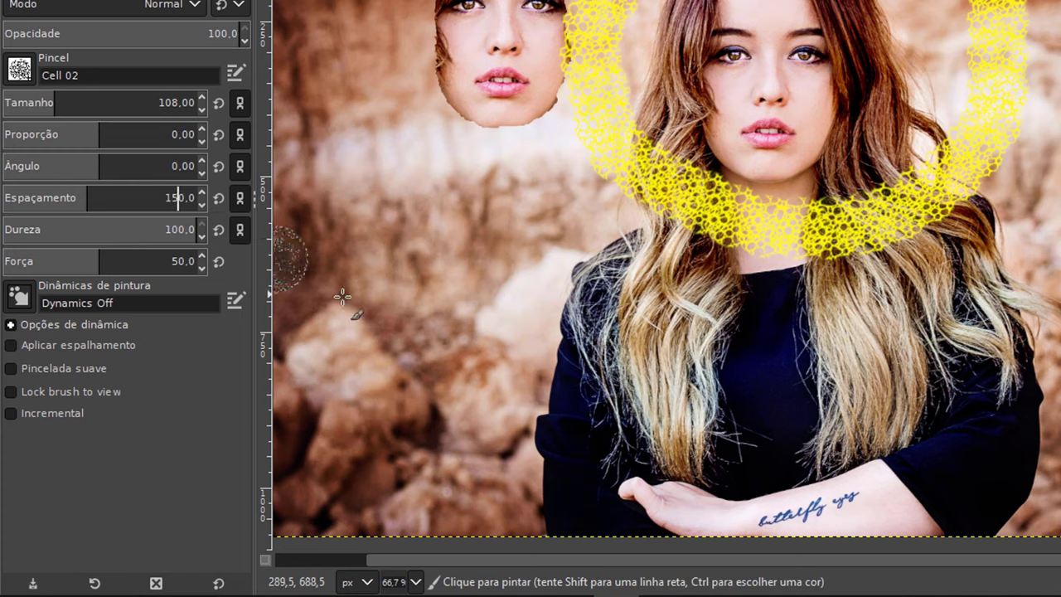
pyautogui.press('Return')
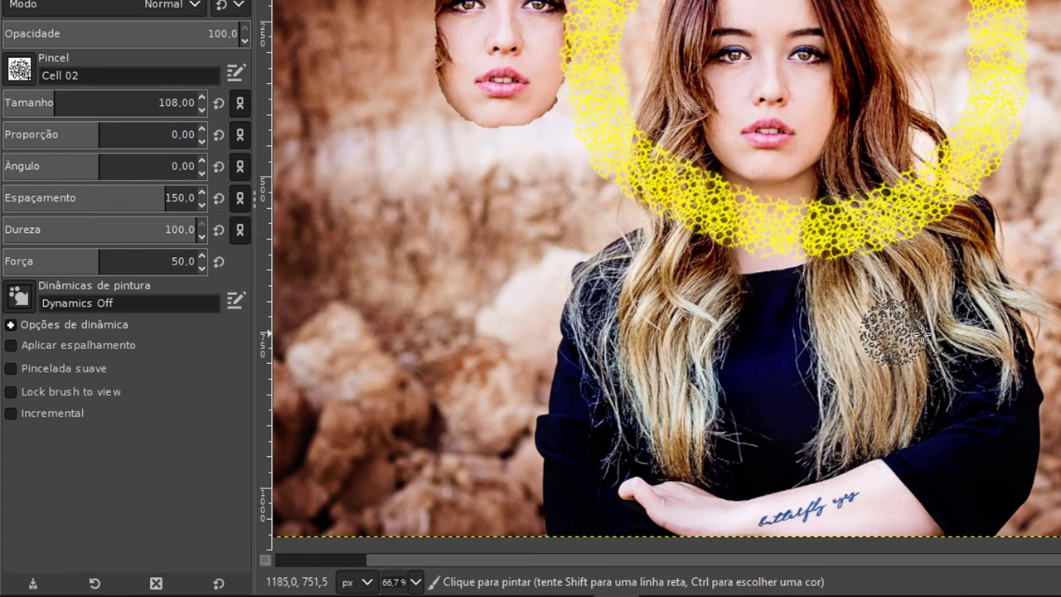
pyautogui.moveTo(955, 351)
pyautogui.mouseDown()
pyautogui.moveTo(452, 354)
pyautogui.moveTo(427, 393)
pyautogui.mouseUp()
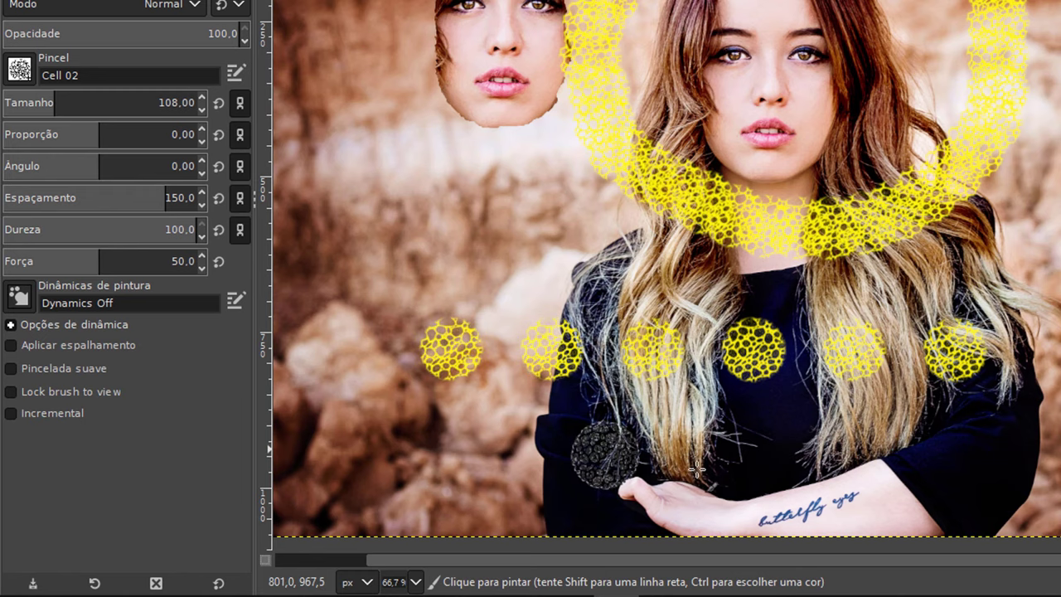
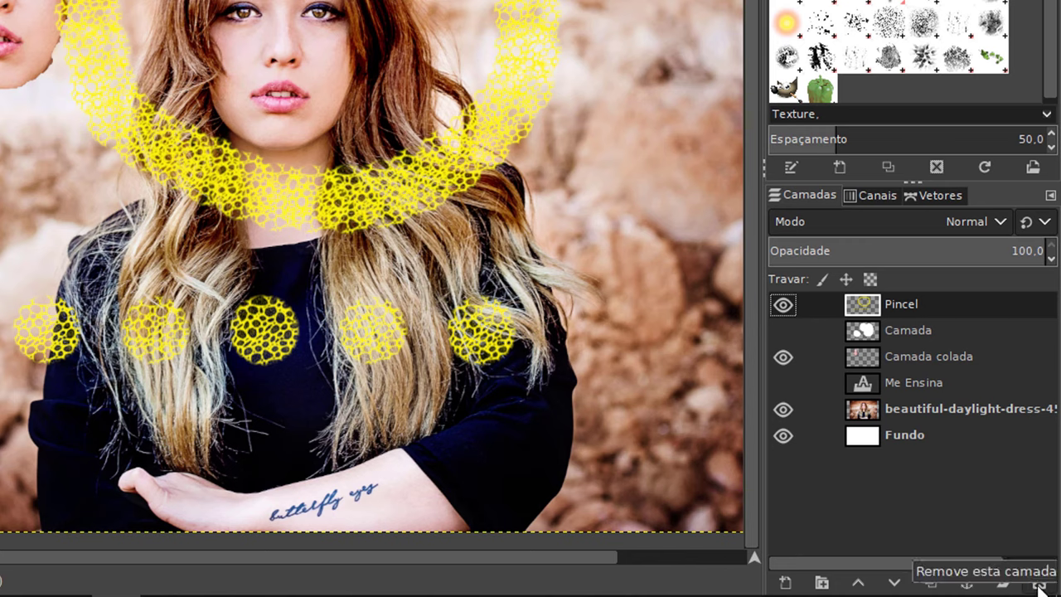
# Delete the Pincel and Camada layers and unhide the red Me Ensina text layer
pyautogui.click(1040, 585)
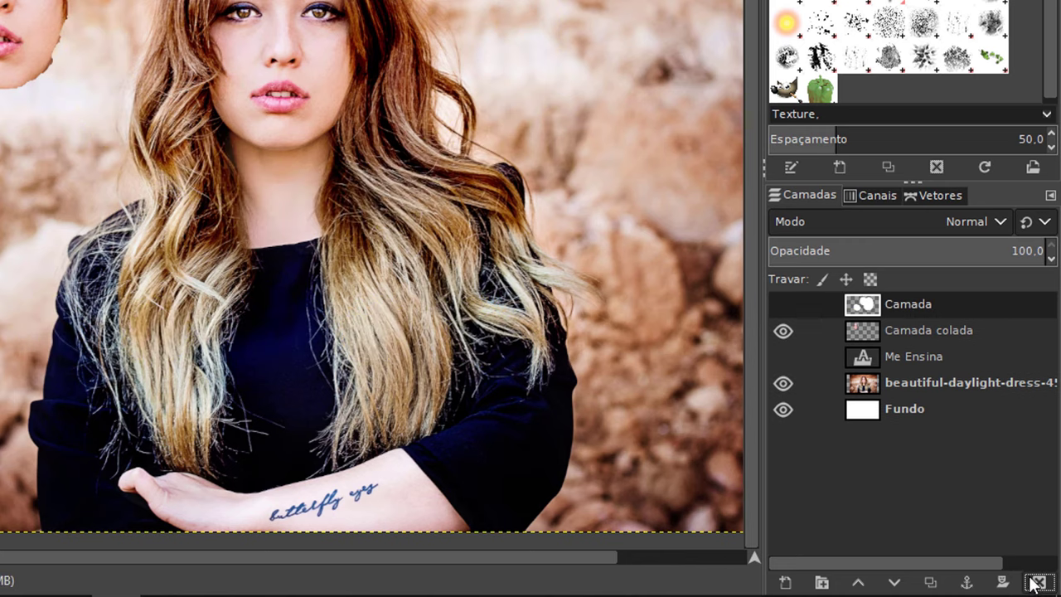
pyautogui.click(784, 304)
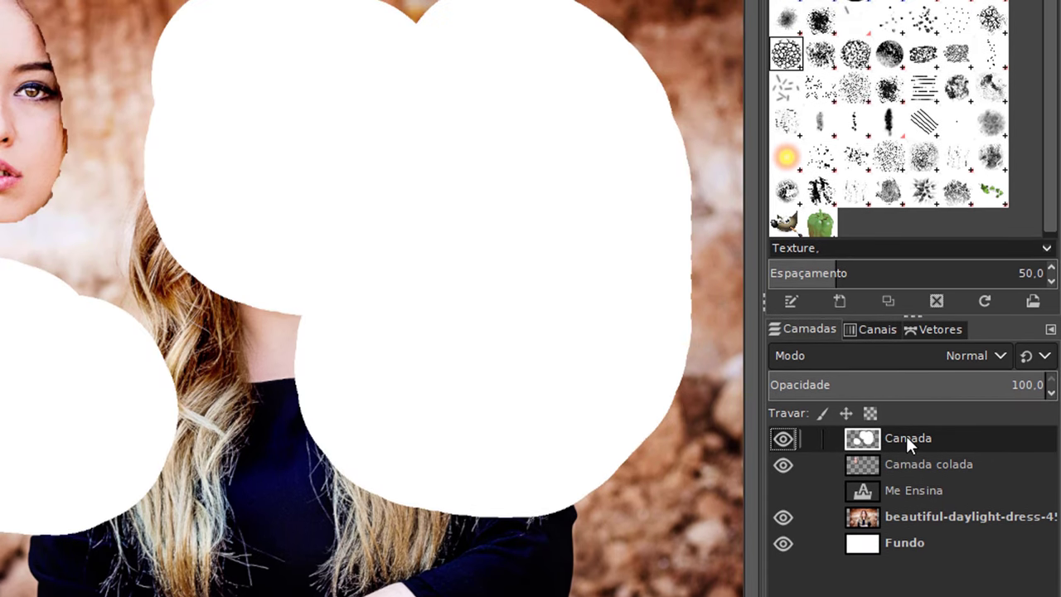
pyautogui.rightClick(906, 436)
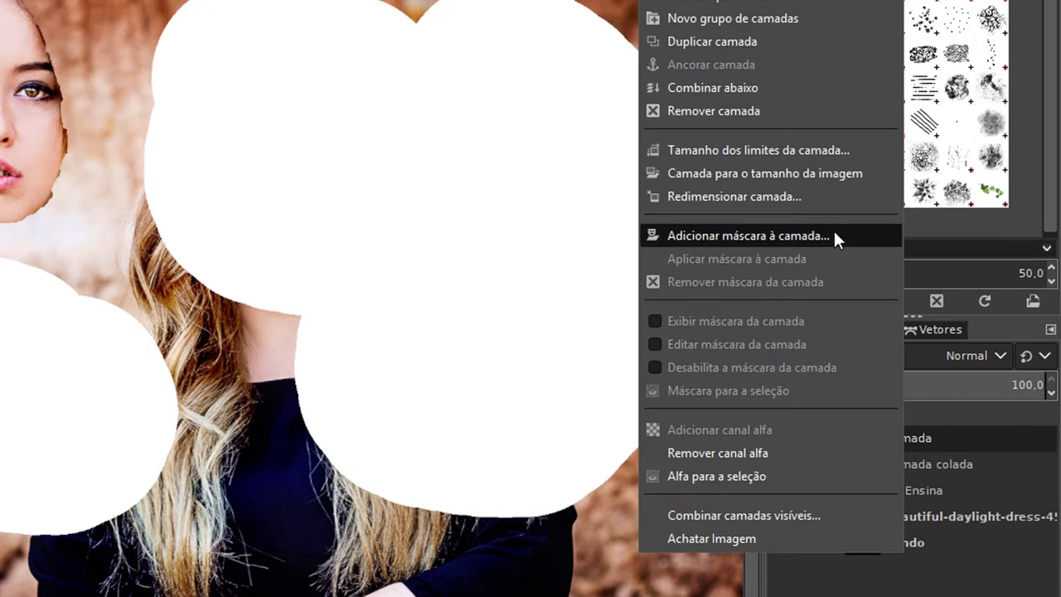
pyautogui.click(755, 112)
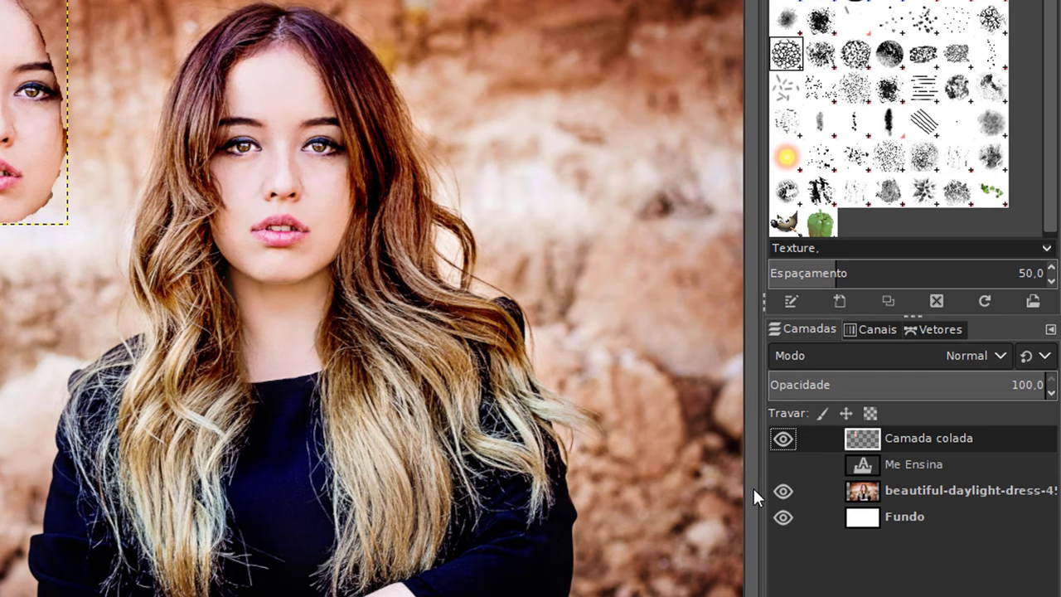
pyautogui.click(785, 466)
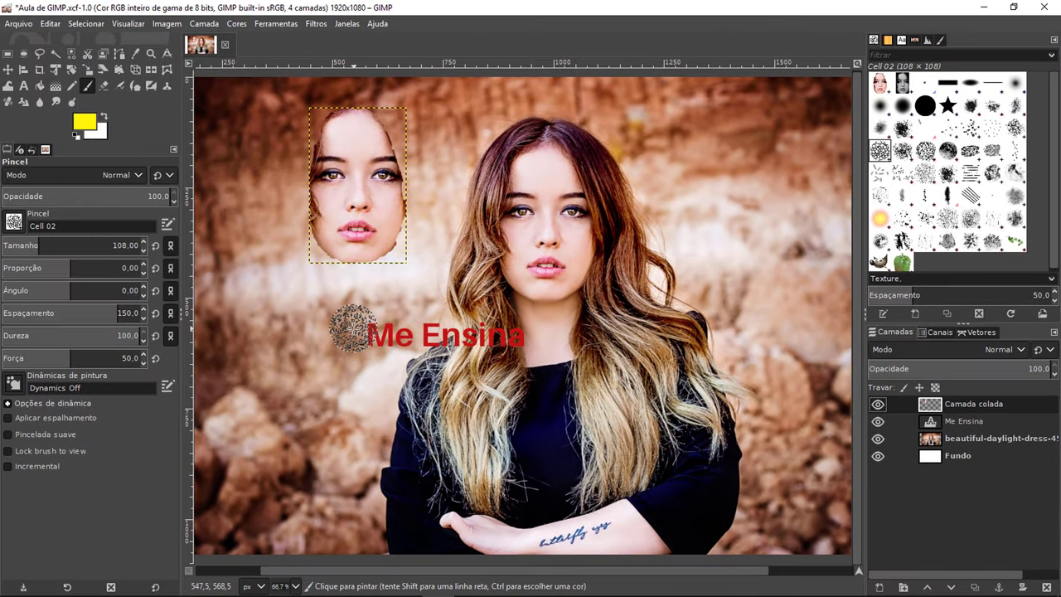
# Enlarge the Me Ensina text from 75 to 150 px
pyautogui.press('a')
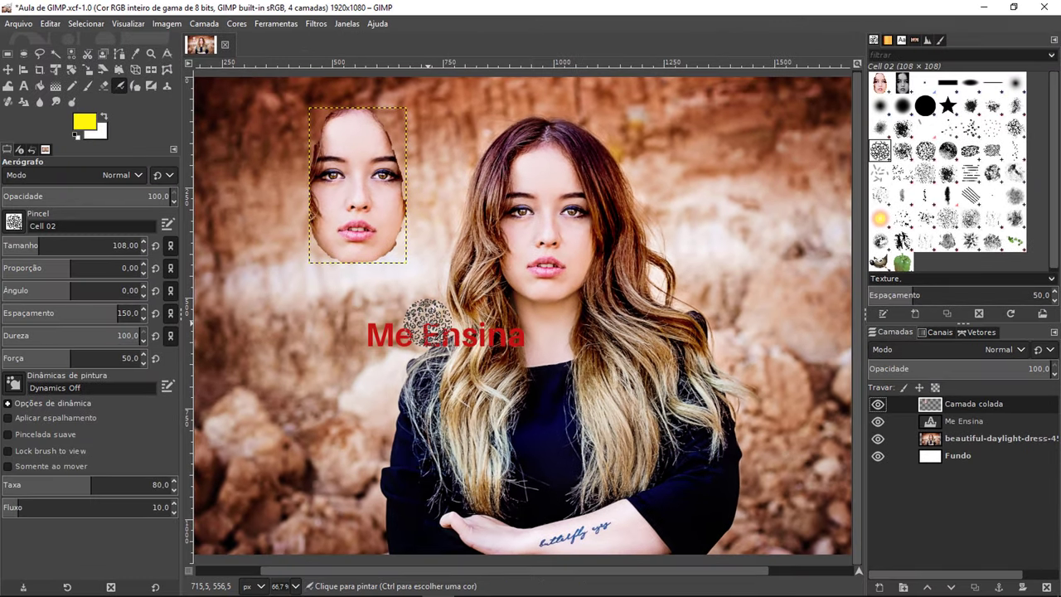
pyautogui.press('t')
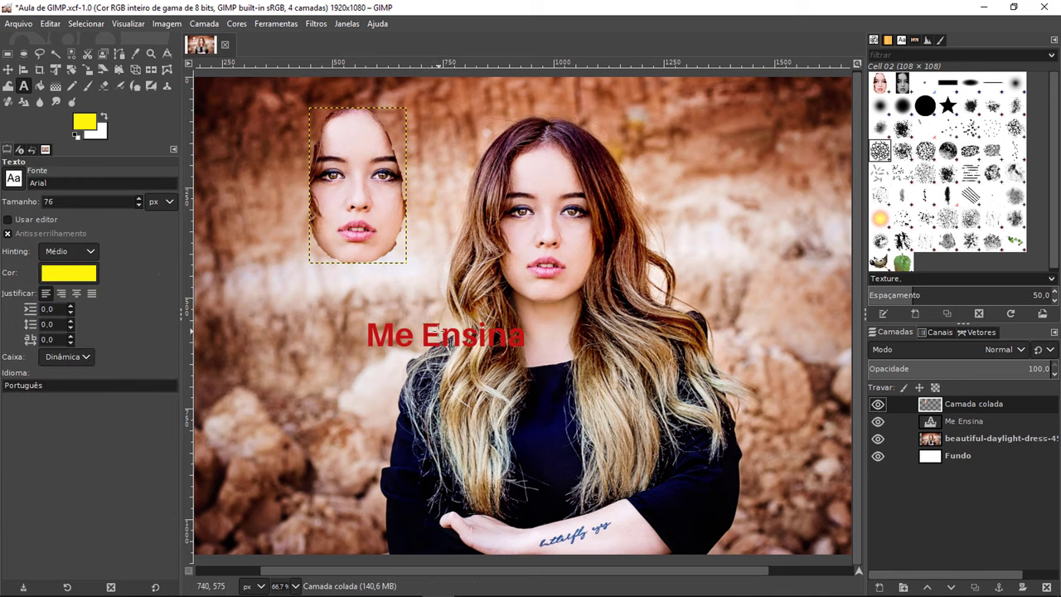
pyautogui.click(438, 333)
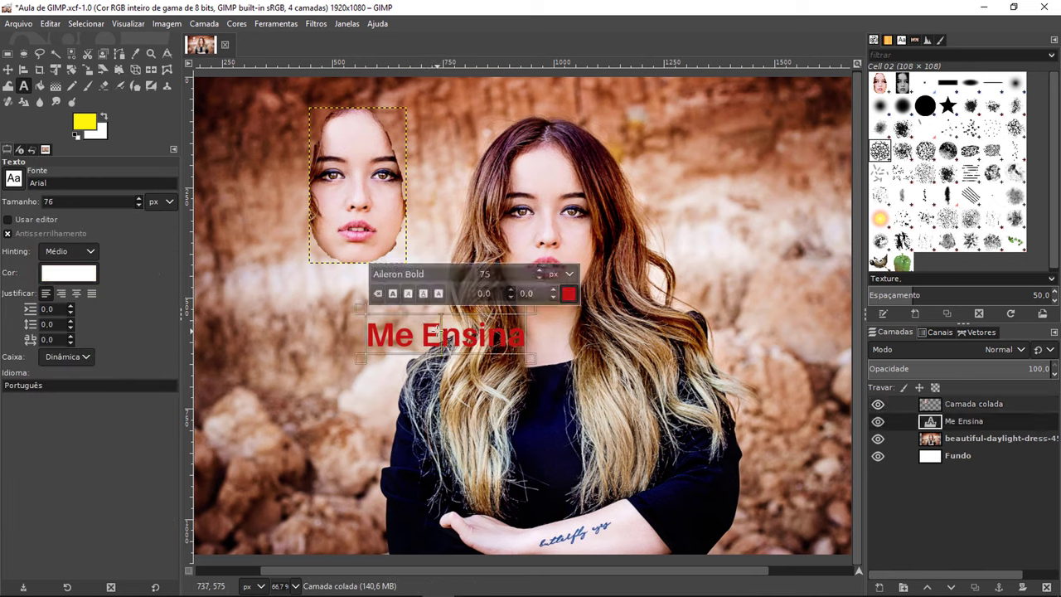
pyautogui.moveTo(379, 331); pyautogui.dragTo(527, 342)
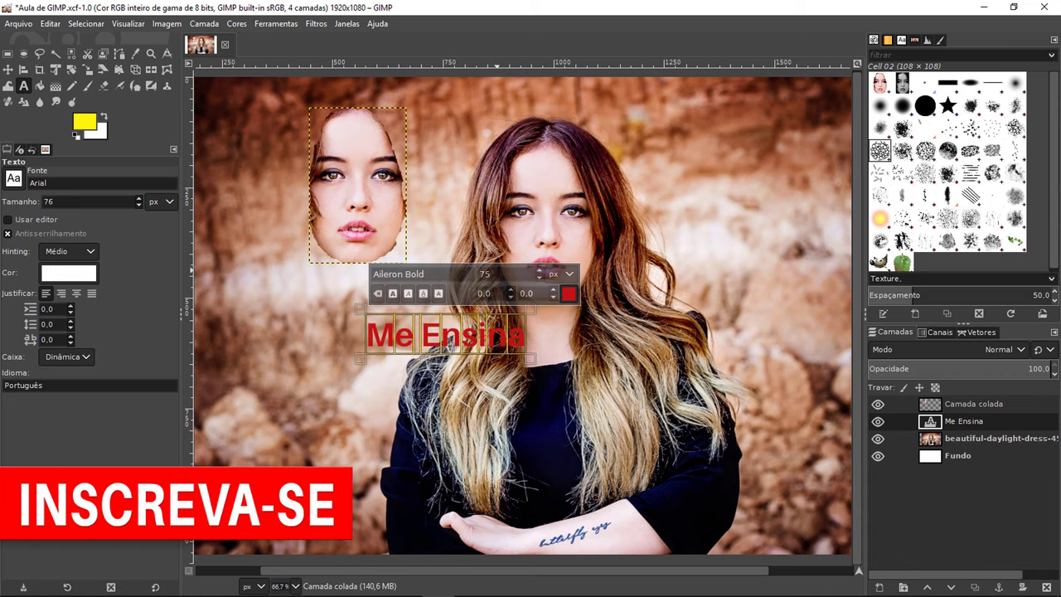
pyautogui.doubleClick(485, 273)
pyautogui.write('150')
pyautogui.press('Return')
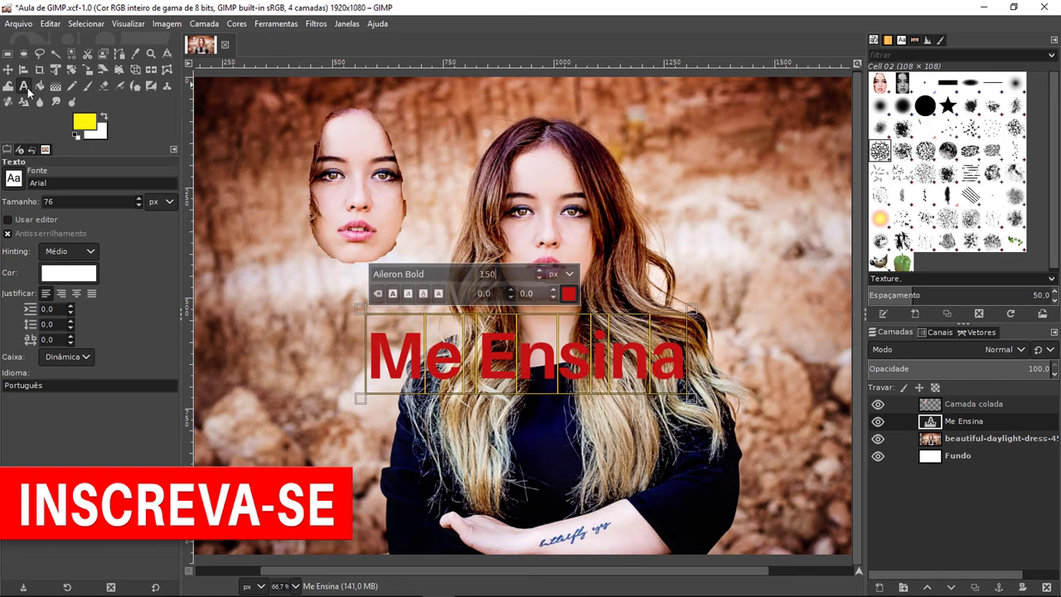
# Move the Me Ensina text layer slightly lower over the portrait
pyautogui.click(8, 69)
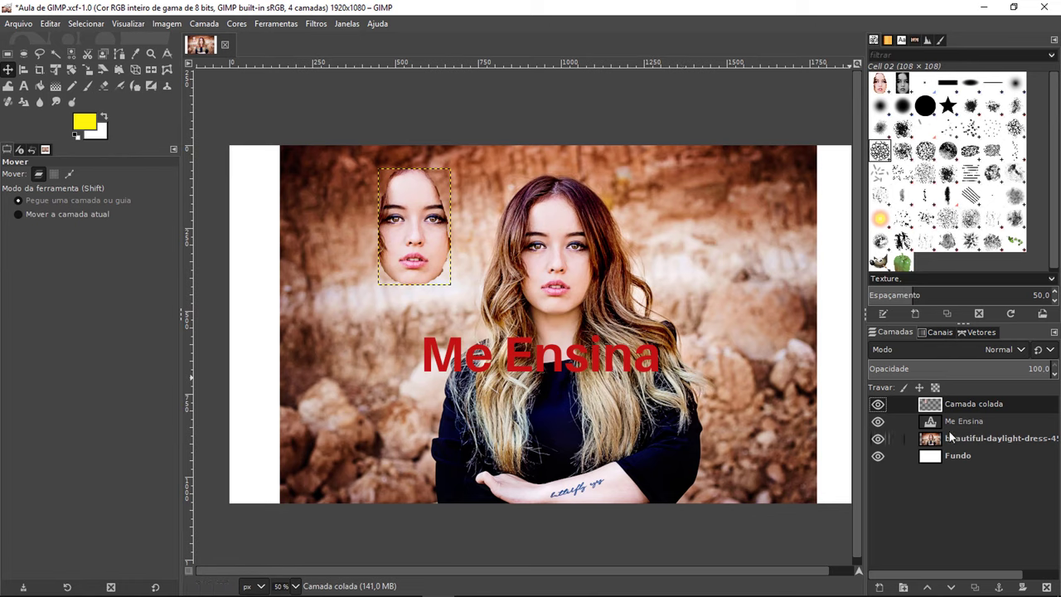
pyautogui.click(962, 421)
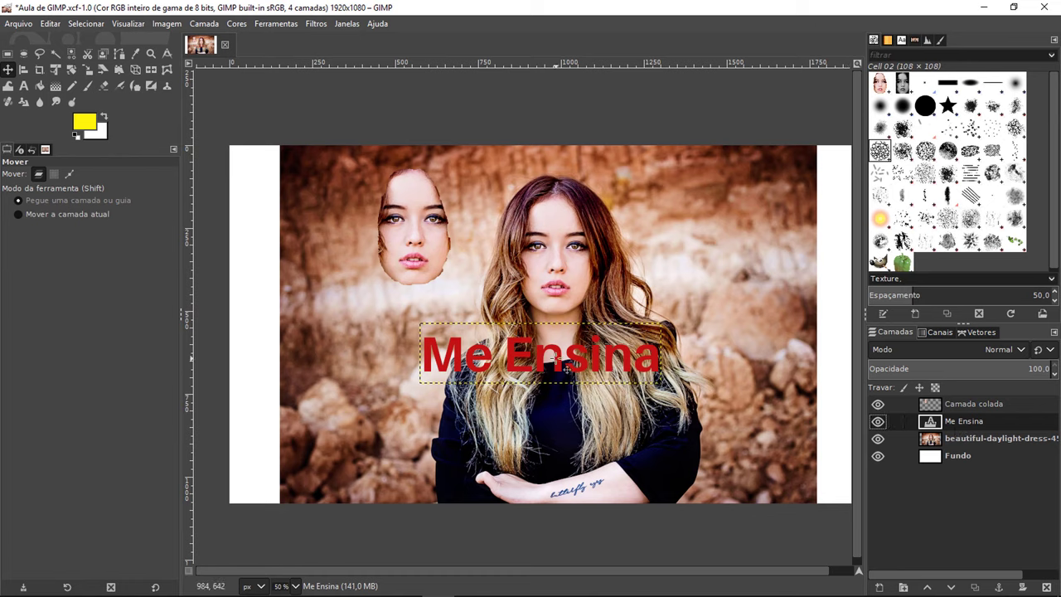
pyautogui.moveTo(556, 368); pyautogui.dragTo(559, 445)
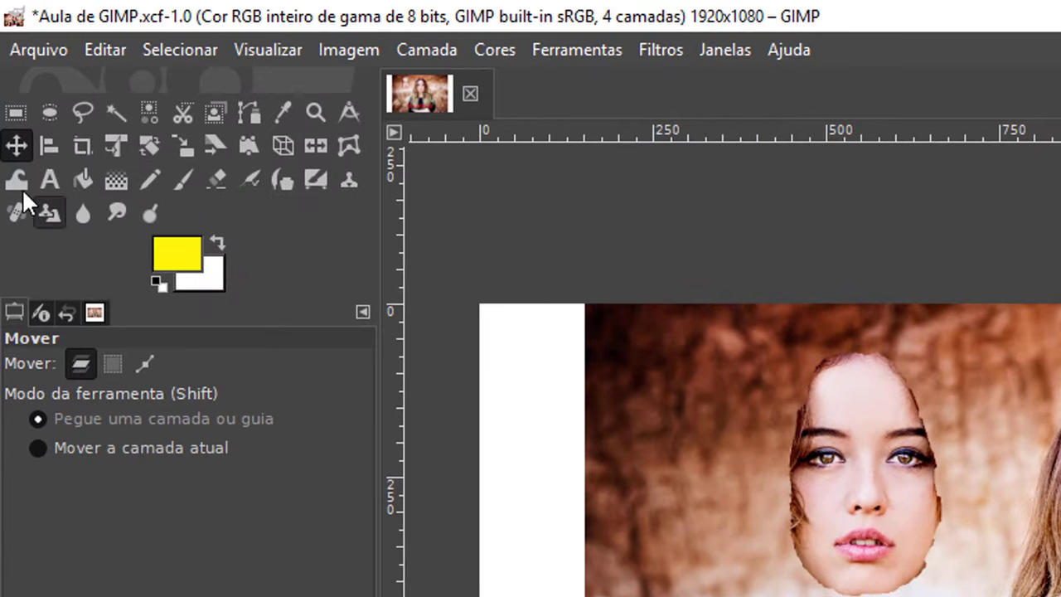
pyautogui.click(13, 110)
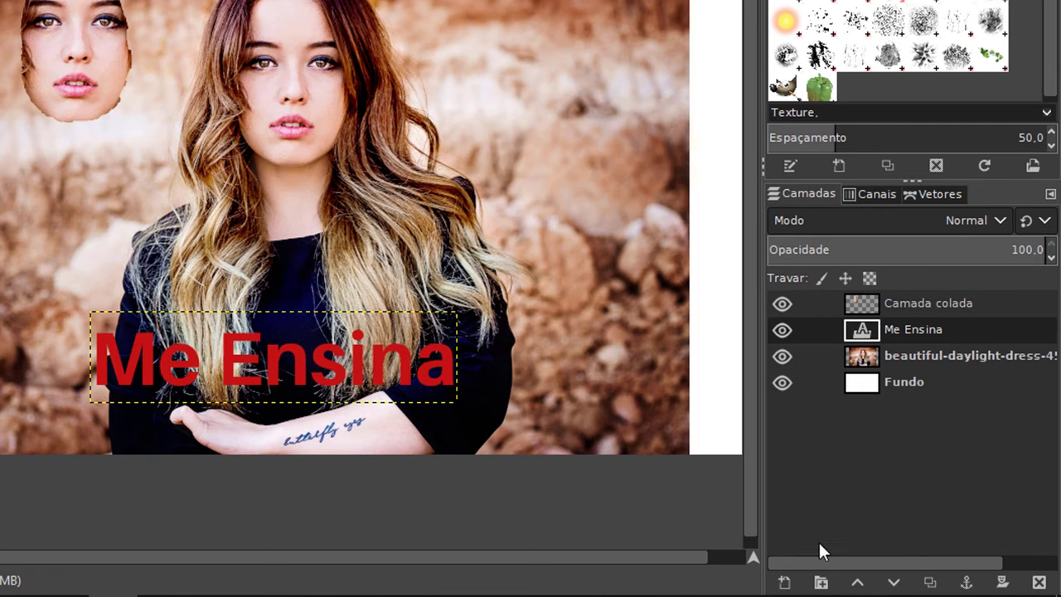
# Add a new transparent layer and select a rectangle around the Me Ensina text
pyautogui.click(784, 583)
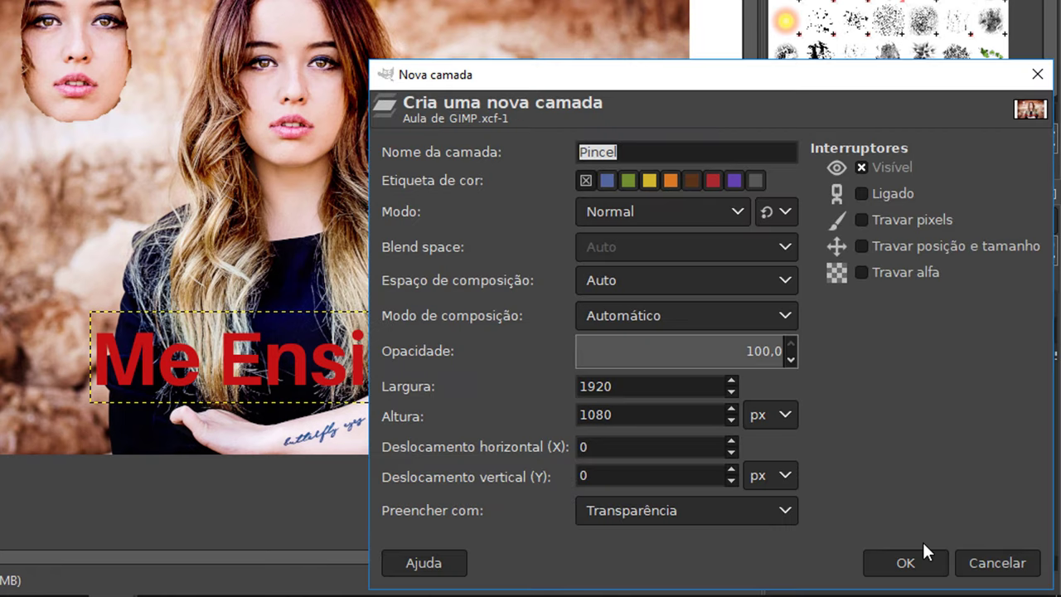
pyautogui.click(907, 562)
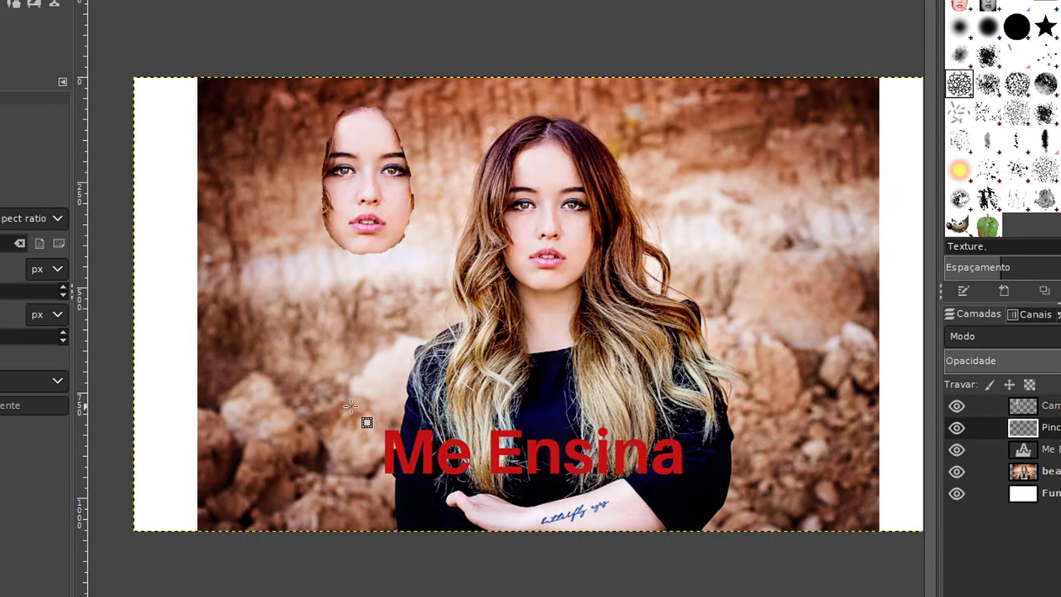
pyautogui.moveTo(352, 406); pyautogui.dragTo(688, 493)
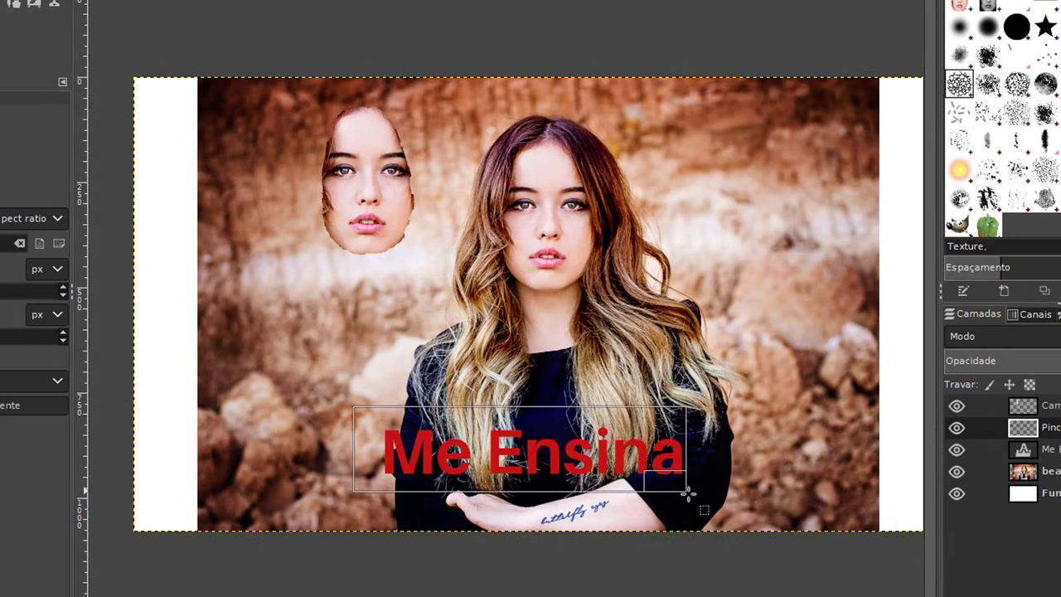
pyautogui.moveTo(688, 493); pyautogui.dragTo(721, 502)
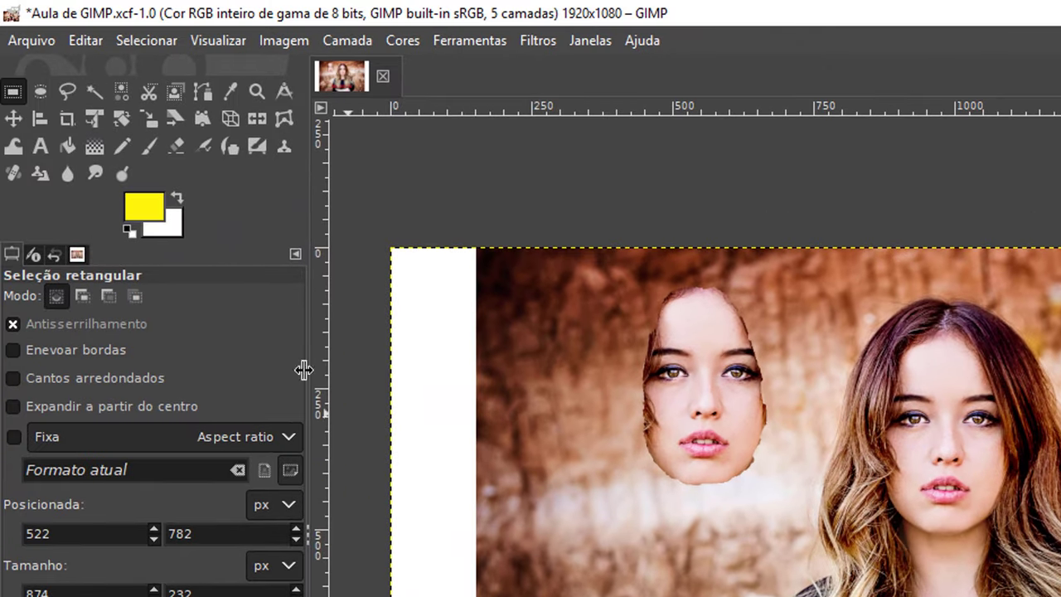
# Change the foreground colour from yellow fef50c to light grey eeeeee
pyautogui.click(70, 146)
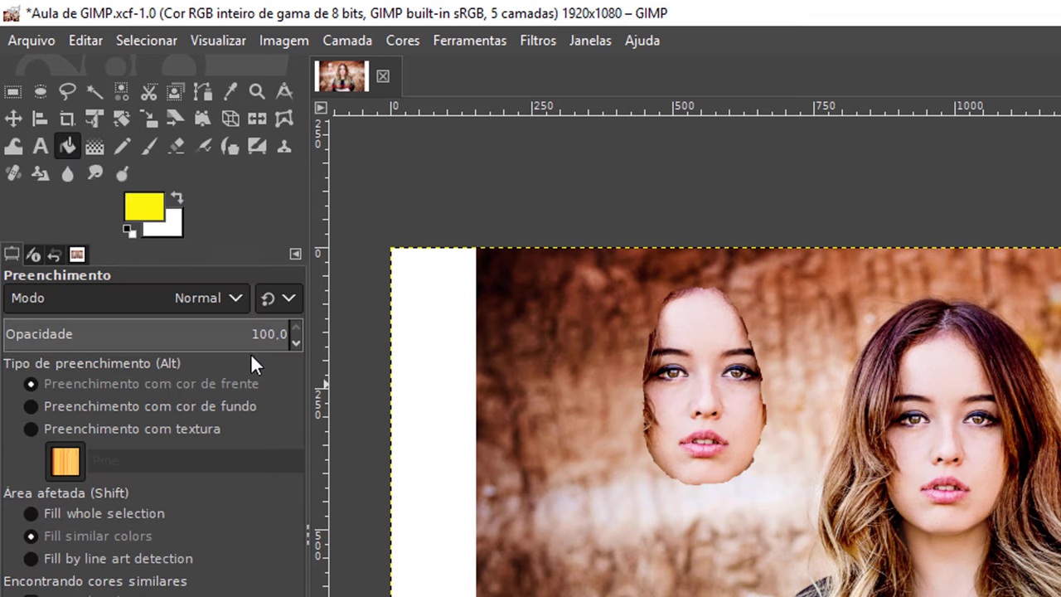
pyautogui.click(149, 211)
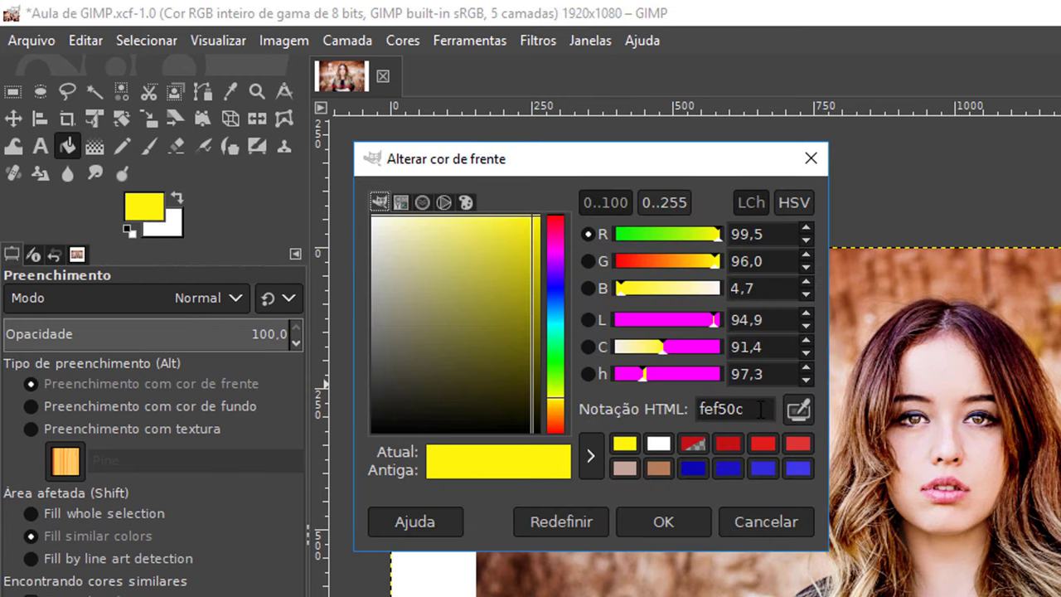
pyautogui.moveTo(761, 410); pyautogui.dragTo(692, 414)
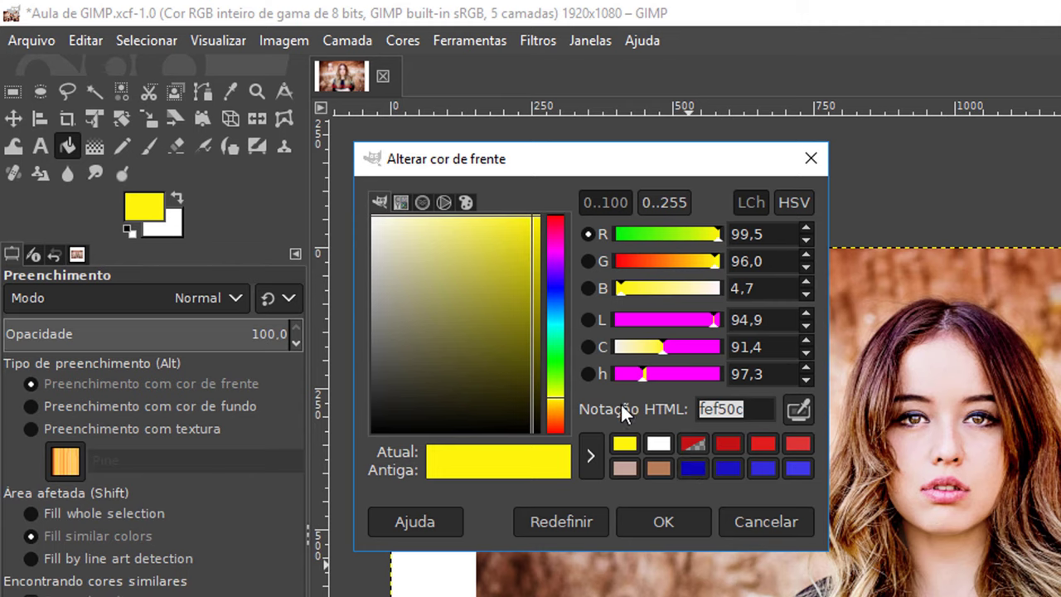
pyautogui.moveTo(381, 276); pyautogui.dragTo(367, 230)
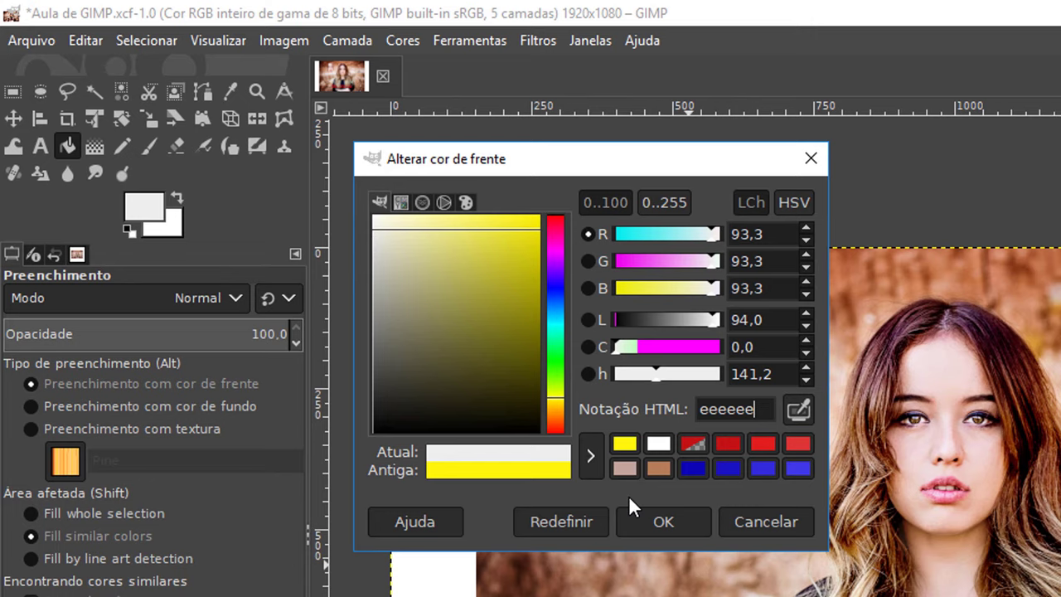
pyautogui.click(659, 528)
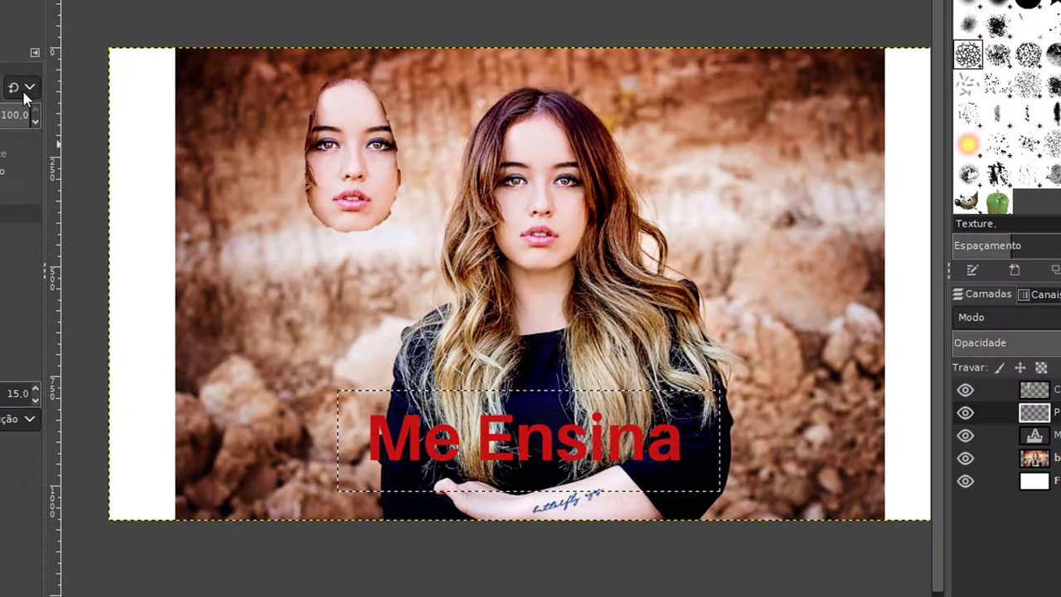
# Fill the rectangle with light grey on a layer renamed Retangulo, then deselect
pyautogui.click(348, 411)
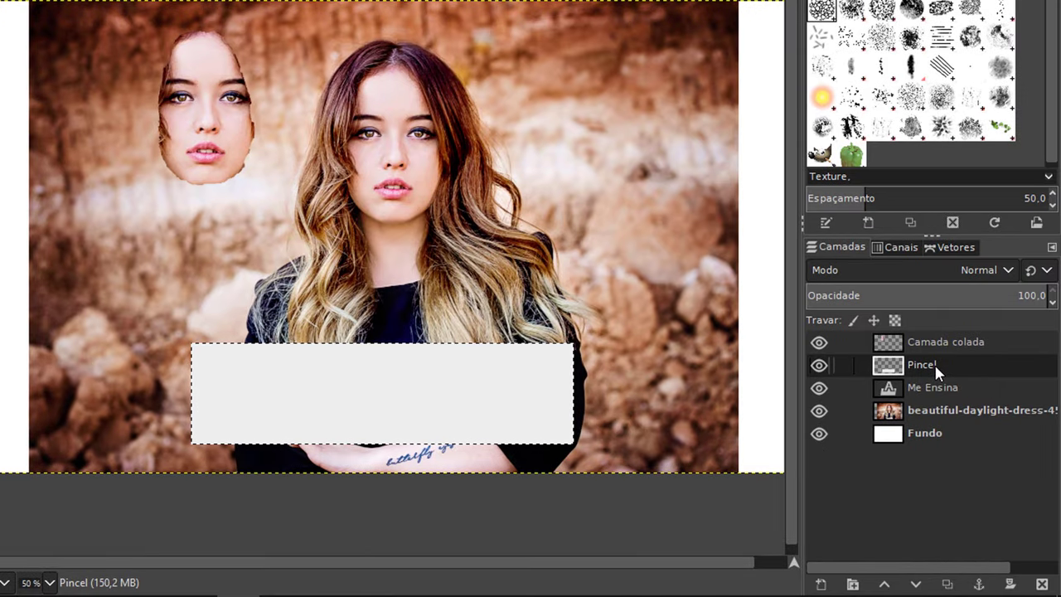
pyautogui.doubleClick(934, 368)
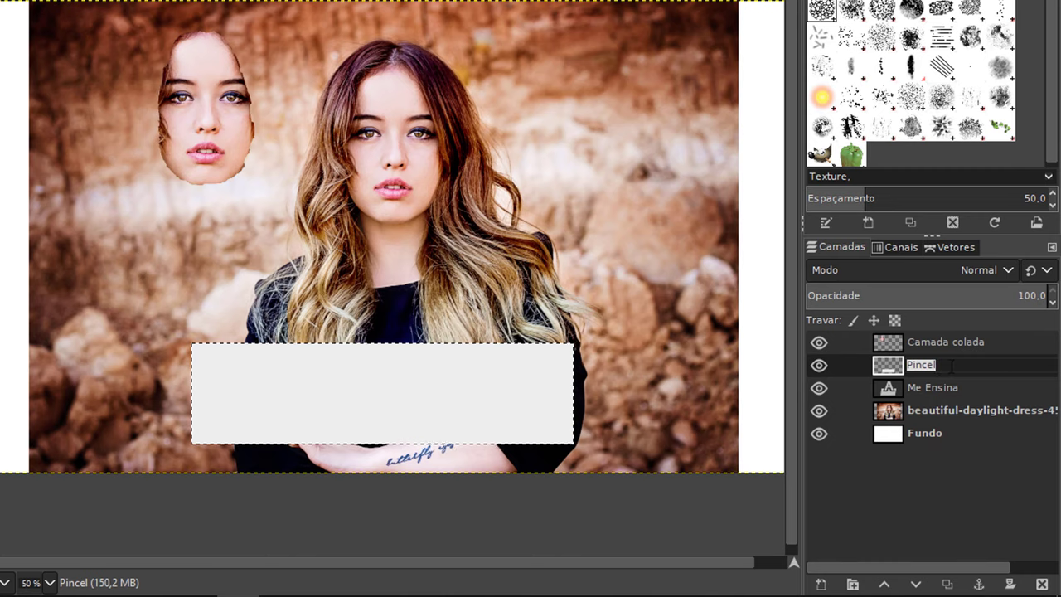
pyautogui.write('Retangul')
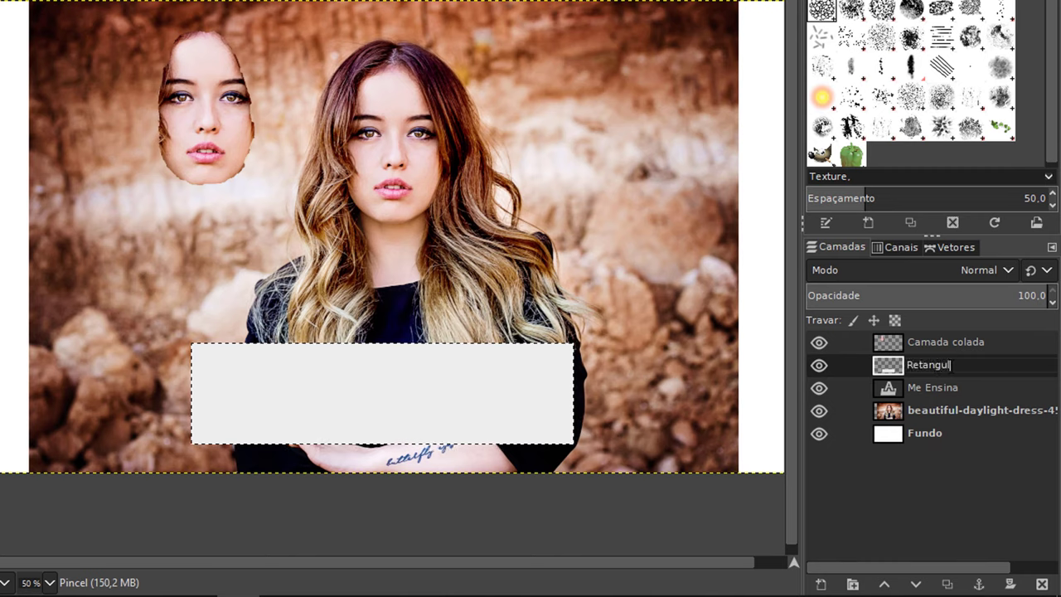
pyautogui.write('o')
pyautogui.press('Return')
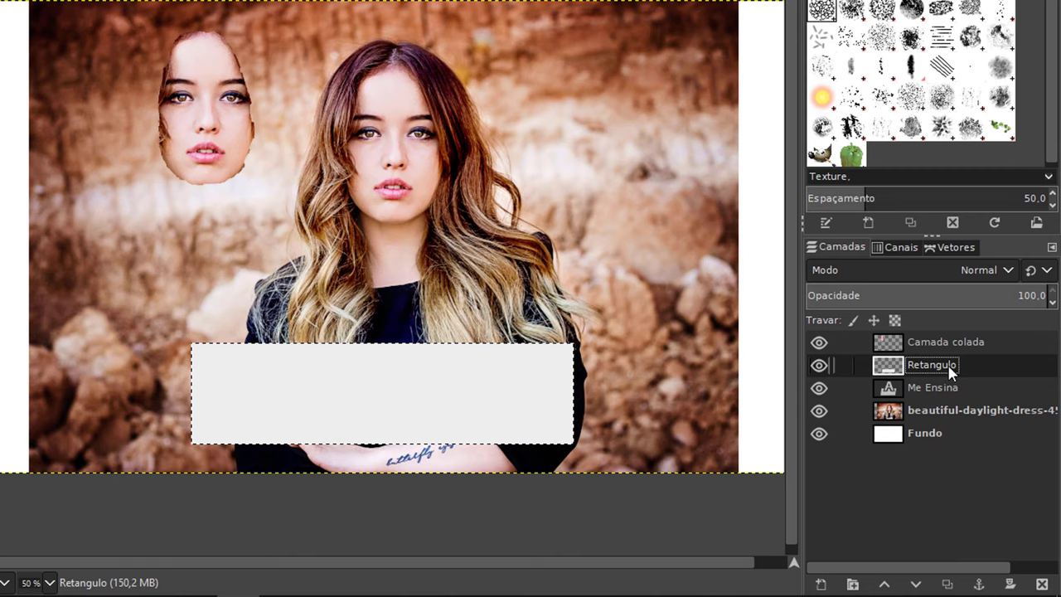
pyautogui.click(677, 436)
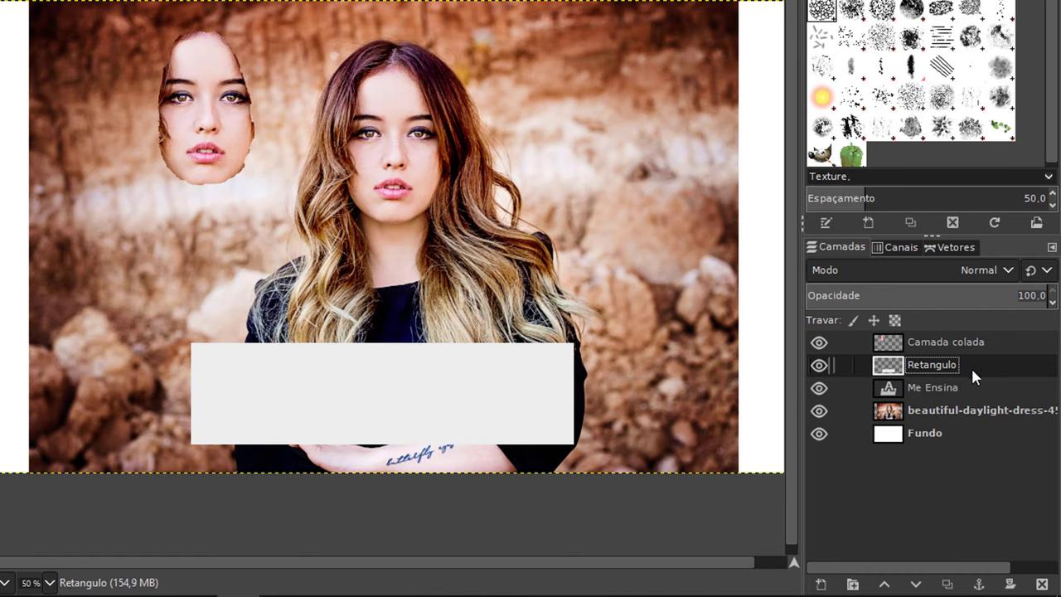
# Lower Retangulo beneath the Me Ensina layer and bring the Layers panel back into the dock
pyautogui.click(922, 585)
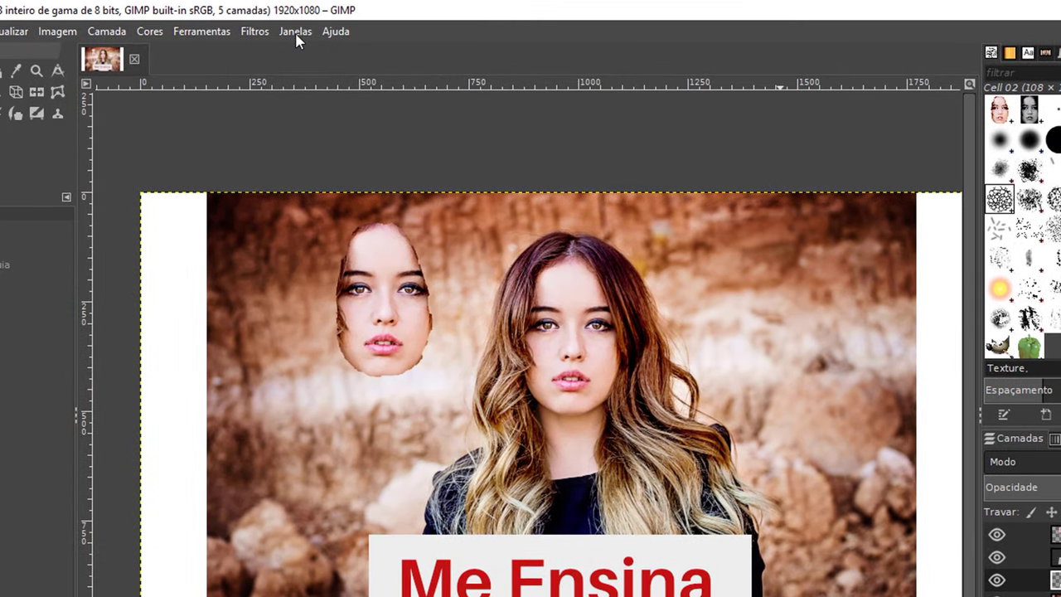
pyautogui.click(296, 33)
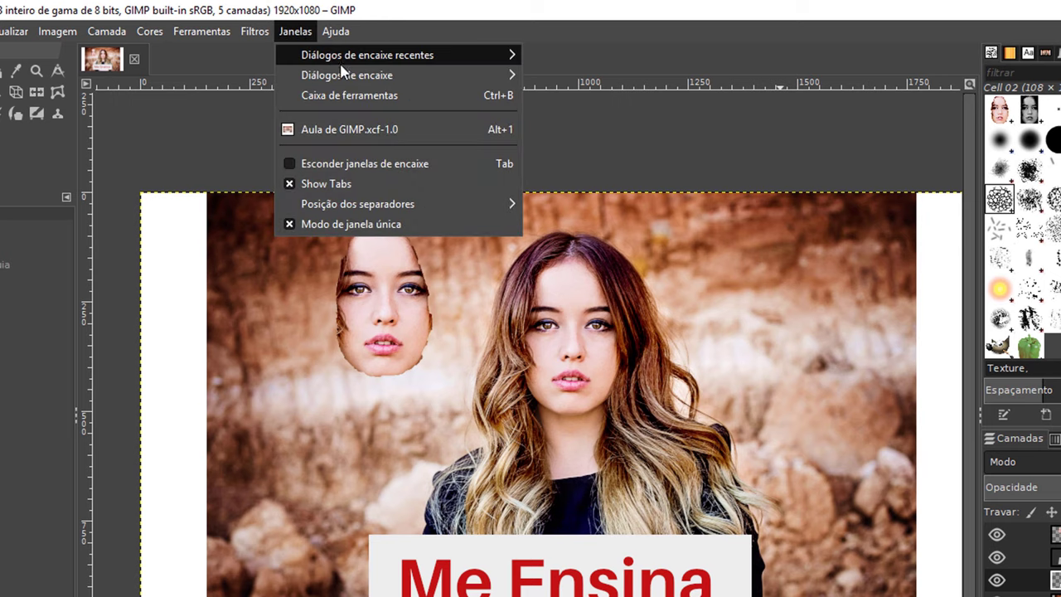
pyautogui.moveTo(346, 74)
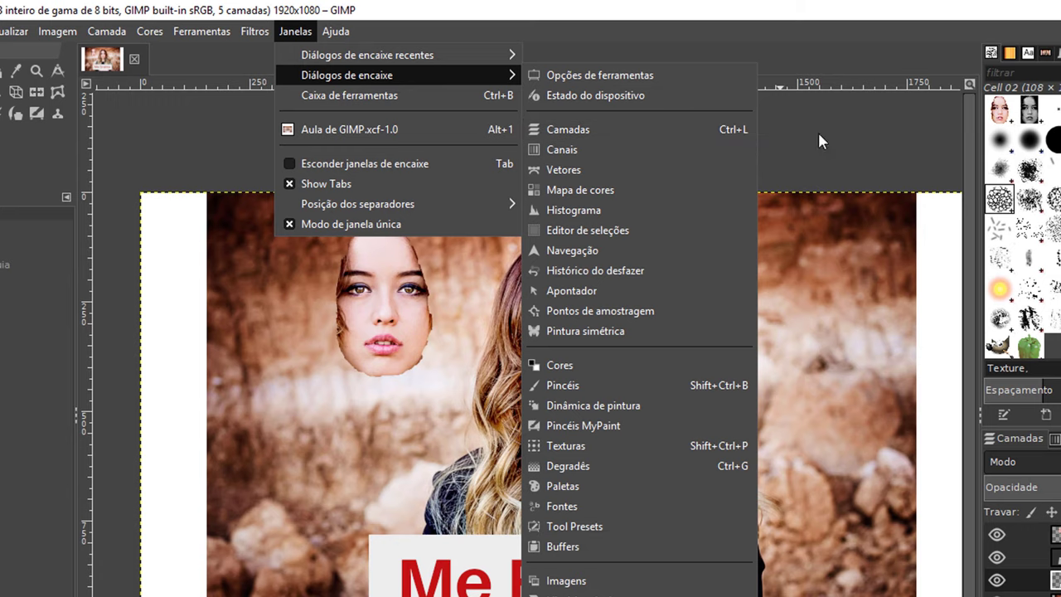
pyautogui.click(821, 139)
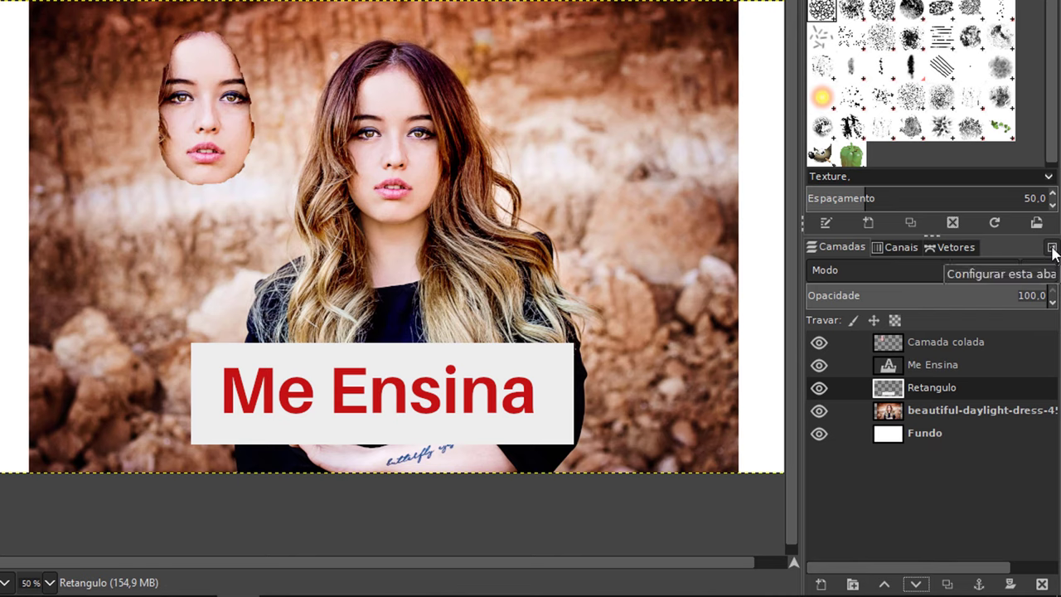
pyautogui.click(1051, 248)
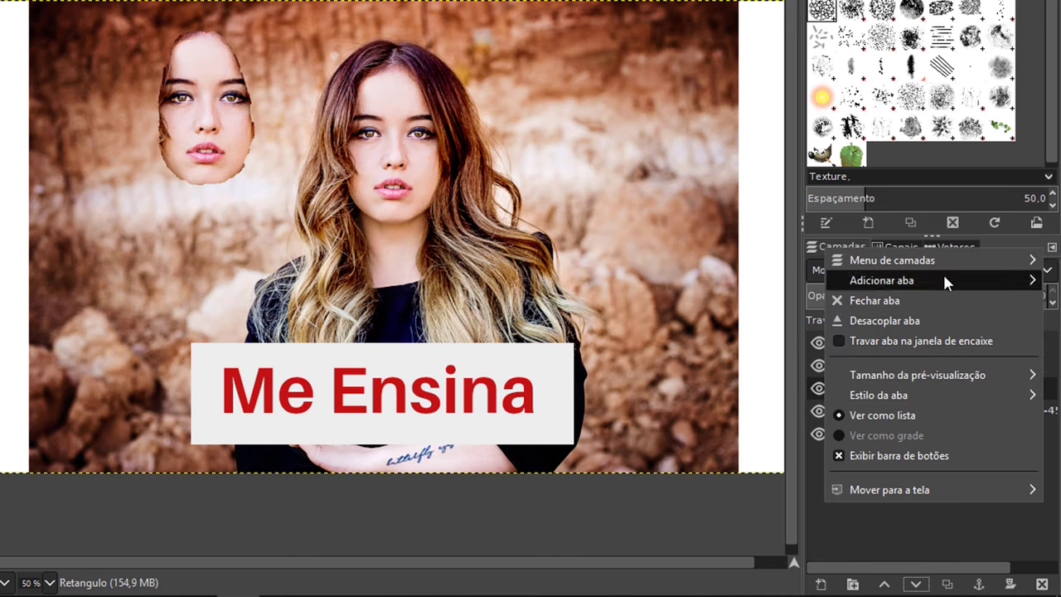
pyautogui.moveTo(882, 281)
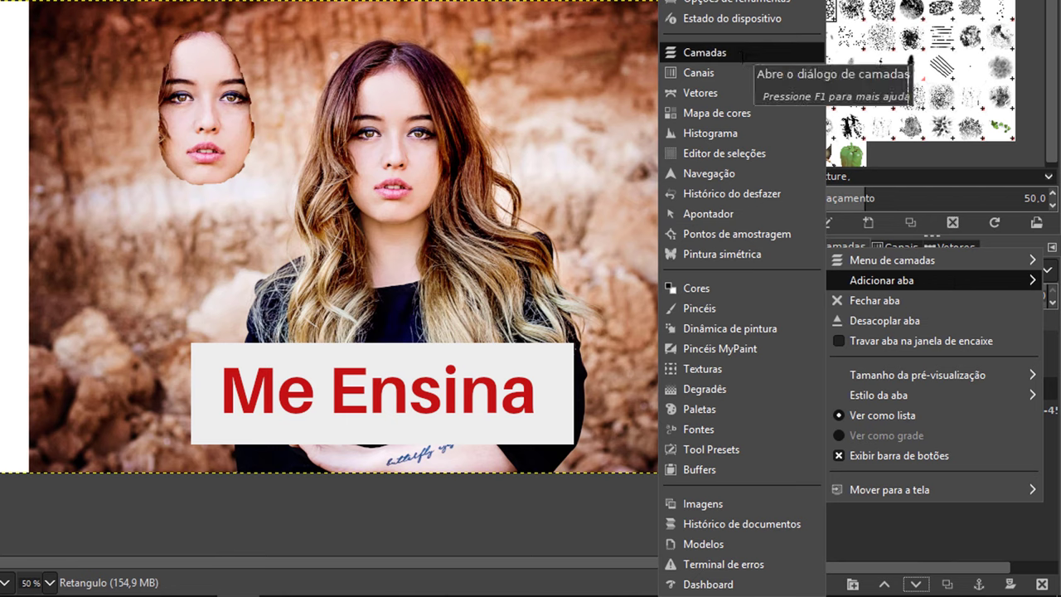
pyautogui.click(740, 53)
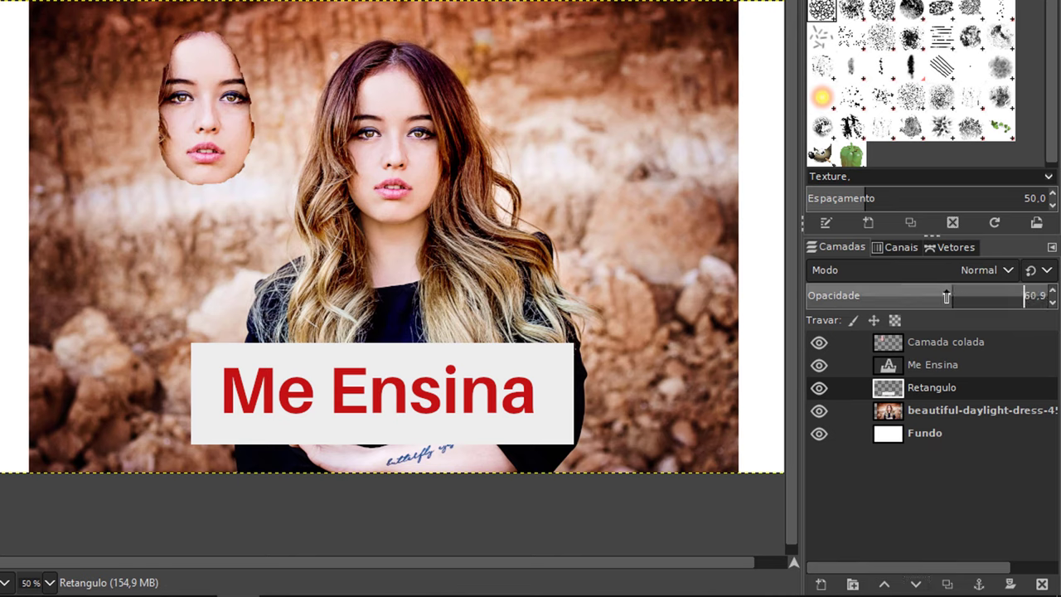
# Set Retangulo opacity to about 50.4 and Camada colada opacity to 53.6
pyautogui.moveTo(977, 296)
pyautogui.mouseDown()
pyautogui.moveTo(911, 297)
pyautogui.moveTo(988, 296)
pyautogui.moveTo(928, 296)
pyautogui.mouseUp()
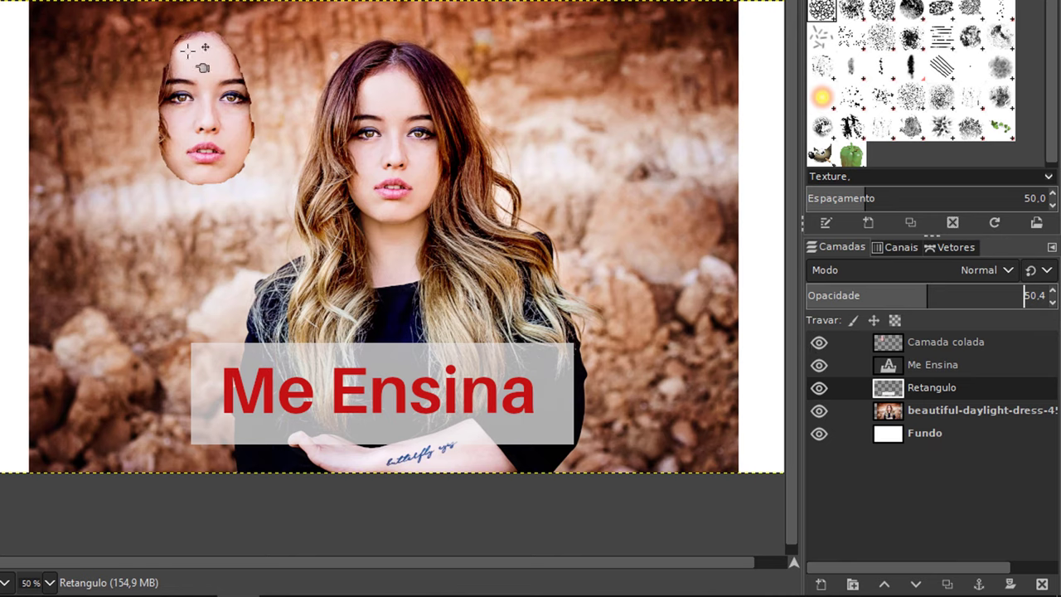
pyautogui.click(925, 342)
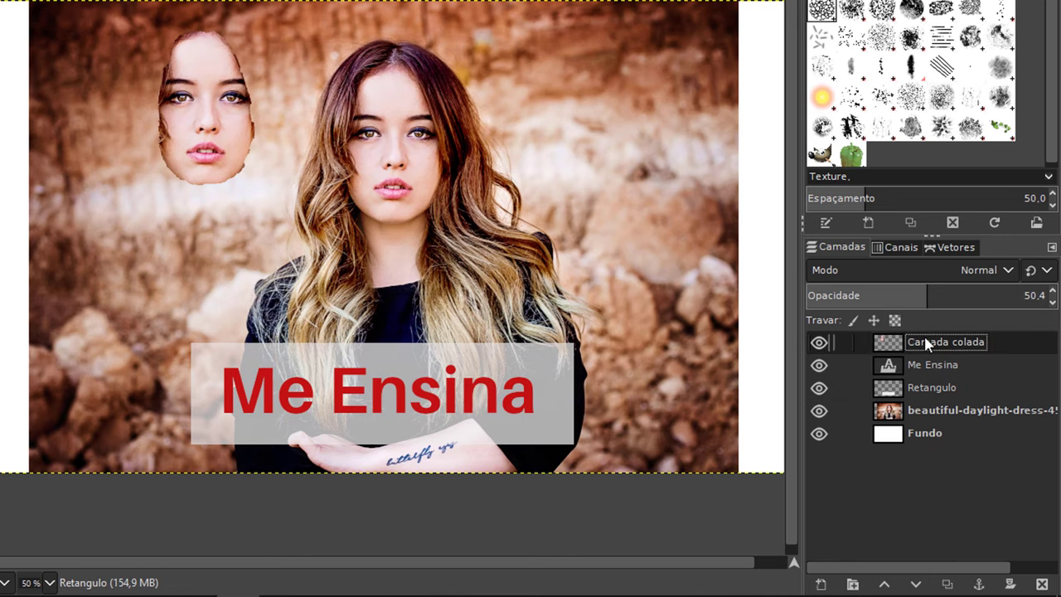
pyautogui.doubleClick(1005, 295)
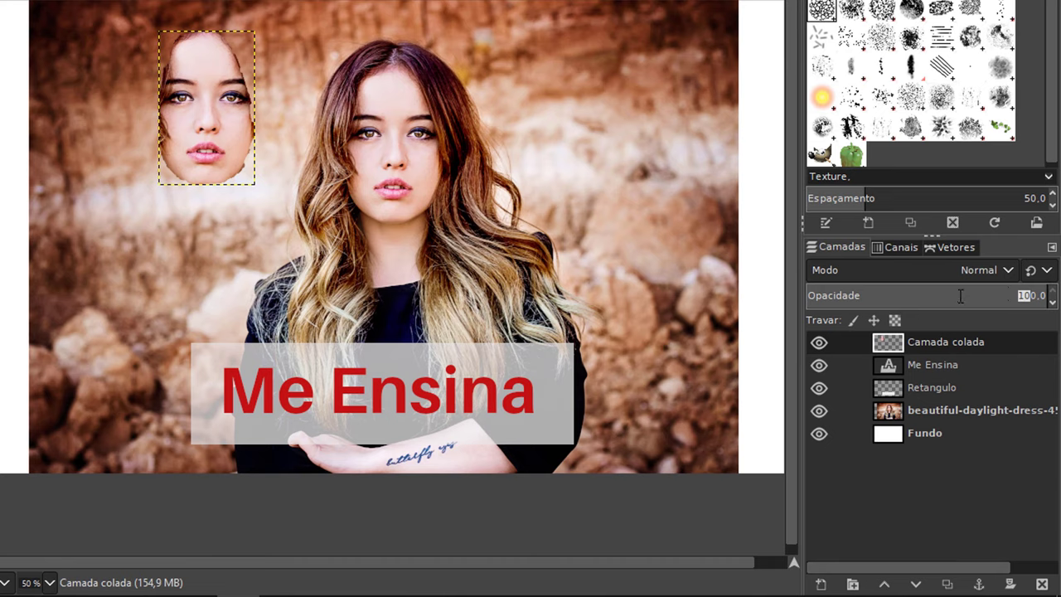
pyautogui.moveTo(961, 296); pyautogui.dragTo(936, 302)
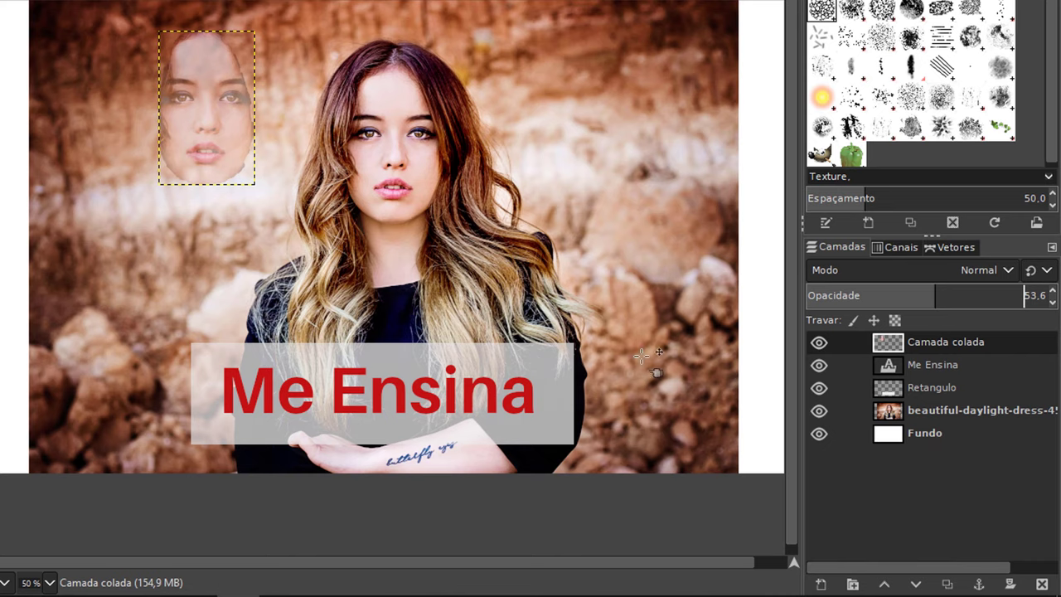
# Select the beautiful-daylight-dress photo layer and zoom in to 100% on the woman's face
pyautogui.click(959, 408)
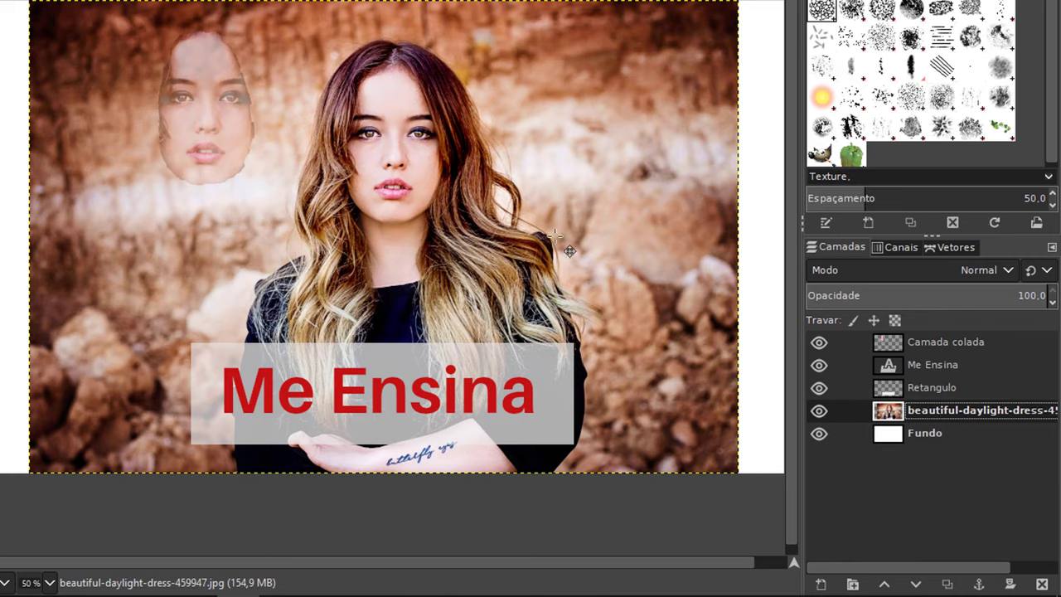
pyautogui.keyDown('ctrl'); pyautogui.scroll(1, 544, 228); pyautogui.keyUp('ctrl')
pyautogui.keyDown('ctrl'); pyautogui.scroll(1, 544, 228); pyautogui.keyUp('ctrl')
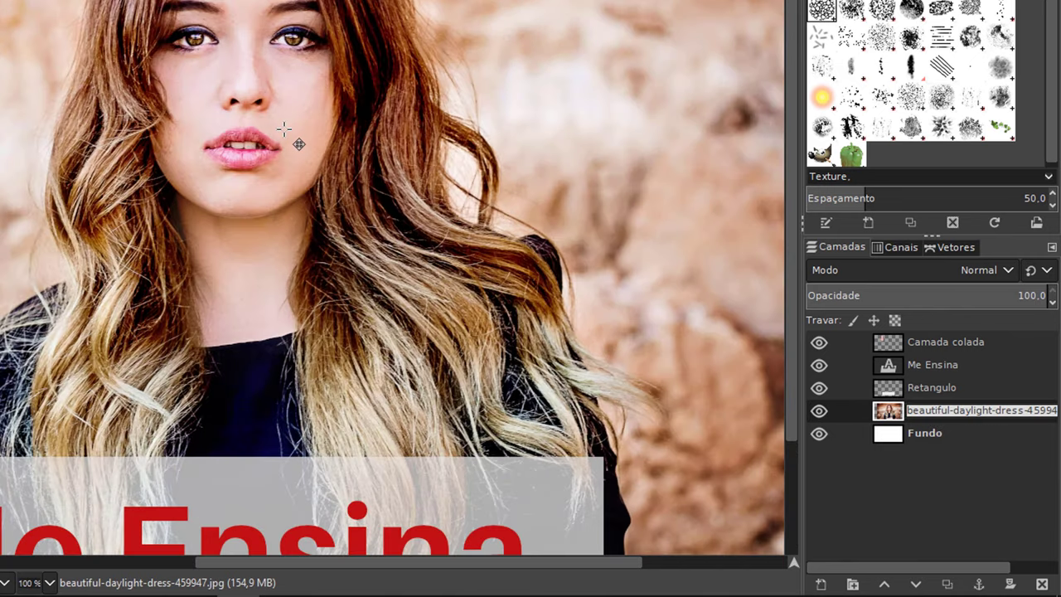
pyautogui.scroll(3, 356, 185)
pyautogui.hscroll(-3, 356, 185)
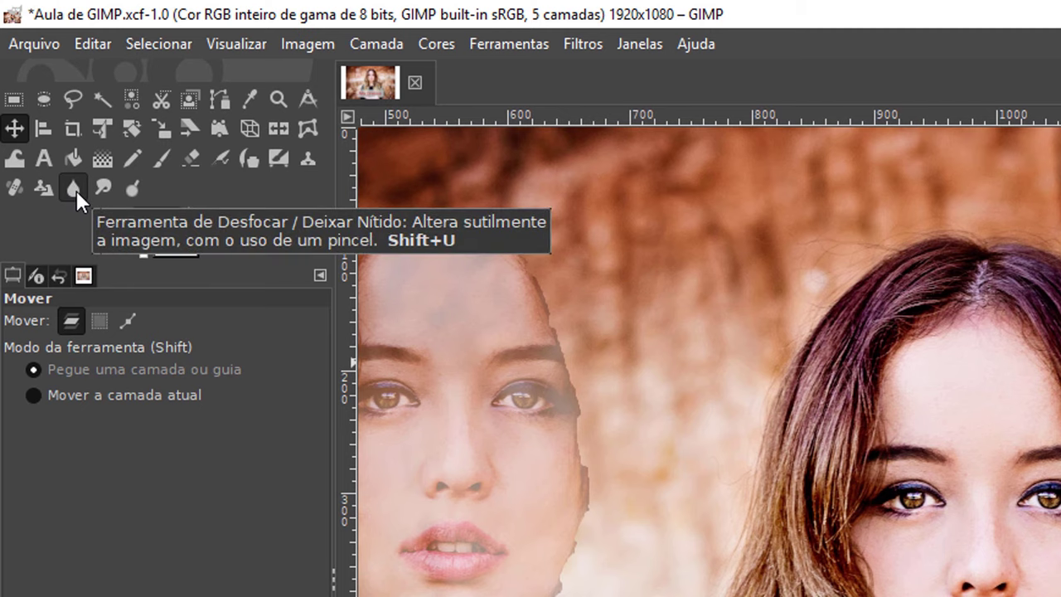
# Set up the Blur/Sharpen tool with the 2. Hardness 100 brush at size 300
pyautogui.click(74, 190)
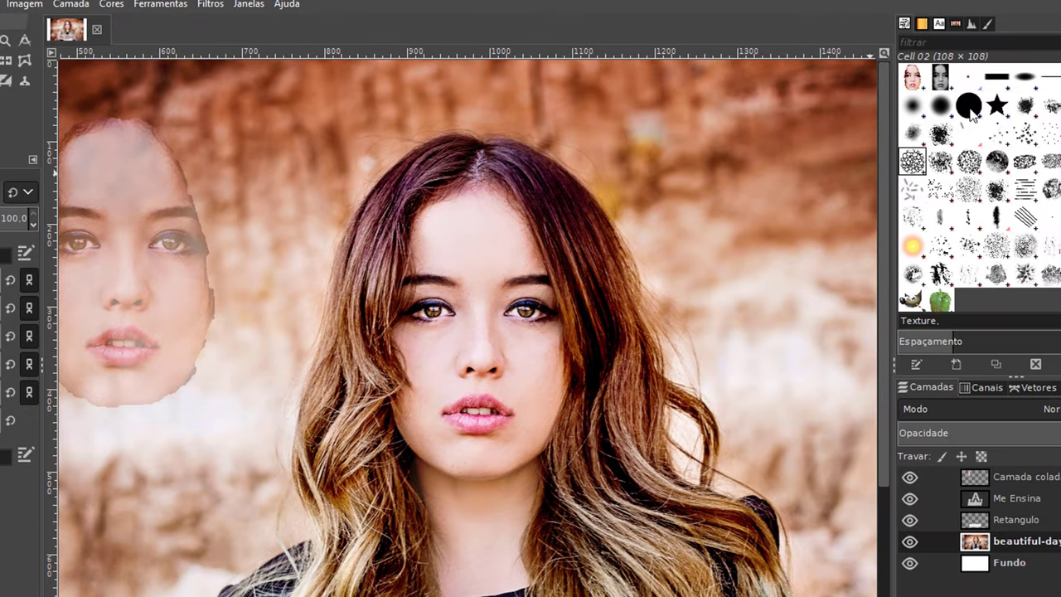
pyautogui.click(970, 110)
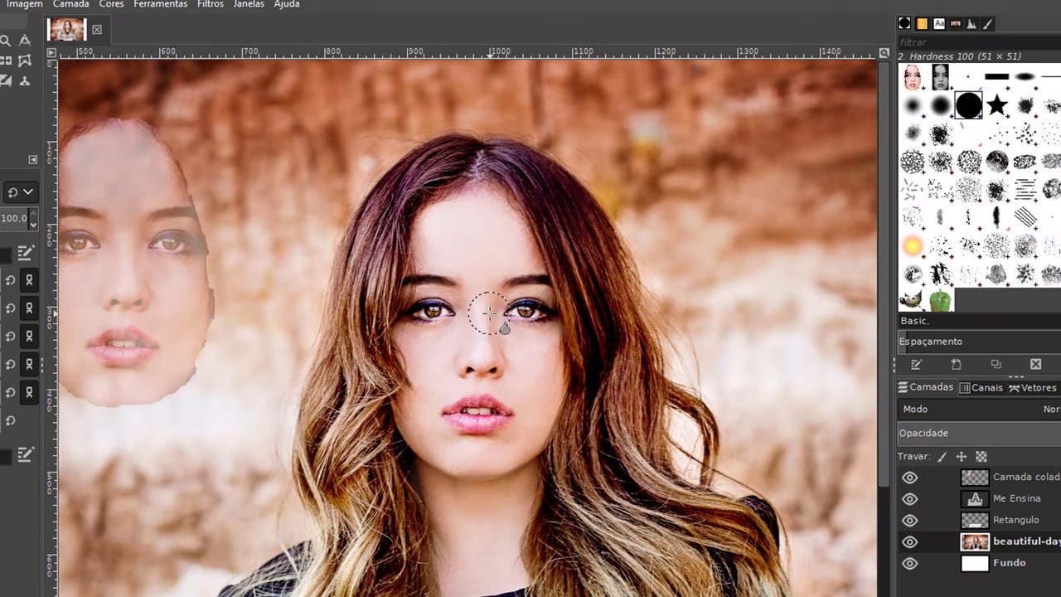
pyautogui.press(']')
pyautogui.press(']')
pyautogui.press(']')
pyautogui.press(']')
pyautogui.press(']')
pyautogui.press(']')
pyautogui.press(']')
pyautogui.press(']')
pyautogui.press(']')
pyautogui.press(']')
pyautogui.press(']')
pyautogui.press(']')
pyautogui.press(']')
pyautogui.press(']')
pyautogui.press(']')
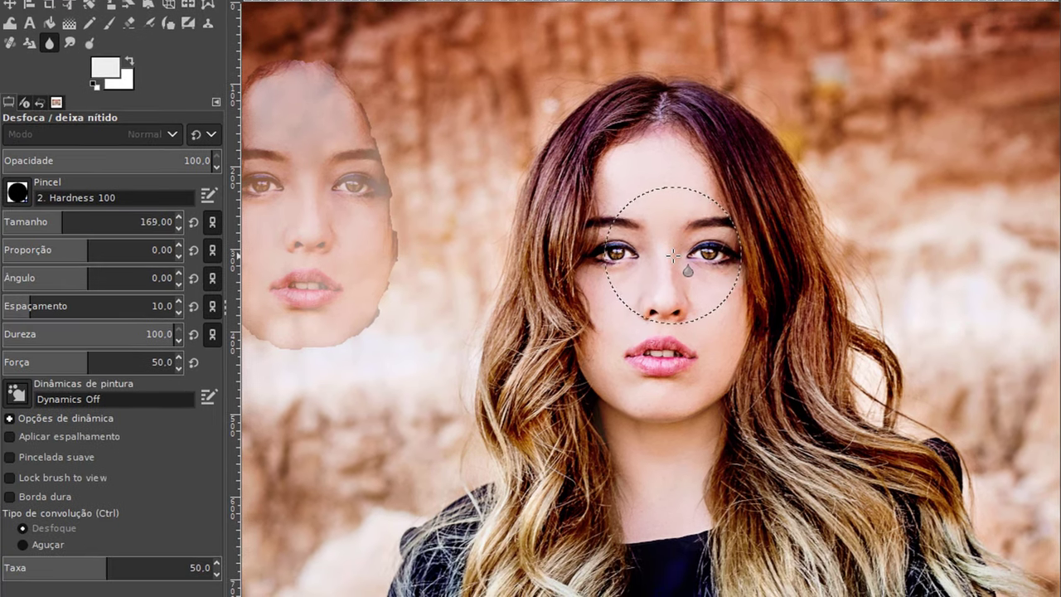
pyautogui.press(']')
pyautogui.press(']')
pyautogui.press(']')
pyautogui.press(']')
pyautogui.press(']')
pyautogui.press(']')
pyautogui.press(']')
pyautogui.press(']')
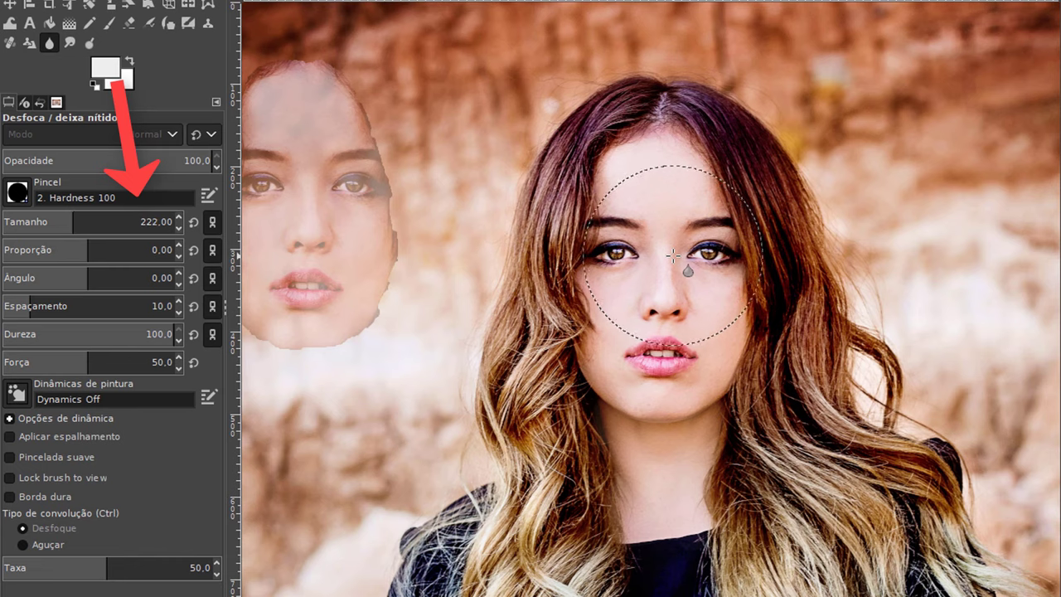
pyautogui.press(']')
pyautogui.press(']')
pyautogui.press(']')
pyautogui.press(']')
pyautogui.press(']')
pyautogui.press(']')
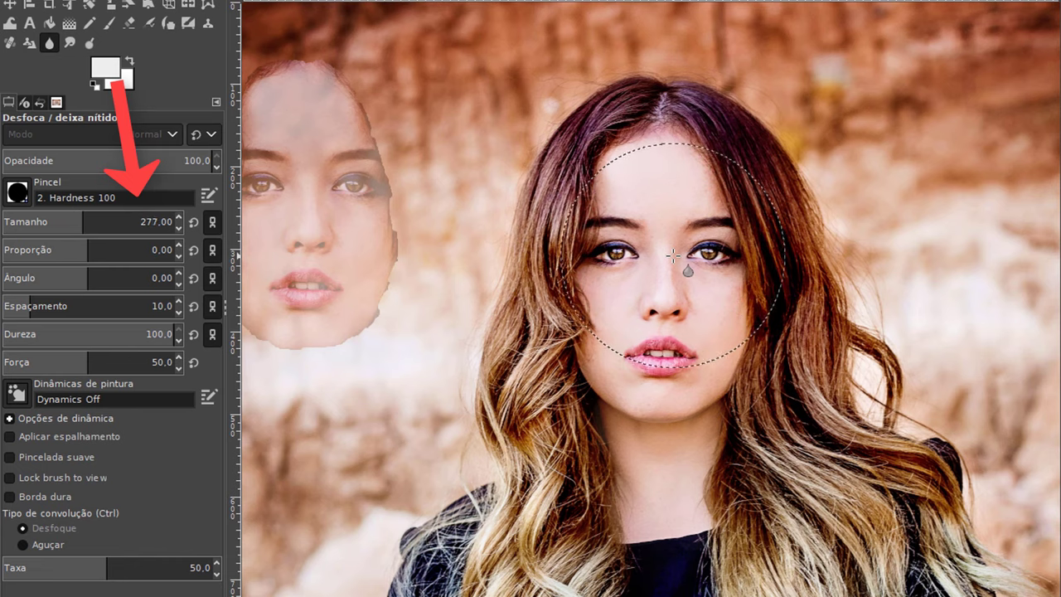
pyautogui.press(']')
pyautogui.press(']')
pyautogui.press(']')
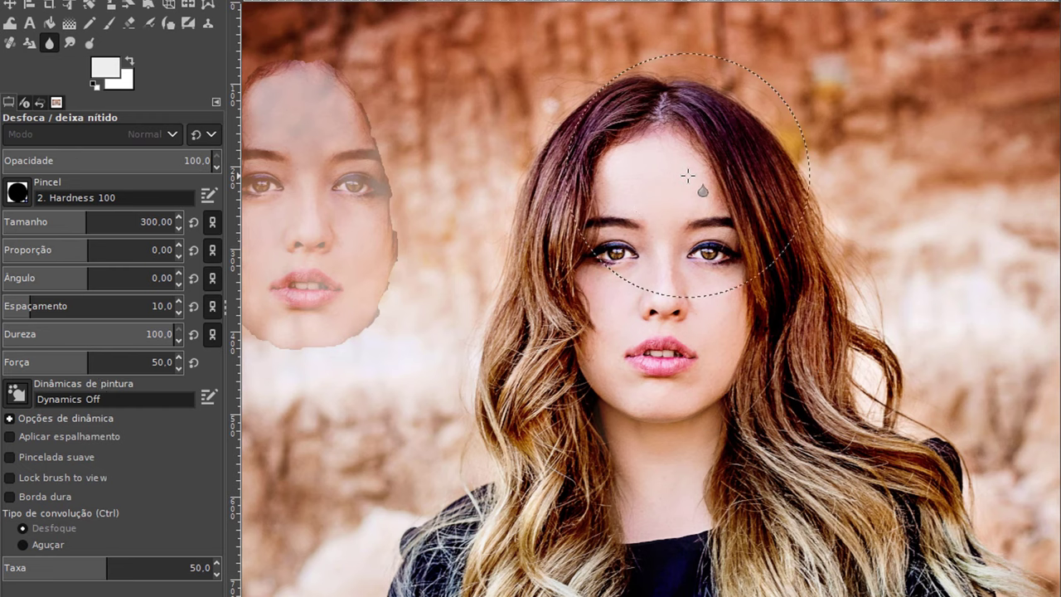
# Blur over the woman's face, then undo the blur
pyautogui.moveTo(639, 247)
pyautogui.mouseDown()
pyautogui.moveTo(622, 318)
pyautogui.moveTo(664, 249)
pyautogui.moveTo(644, 161)
pyautogui.moveTo(611, 372)
pyautogui.moveTo(732, 315)
pyautogui.moveTo(644, 201)
pyautogui.moveTo(569, 356)
pyautogui.moveTo(639, 343)
pyautogui.moveTo(691, 194)
pyautogui.moveTo(581, 208)
pyautogui.moveTo(688, 182)
pyautogui.moveTo(611, 194)
pyautogui.moveTo(736, 260)
pyautogui.moveTo(722, 190)
pyautogui.moveTo(658, 315)
pyautogui.moveTo(675, 384)
pyautogui.moveTo(906, 361)
pyautogui.mouseUp()
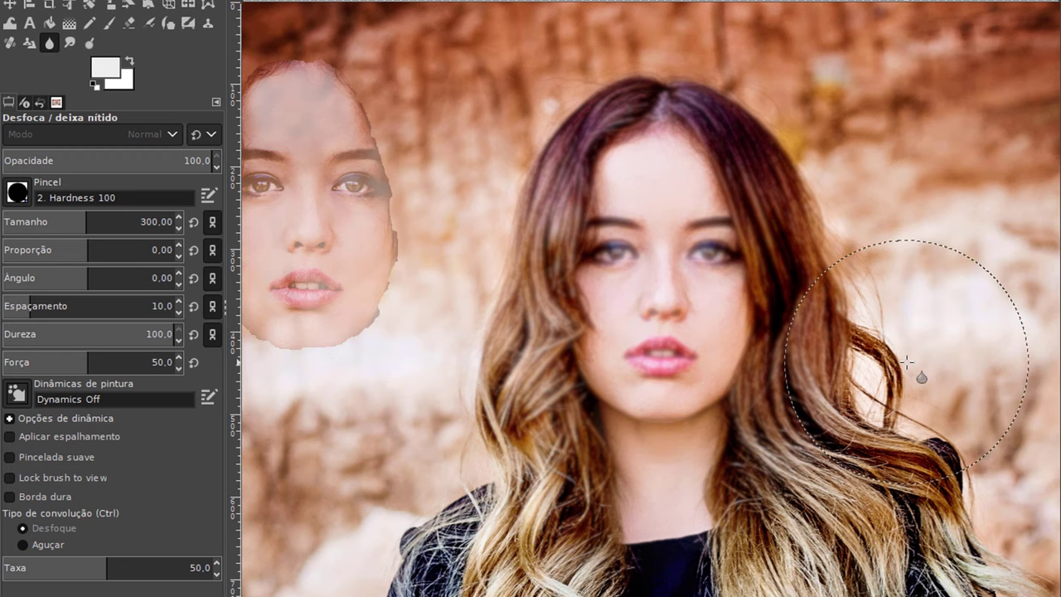
pyautogui.press('ctrl')
pyautogui.hotkey('ctrl', 'z')
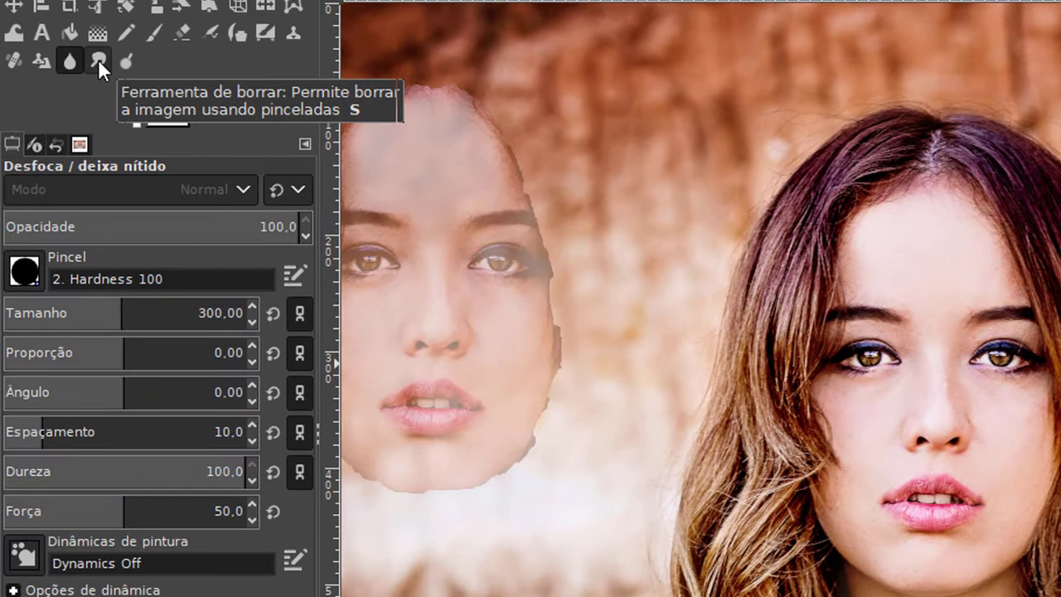
# Try smudging the woman's face, then undo the smudge
pyautogui.click(98, 59)
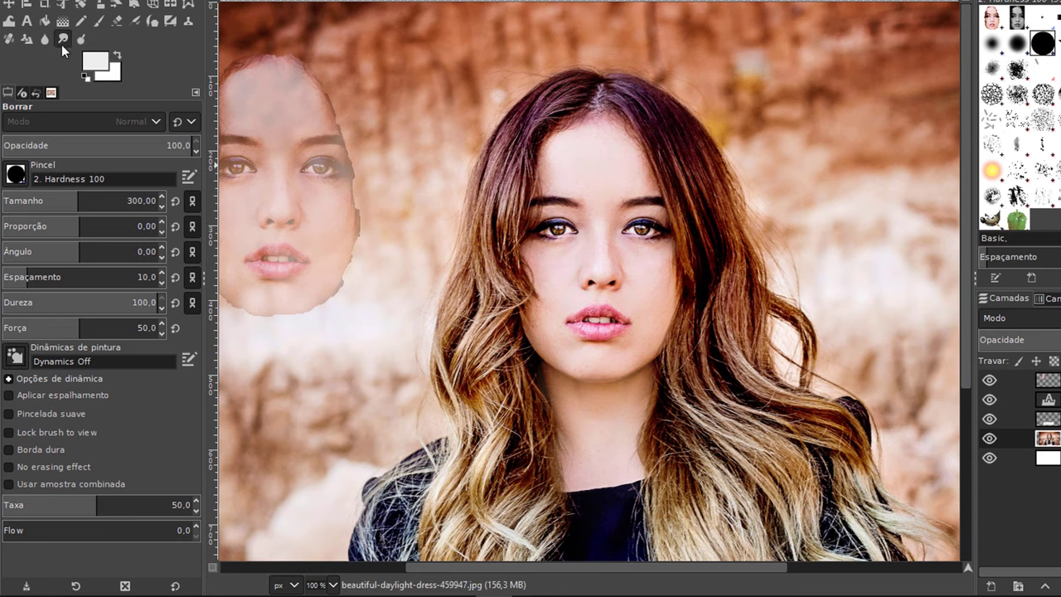
pyautogui.moveTo(601, 244); pyautogui.dragTo(665, 214)
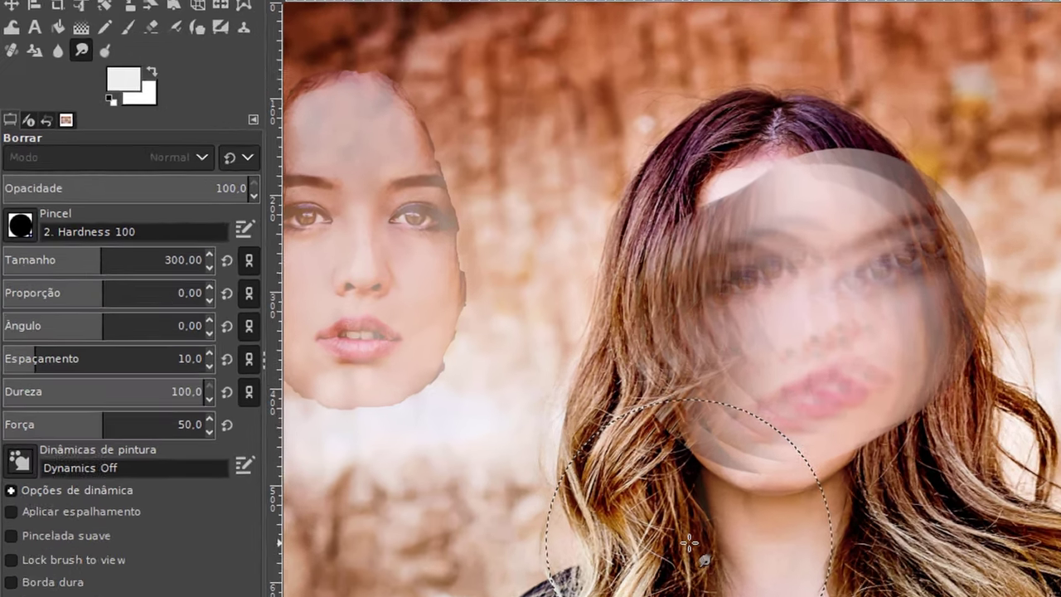
pyautogui.hotkey('ctrl', 'z')
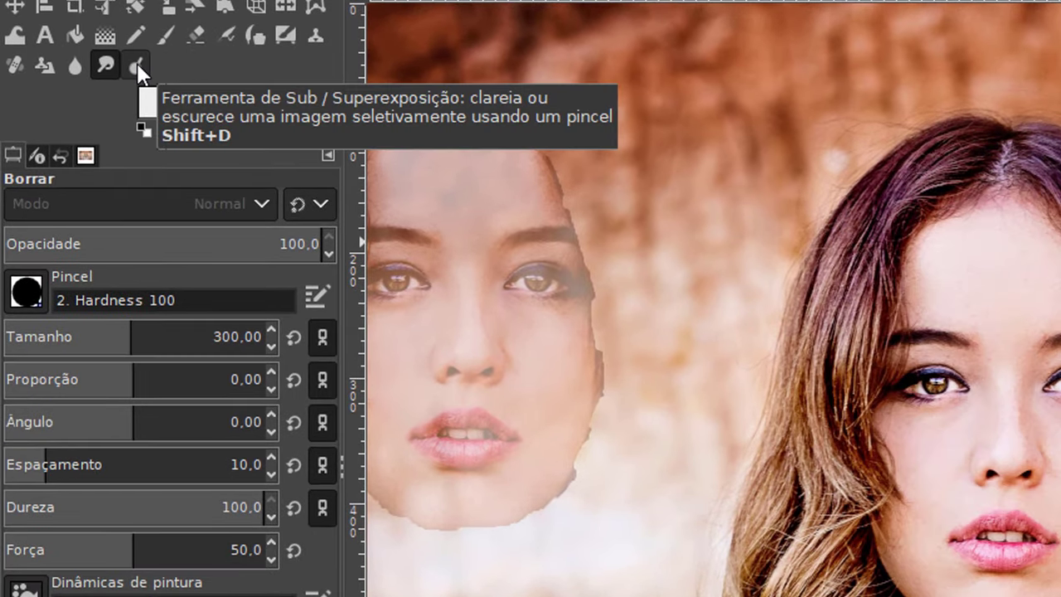
# Dodge three spots on the face, hair and background, with Type set to Super-exposição
pyautogui.click(137, 66)
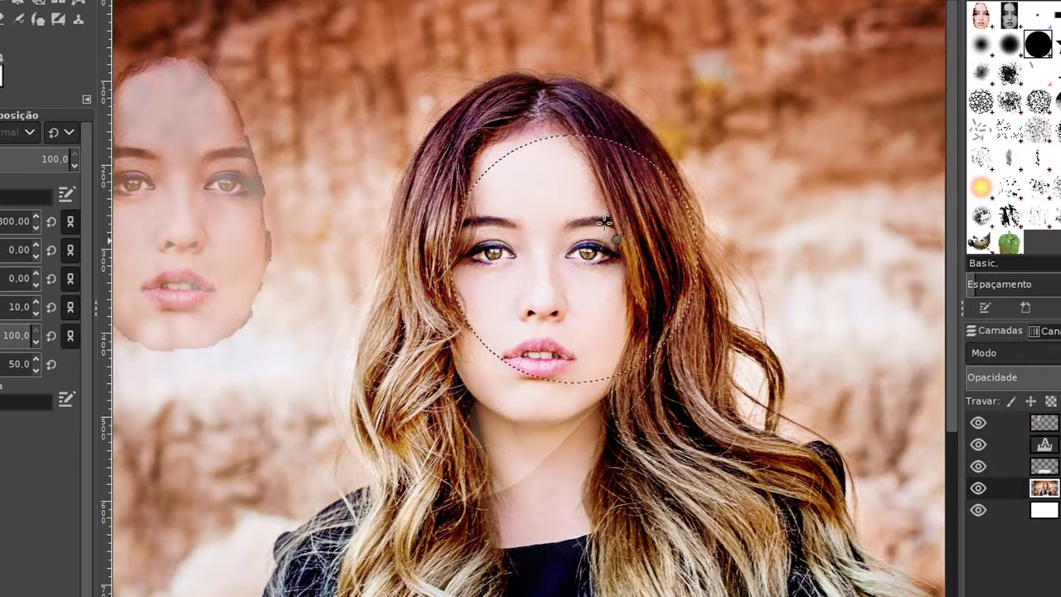
pyautogui.click(606, 223)
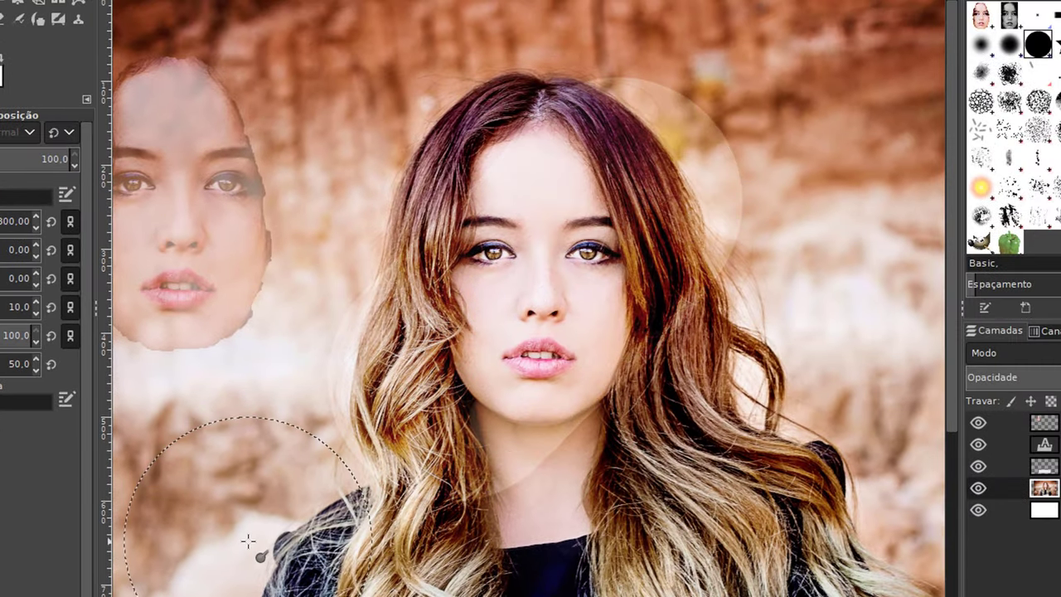
pyautogui.click(410, 154)
pyautogui.click(671, 387)
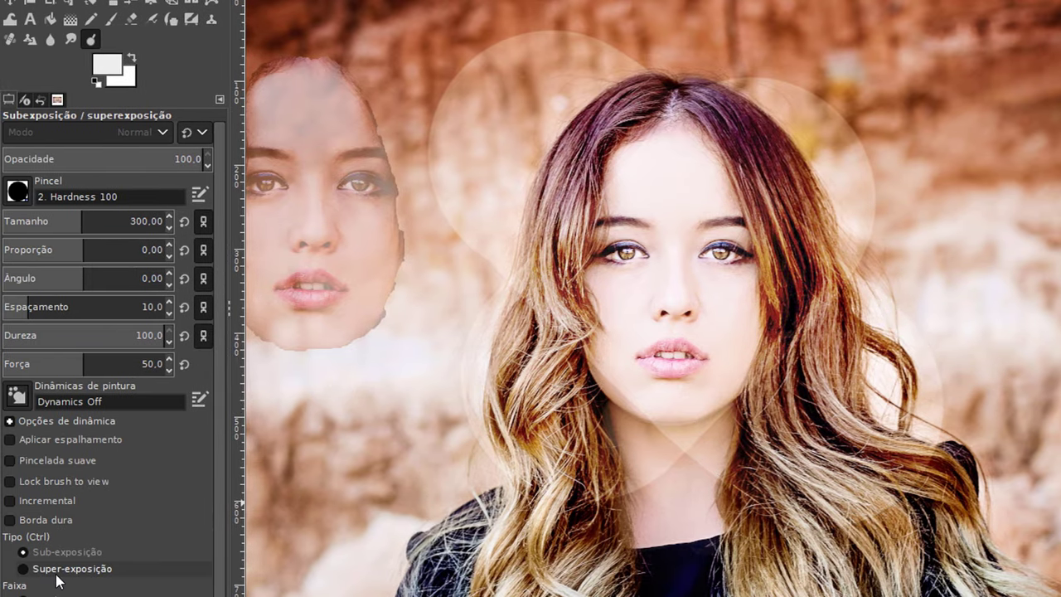
pyautogui.click(62, 569)
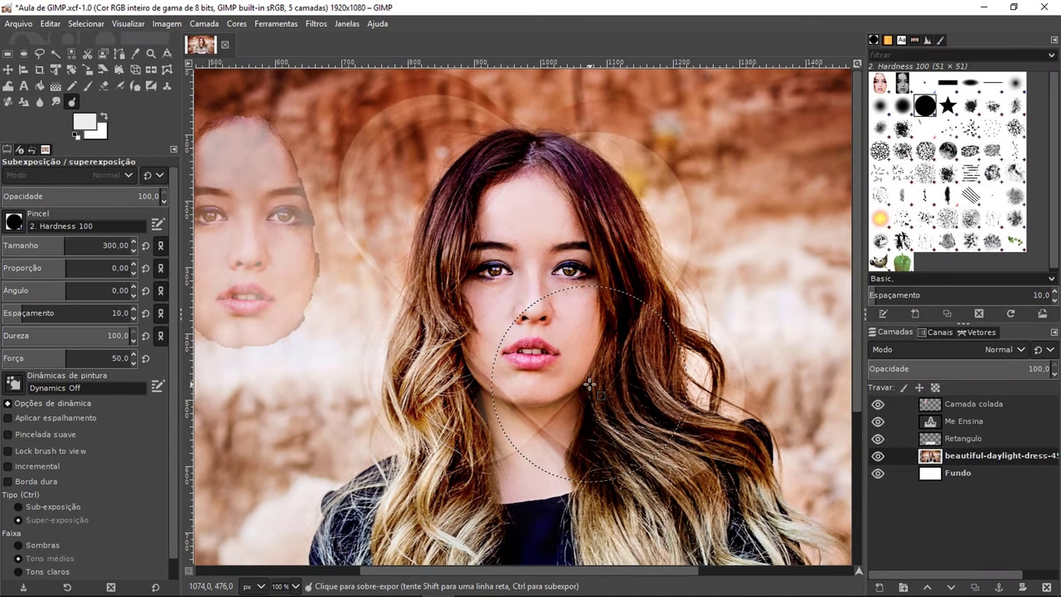
# Zoom out, hide the photo, Retangulo, Me Ensina and Camada colada layers, and activate Fundo
pyautogui.press('-')
pyautogui.press('-')
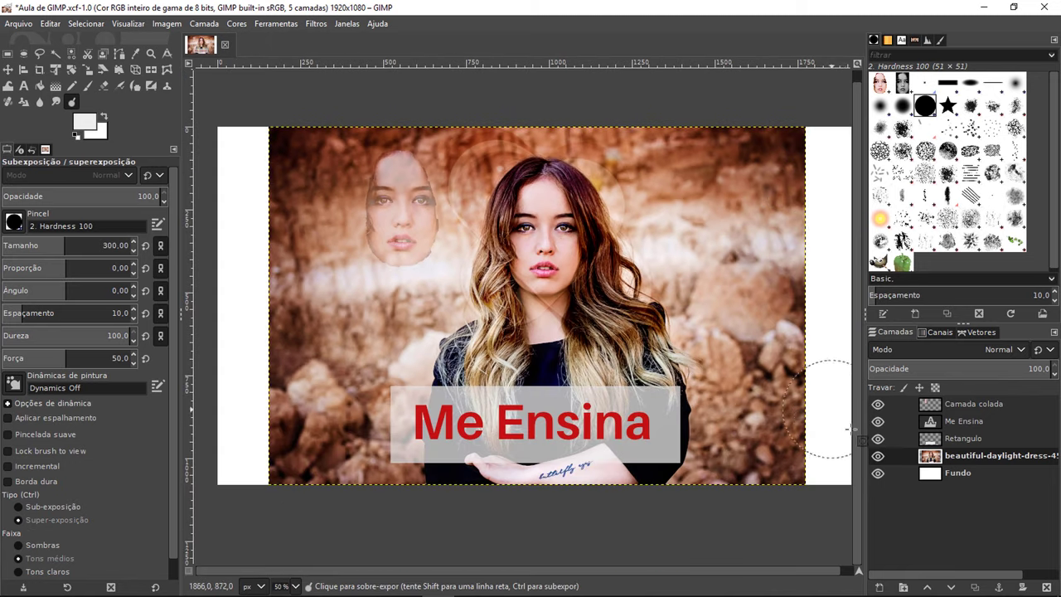
pyautogui.moveTo(878, 459); pyautogui.dragTo(882, 405)
pyautogui.click(879, 404)
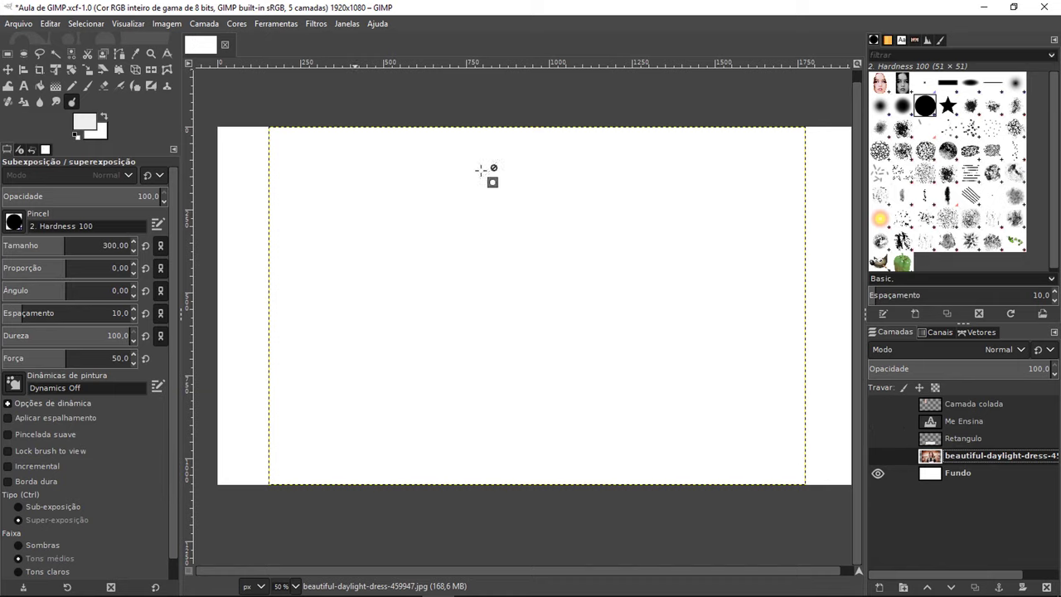
pyautogui.click(954, 474)
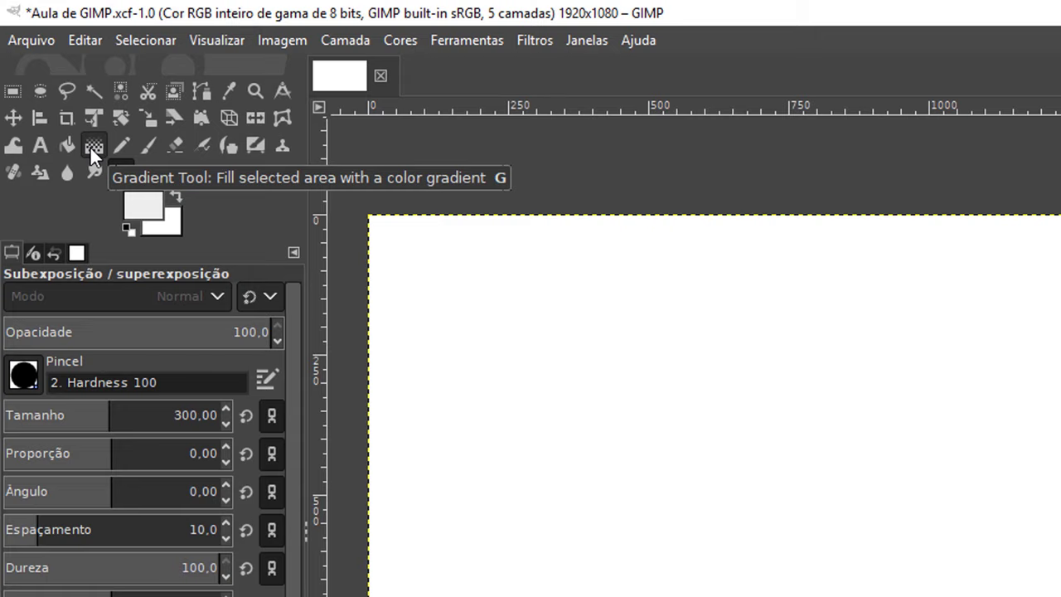
# Select the Gradient tool with the Abstract 1 gradient, then try a diagonal fill and undo it
pyautogui.click(91, 148)
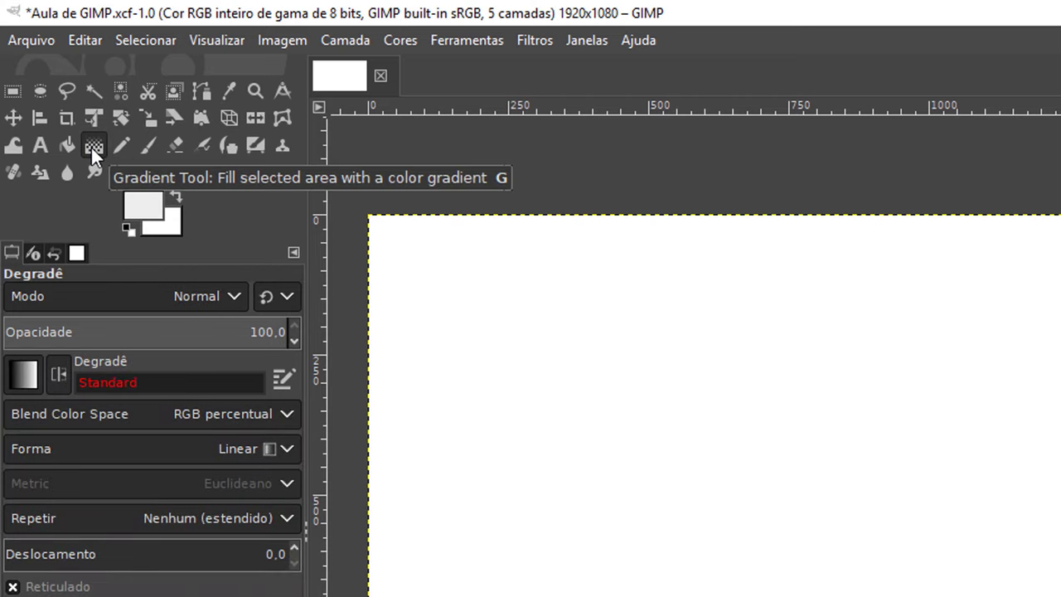
pyautogui.click(31, 382)
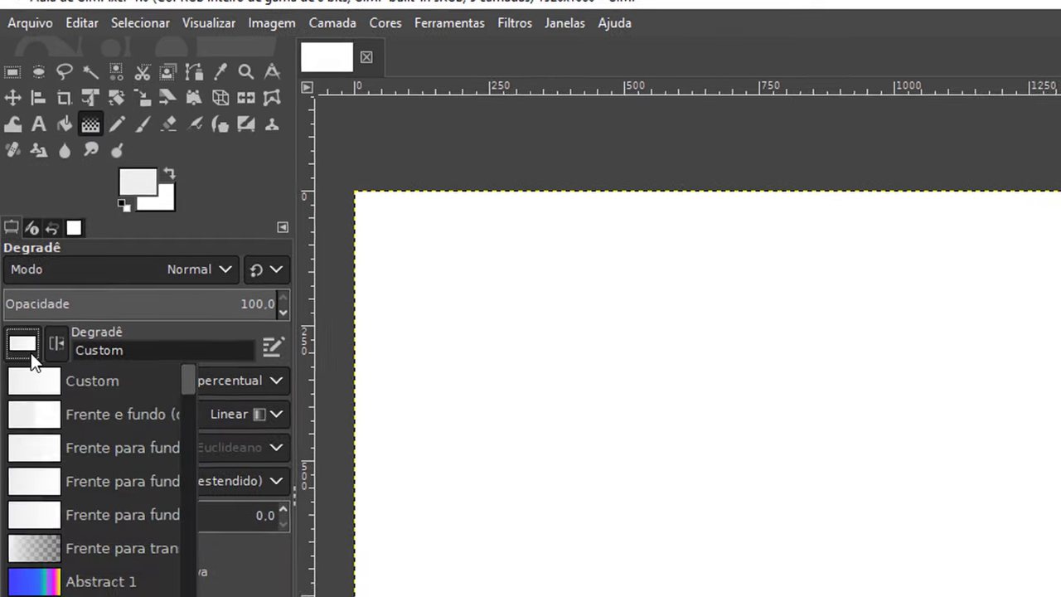
pyautogui.scroll(-1, 88, 360)
pyautogui.scroll(-2, 89, 368)
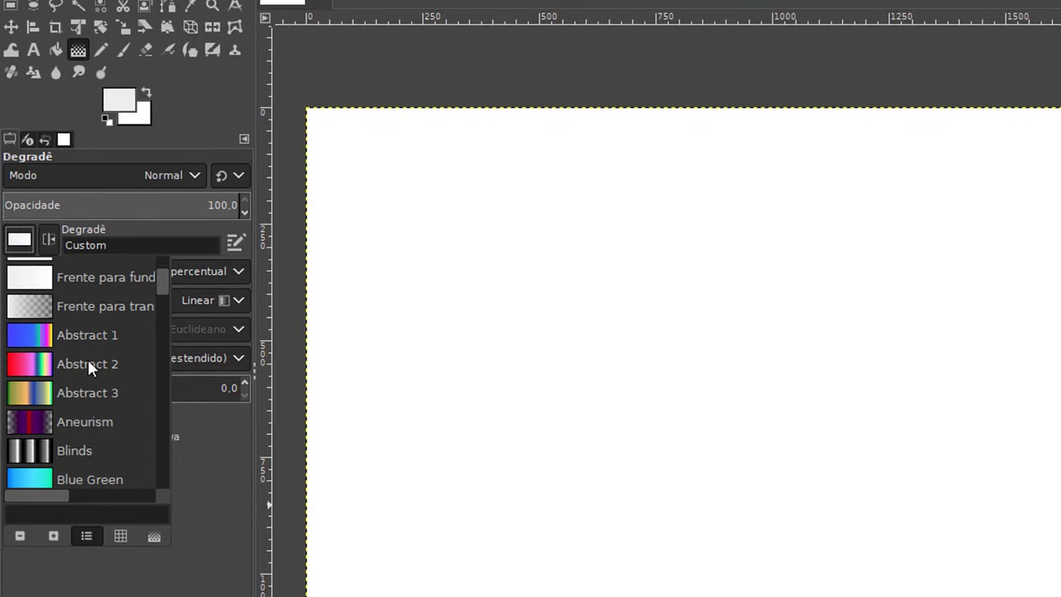
pyautogui.click(38, 343)
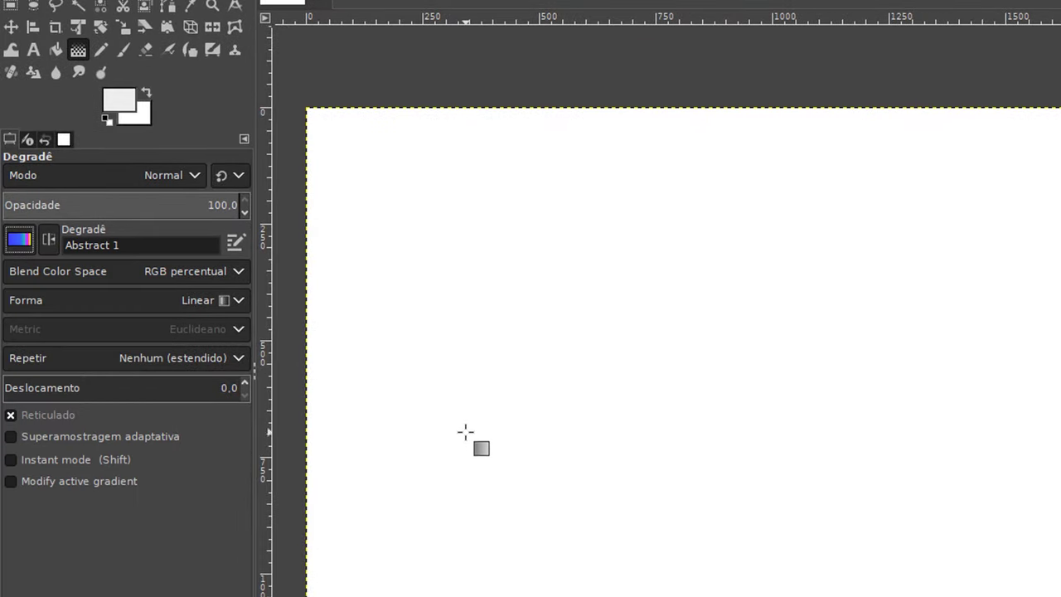
pyautogui.moveTo(466, 487); pyautogui.dragTo(880, 211)
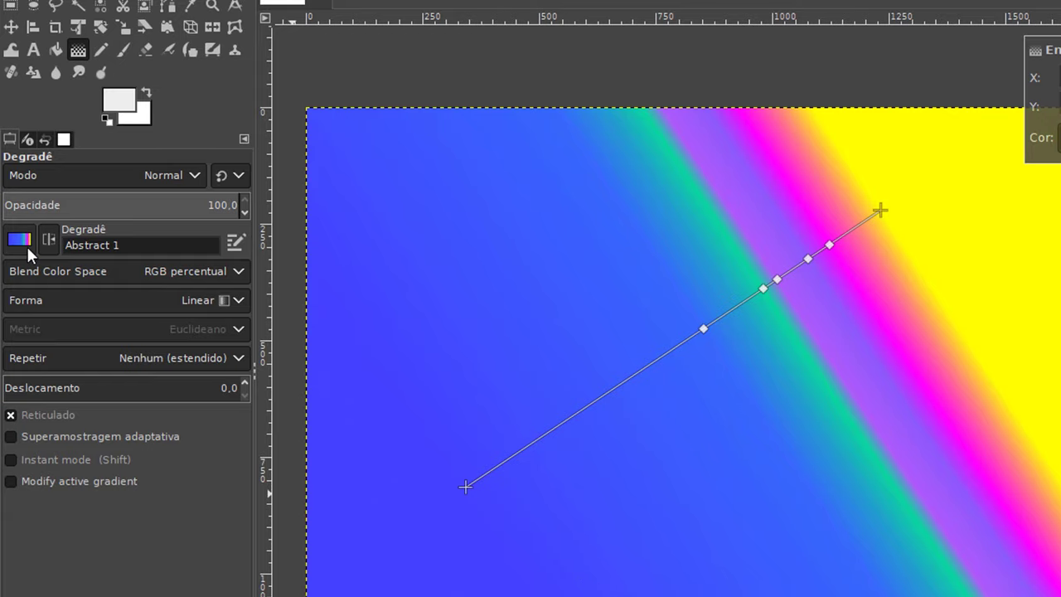
pyautogui.hotkey('ctrl', 'z')
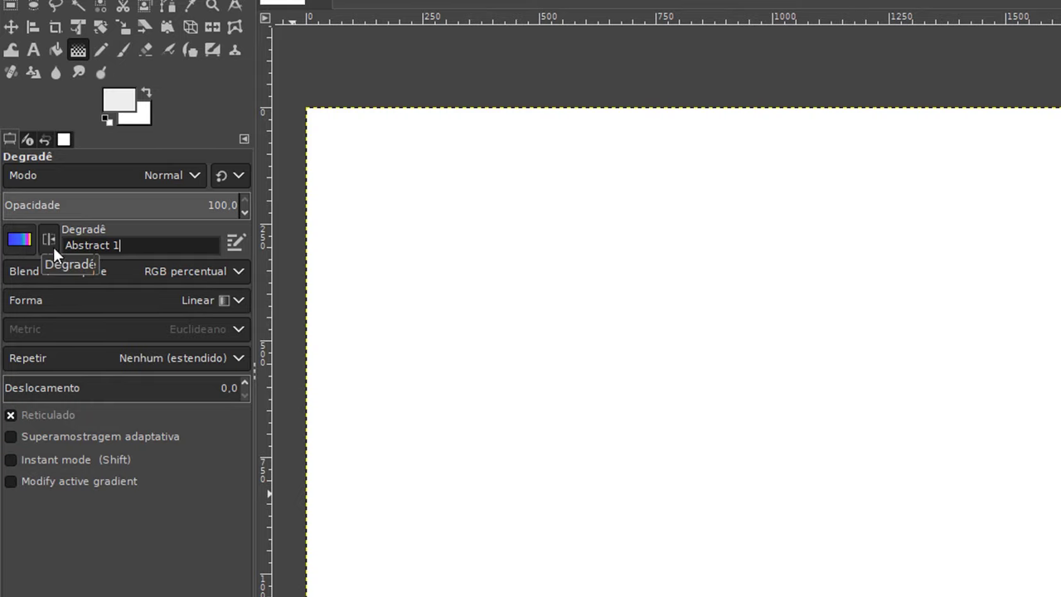
# Set the gradient shape to Radial, test it on the canvas, and discard the trial
pyautogui.click(188, 302)
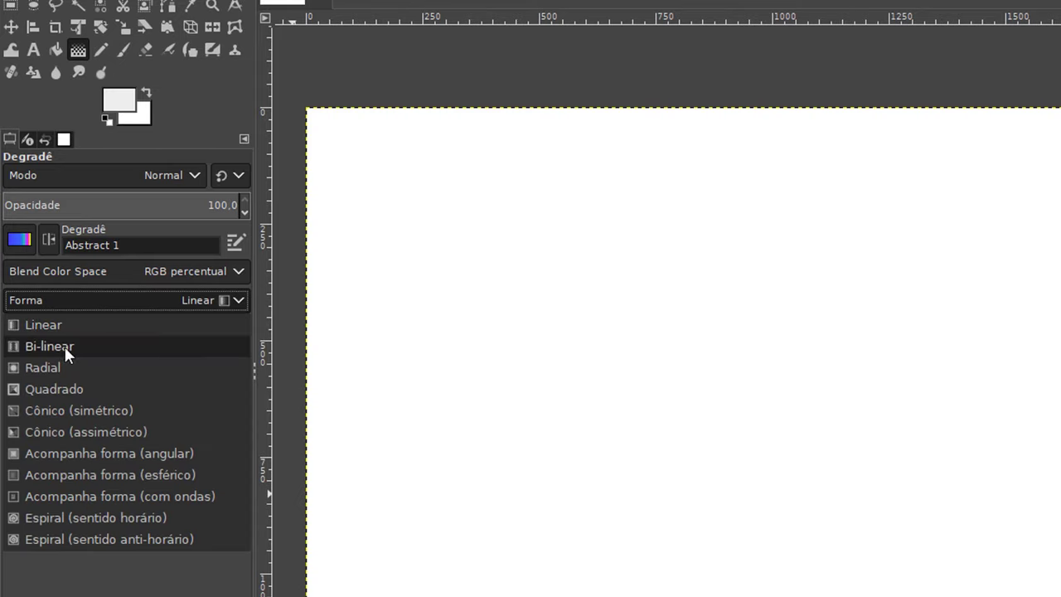
pyautogui.click(85, 372)
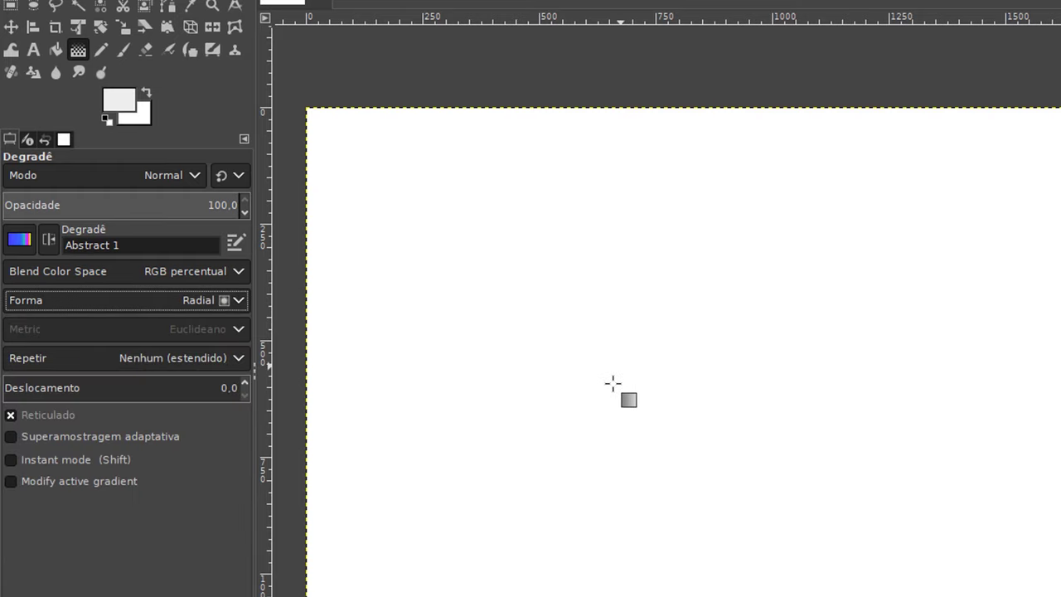
pyautogui.moveTo(612, 401); pyautogui.dragTo(763, 285)
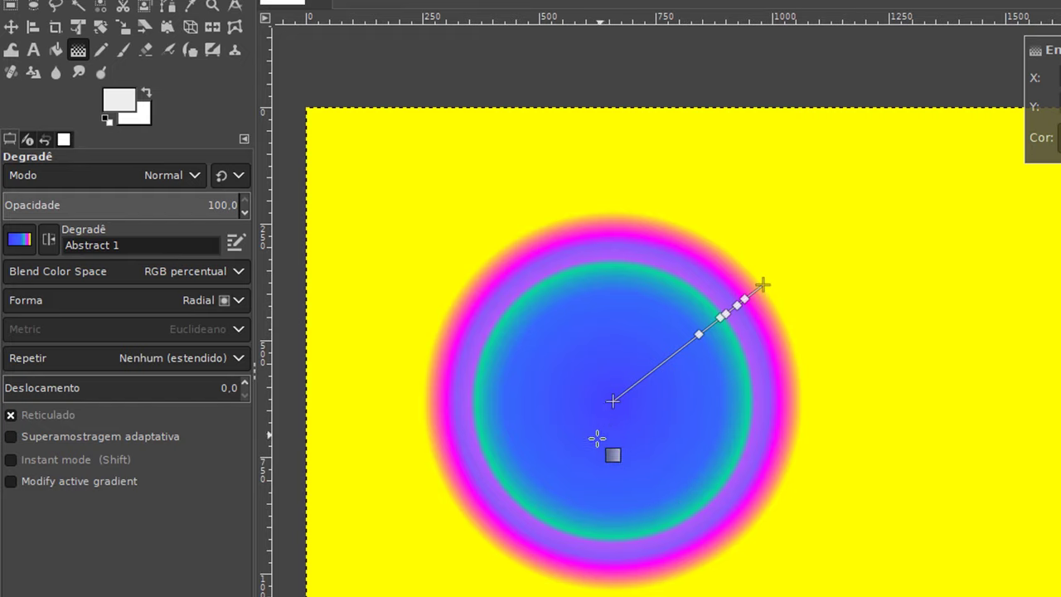
pyautogui.click(673, 353)
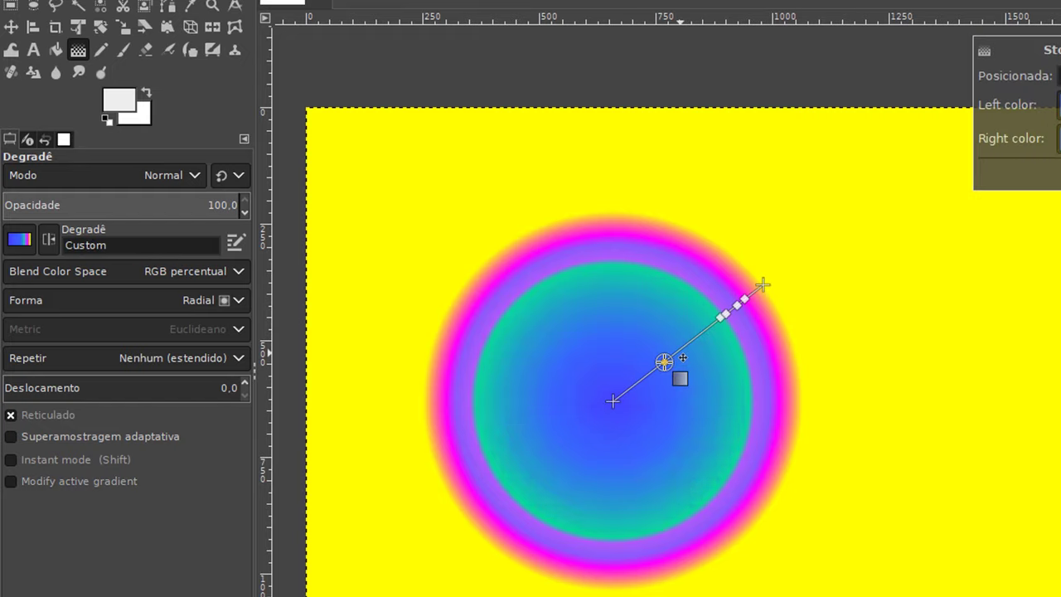
pyautogui.moveTo(673, 353)
pyautogui.mouseDown()
pyautogui.moveTo(693, 337)
pyautogui.moveTo(674, 355)
pyautogui.mouseUp()
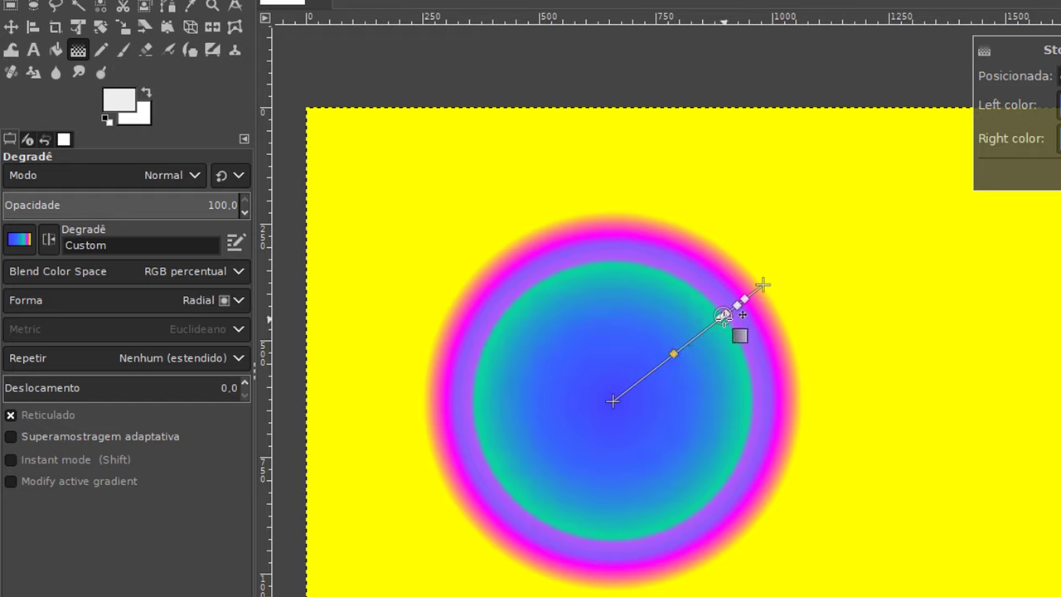
pyautogui.click(721, 317)
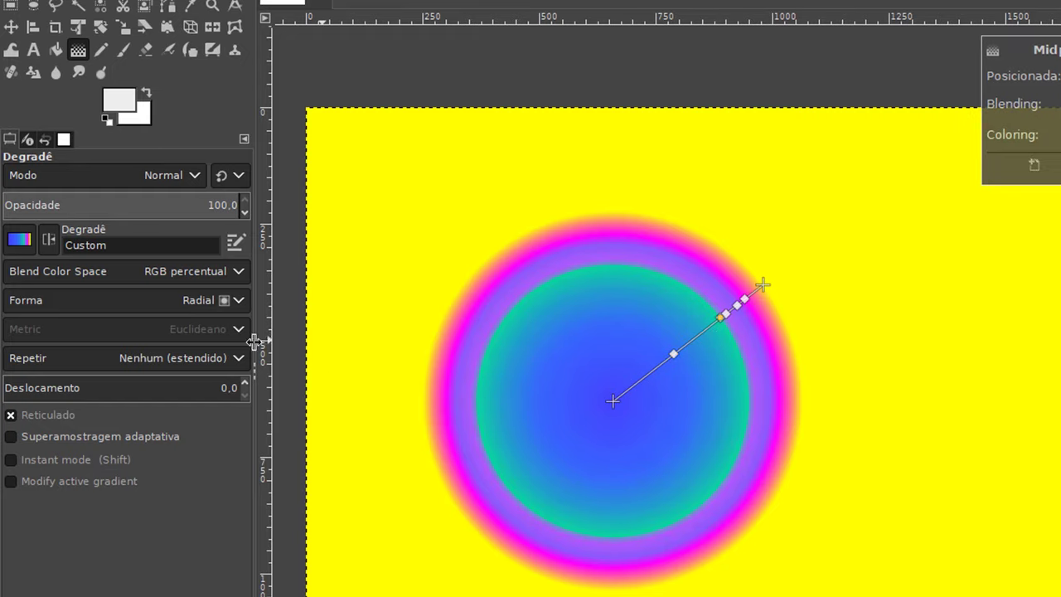
pyautogui.hotkey('ctrl', 'z')
pyautogui.press('Escape')
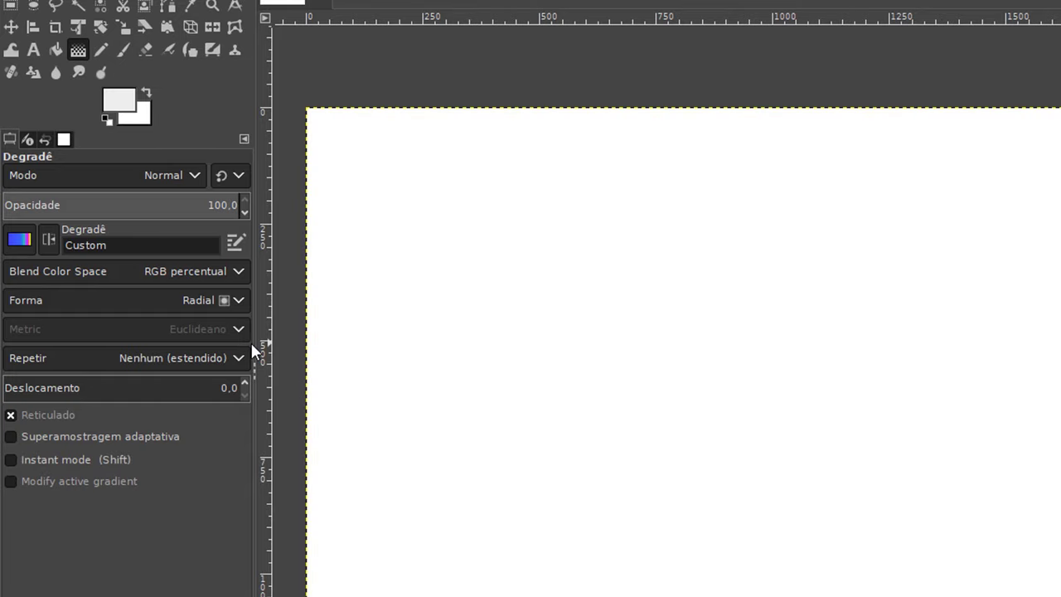
# Choose the 'Frente e fundo (duas cores)' gradient and bring up the foreground colour chooser
pyautogui.click(19, 239)
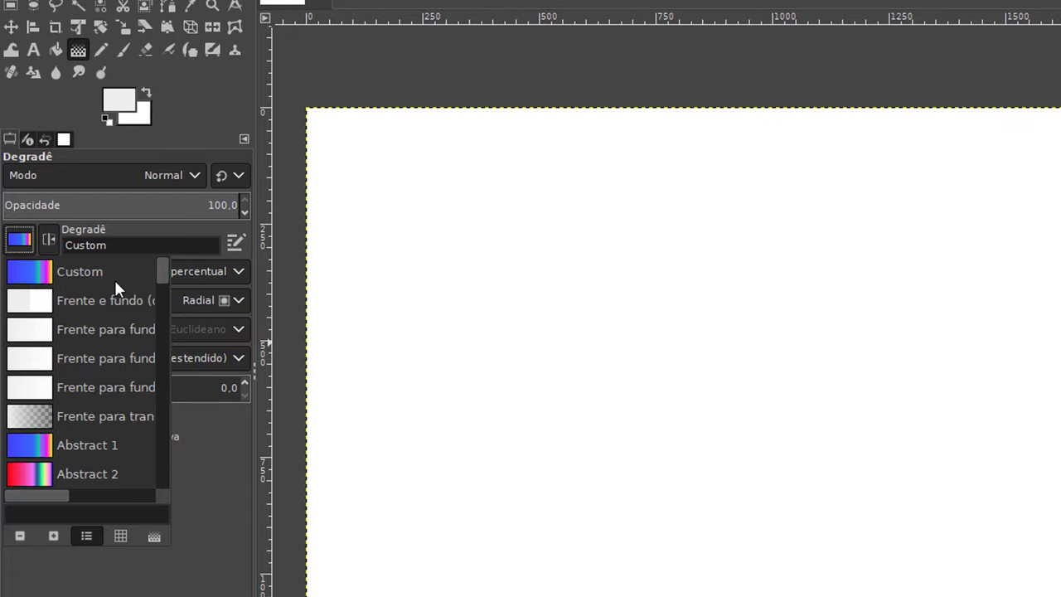
pyautogui.click(116, 303)
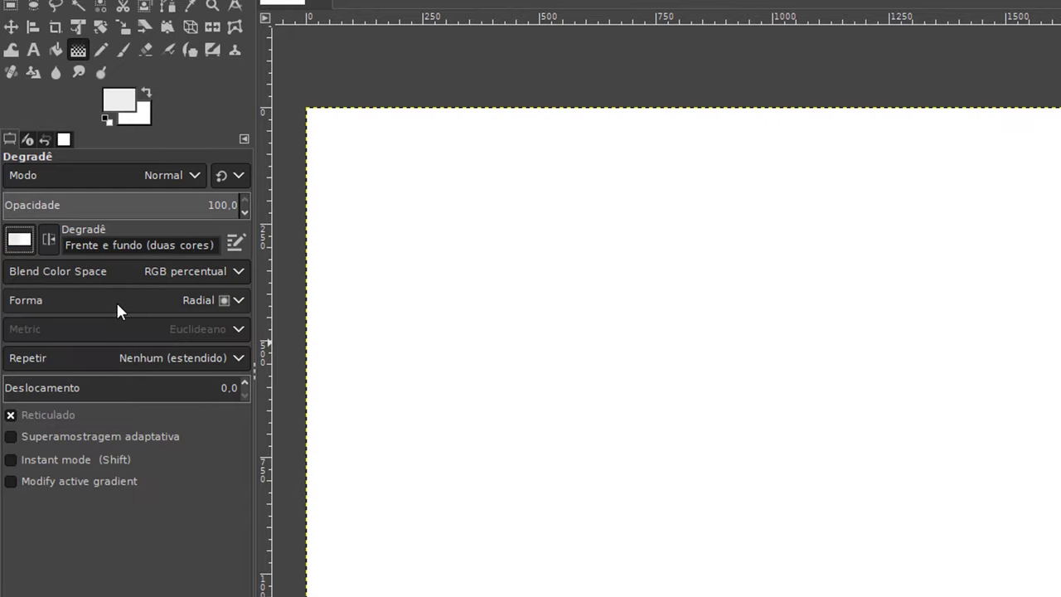
pyautogui.click(130, 112)
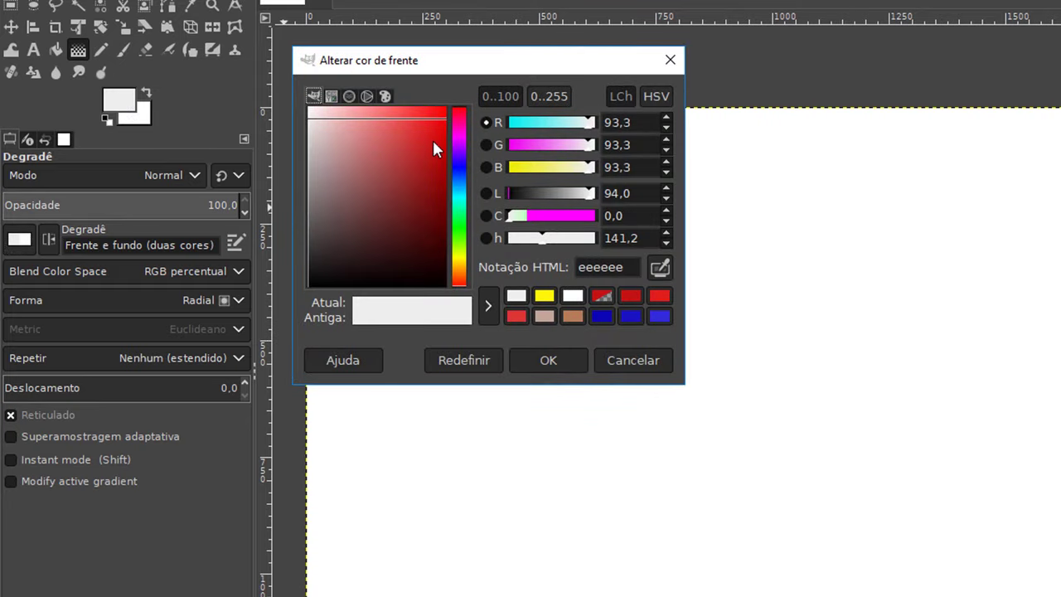
# Set the foreground to bright red and the background to dark red 700c0c
pyautogui.click(432, 137)
pyautogui.click(535, 359)
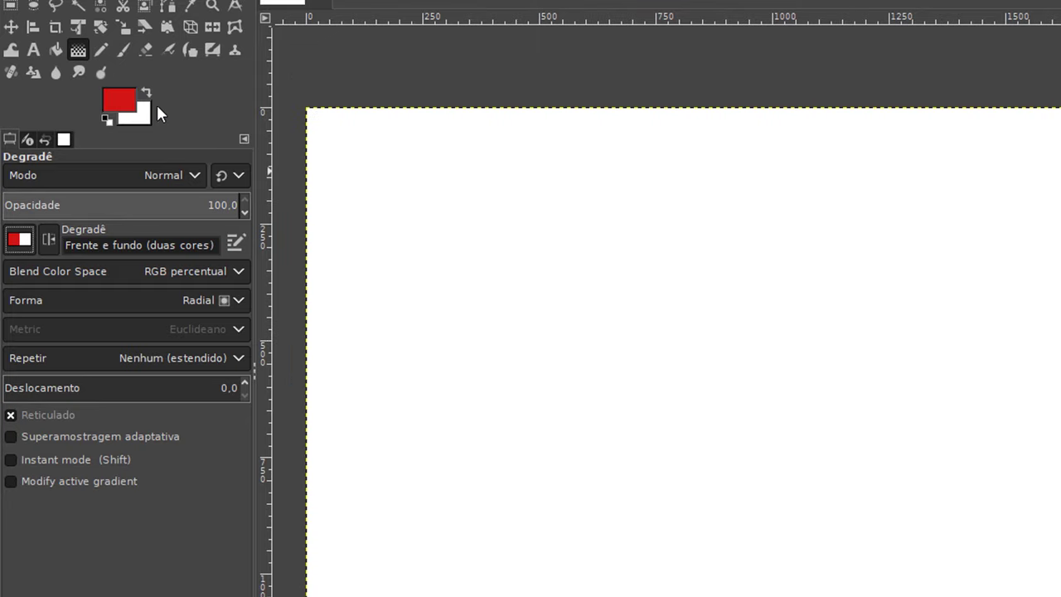
pyautogui.click(146, 119)
pyautogui.click(431, 206)
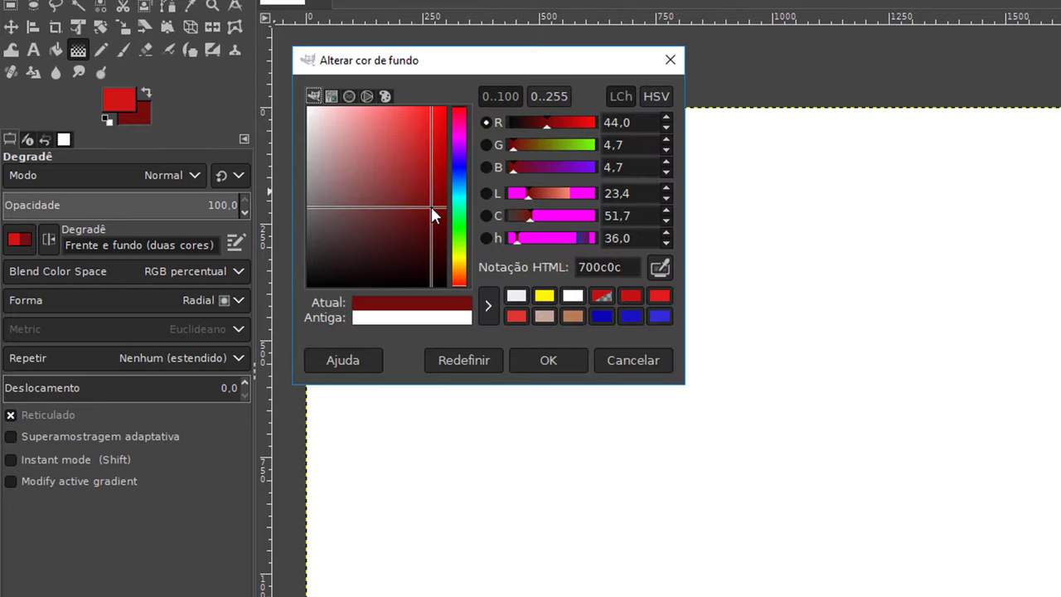
pyautogui.click(569, 361)
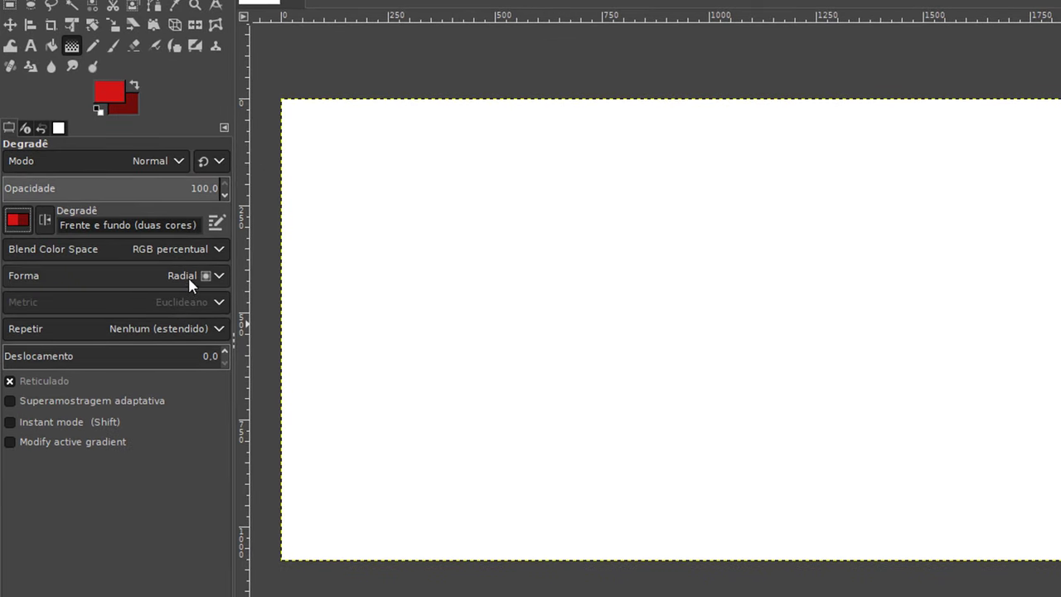
# Try a Square gradient and discard it, then draw a diagonal Linear red gradient
pyautogui.click(191, 282)
pyautogui.click(134, 357)
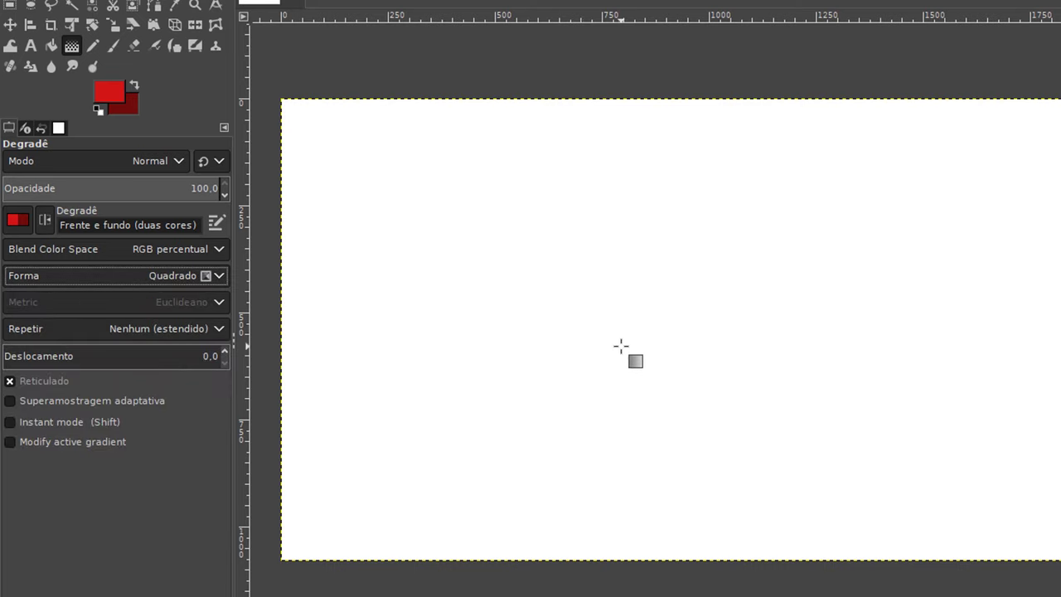
pyautogui.moveTo(589, 389); pyautogui.dragTo(843, 224)
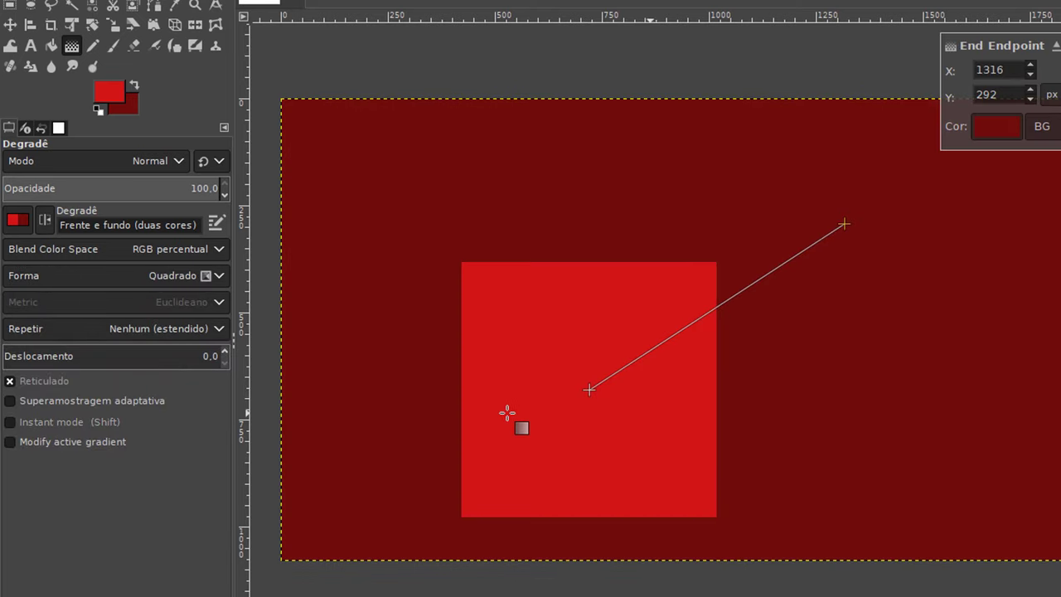
pyautogui.press('Escape')
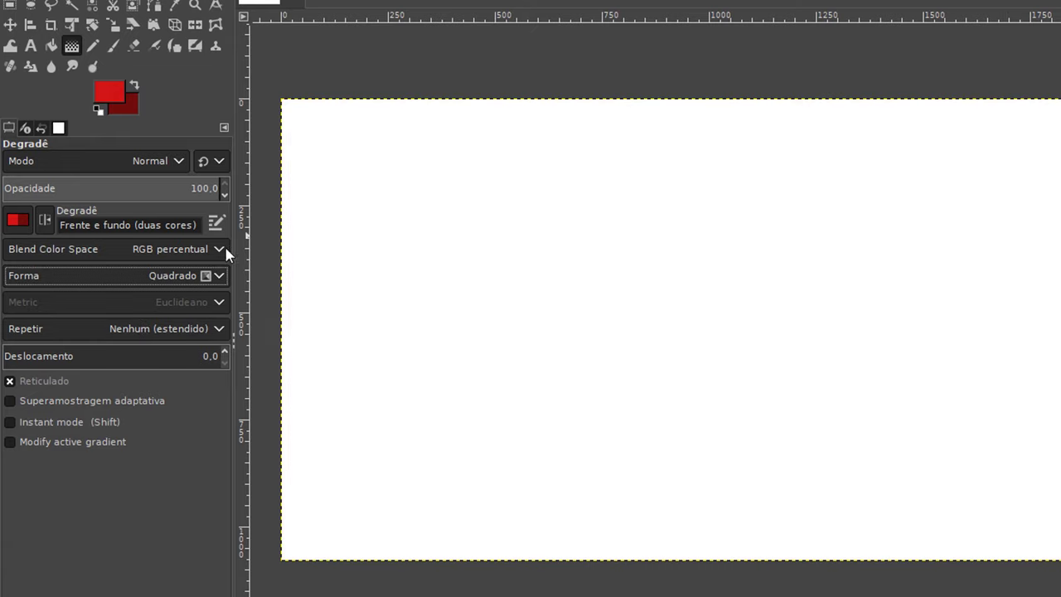
pyautogui.click(203, 276)
pyautogui.click(168, 297)
pyautogui.moveTo(526, 387); pyautogui.dragTo(775, 219)
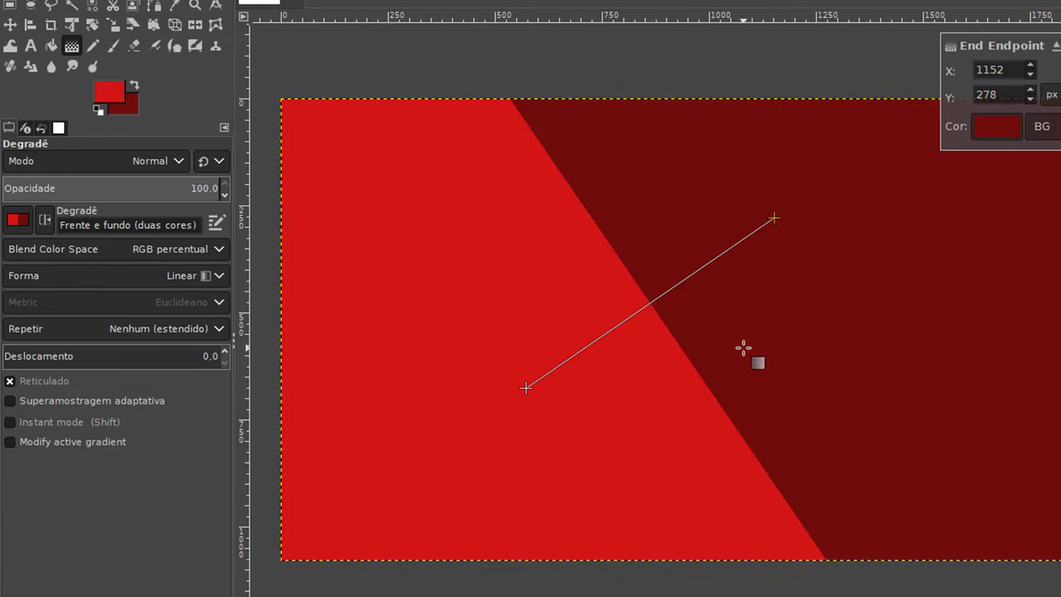
# Switch to Frente para fundo (RGB) and redraw it from lower-left red to upper-right dark red
pyautogui.press('Escape')
pyautogui.click(18, 219)
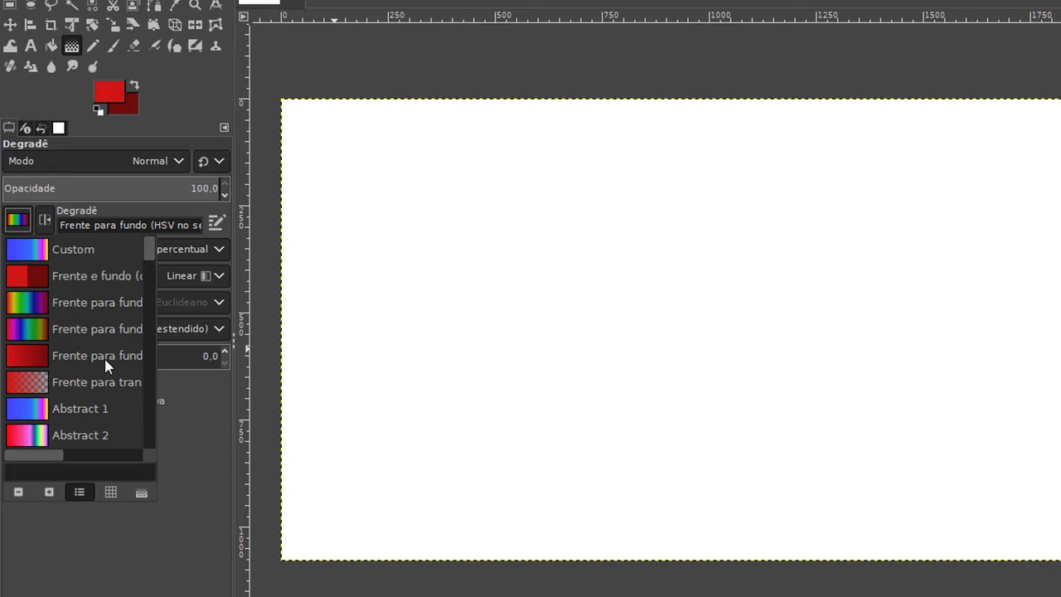
pyautogui.click(106, 365)
pyautogui.moveTo(477, 446); pyautogui.dragTo(650, 326)
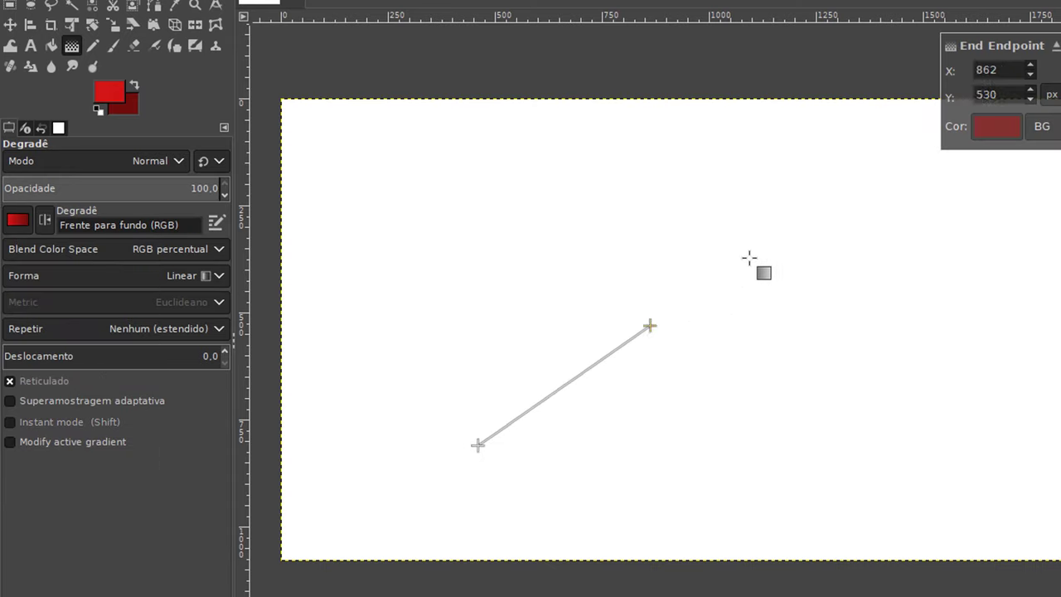
pyautogui.moveTo(749, 258); pyautogui.dragTo(787, 238)
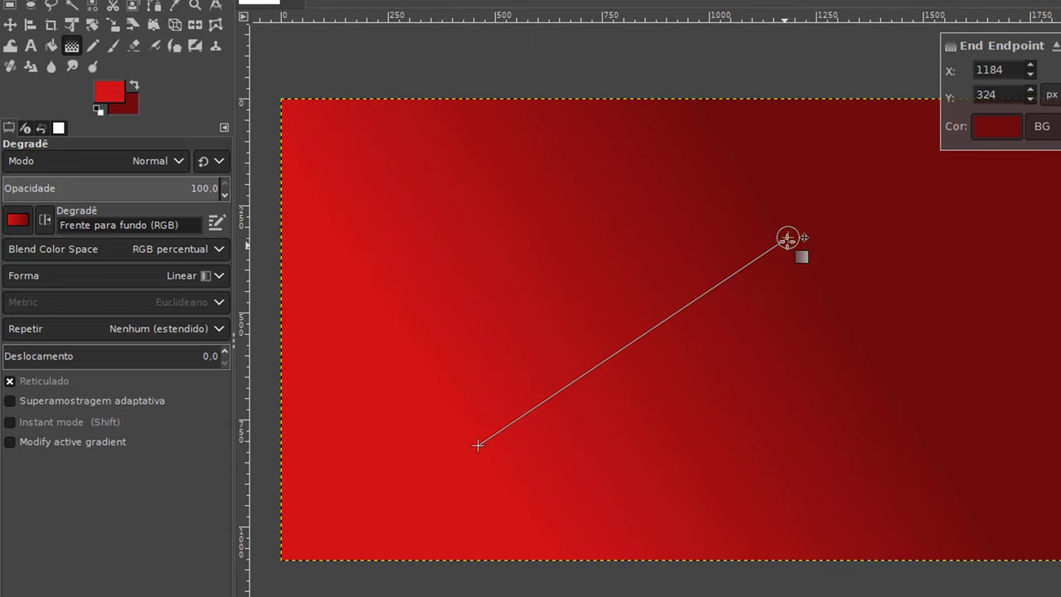
pyautogui.moveTo(787, 238)
pyautogui.mouseDown()
pyautogui.moveTo(688, 308)
pyautogui.moveTo(709, 304)
pyautogui.mouseUp()
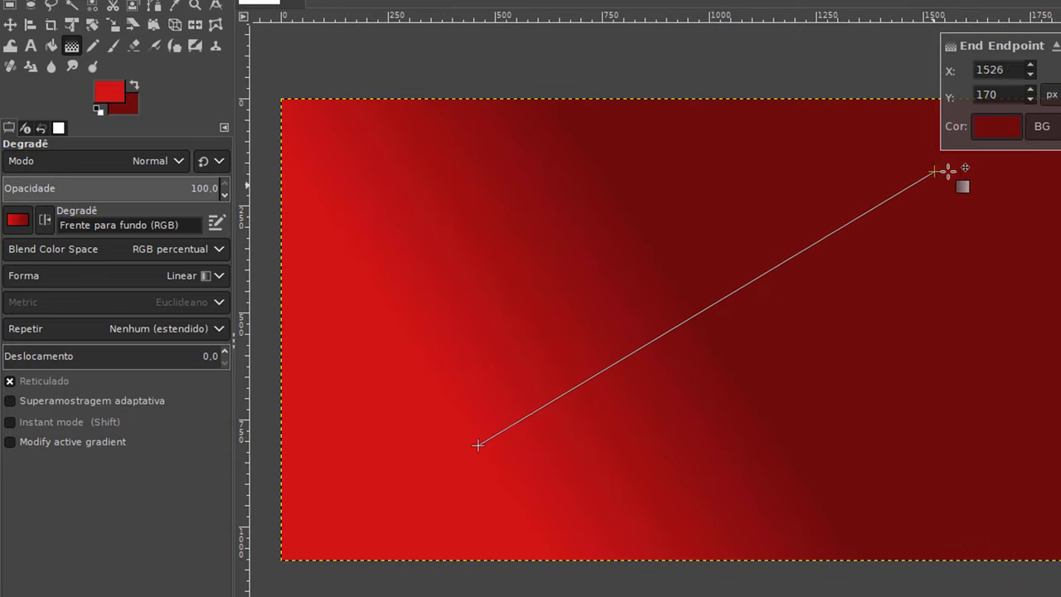
pyautogui.moveTo(656, 332)
pyautogui.mouseDown()
pyautogui.moveTo(865, 220)
pyautogui.moveTo(842, 230)
pyautogui.mouseUp()
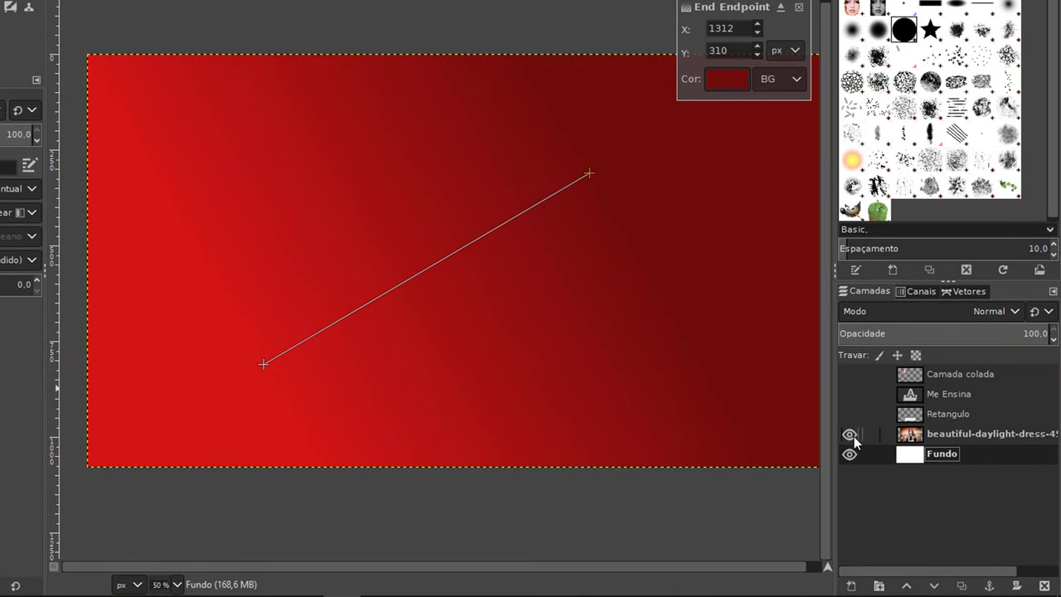
# Show the portrait layer and scale it down to 1056x704
pyautogui.click(851, 434)
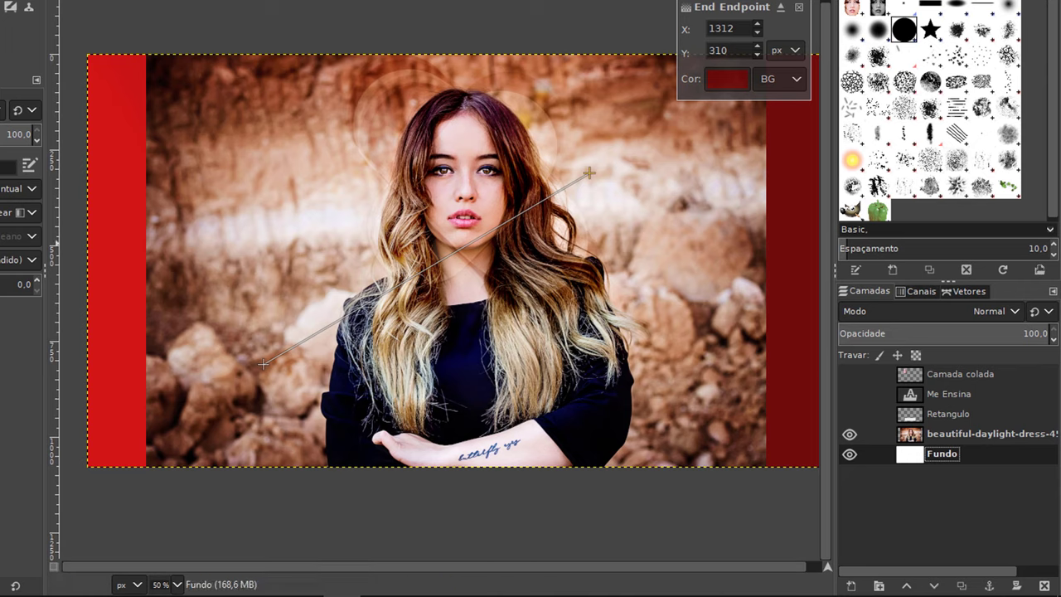
pyautogui.click(952, 439)
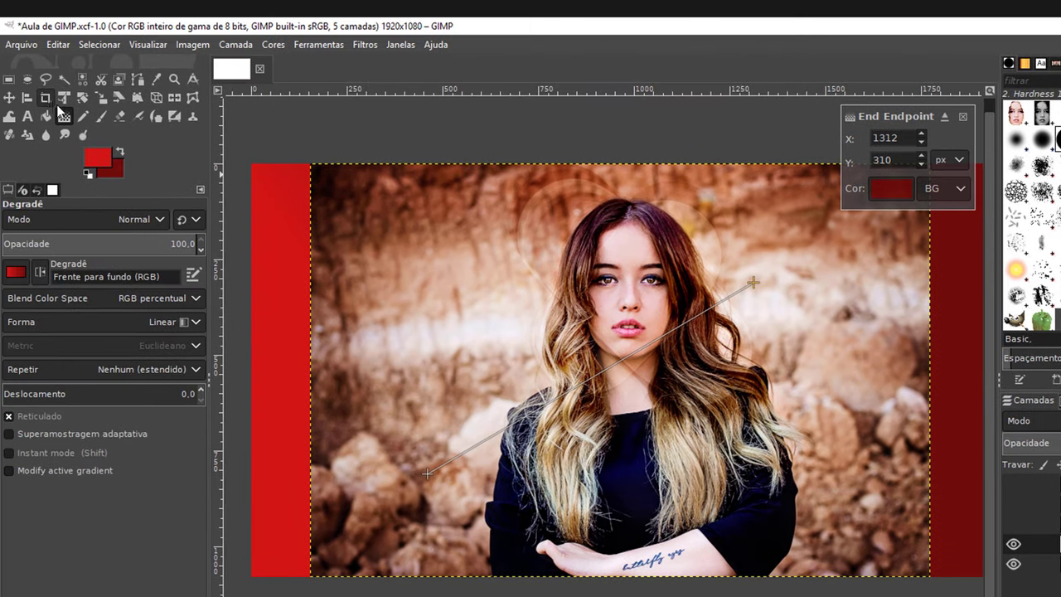
pyautogui.click(100, 97)
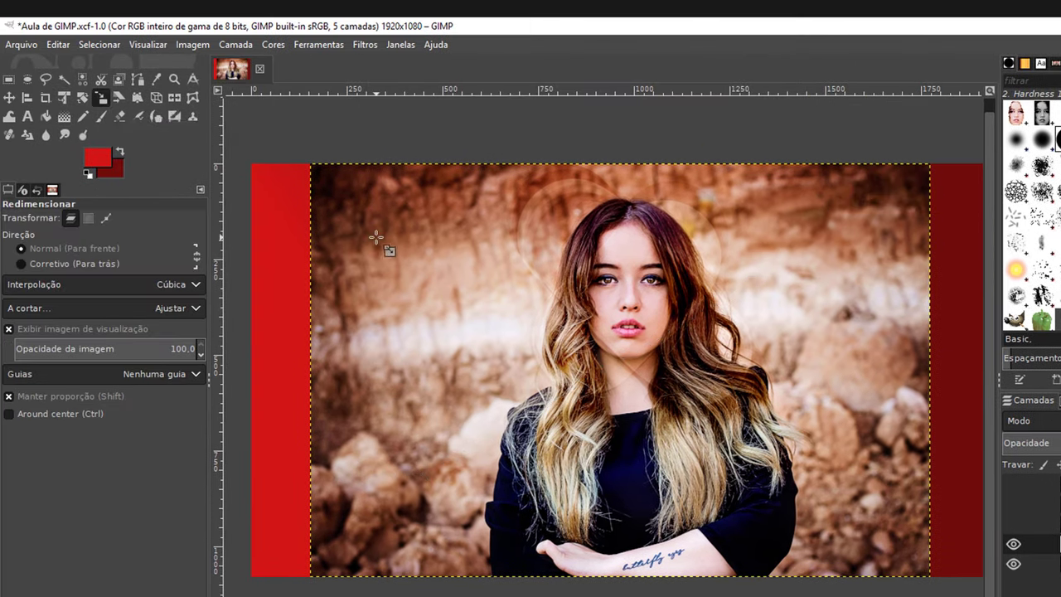
pyautogui.moveTo(318, 168); pyautogui.dragTo(526, 350)
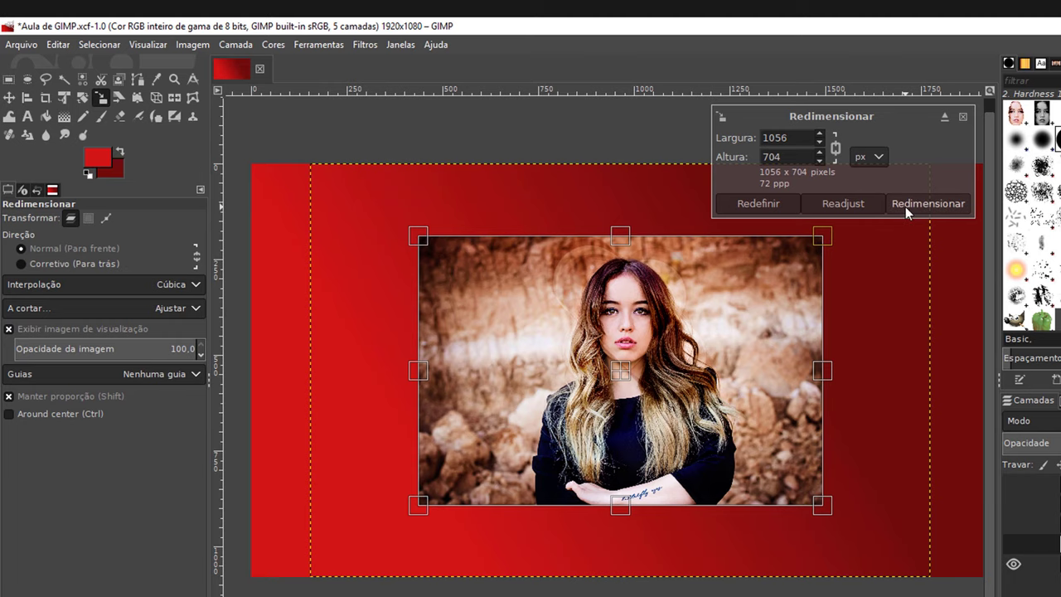
pyautogui.click(935, 207)
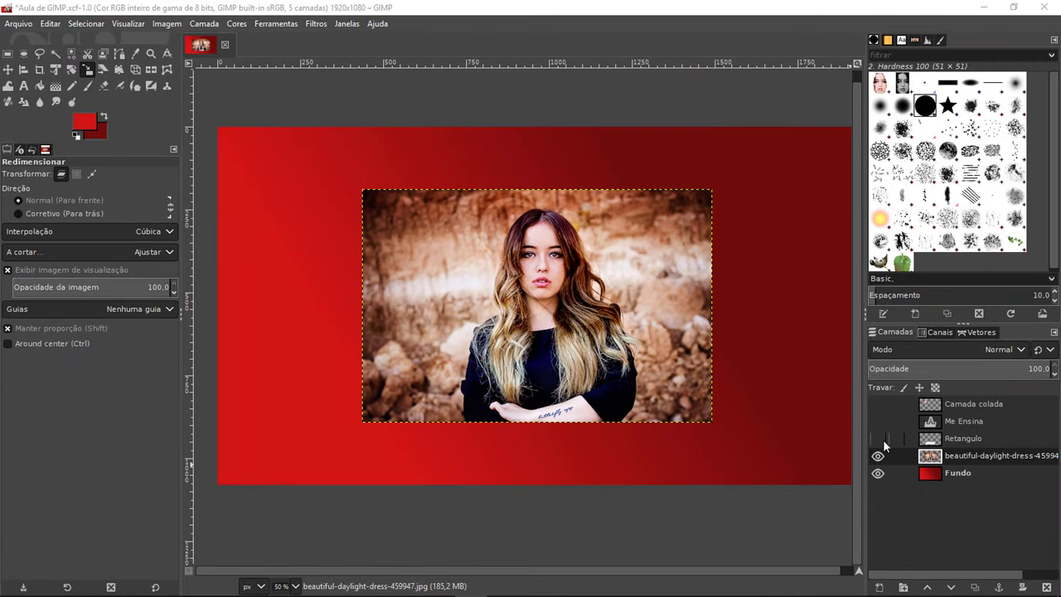
# Show the Retangulo and Me Ensina layers and raise Retangulo opacity to 100
pyautogui.click(879, 439)
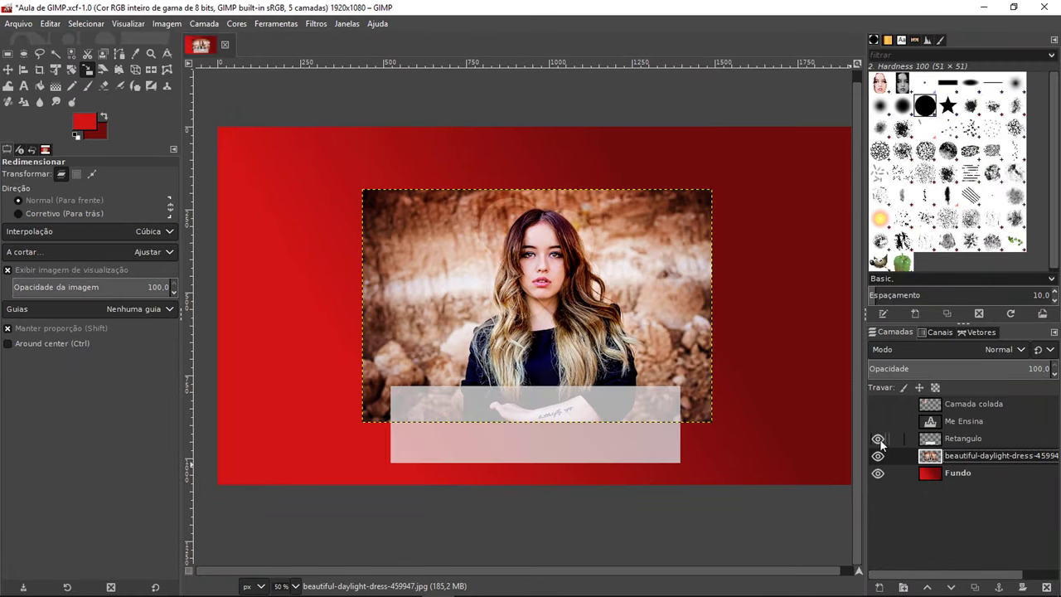
pyautogui.click(878, 421)
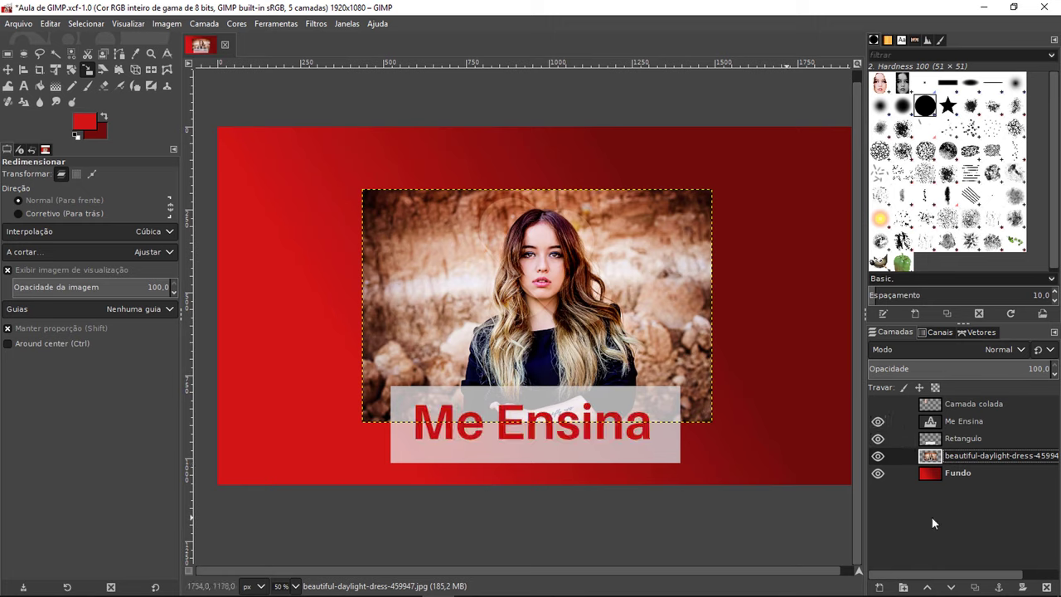
pyautogui.click(962, 438)
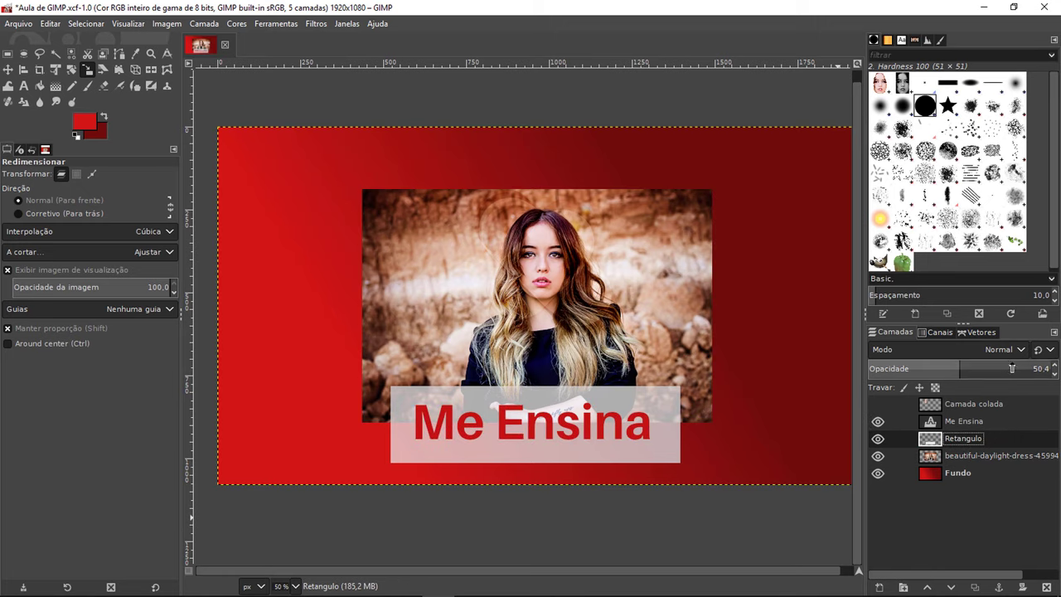
pyautogui.moveTo(1028, 368); pyautogui.dragTo(1059, 368)
pyautogui.click(954, 421)
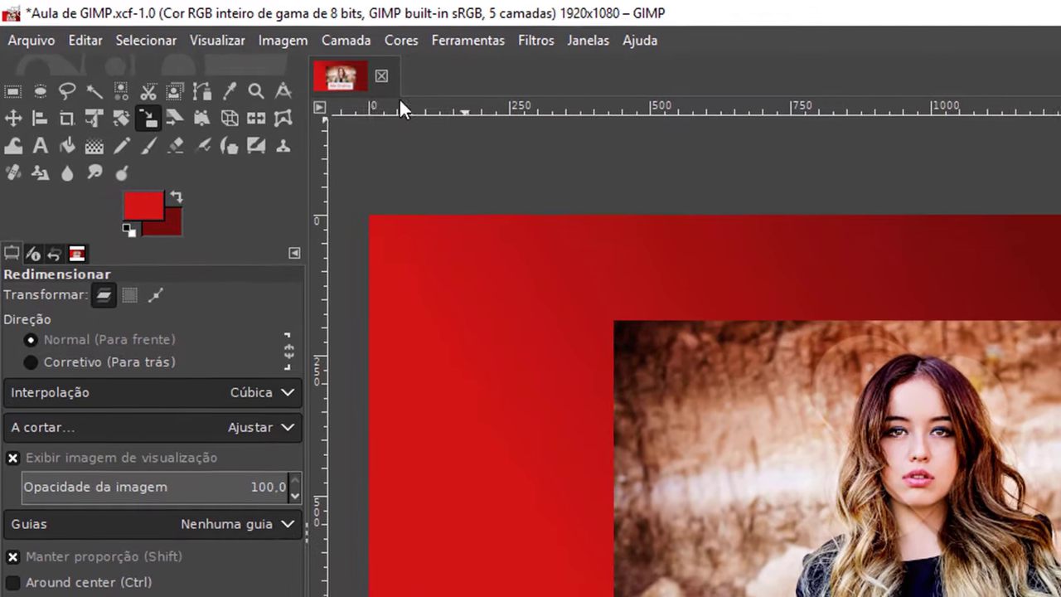
# Start Exportar como and change the file name's extension to Aula de GIMP.jpg
pyautogui.click(33, 45)
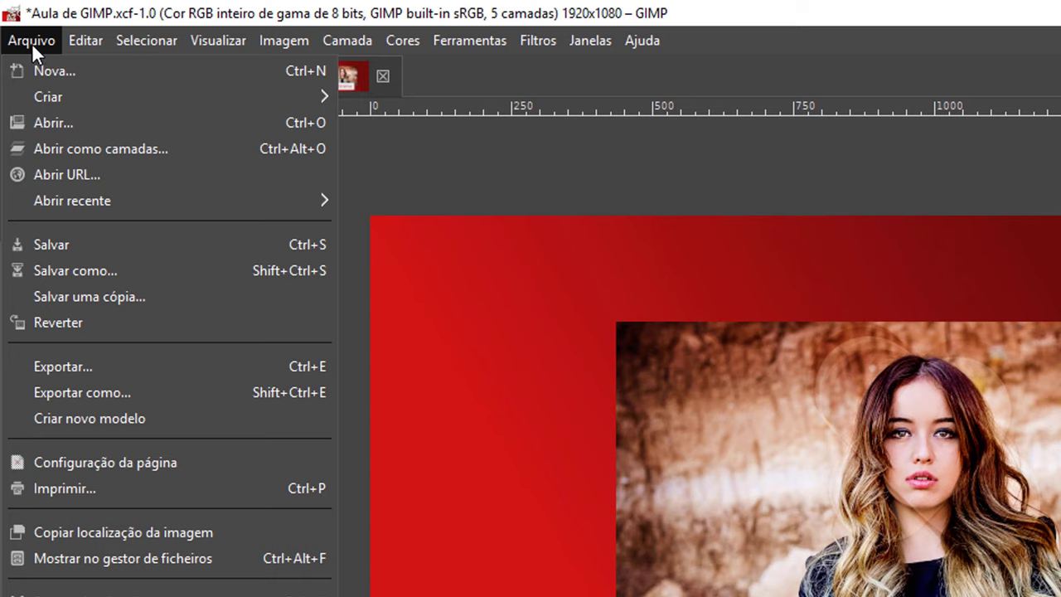
pyautogui.click(179, 367)
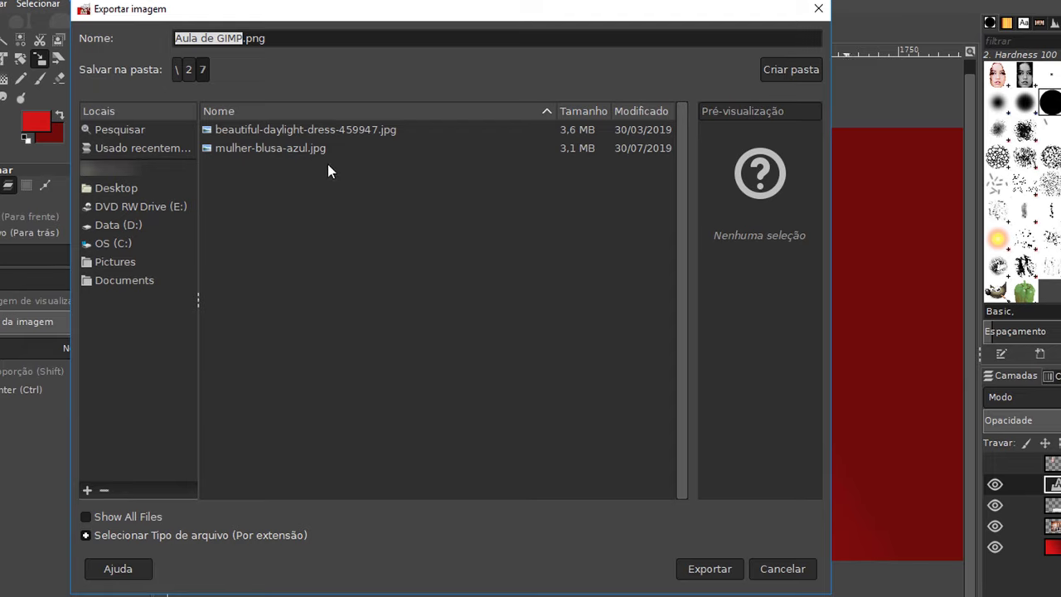
pyautogui.click(266, 38)
pyautogui.moveTo(246, 38); pyautogui.dragTo(309, 37)
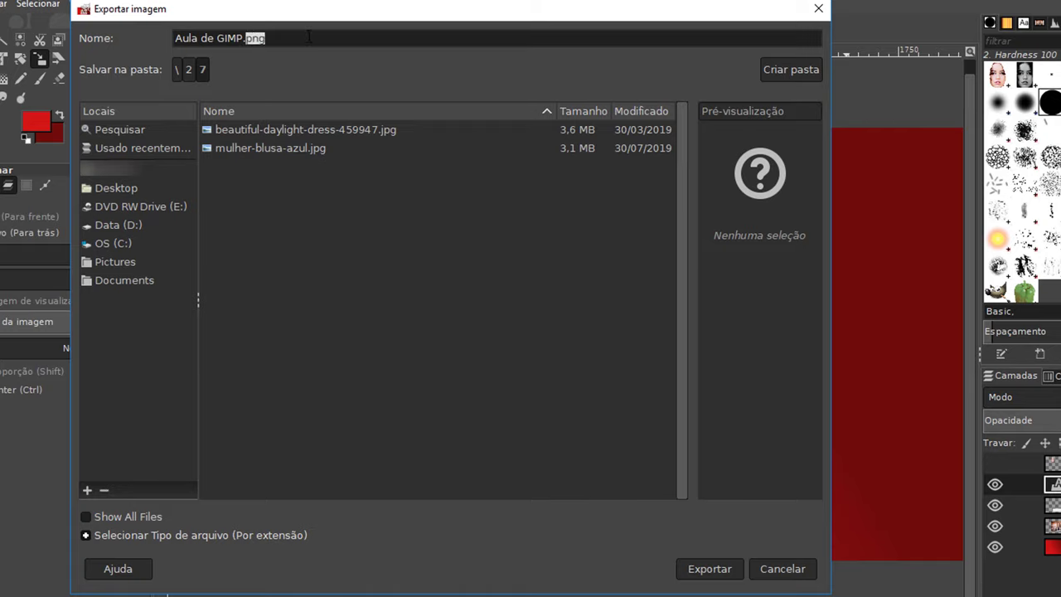
pyautogui.write('jpg')
# Set the file type to Imagem JPEG and continue to the JPEG options
pyautogui.click(143, 537)
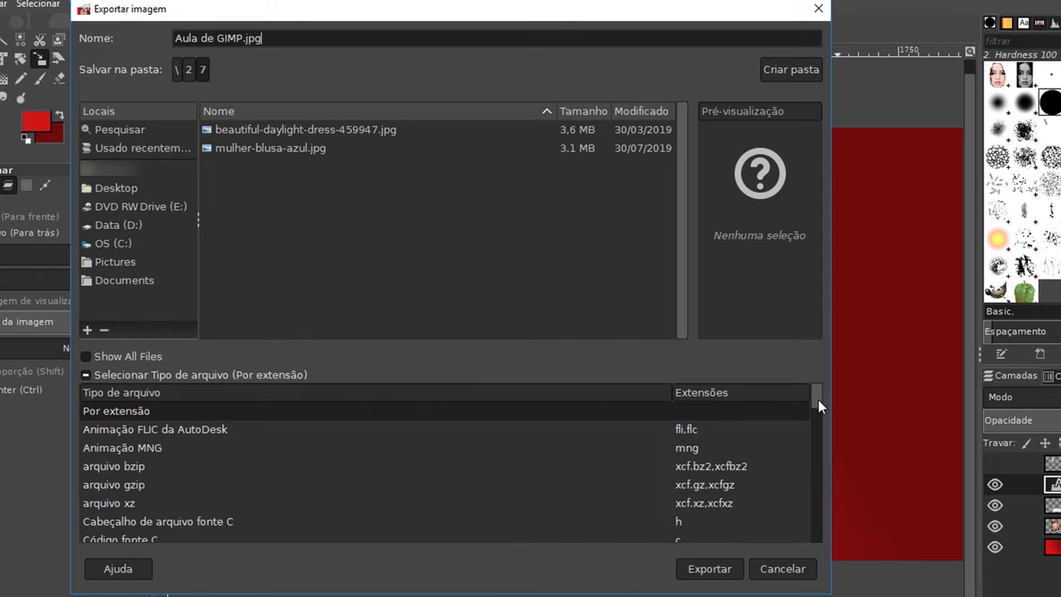
pyautogui.moveTo(817, 399); pyautogui.dragTo(820, 444)
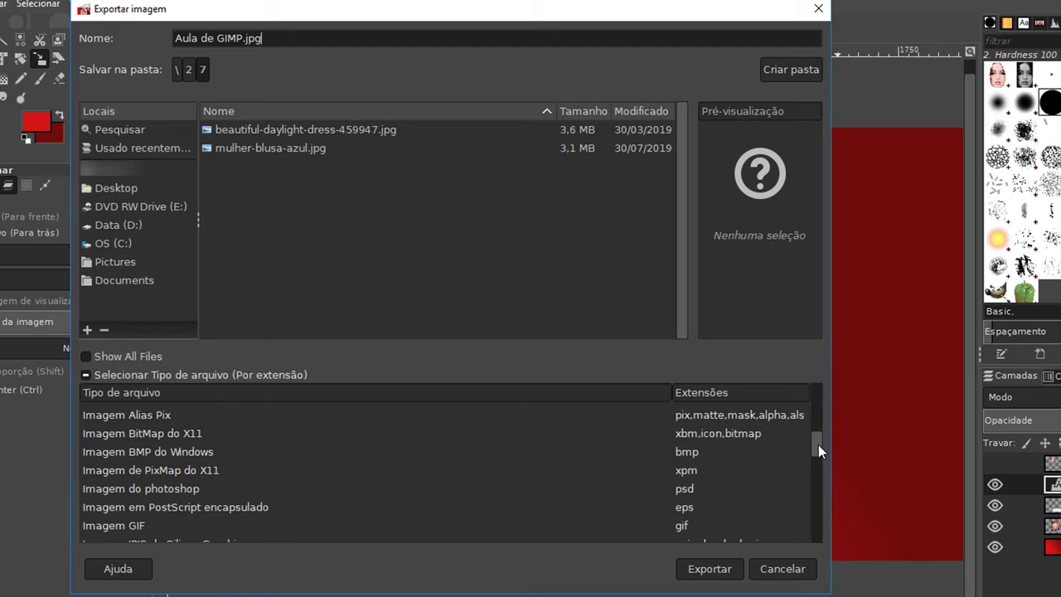
pyautogui.moveTo(816, 444)
pyautogui.mouseDown()
pyautogui.moveTo(818, 453)
pyautogui.moveTo(772, 466)
pyautogui.mouseUp()
pyautogui.click(142, 495)
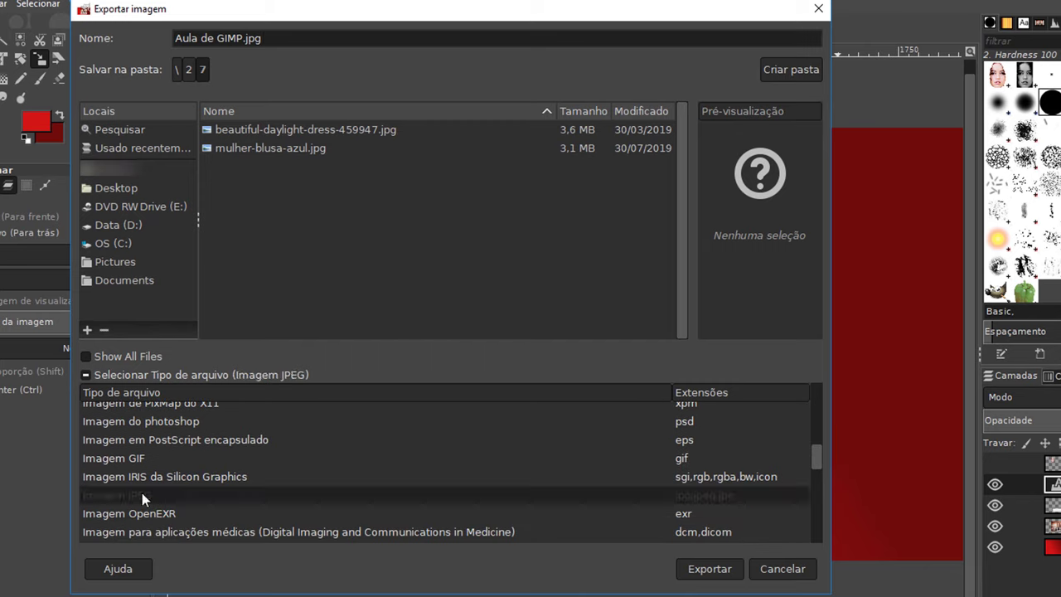
pyautogui.click(132, 459)
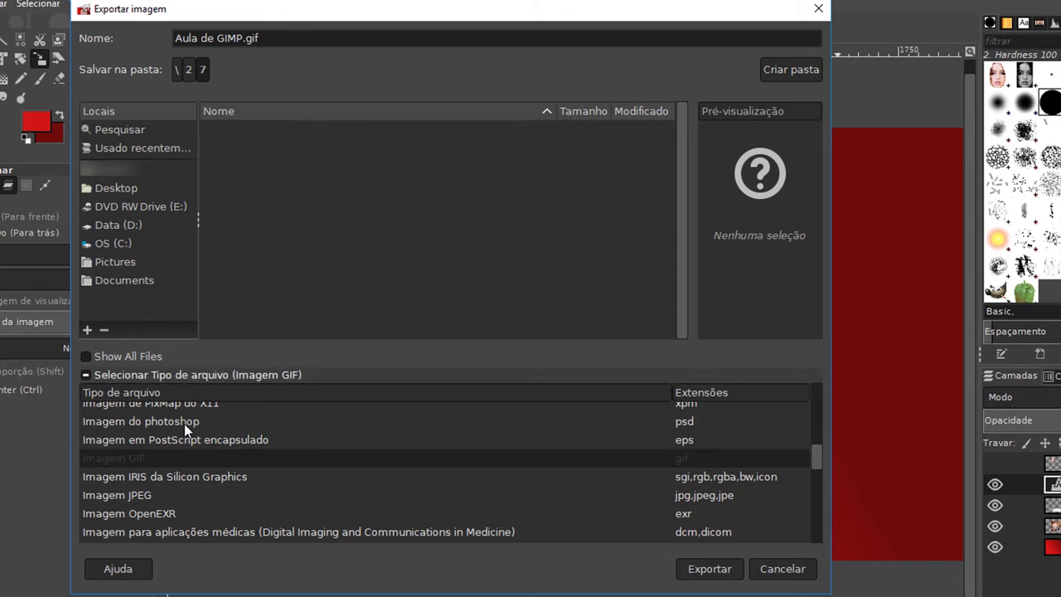
pyautogui.click(140, 495)
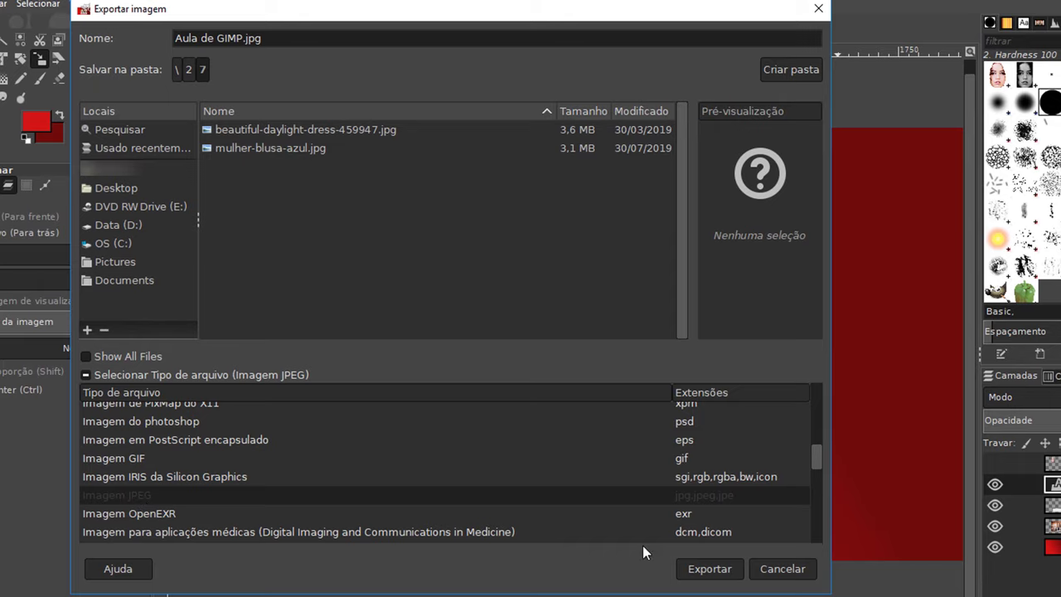
pyautogui.click(704, 569)
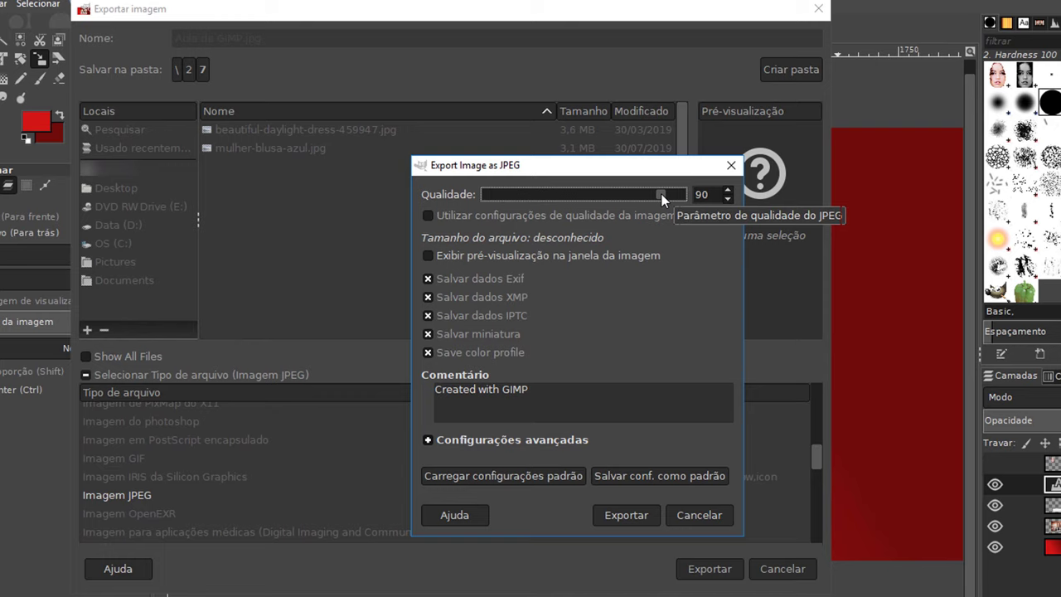
# Review the 'Created with GIMP' comment and export the JPEG at quality 90
pyautogui.click(644, 410)
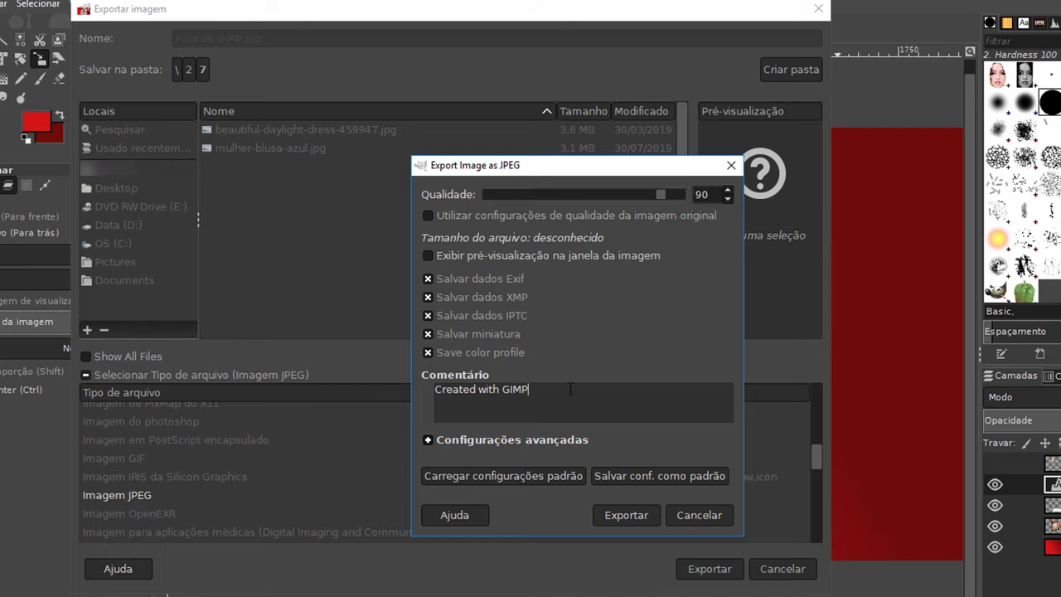
pyautogui.moveTo(571, 389); pyautogui.dragTo(413, 390)
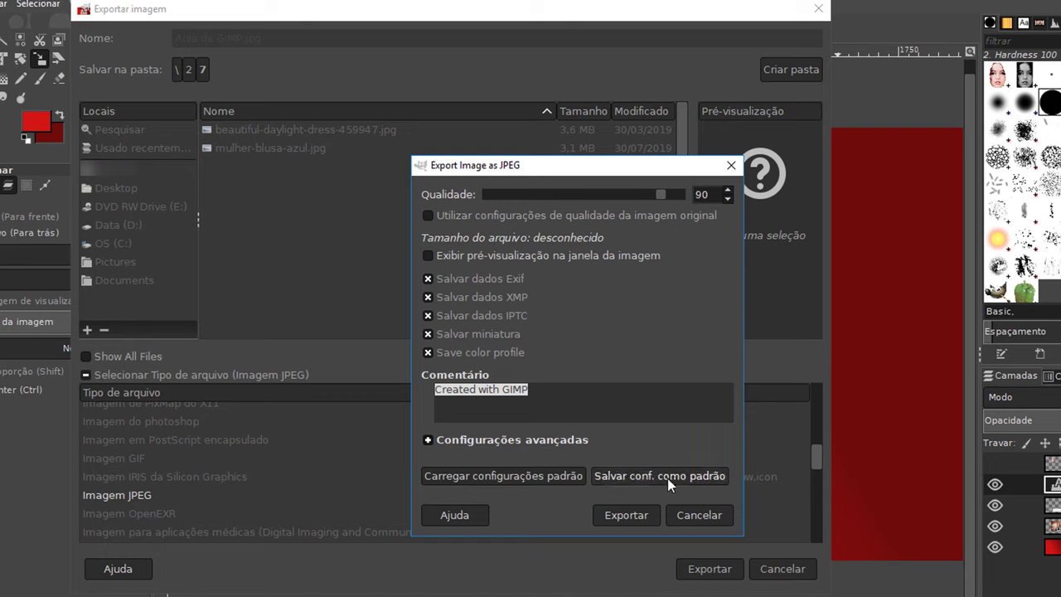
pyautogui.click(631, 520)
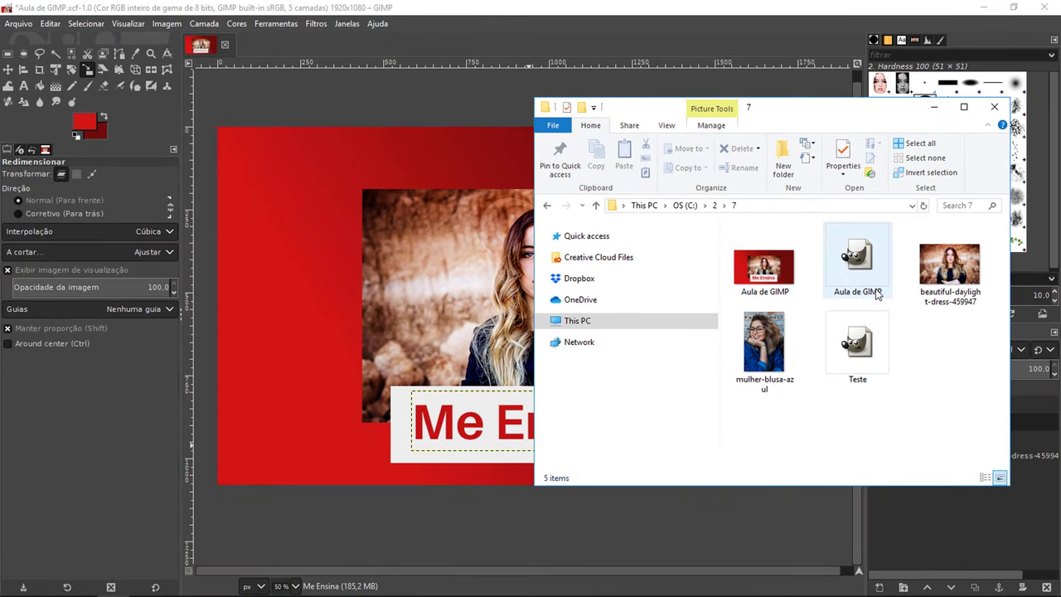
# Open the exported Aula de GIMP JPEG from folder 7 to view it
pyautogui.click(870, 268)
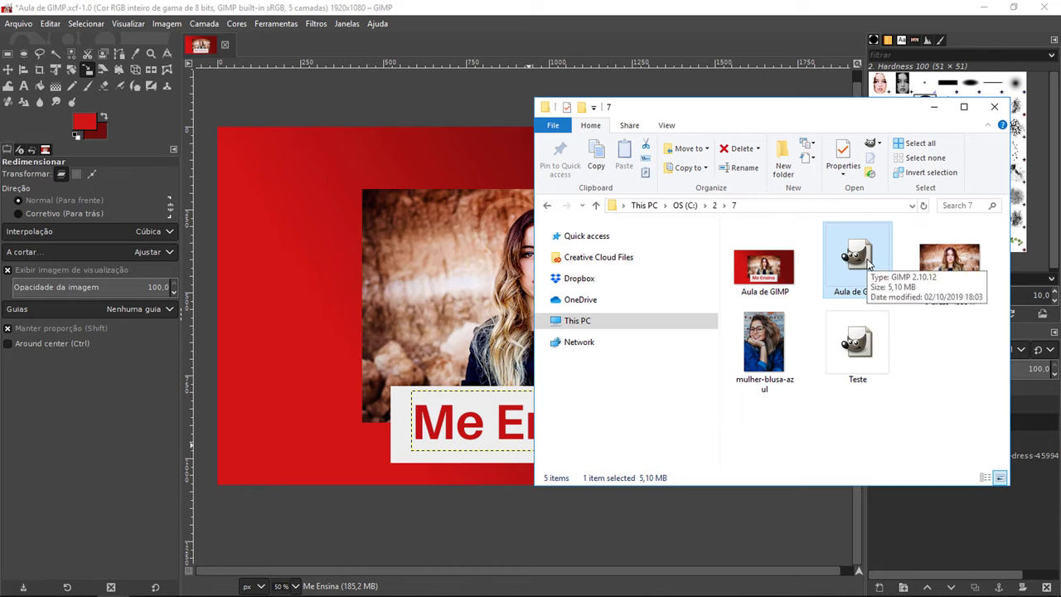
pyautogui.moveTo(764, 268)
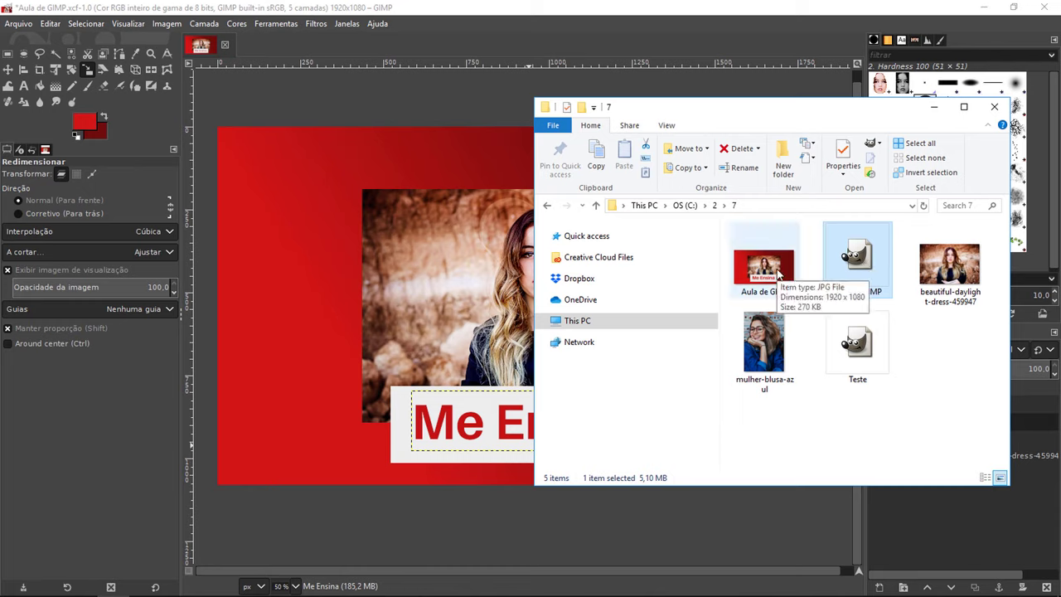
pyautogui.doubleClick(764, 267)
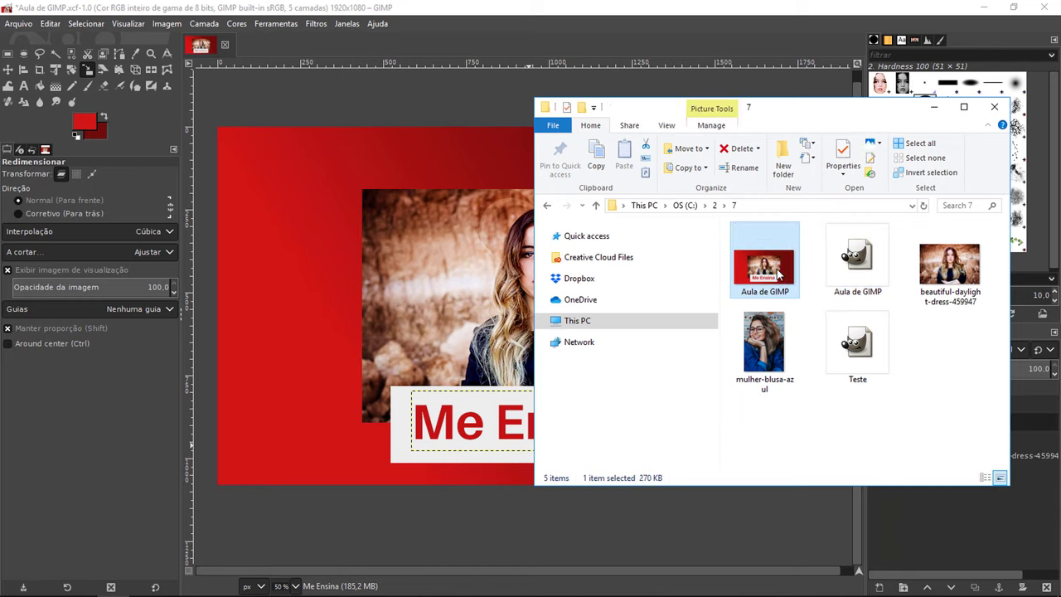